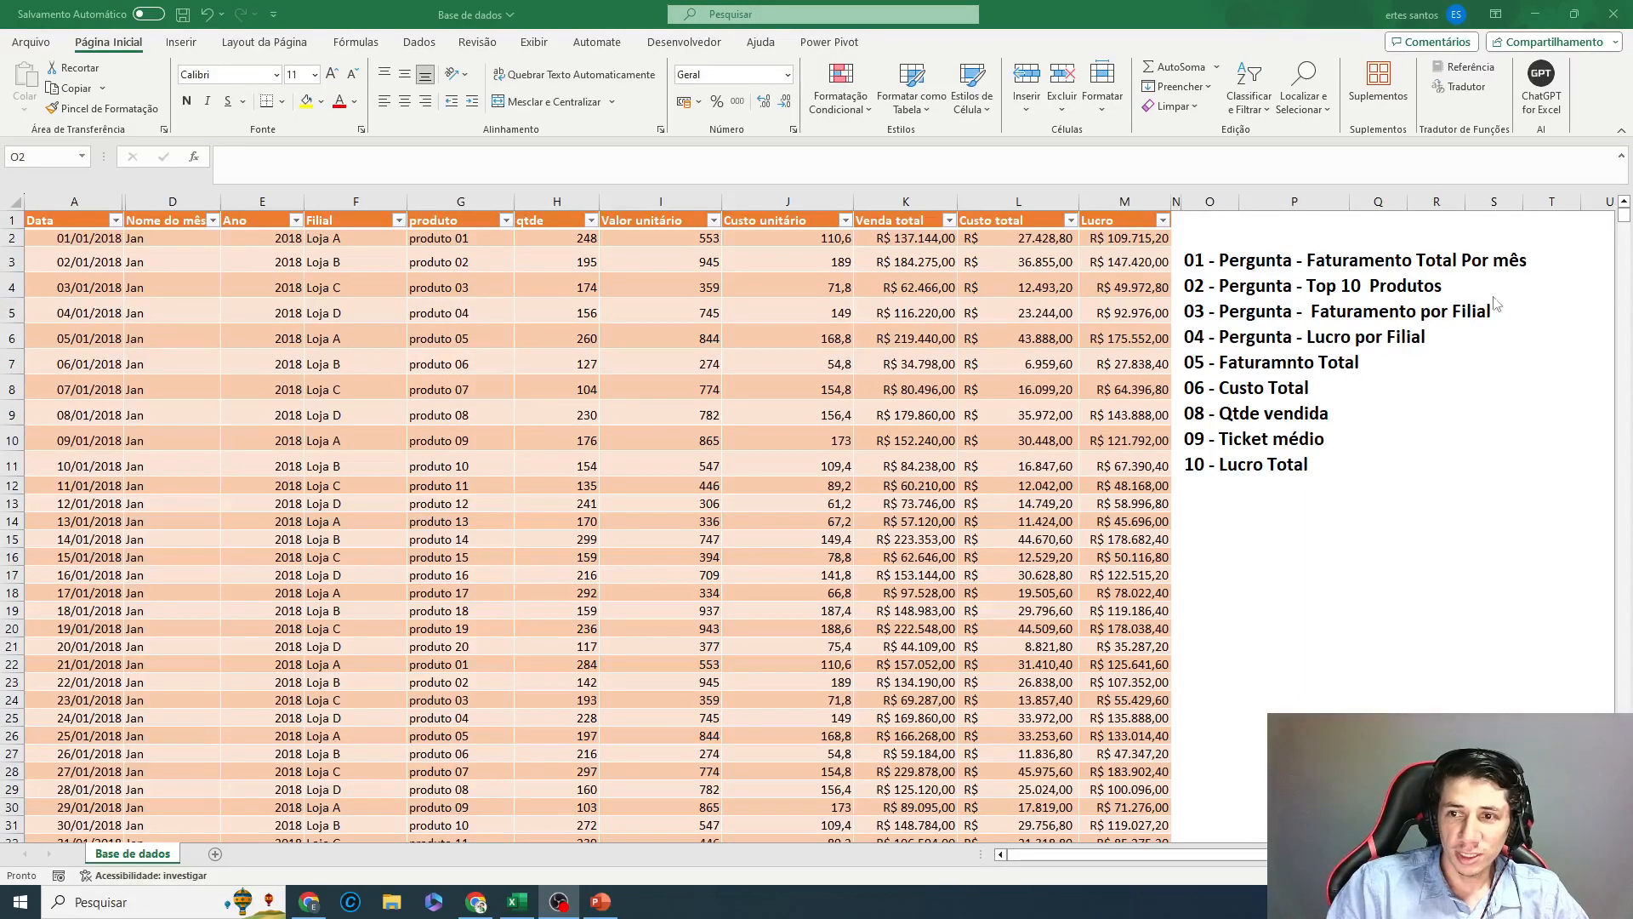
# - Review the list of business questions beside the table and the daily entries in the Data column
pyautogui.moveTo(1225, 261); pyautogui.dragTo(1237, 456)
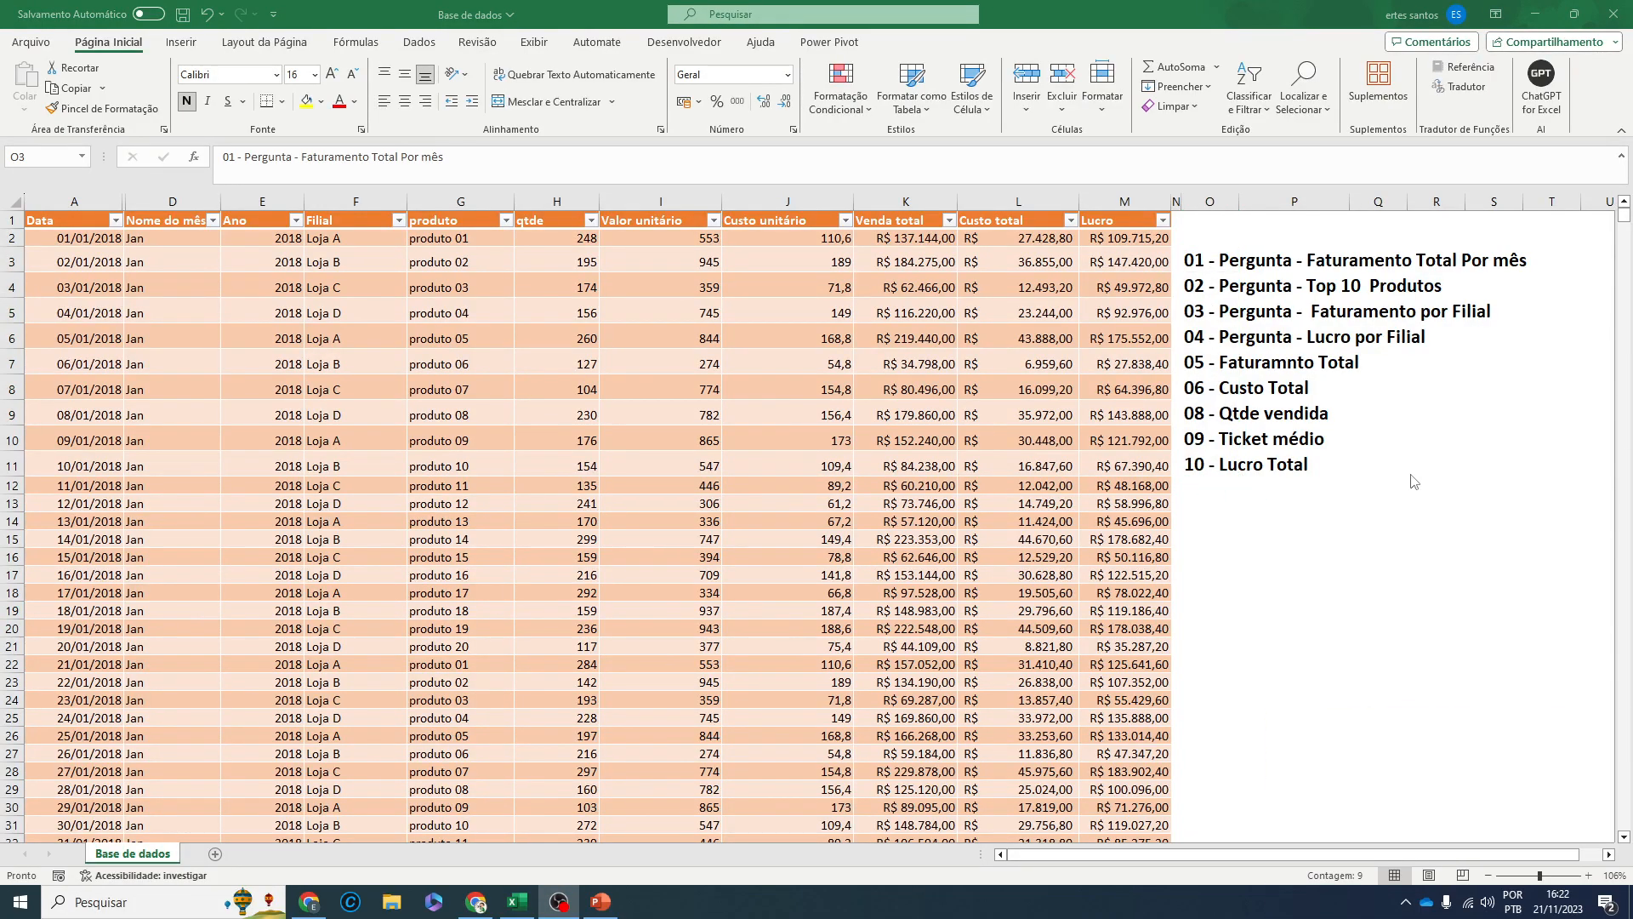
pyautogui.click(74, 240)
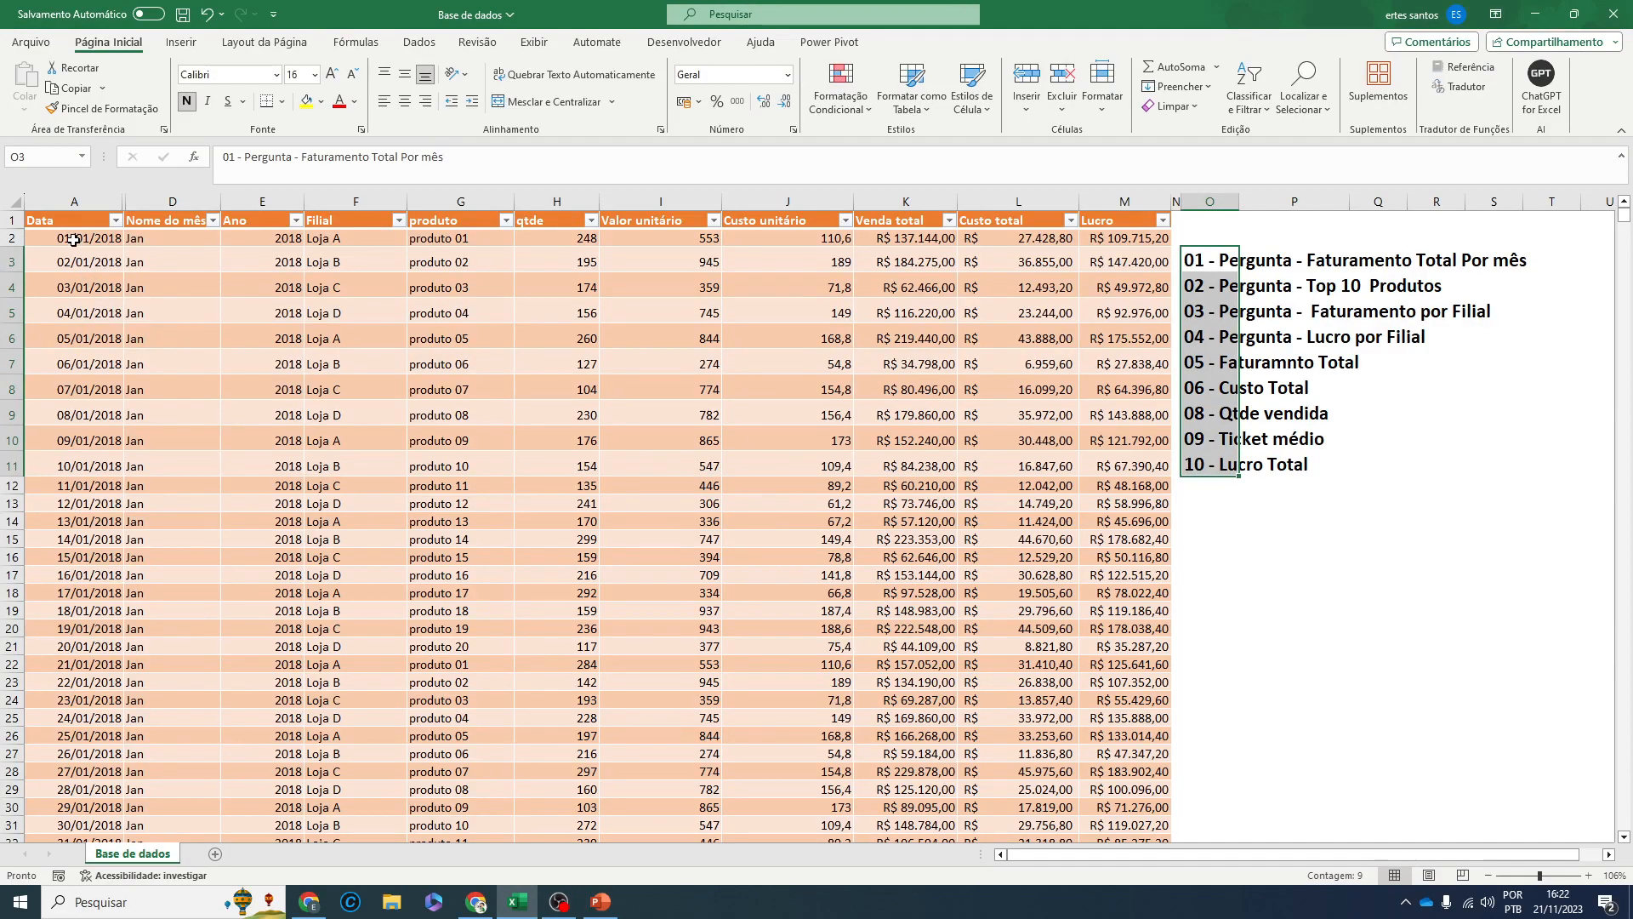
pyautogui.click(75, 243)
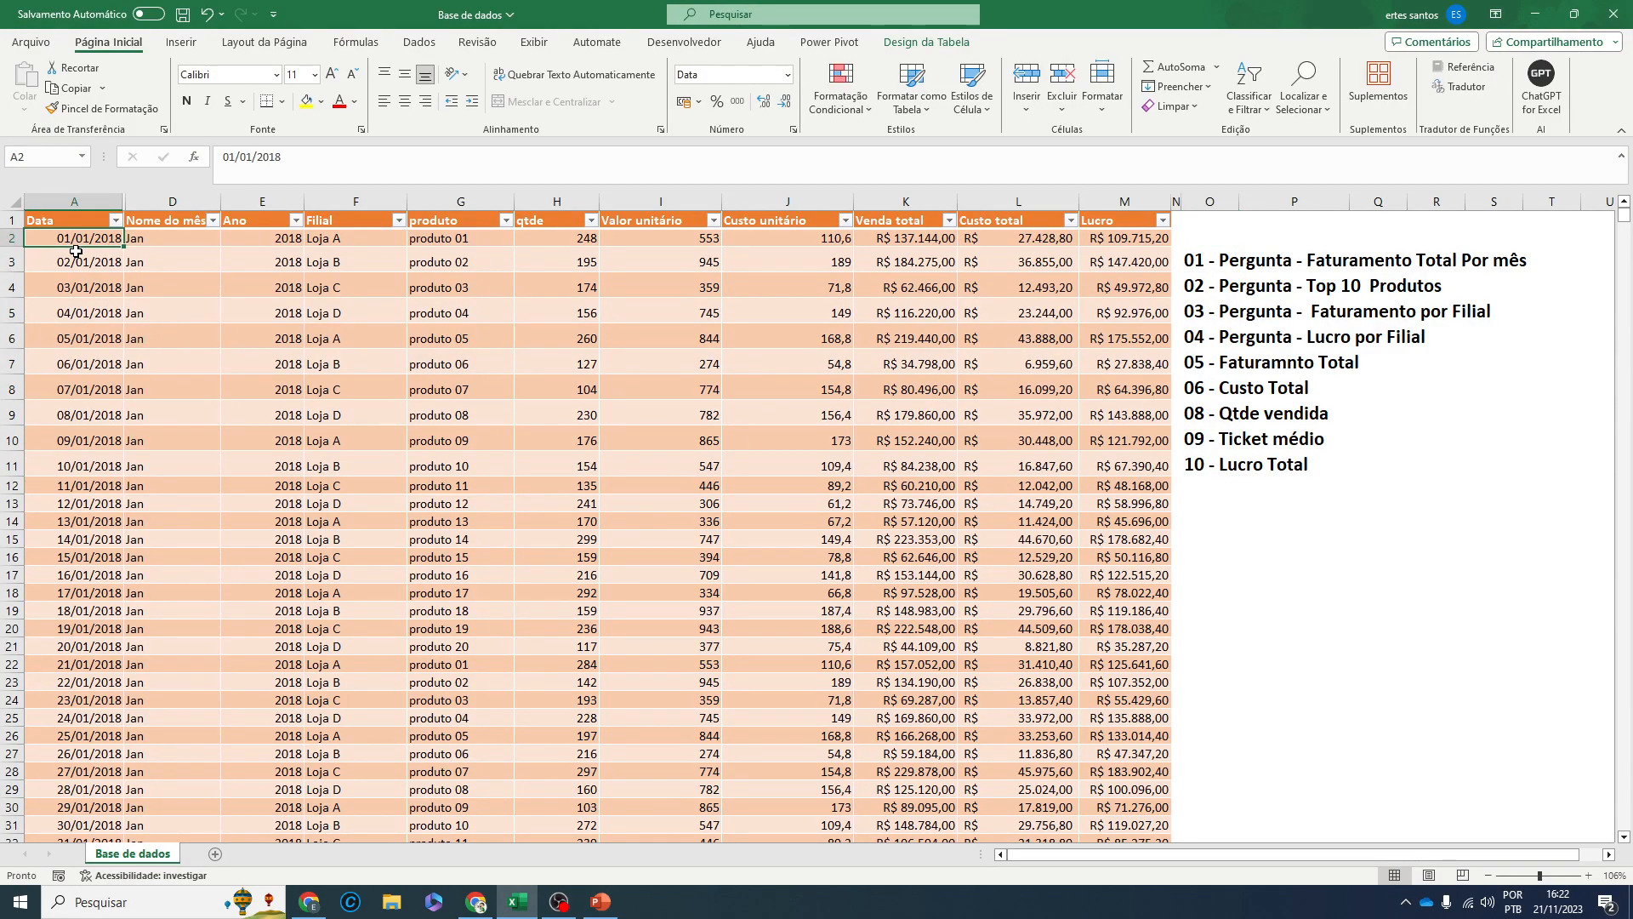
pyautogui.moveTo(83, 262); pyautogui.dragTo(85, 364)
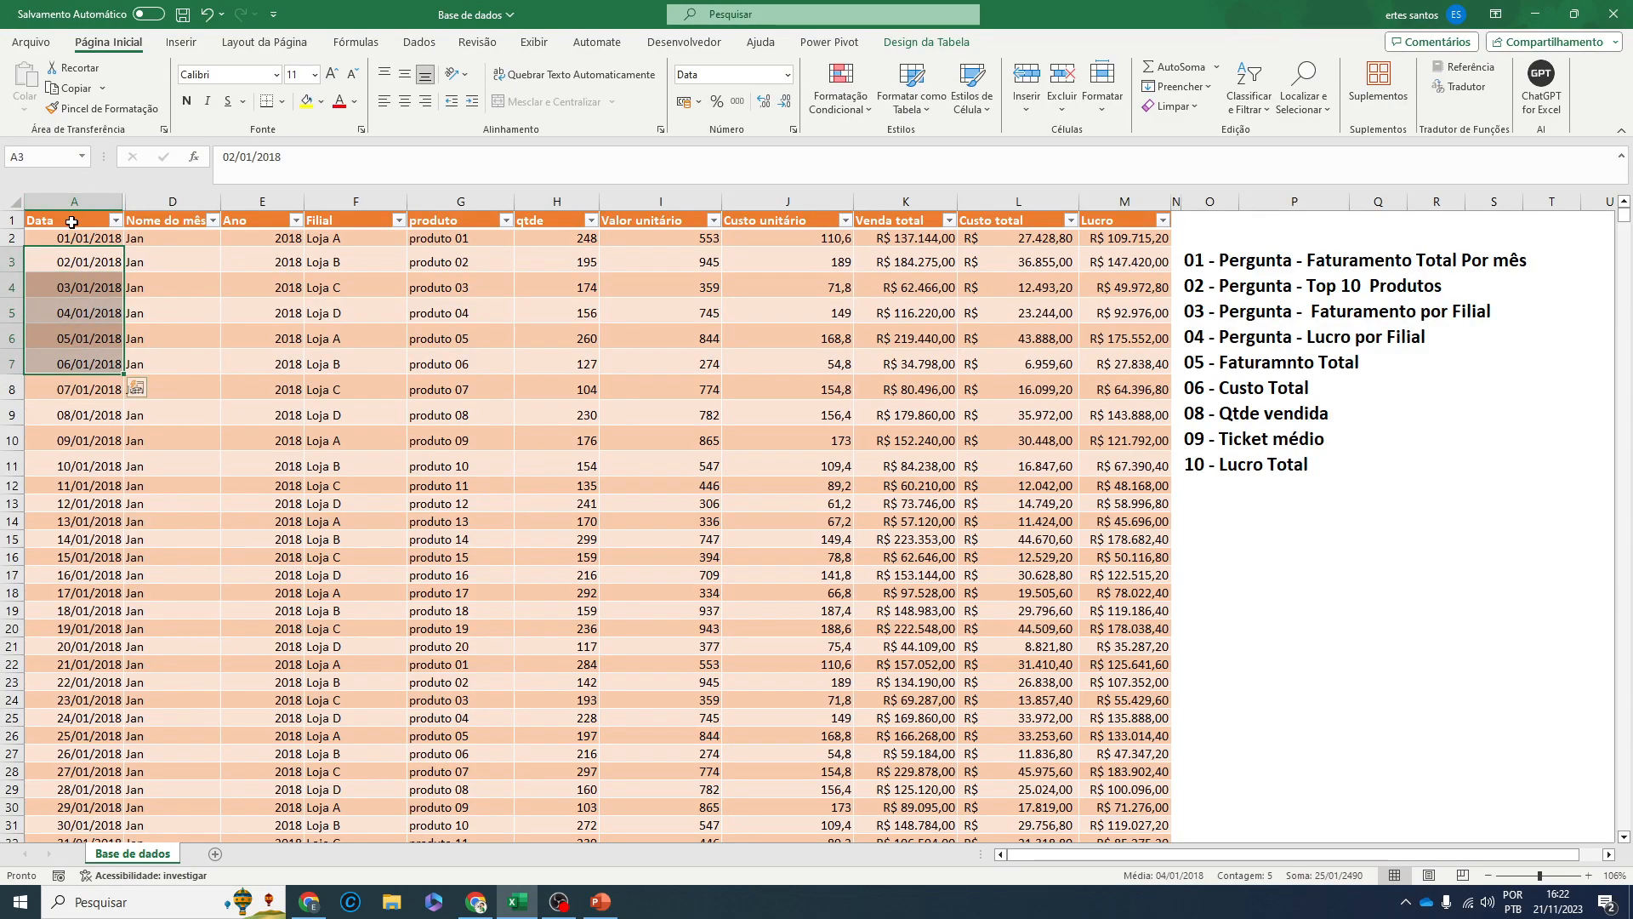
pyautogui.click(25, 223)
pyautogui.click(71, 245)
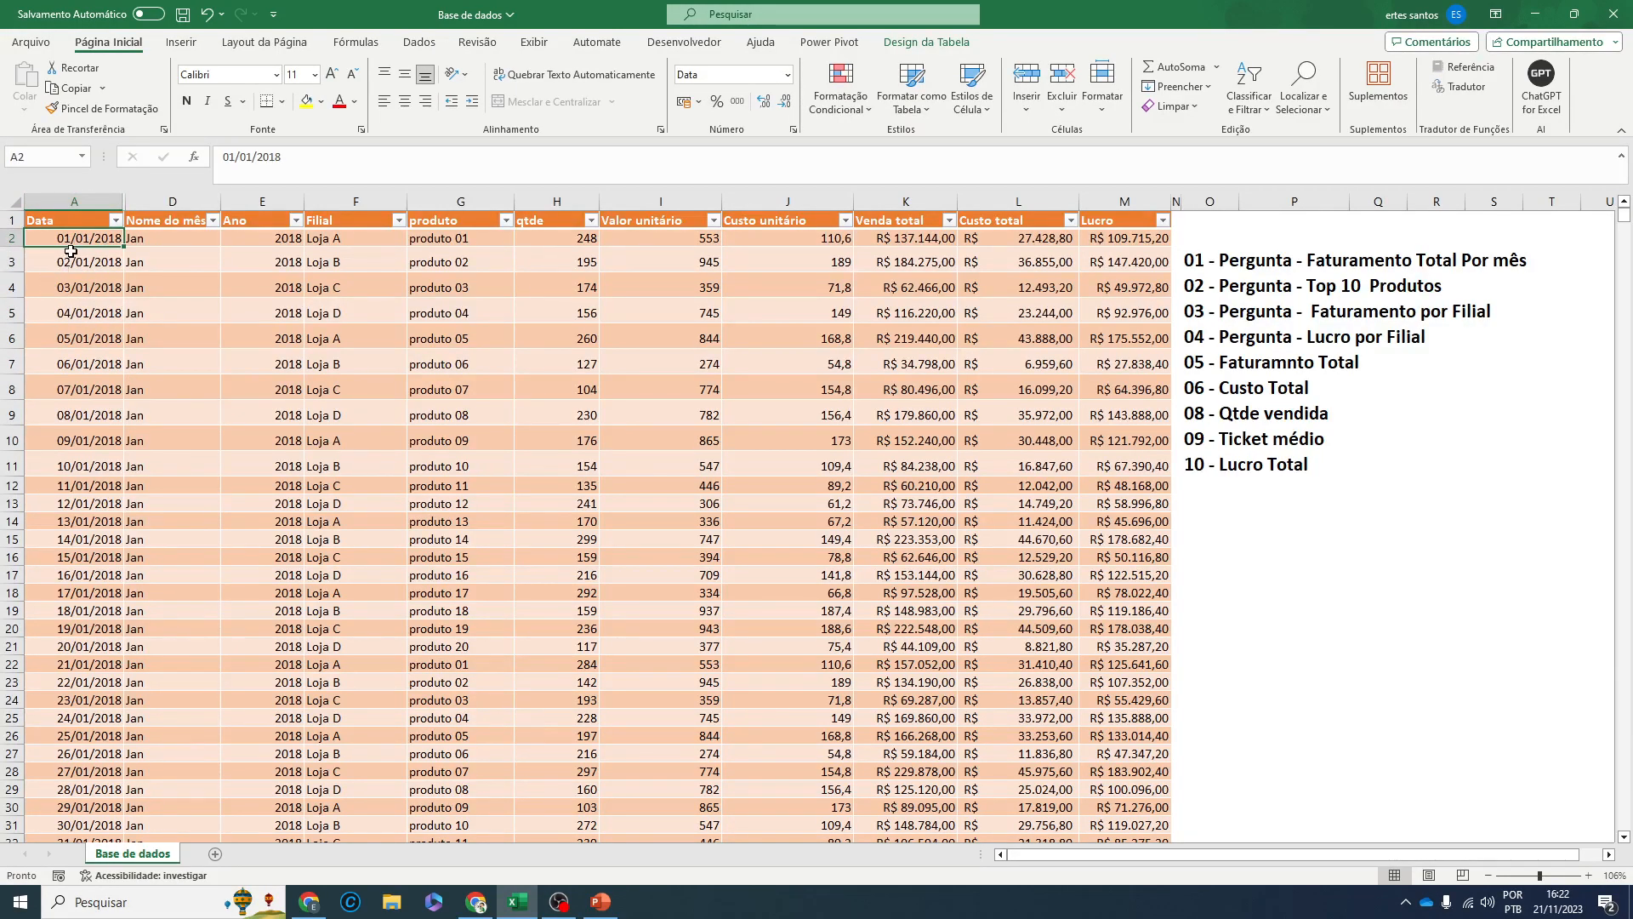
pyautogui.click(312, 244)
pyautogui.click(117, 264)
pyautogui.click(90, 238)
pyautogui.click(95, 262)
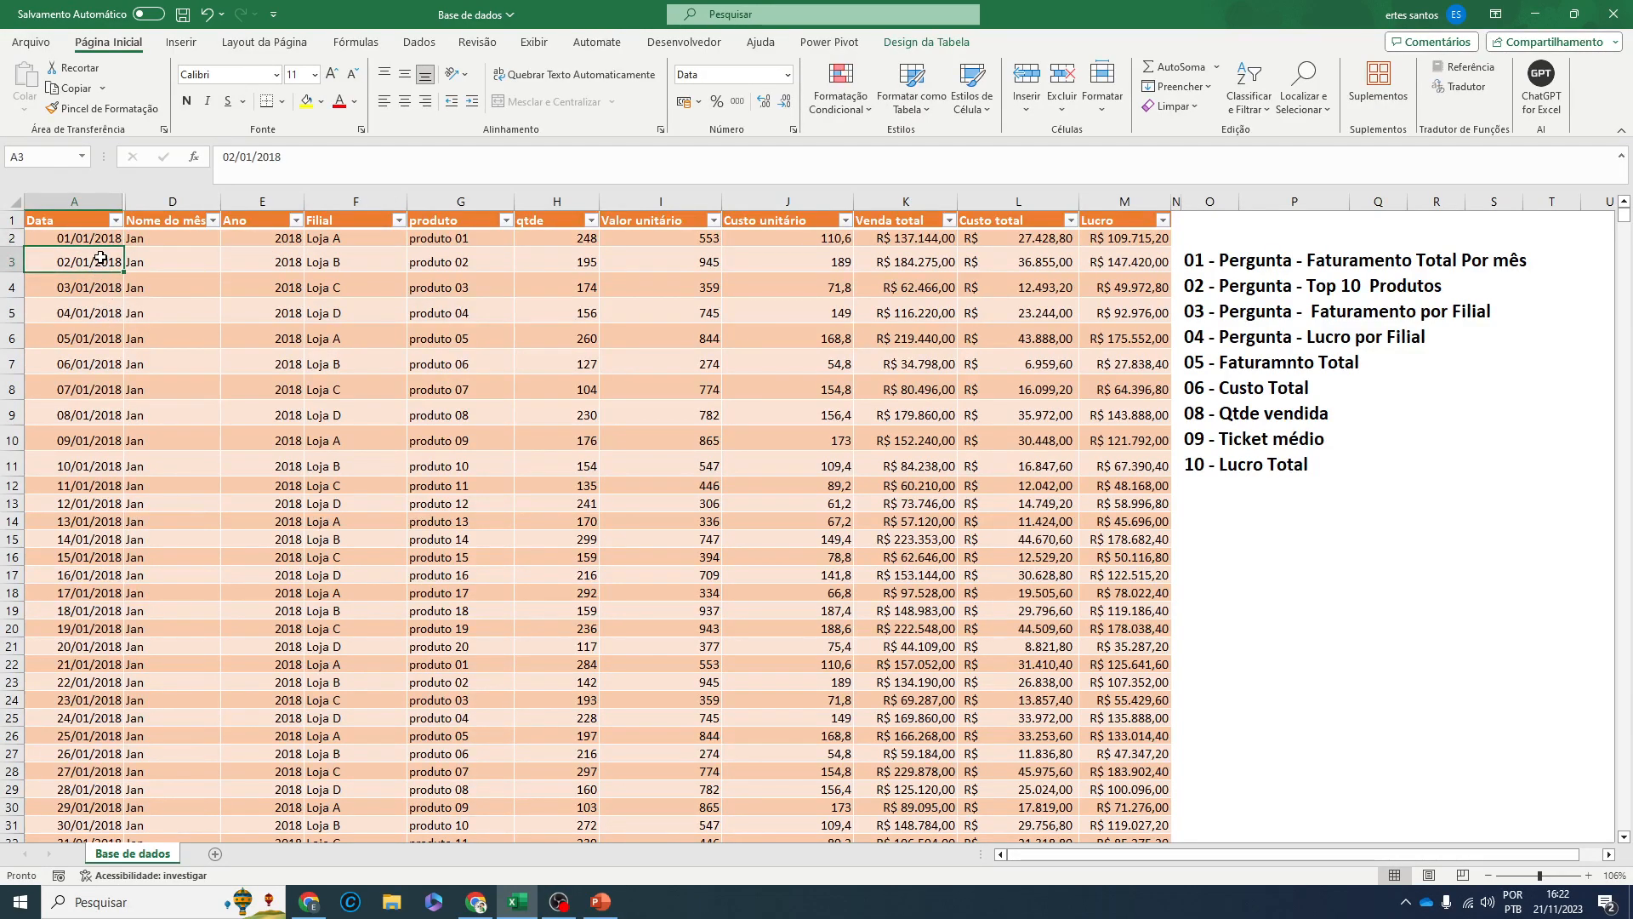
pyautogui.moveTo(102, 260); pyautogui.dragTo(102, 289)
# - Widen the Nome do mês column to fit its header and check the month formula in its first row
pyautogui.click(170, 242)
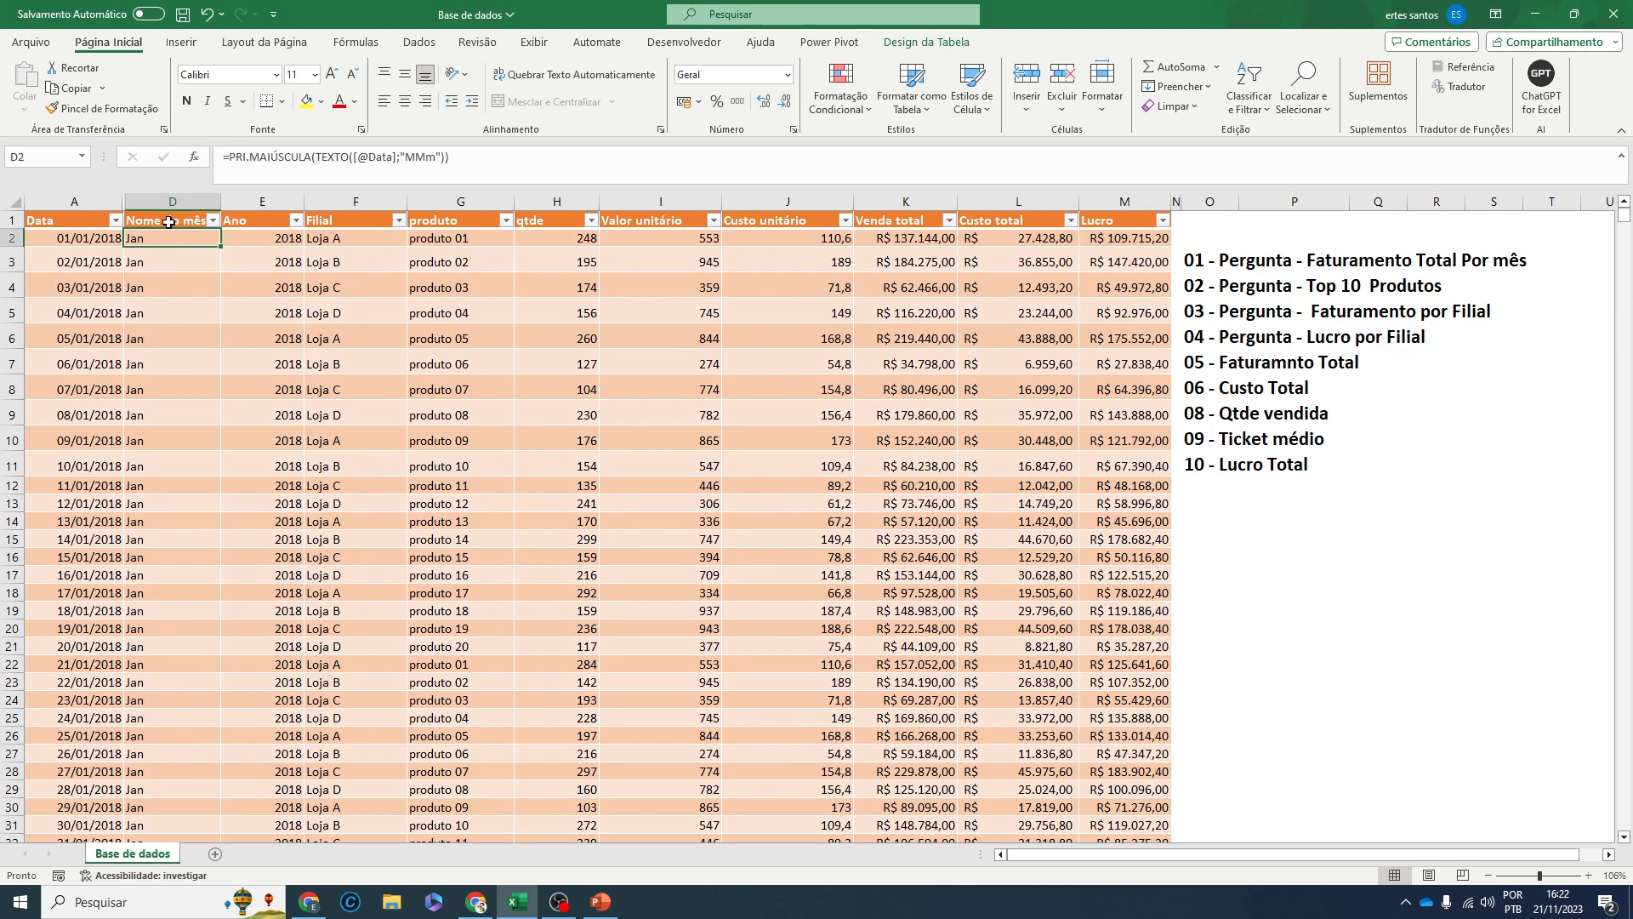
pyautogui.moveTo(220, 205); pyautogui.dragTo(235, 205)
pyautogui.click(189, 284)
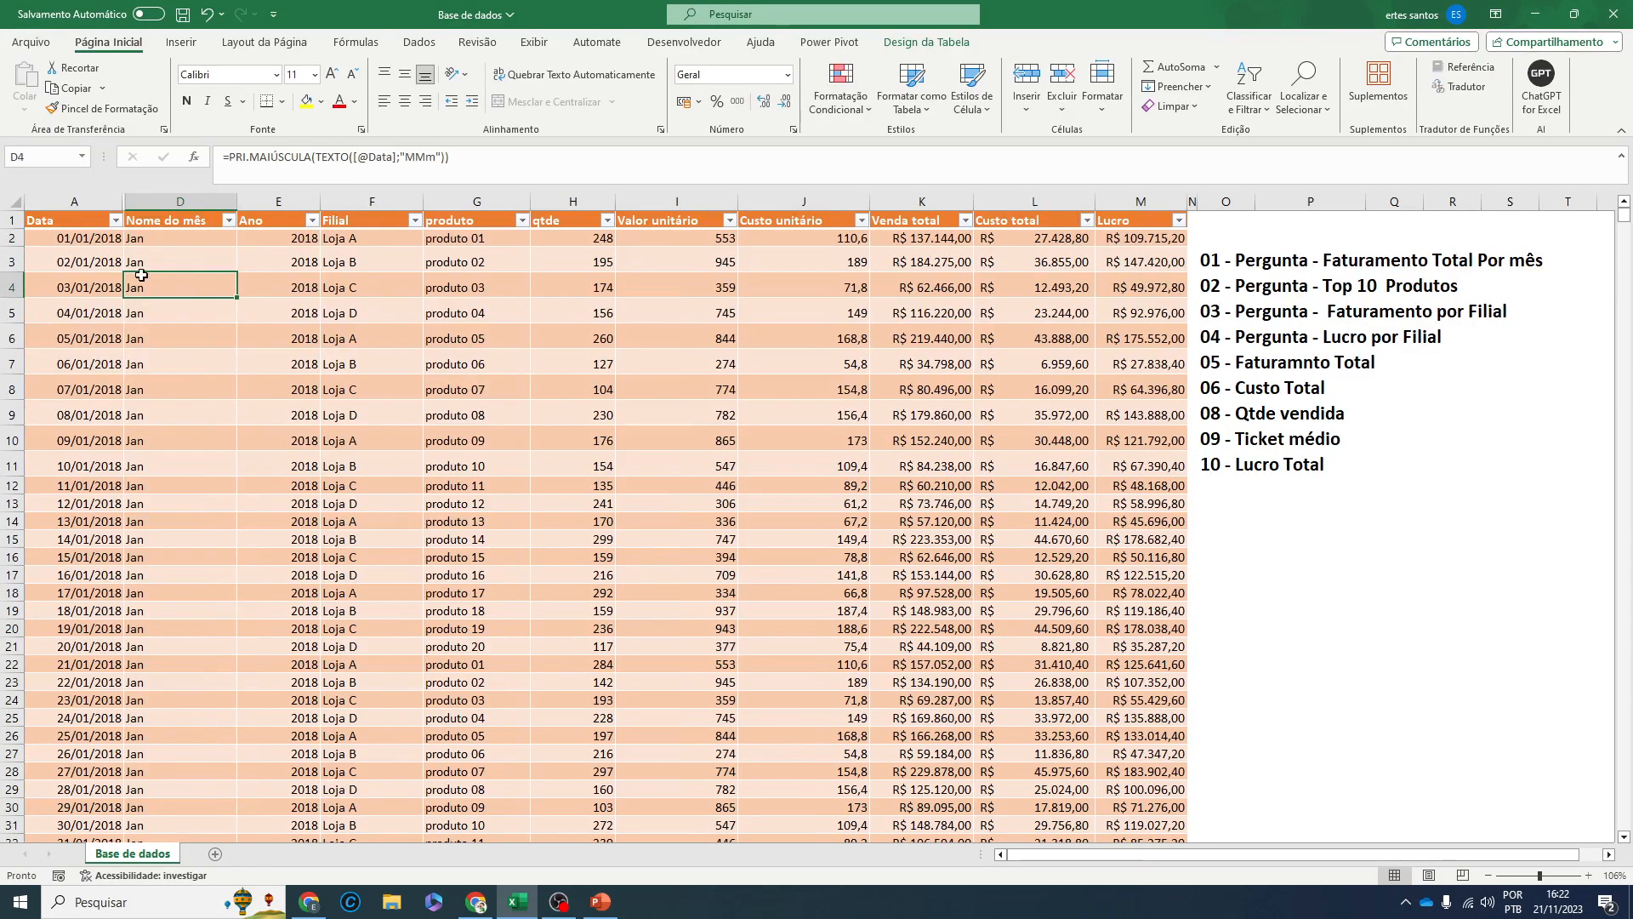
pyautogui.click(180, 240)
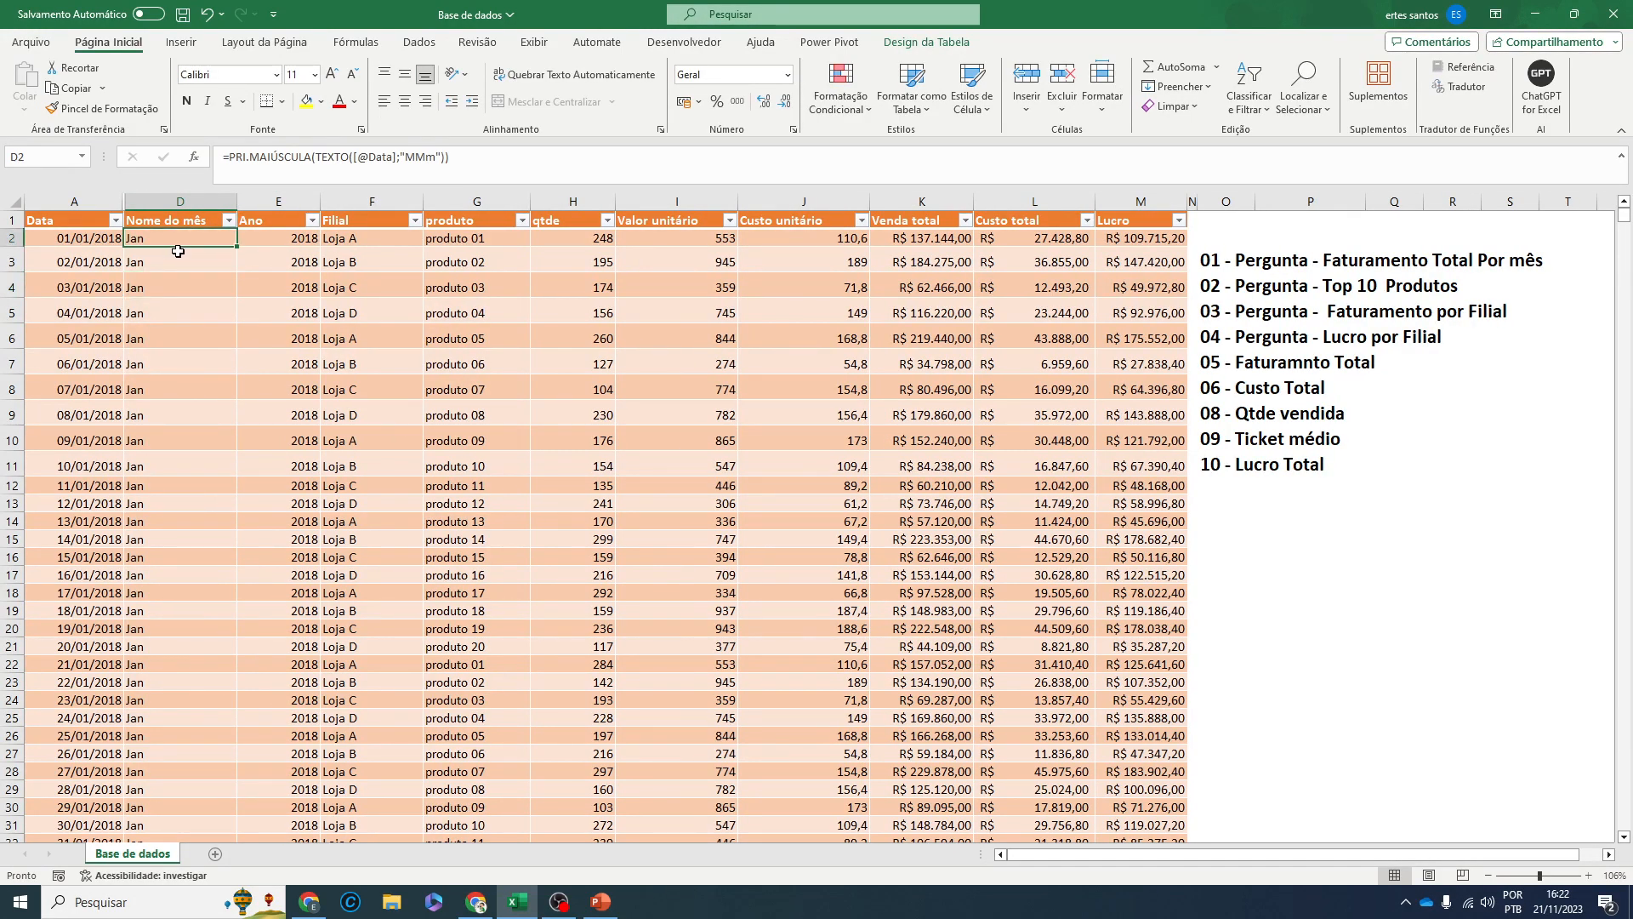
# - Examine the Ano column's formula and the distinct values available in the Filial and produto columns
pyautogui.click(304, 241)
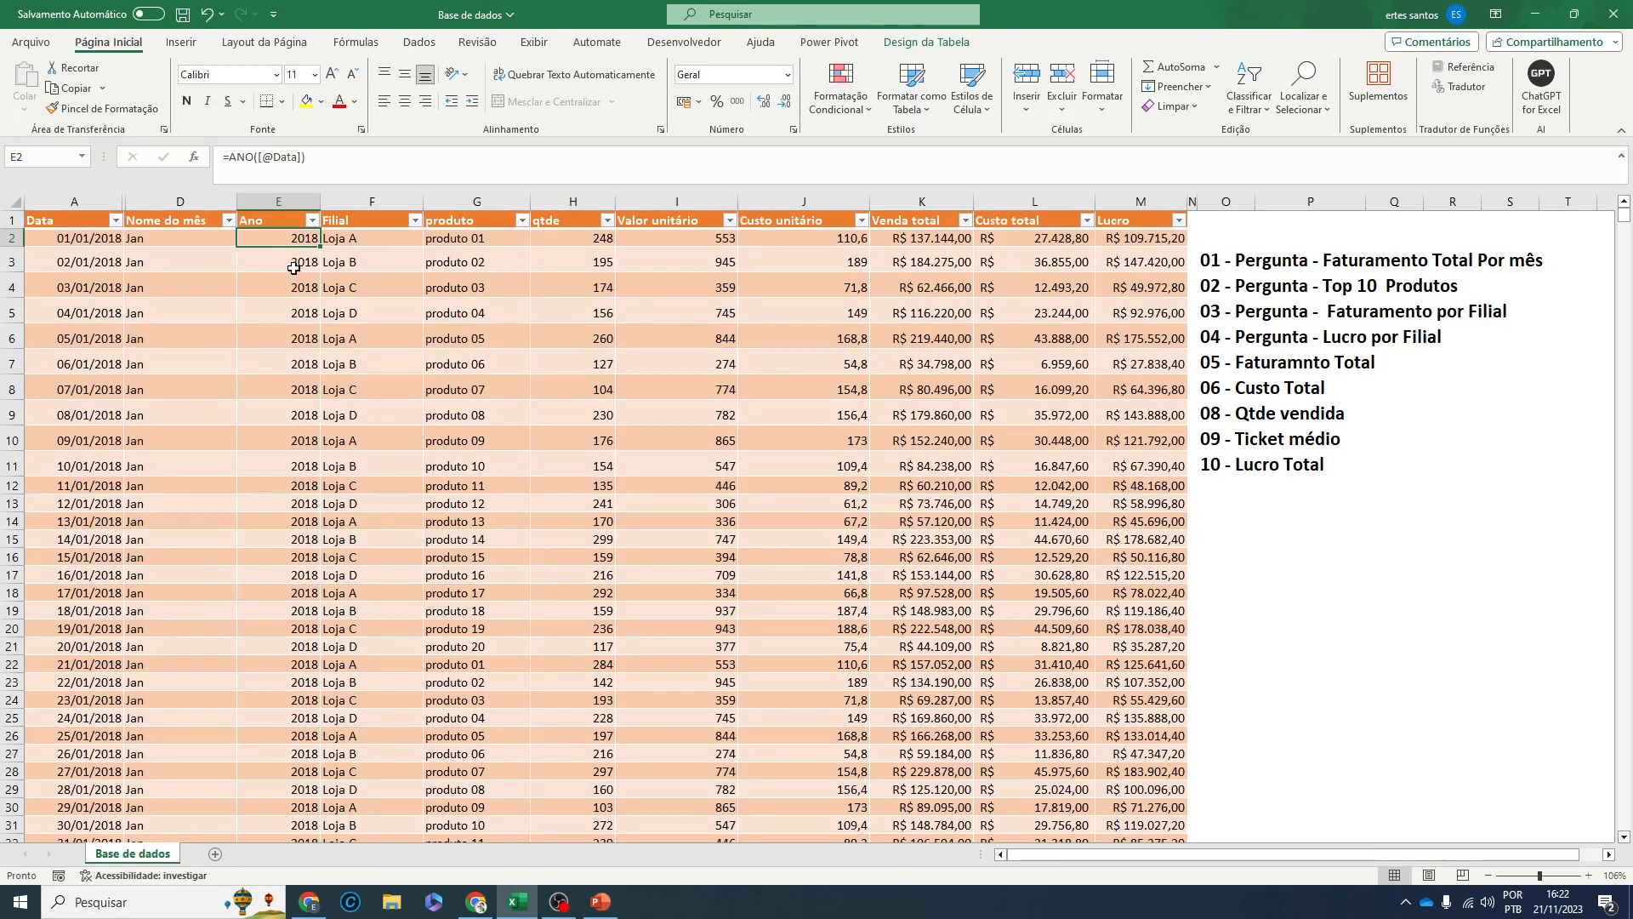
pyautogui.click(63, 246)
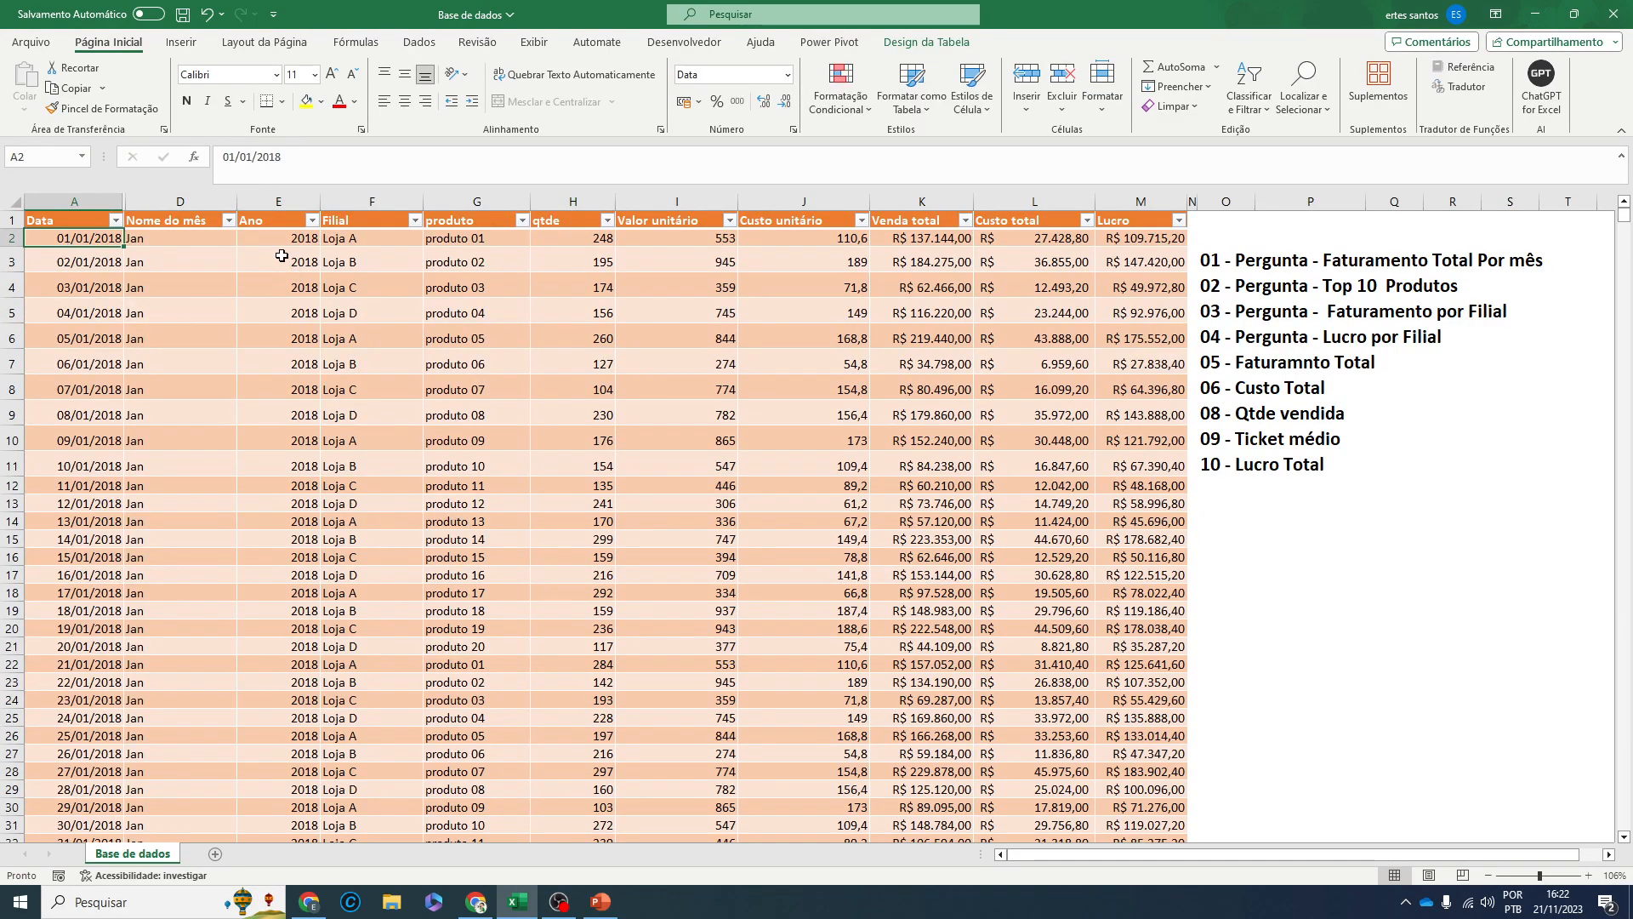
pyautogui.moveTo(348, 237); pyautogui.dragTo(374, 423)
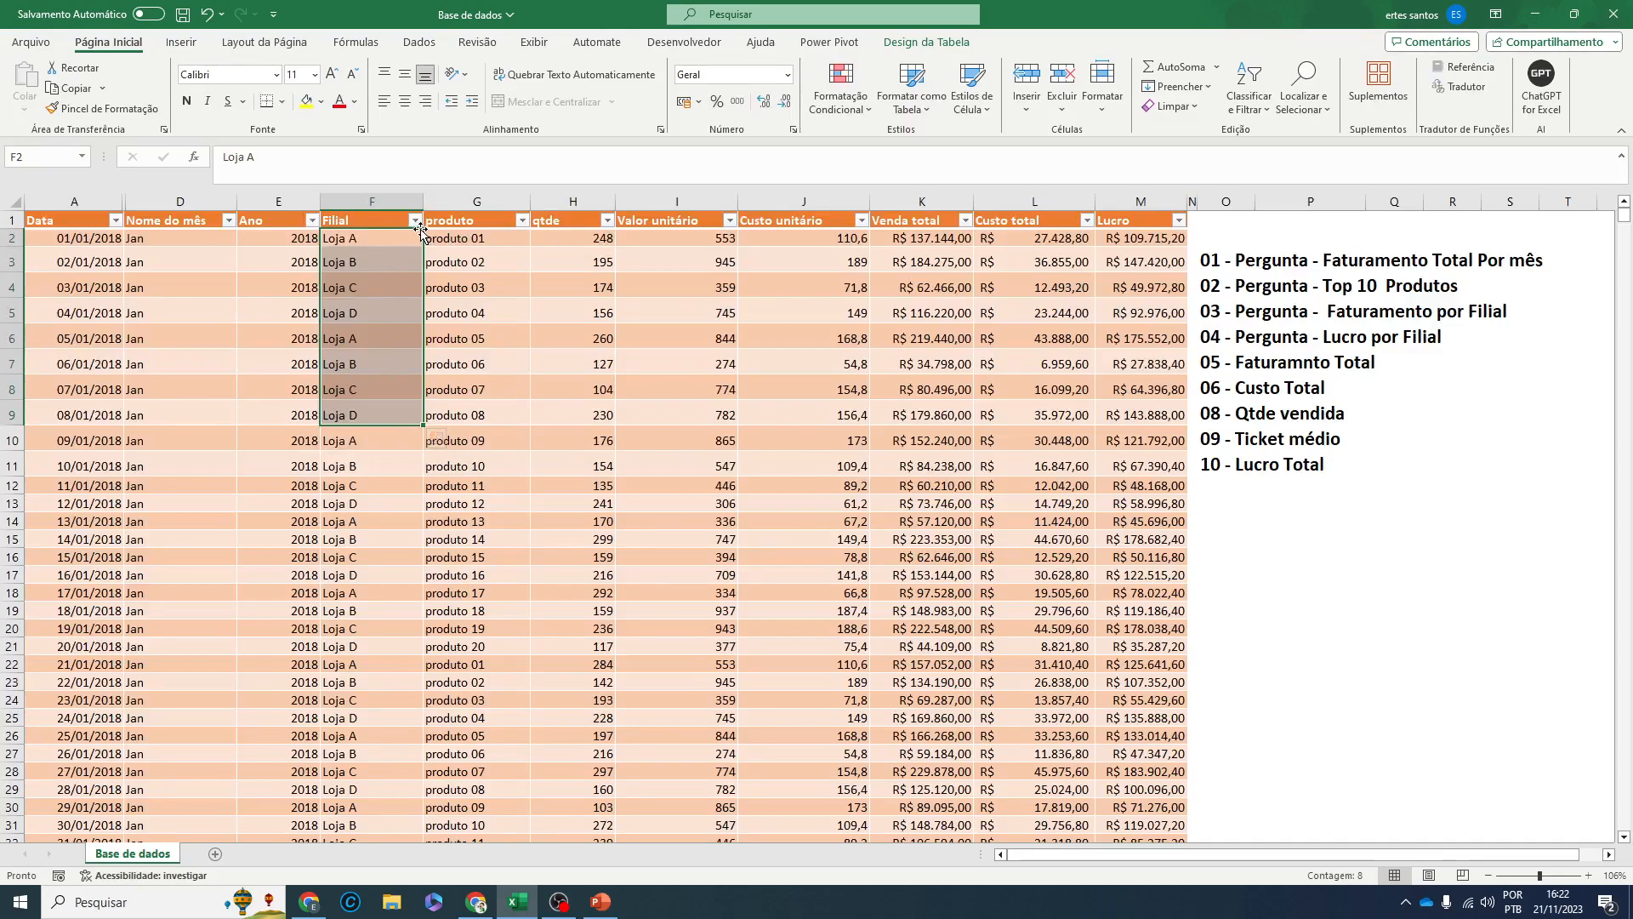
pyautogui.click(415, 220)
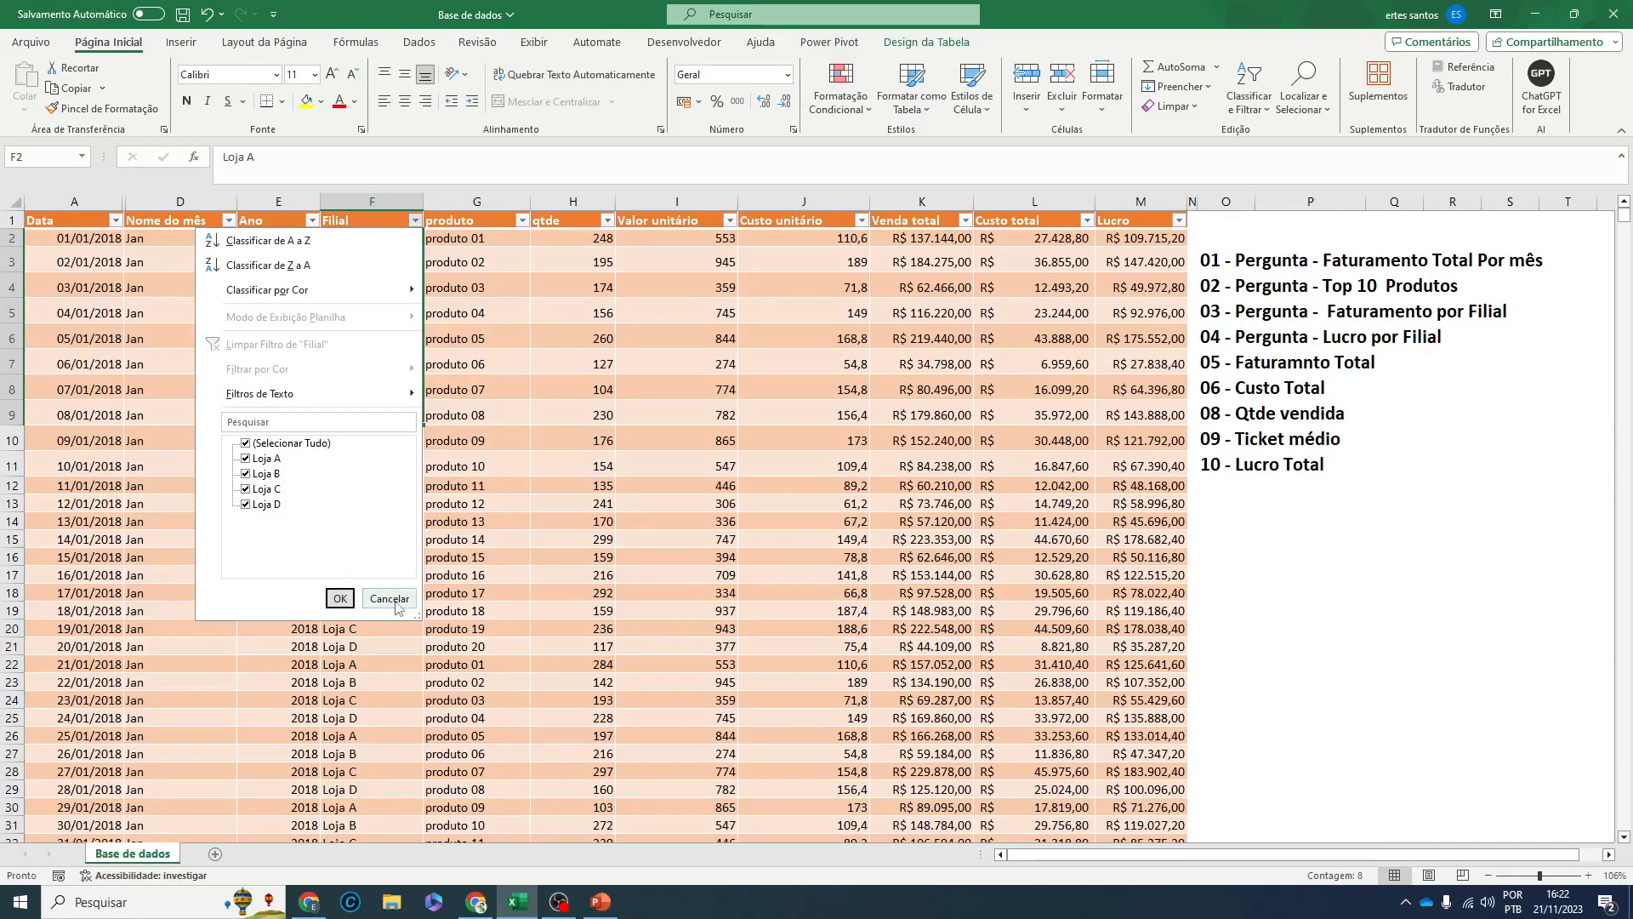
pyautogui.click(395, 597)
pyautogui.click(522, 221)
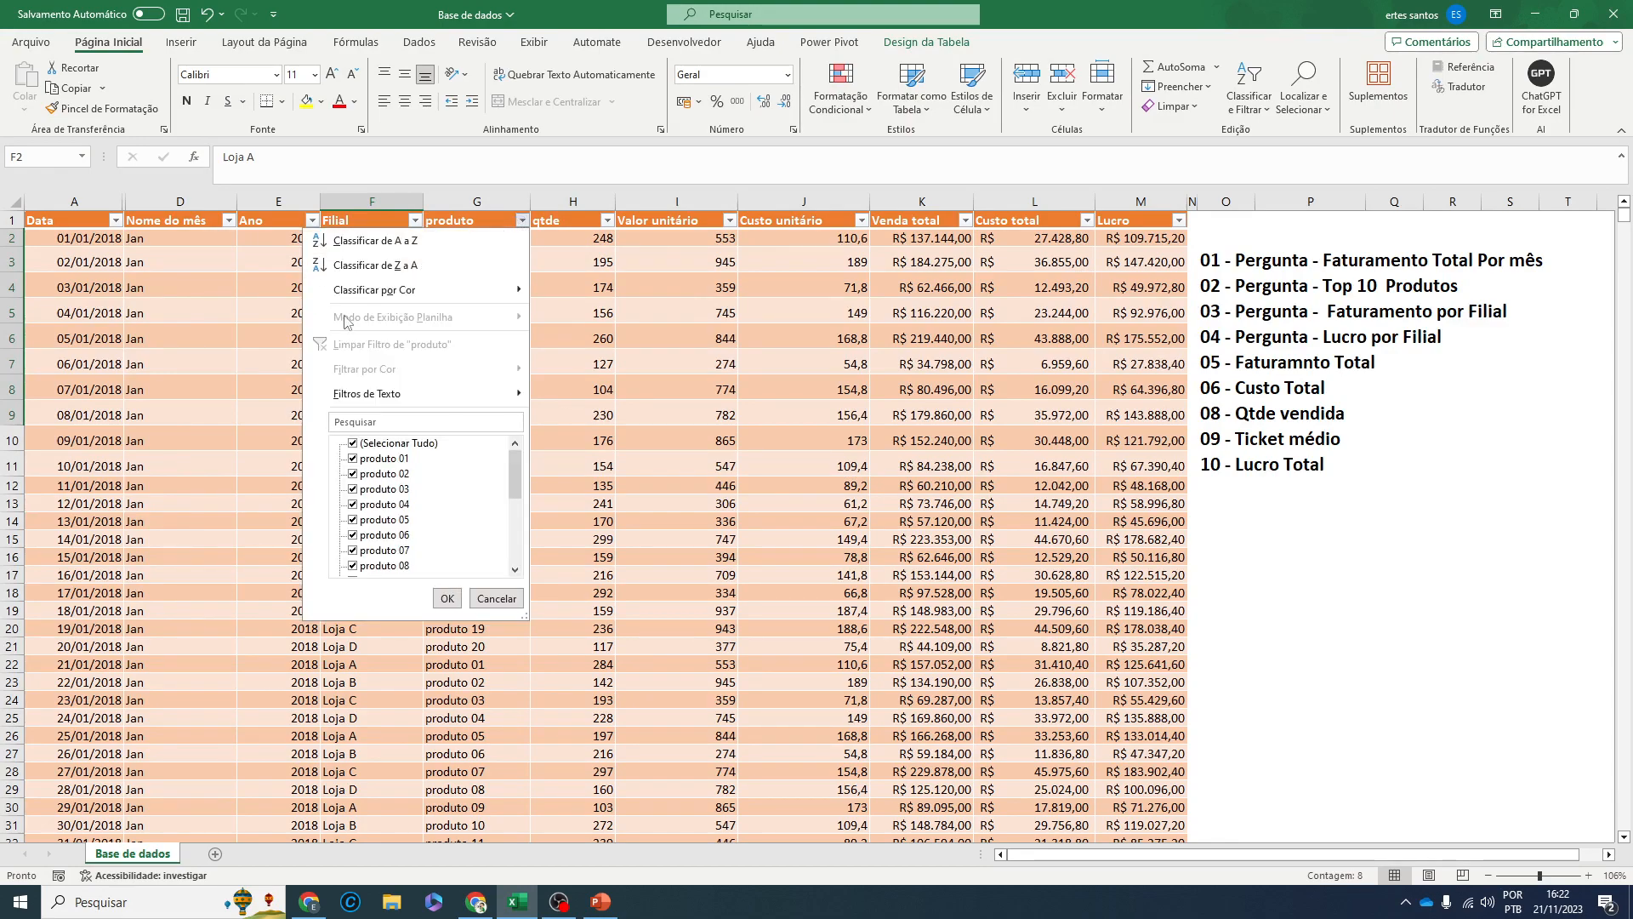
pyautogui.moveTo(518, 480); pyautogui.dragTo(515, 591)
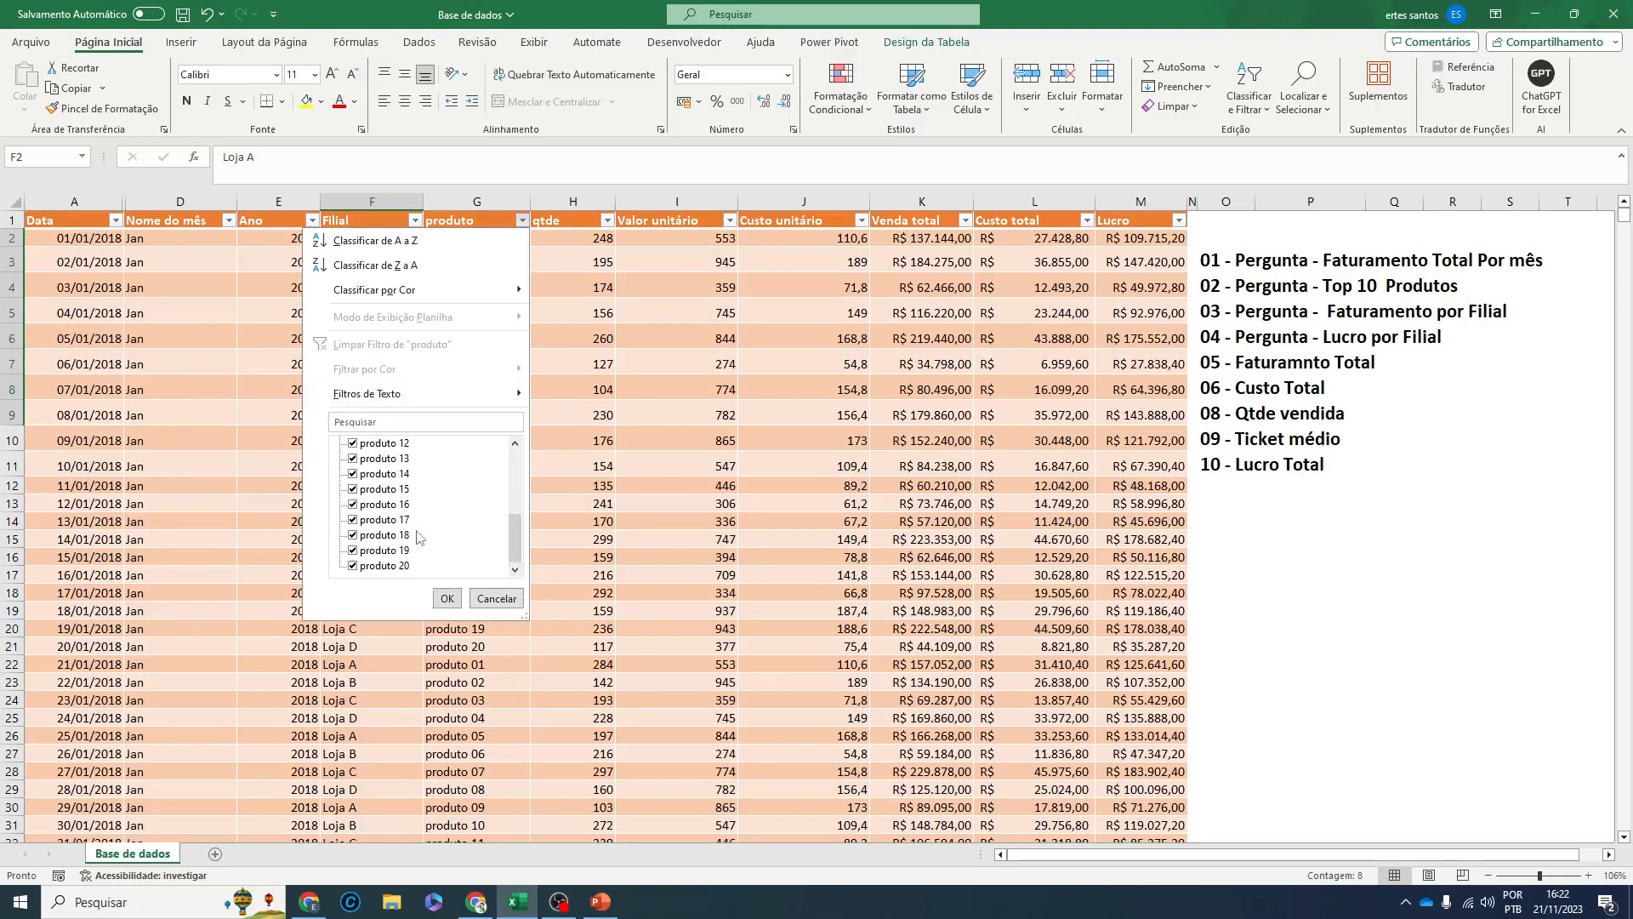
pyautogui.click(497, 601)
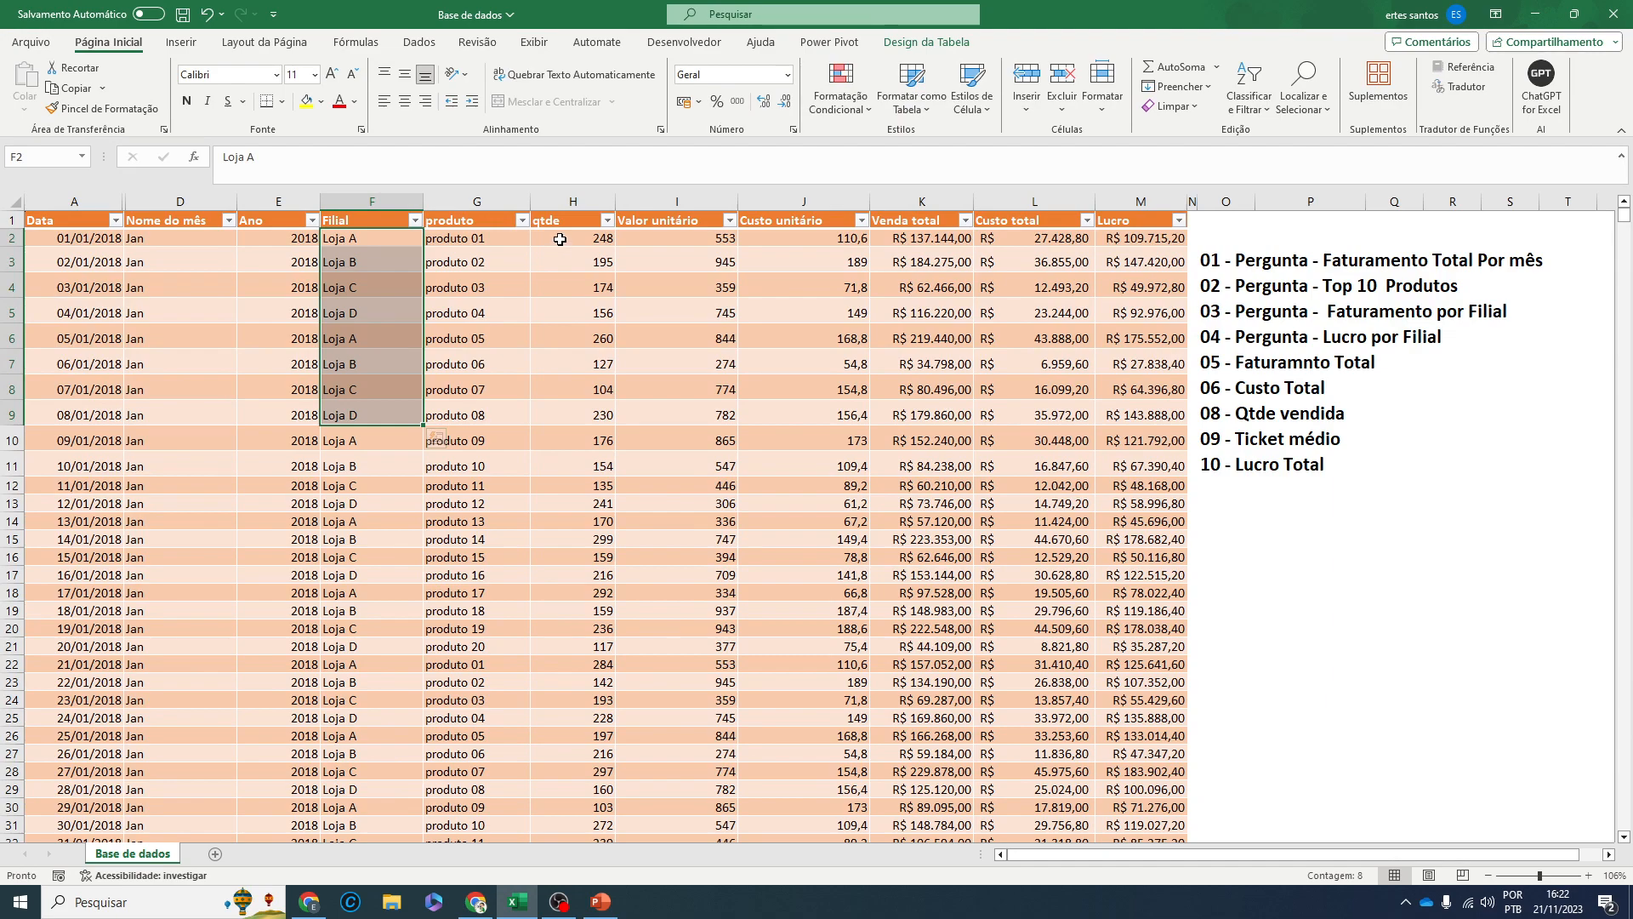
# - Examine the first record's product, quantity, unit value, unit cost, total sale, total cost and profit fields
pyautogui.click(559, 238)
pyautogui.click(476, 254)
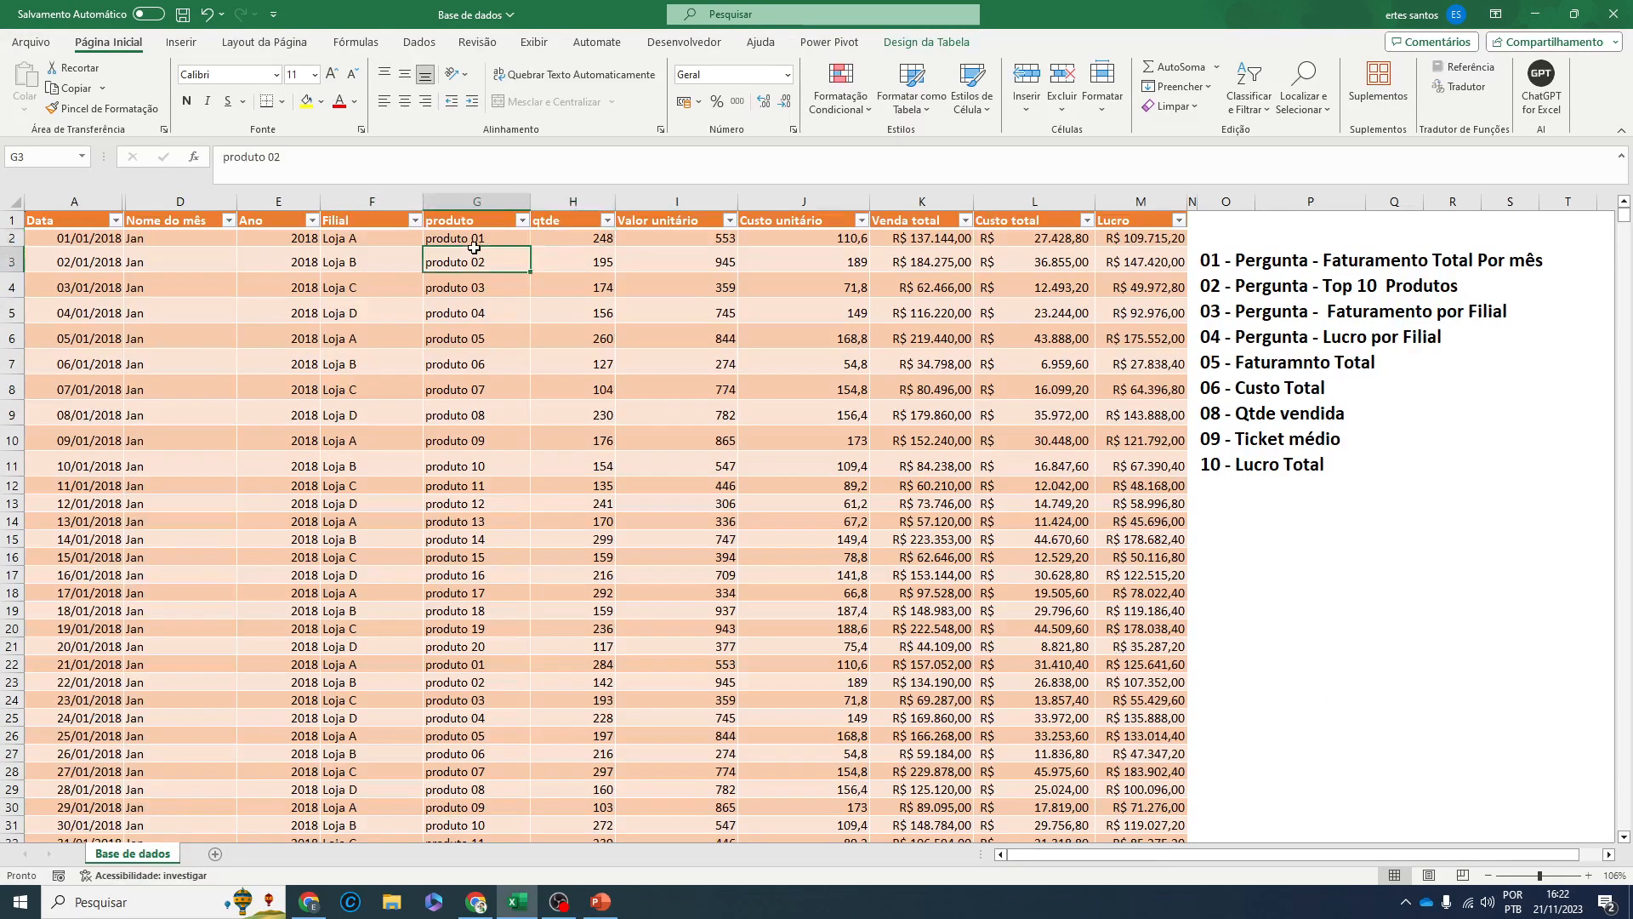
pyautogui.click(472, 236)
pyautogui.click(694, 237)
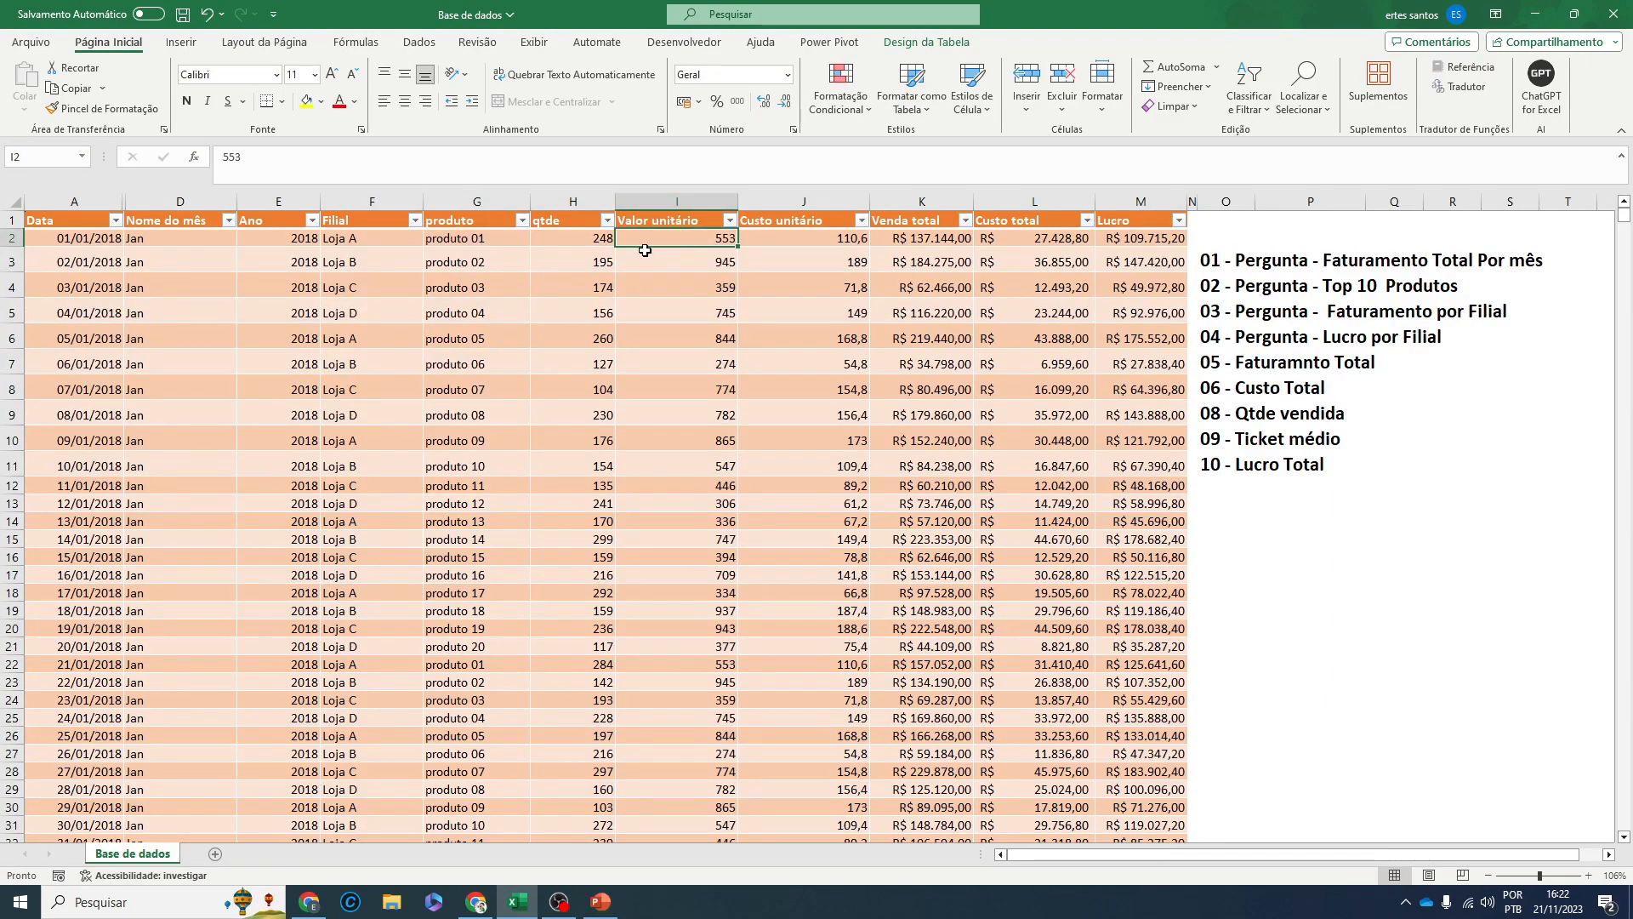
pyautogui.click(444, 246)
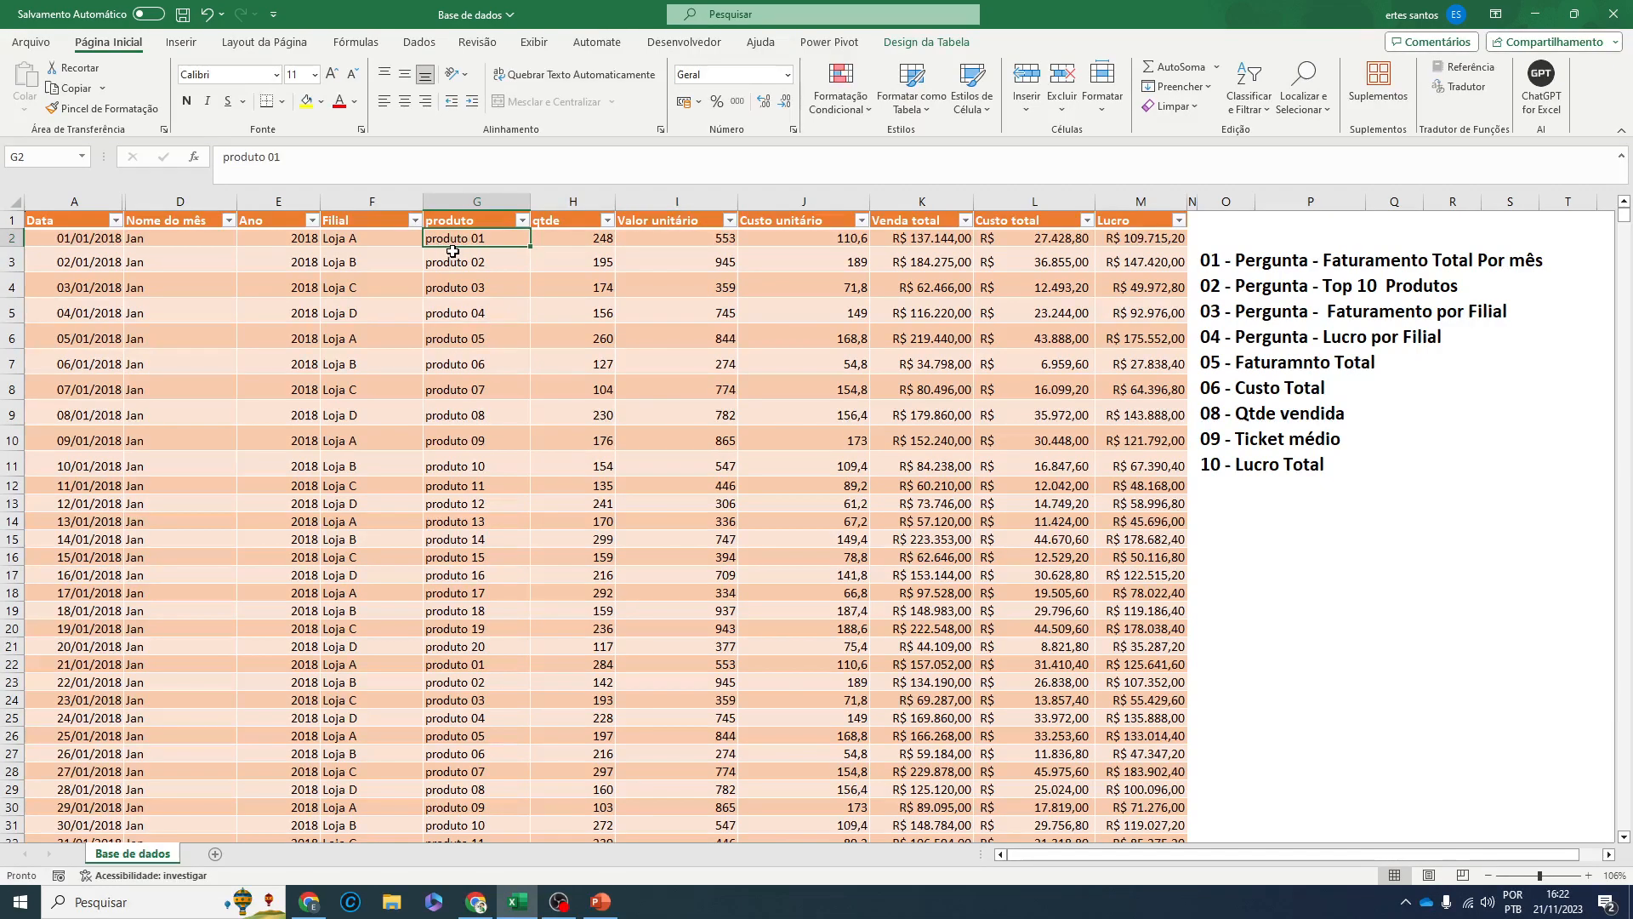
pyautogui.click(773, 239)
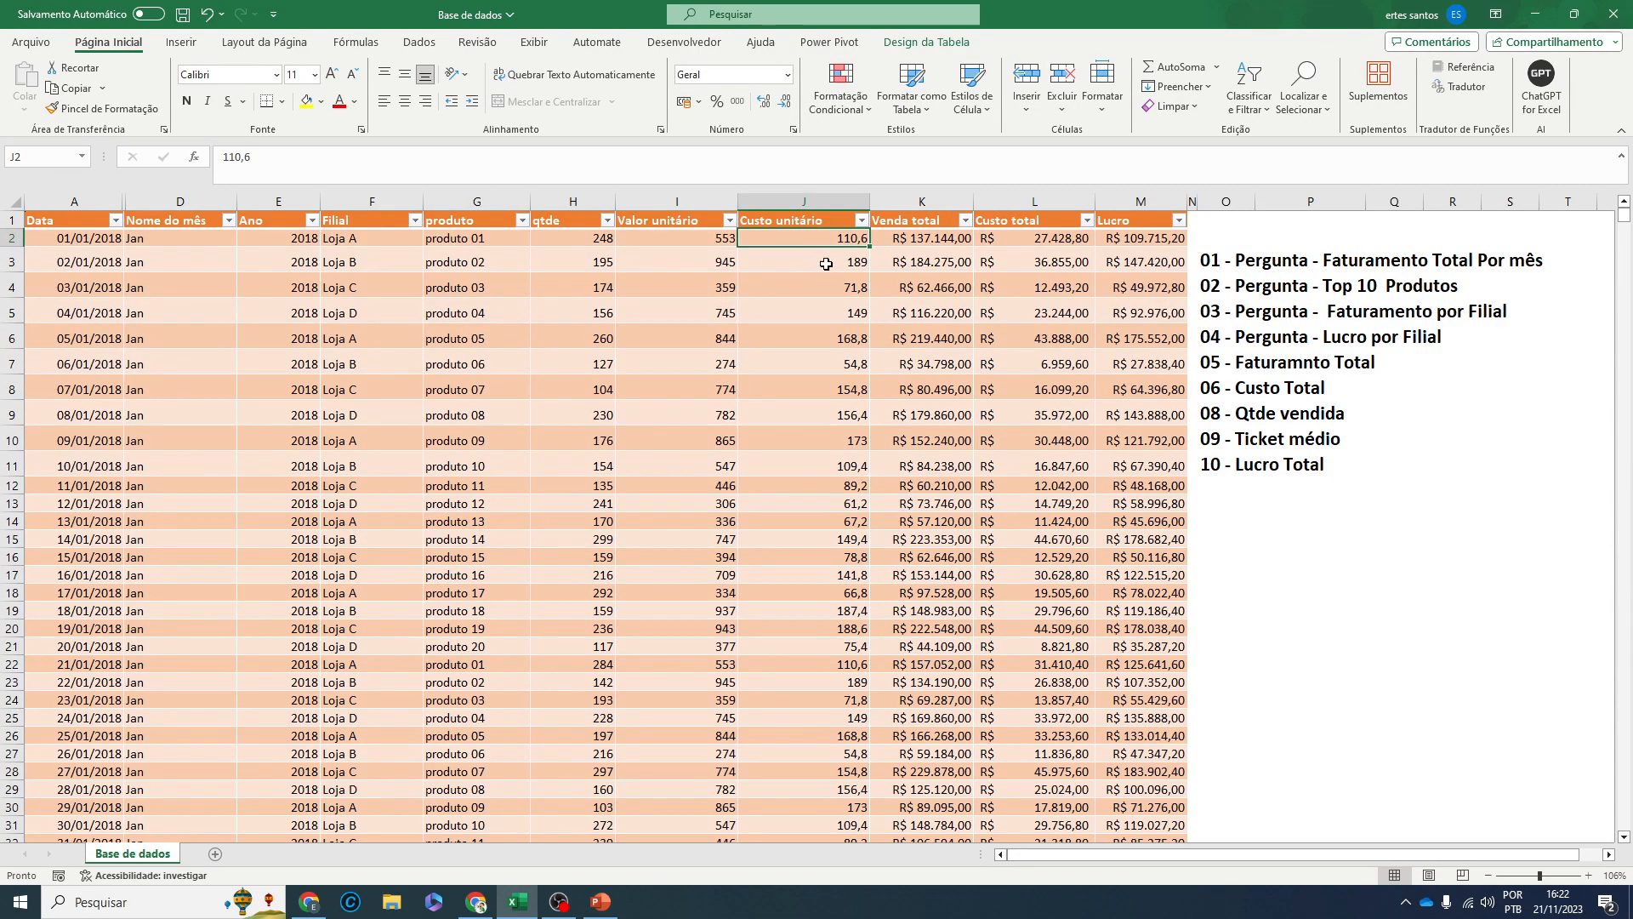
pyautogui.click(449, 237)
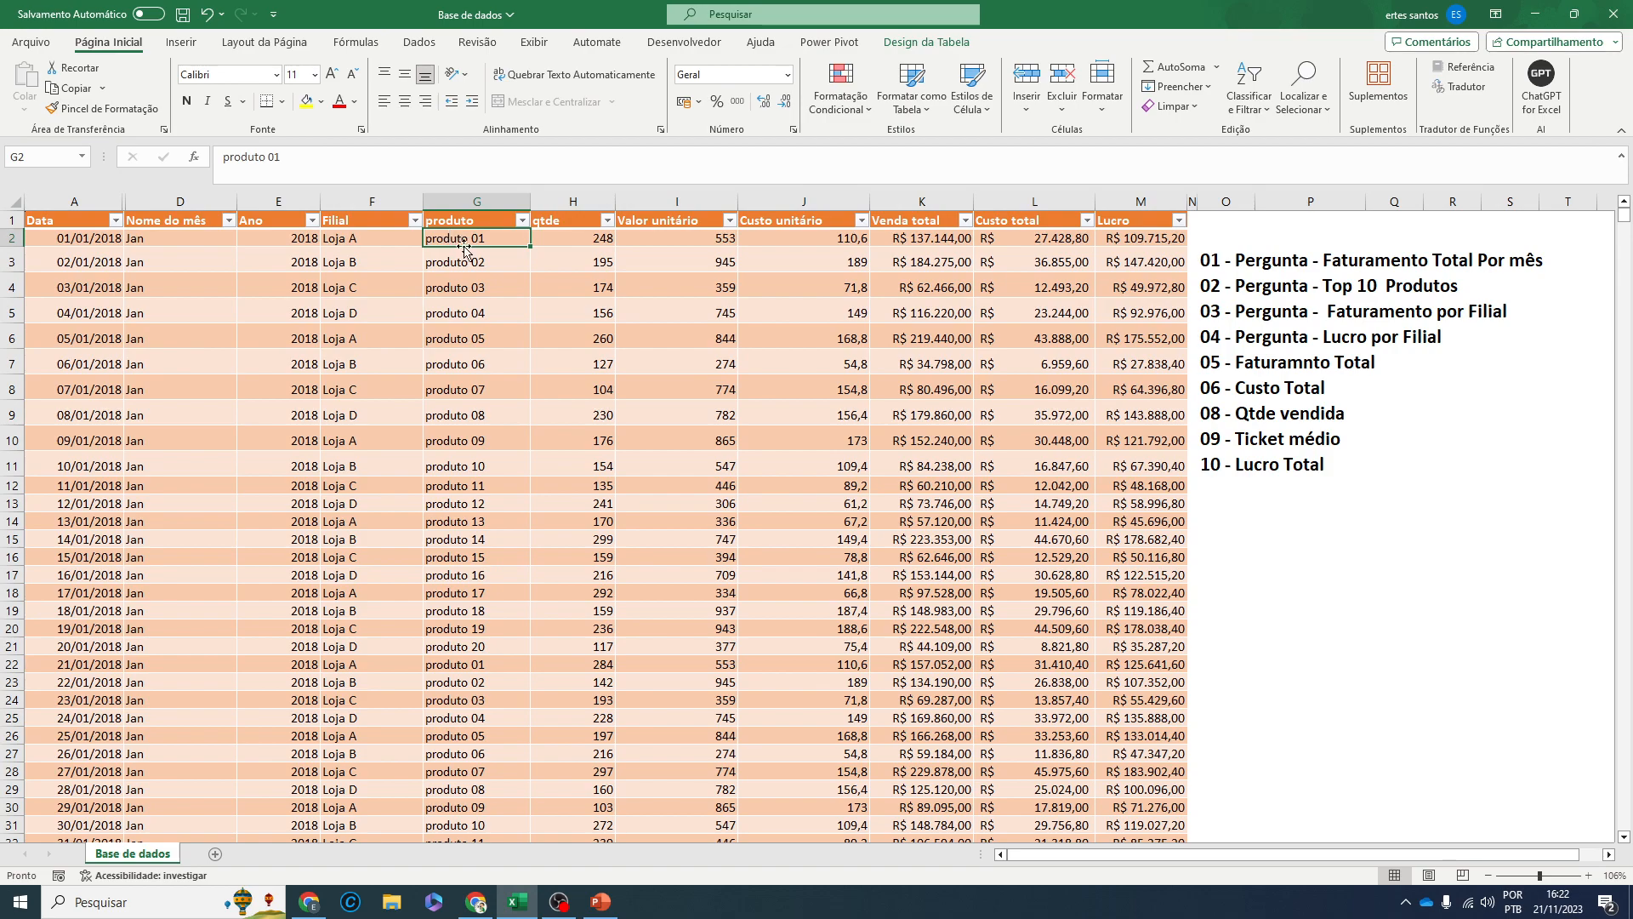
pyautogui.click(927, 240)
pyautogui.moveTo(60, 238); pyautogui.dragTo(812, 230)
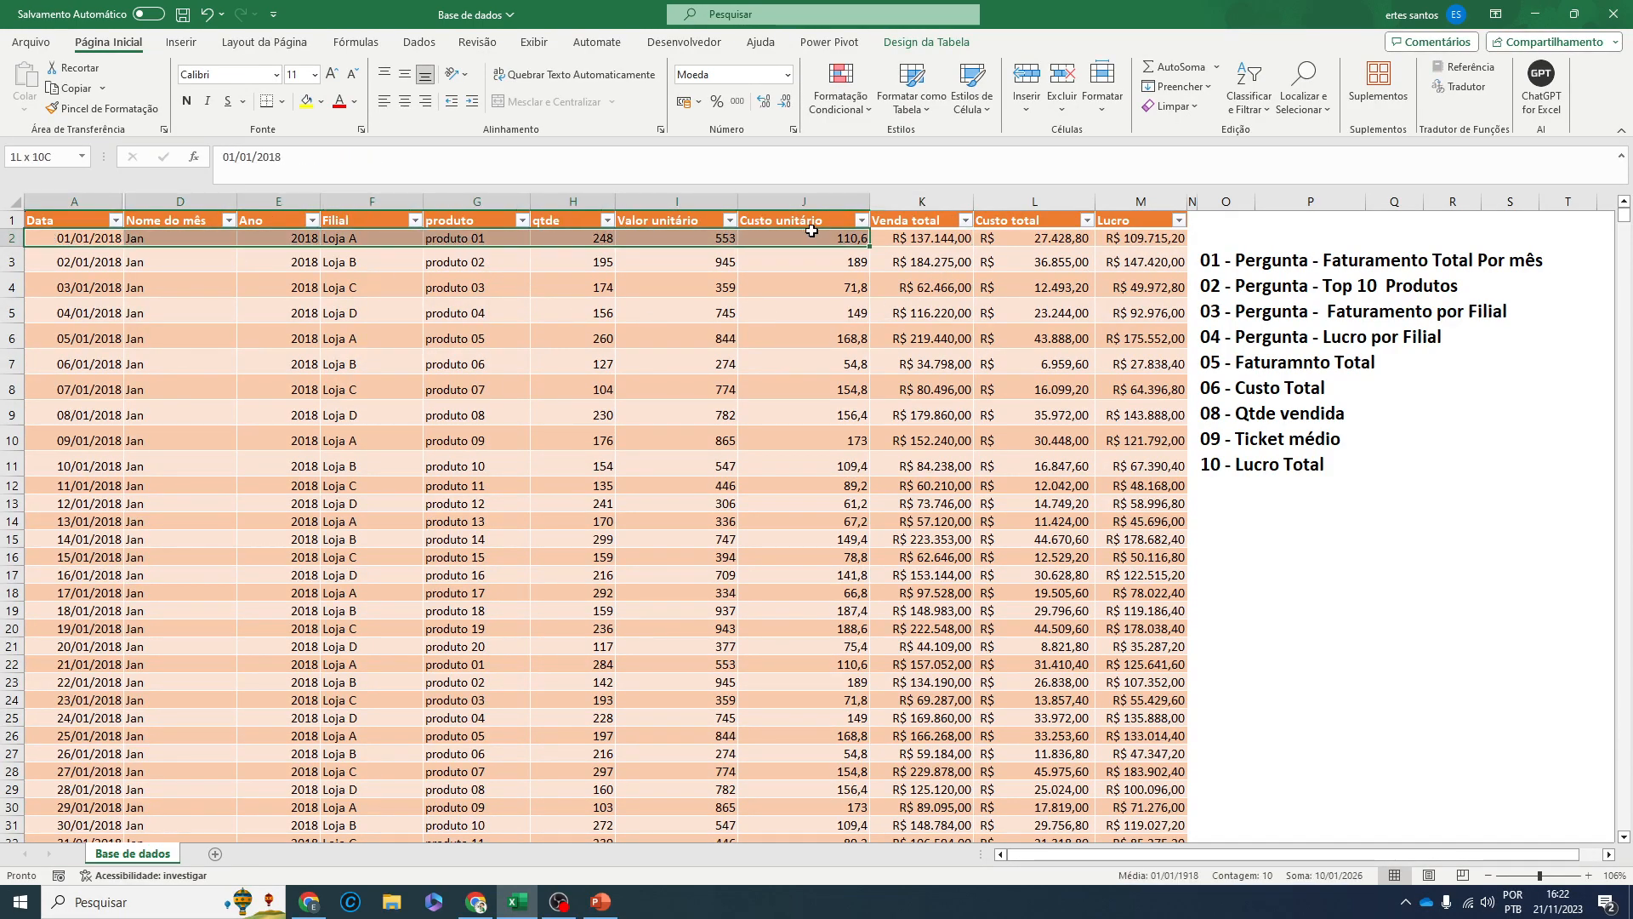
pyautogui.click(419, 240)
pyautogui.click(460, 241)
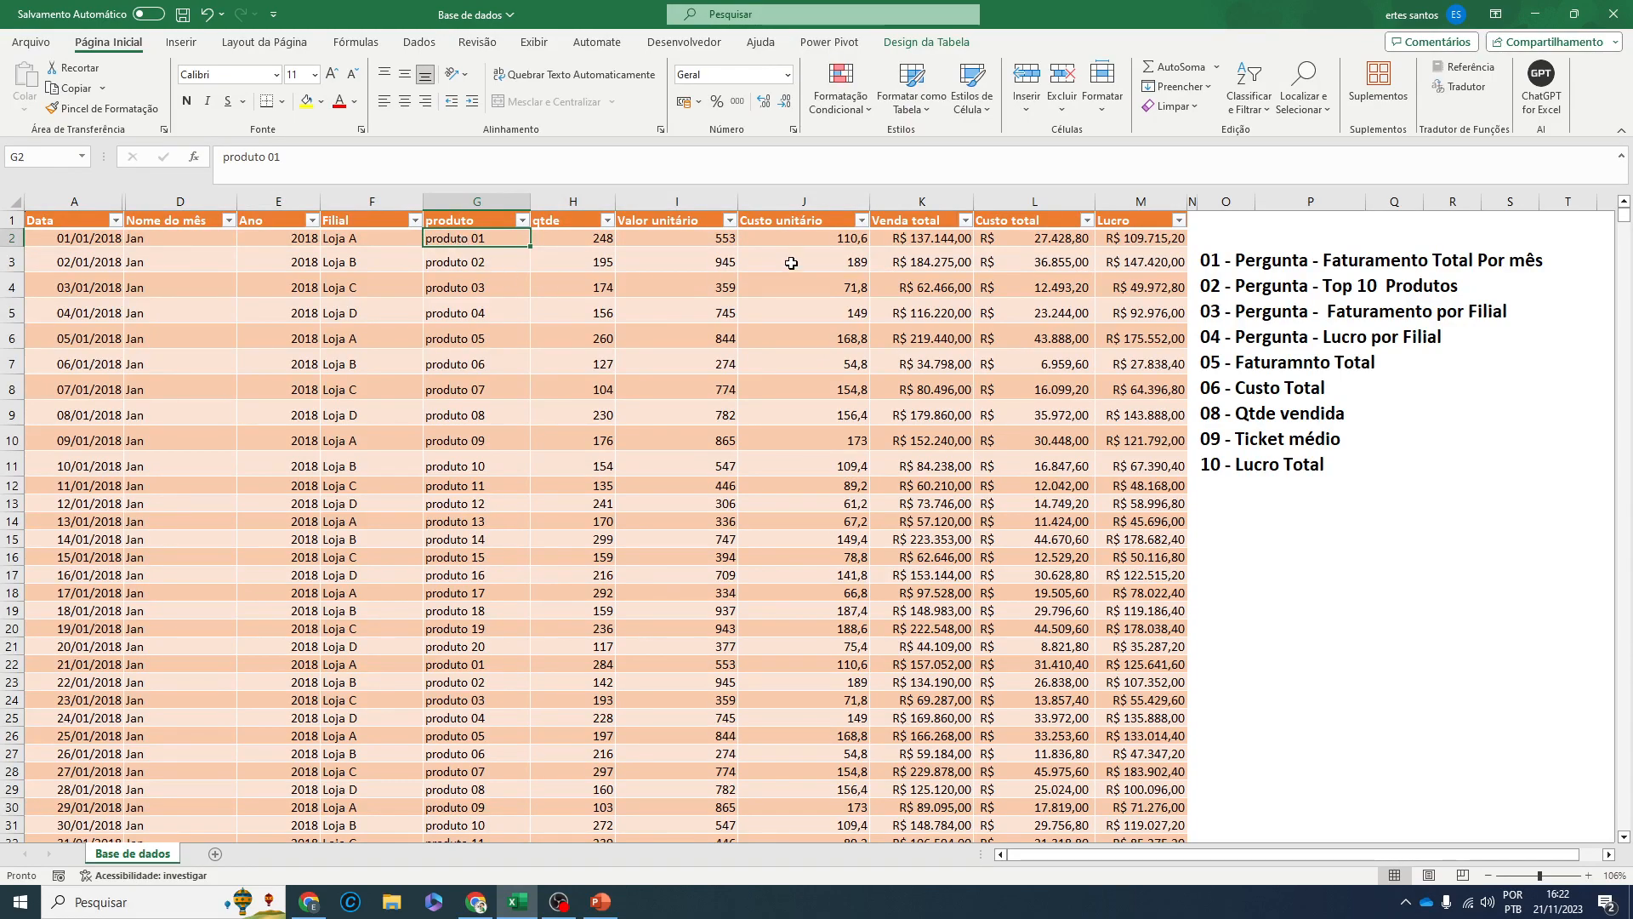
pyautogui.click(1020, 242)
pyautogui.click(1130, 239)
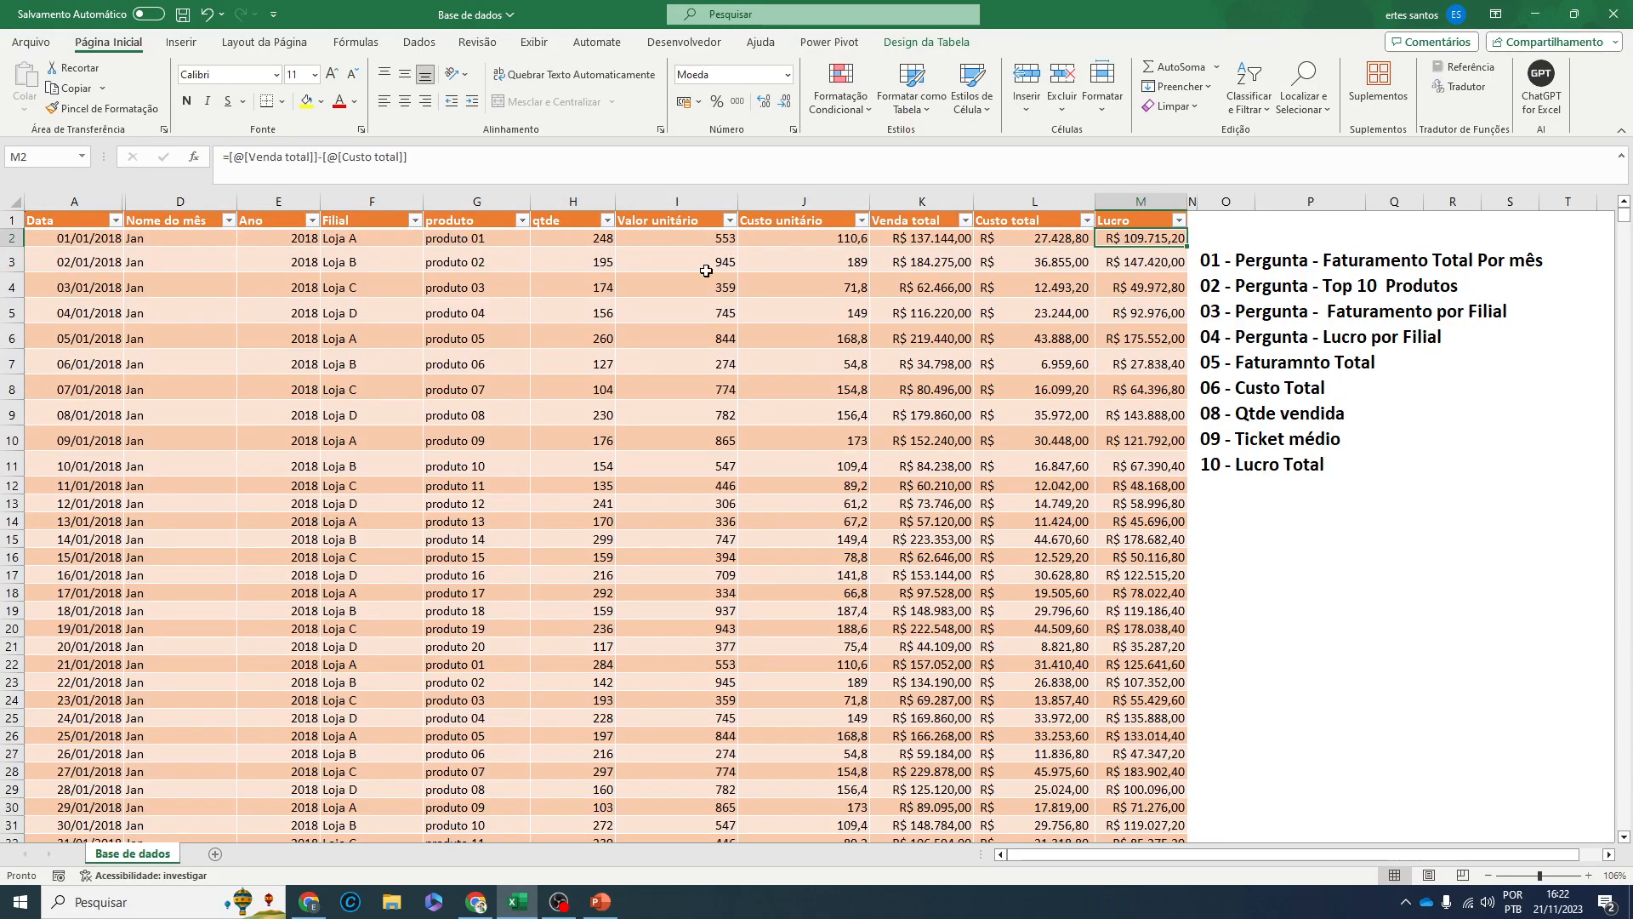
pyautogui.click(502, 241)
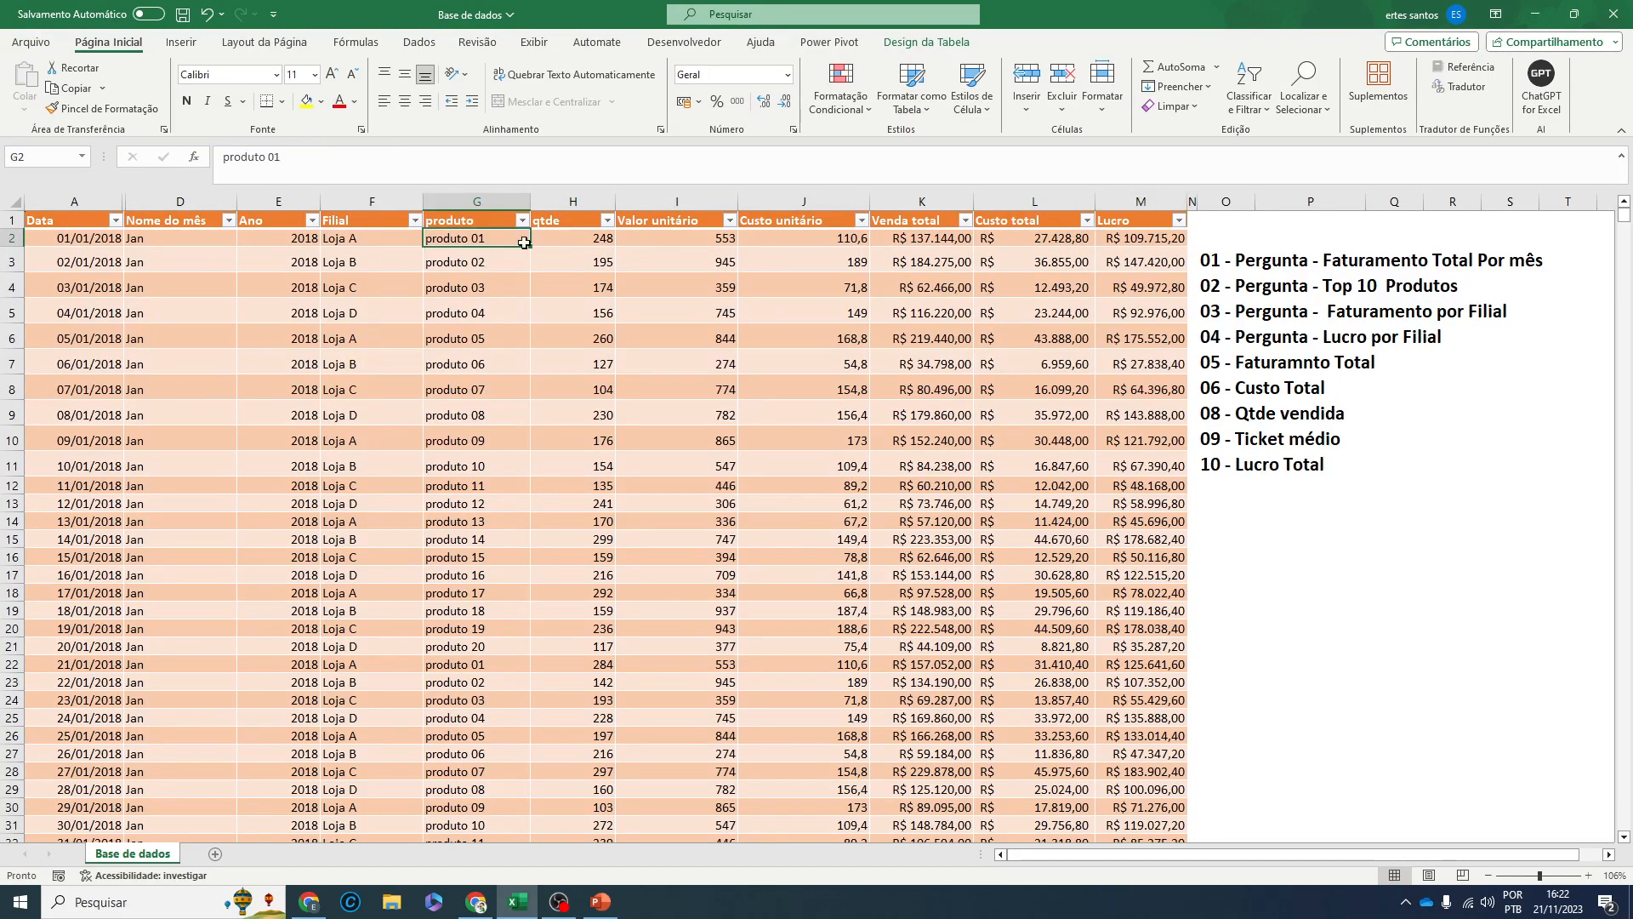
# - Read across the next sales records and check which years the Ano column contains
pyautogui.click(437, 313)
pyautogui.moveTo(89, 261); pyautogui.dragTo(505, 247)
pyautogui.moveTo(85, 287); pyautogui.dragTo(723, 287)
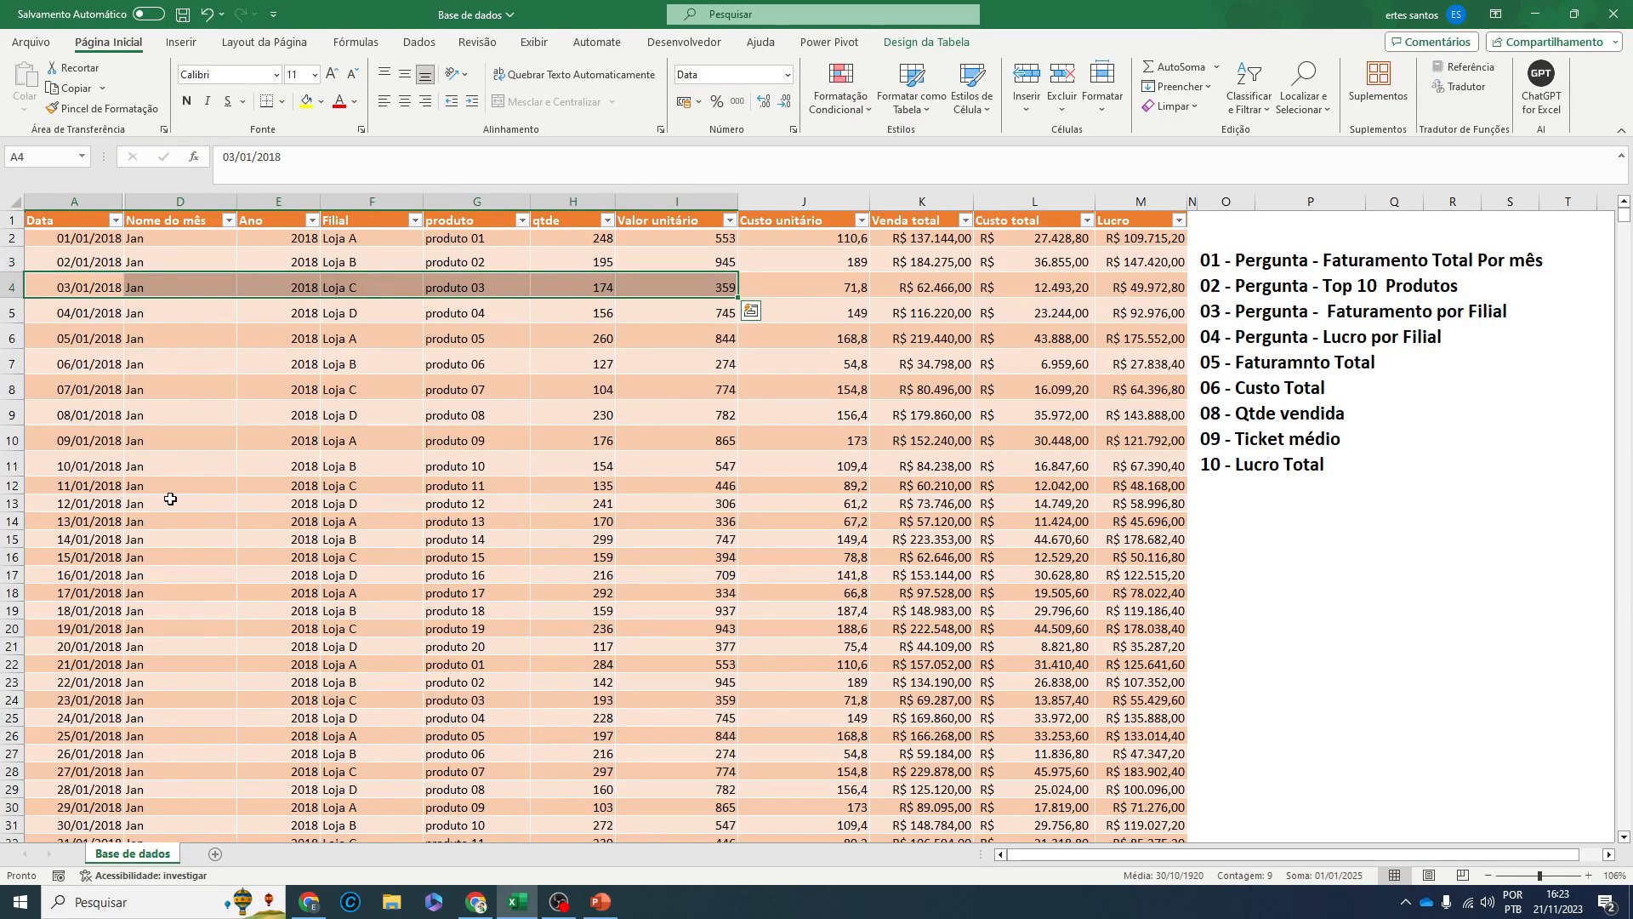
pyautogui.click(312, 220)
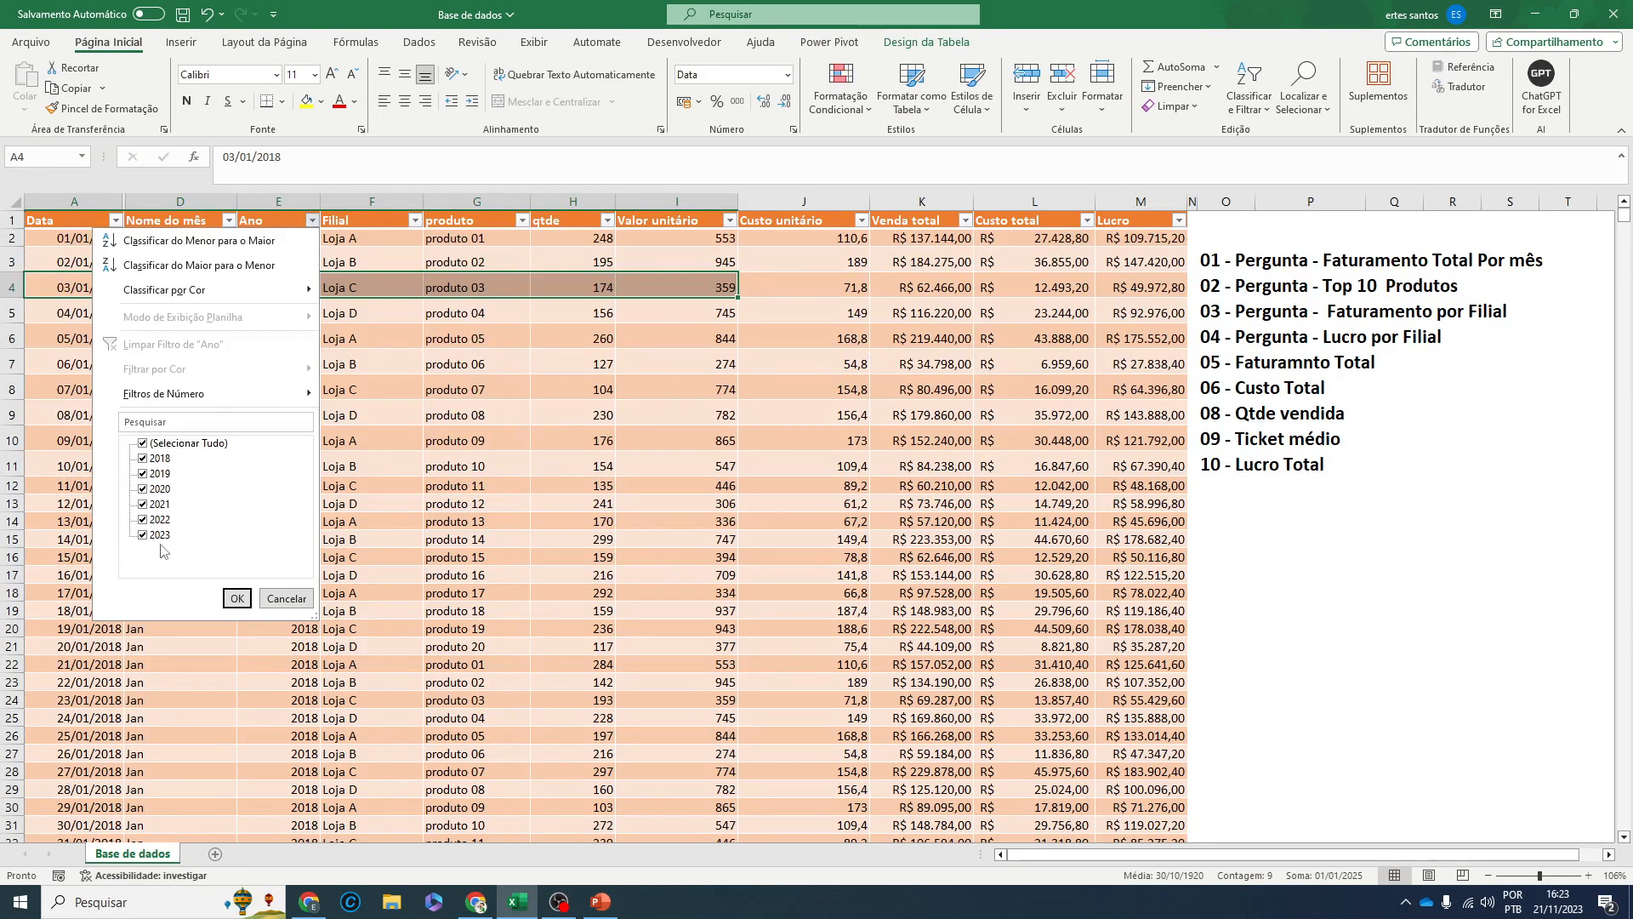
pyautogui.click(289, 598)
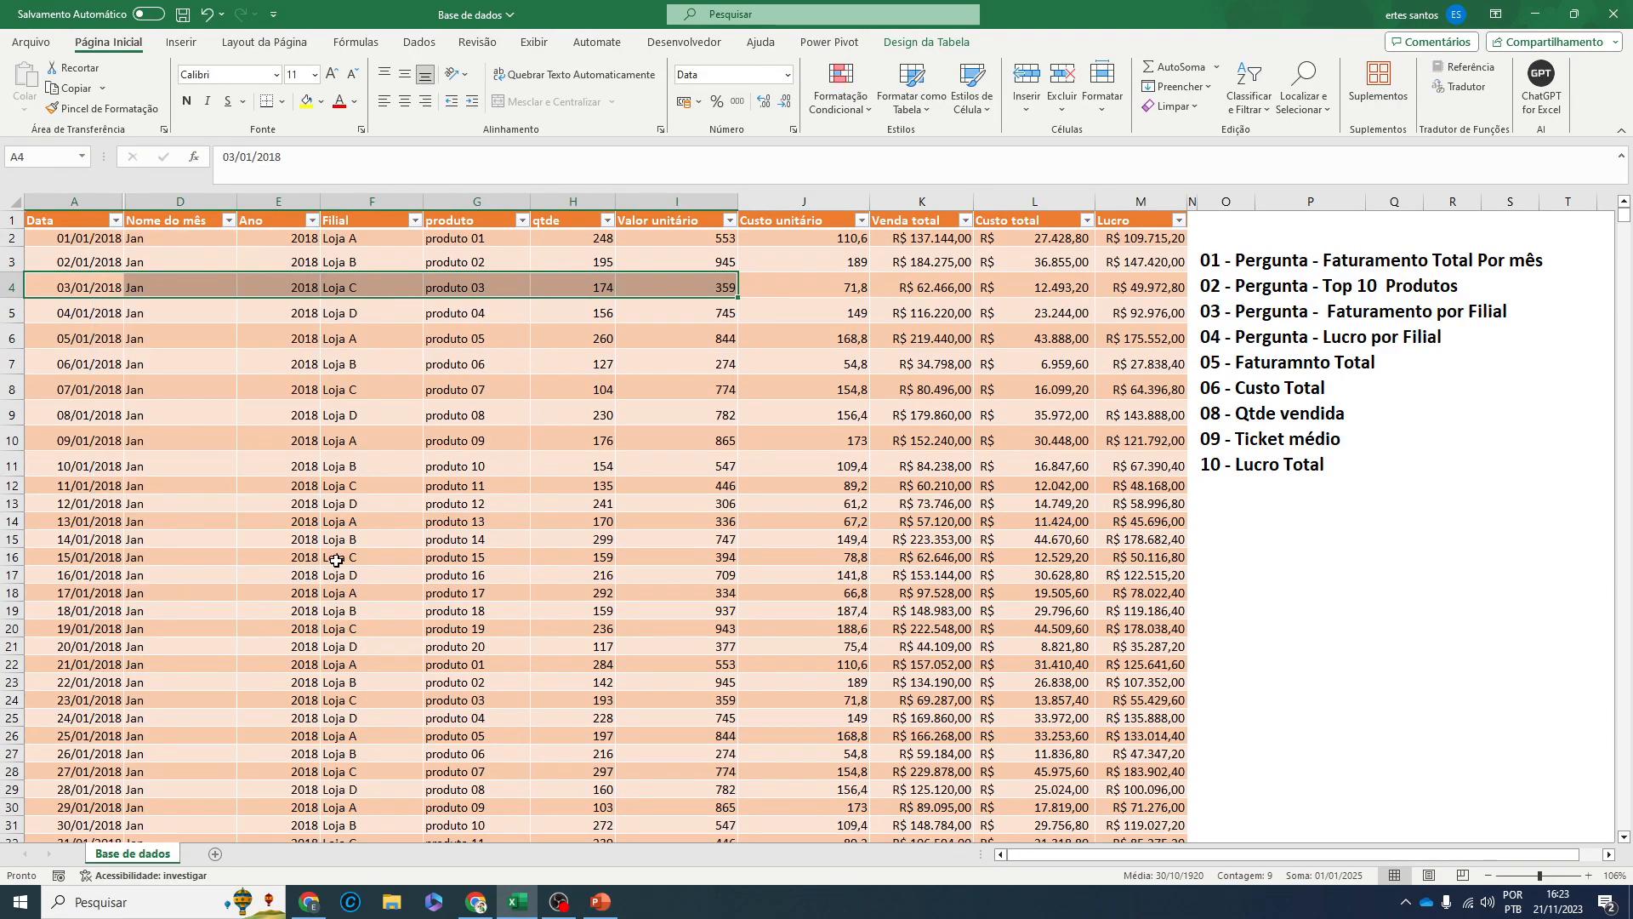
pyautogui.click(463, 483)
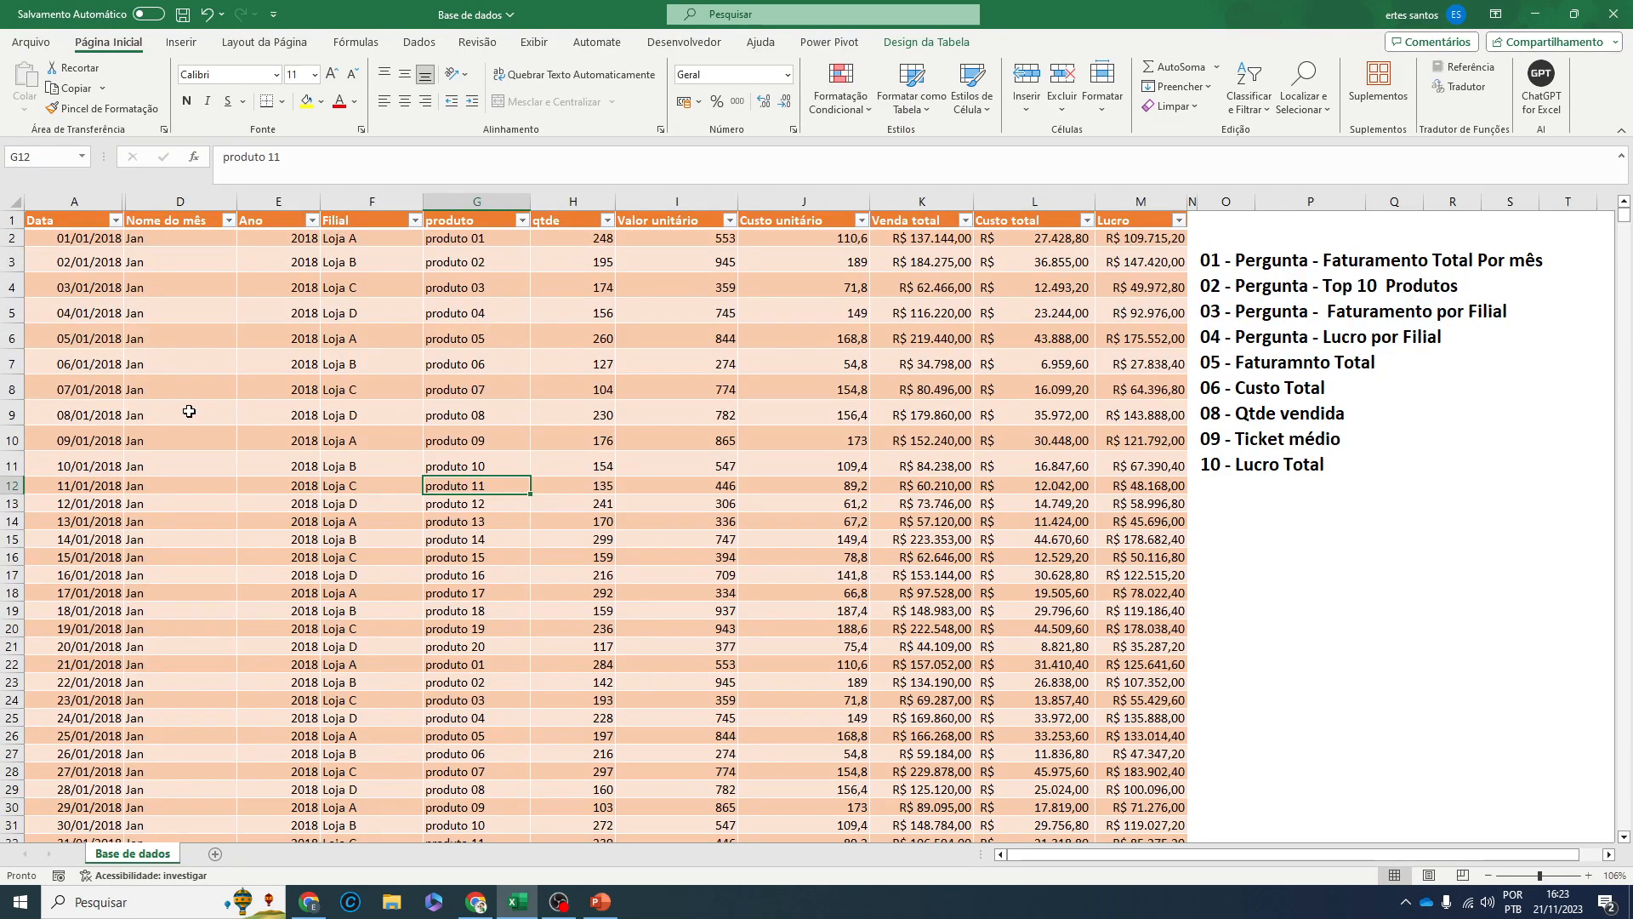
# - Check the data range's table name and design settings, starting from the Data header
pyautogui.click(66, 222)
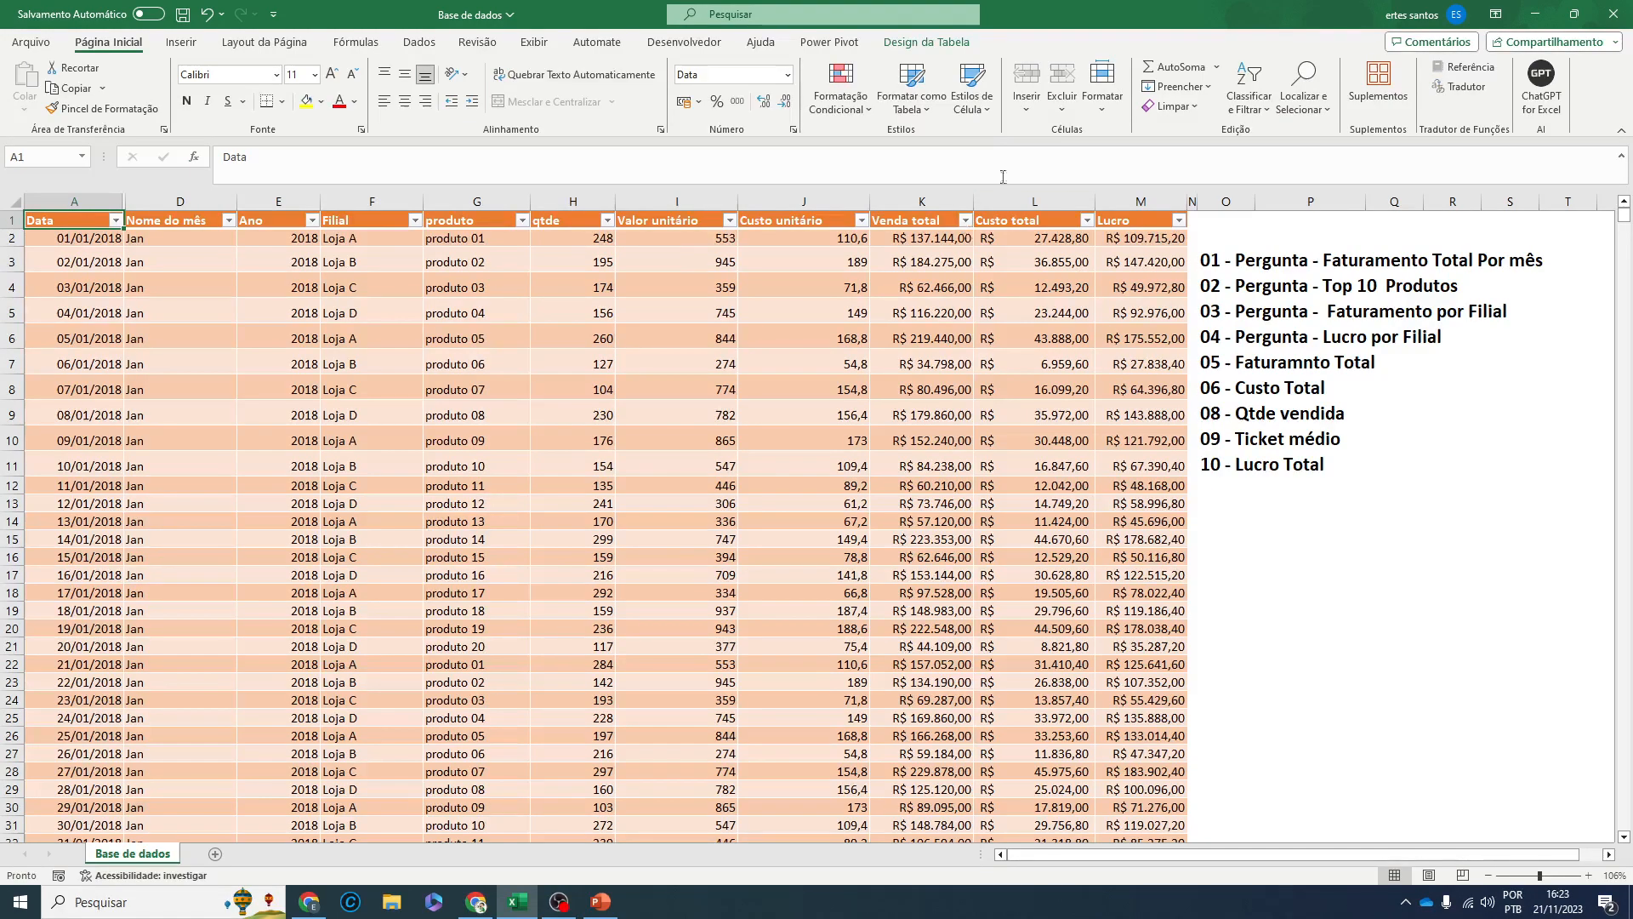
pyautogui.click(927, 43)
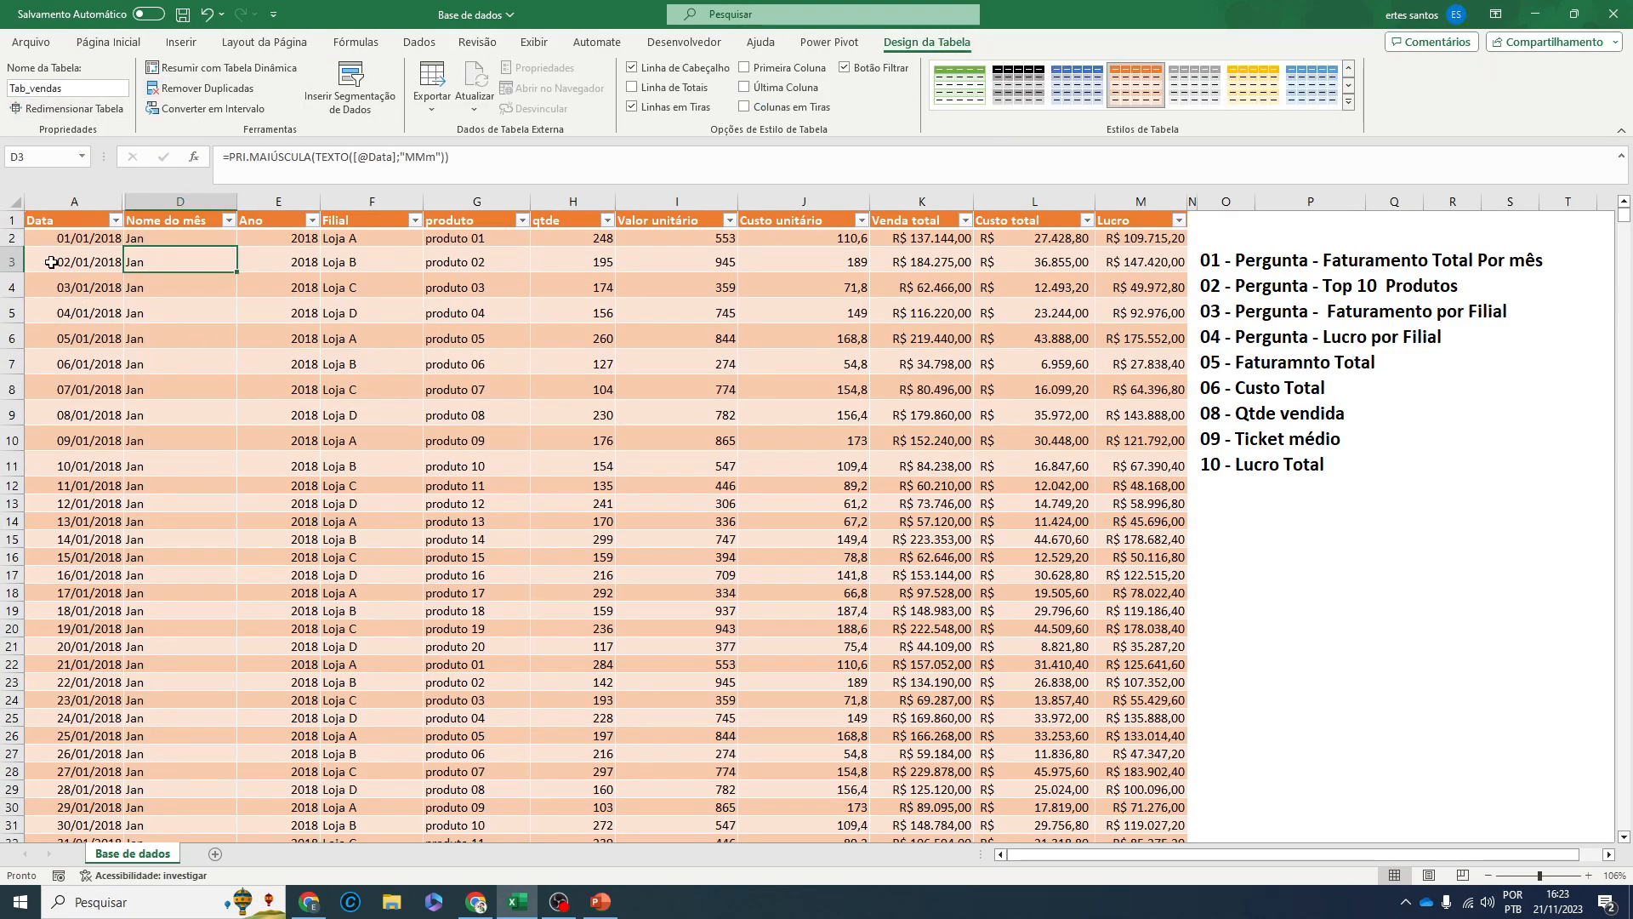
pyautogui.moveTo(59, 223); pyautogui.dragTo(952, 699)
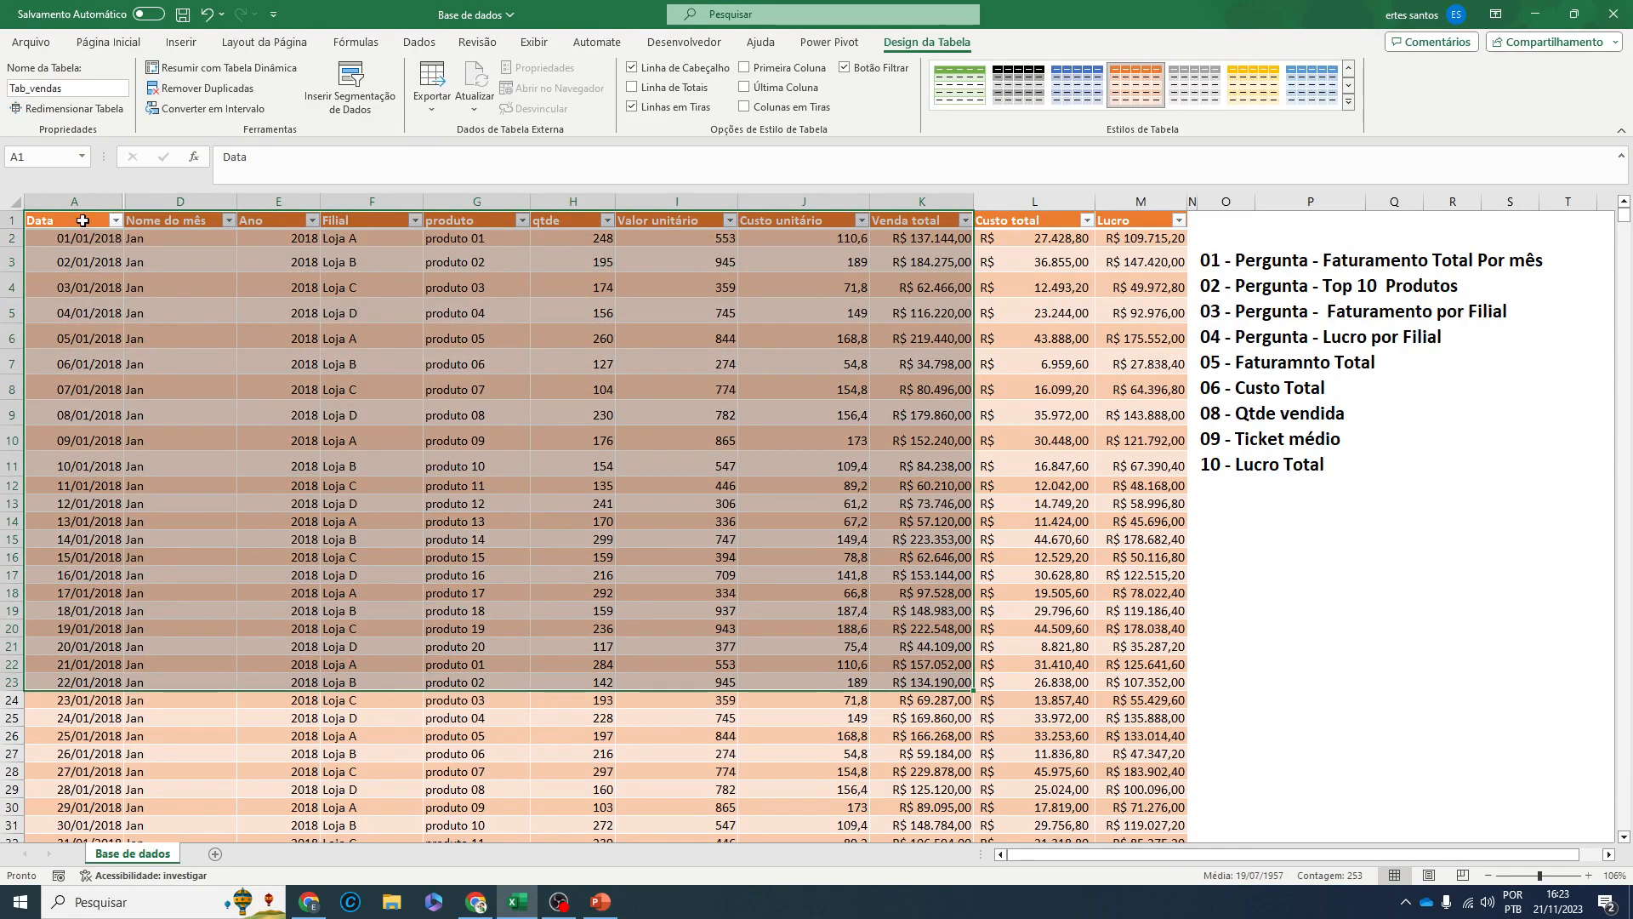
pyautogui.click(83, 221)
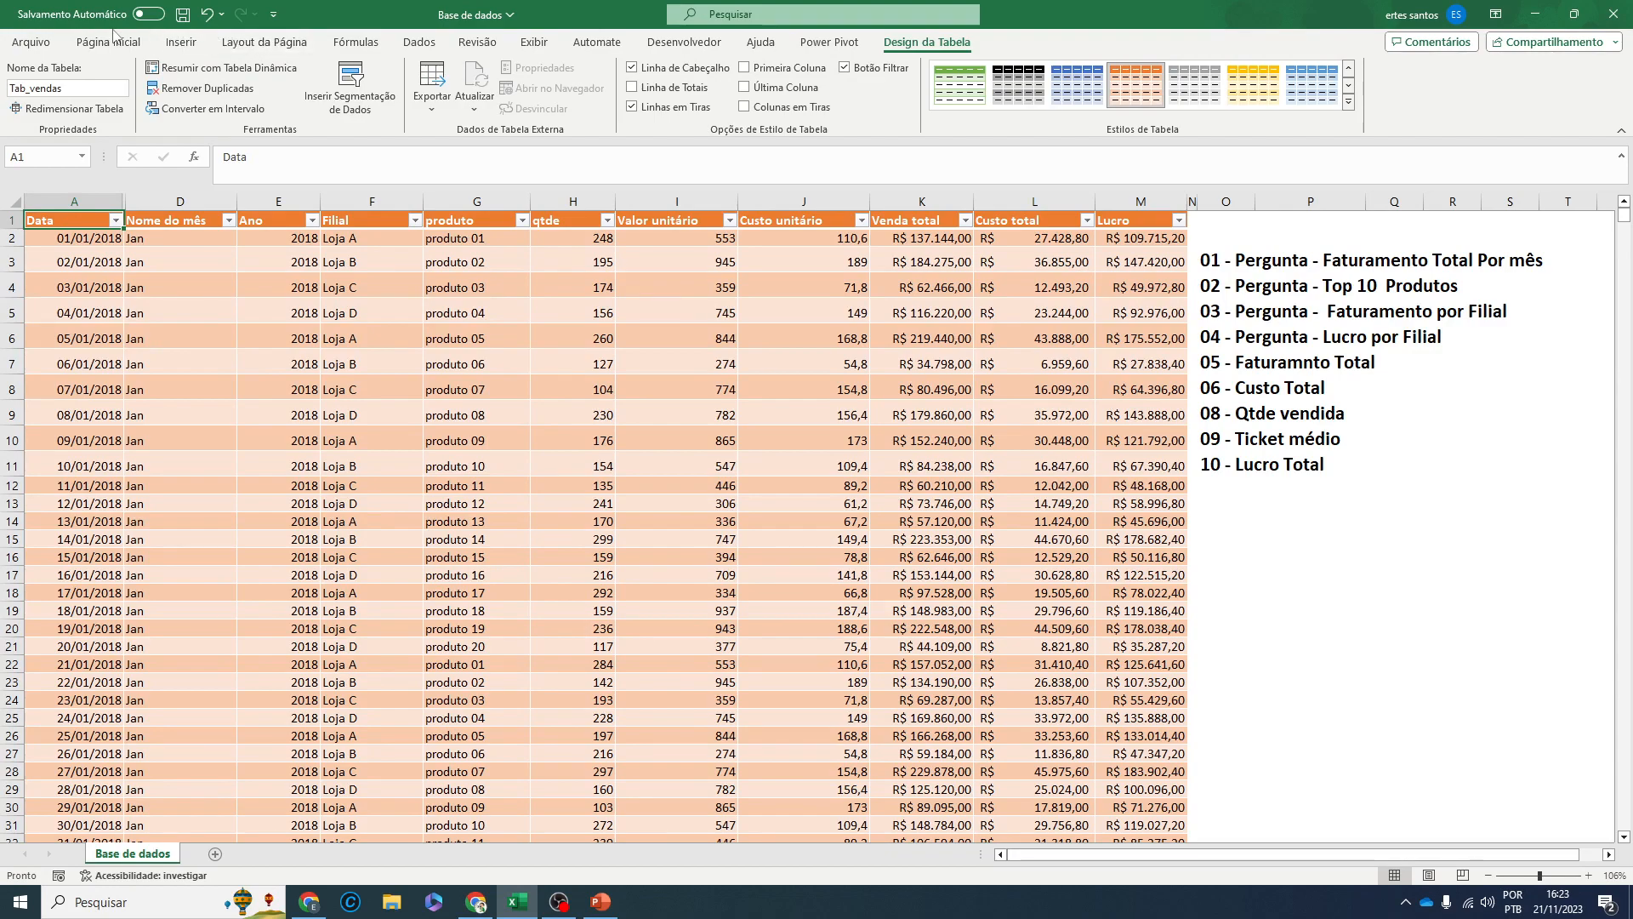
# - Insert a PivotTable based on Tab_vendas on a new worksheet and look through its available fields
pyautogui.click(108, 42)
pyautogui.click(179, 43)
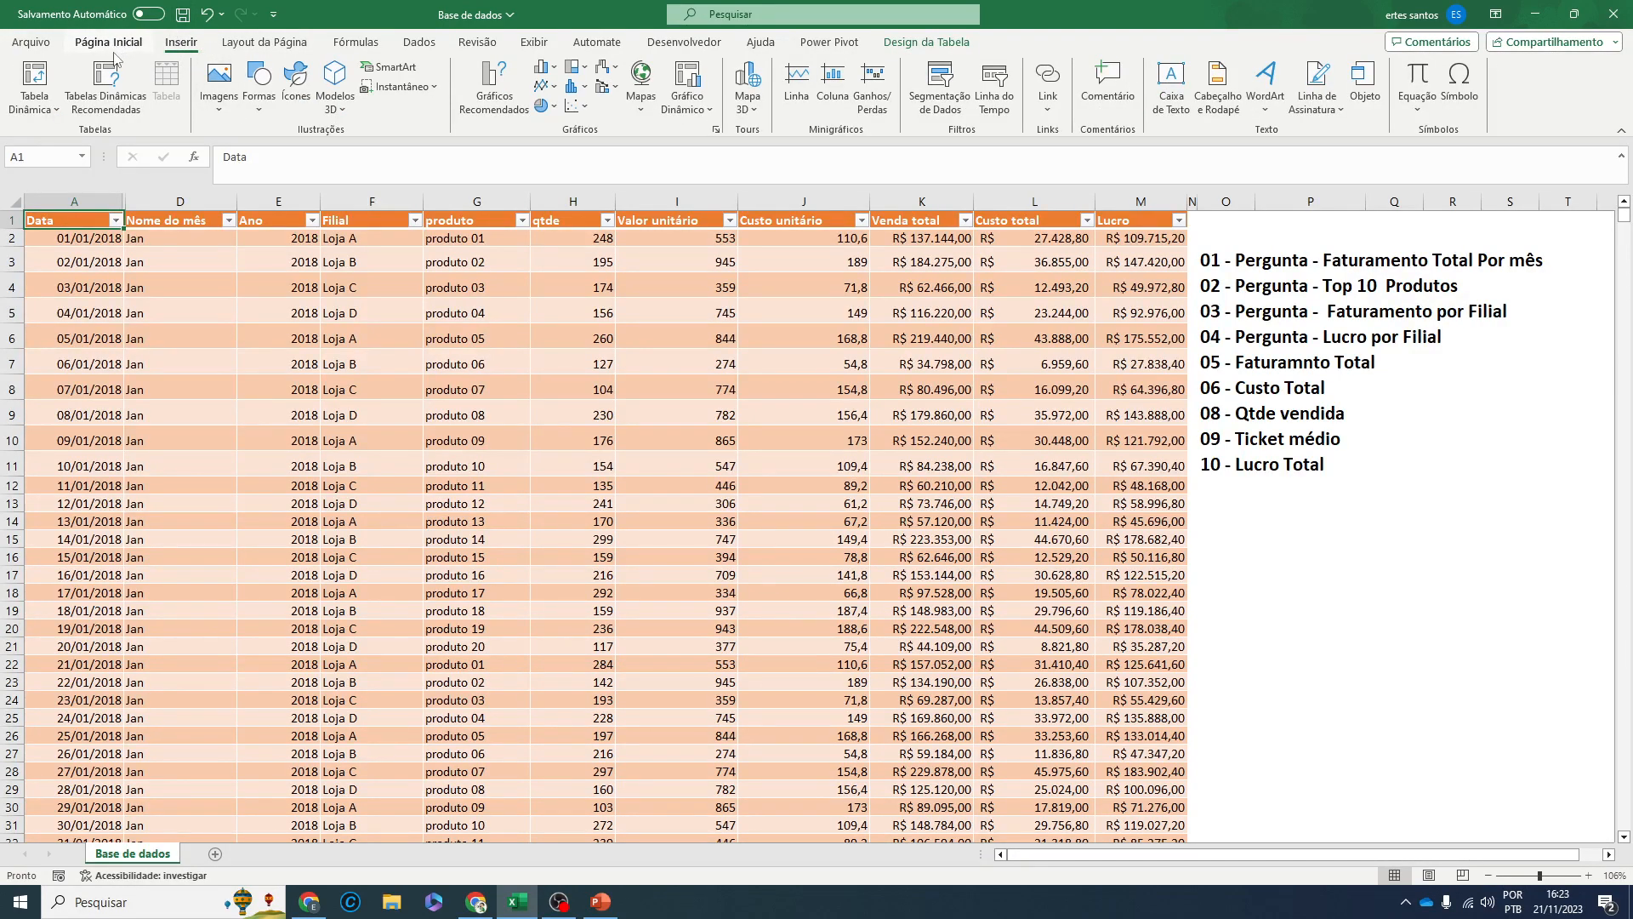
pyautogui.click(40, 111)
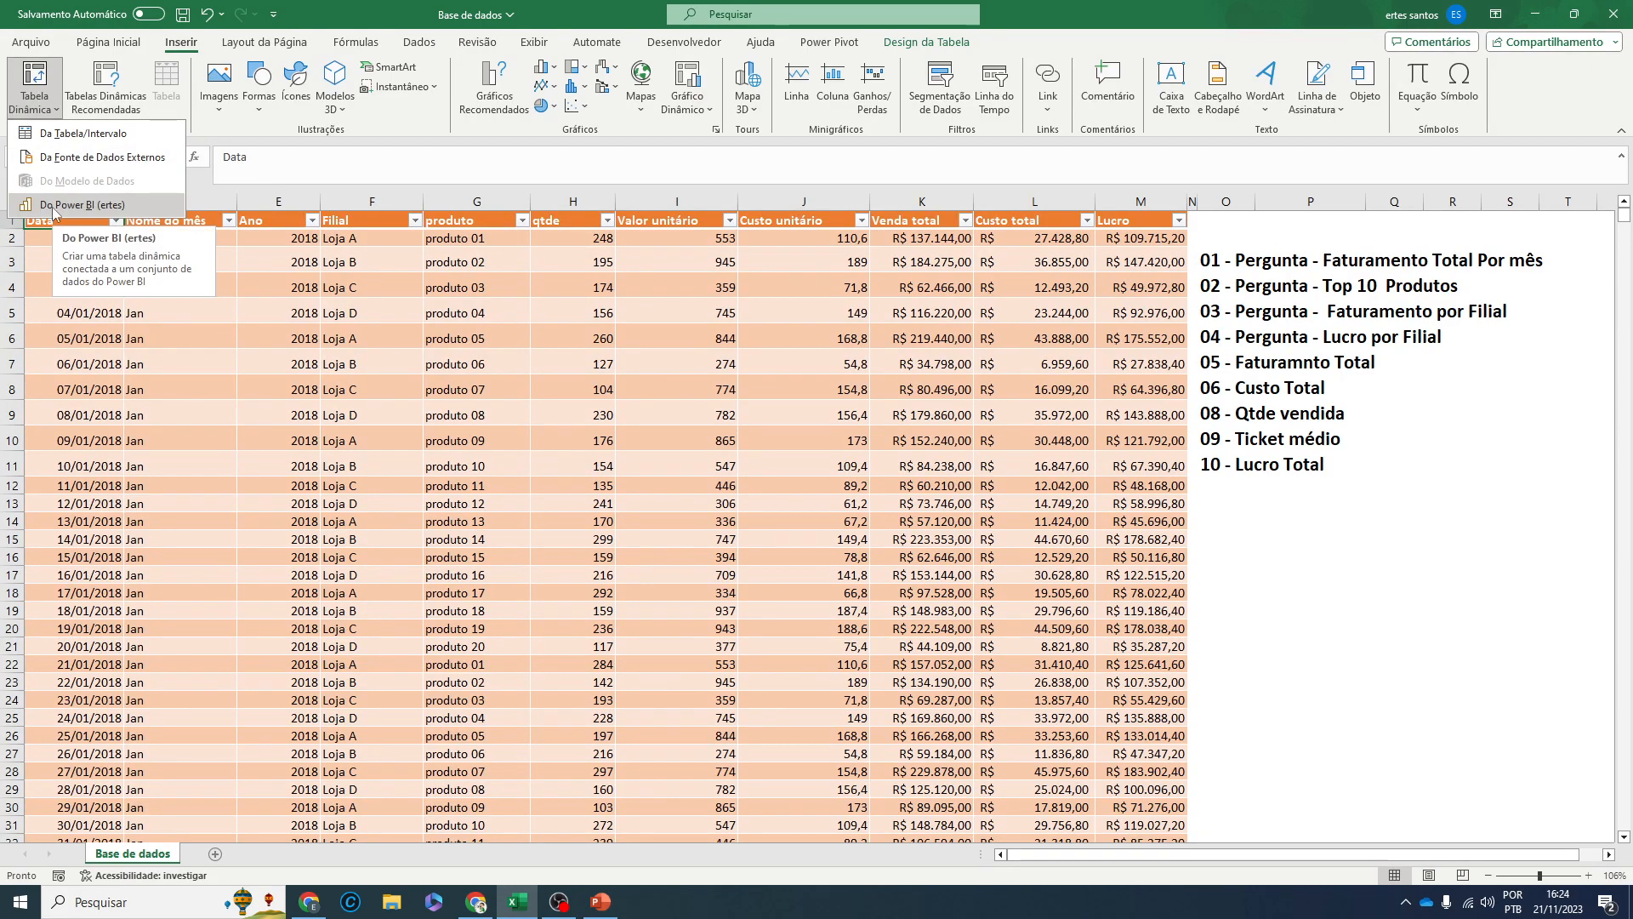
pyautogui.click(72, 134)
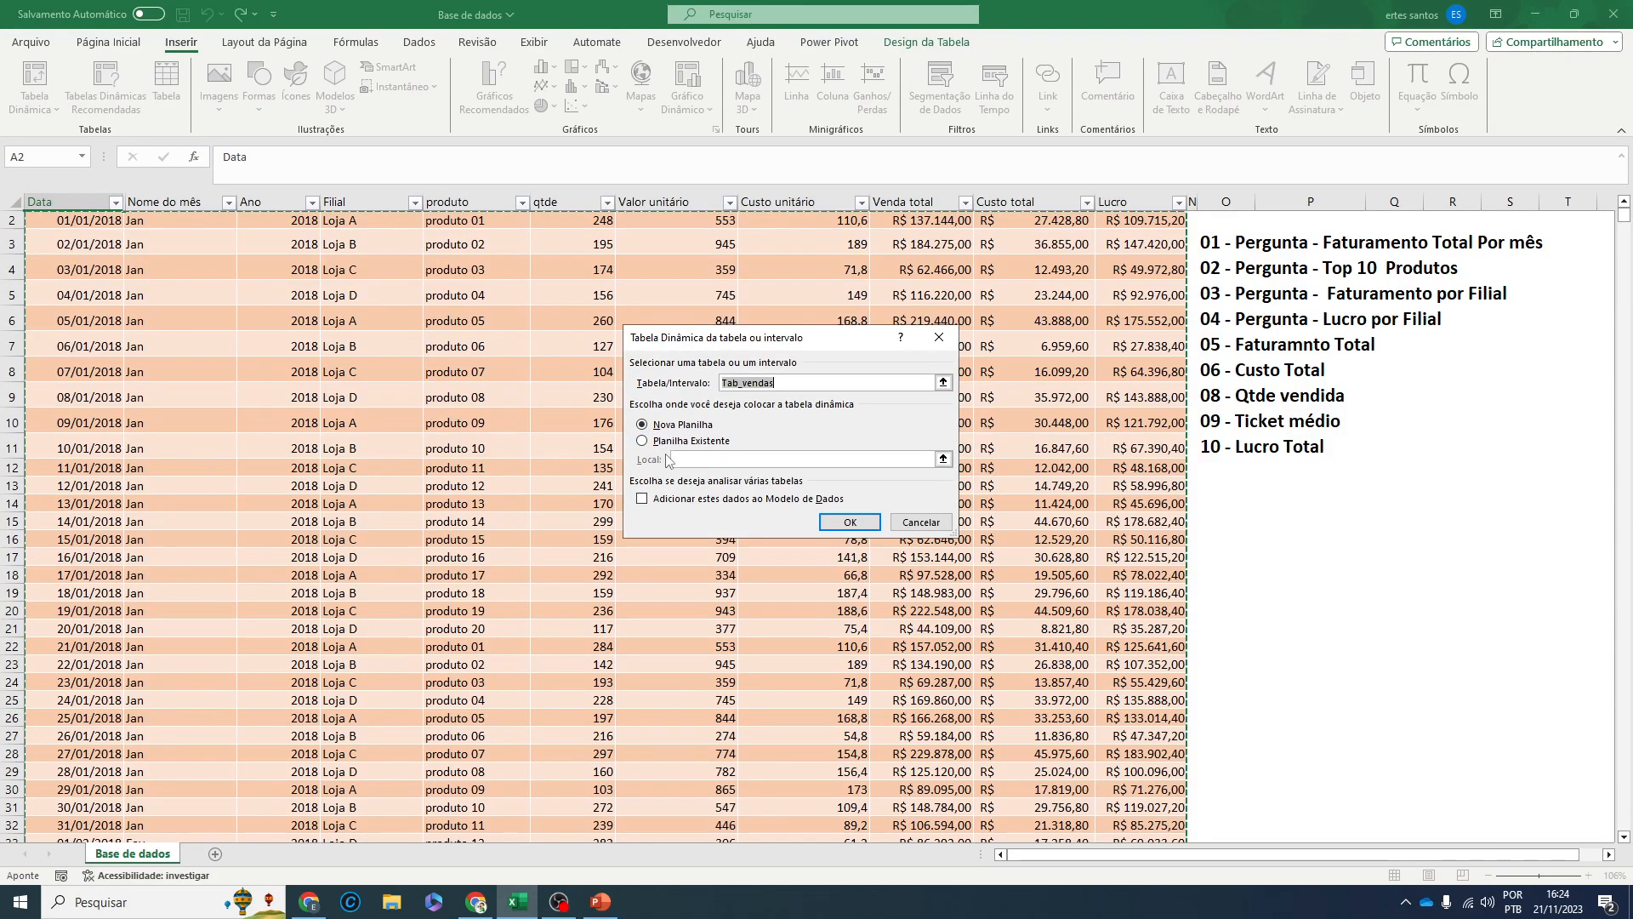
pyautogui.click(849, 525)
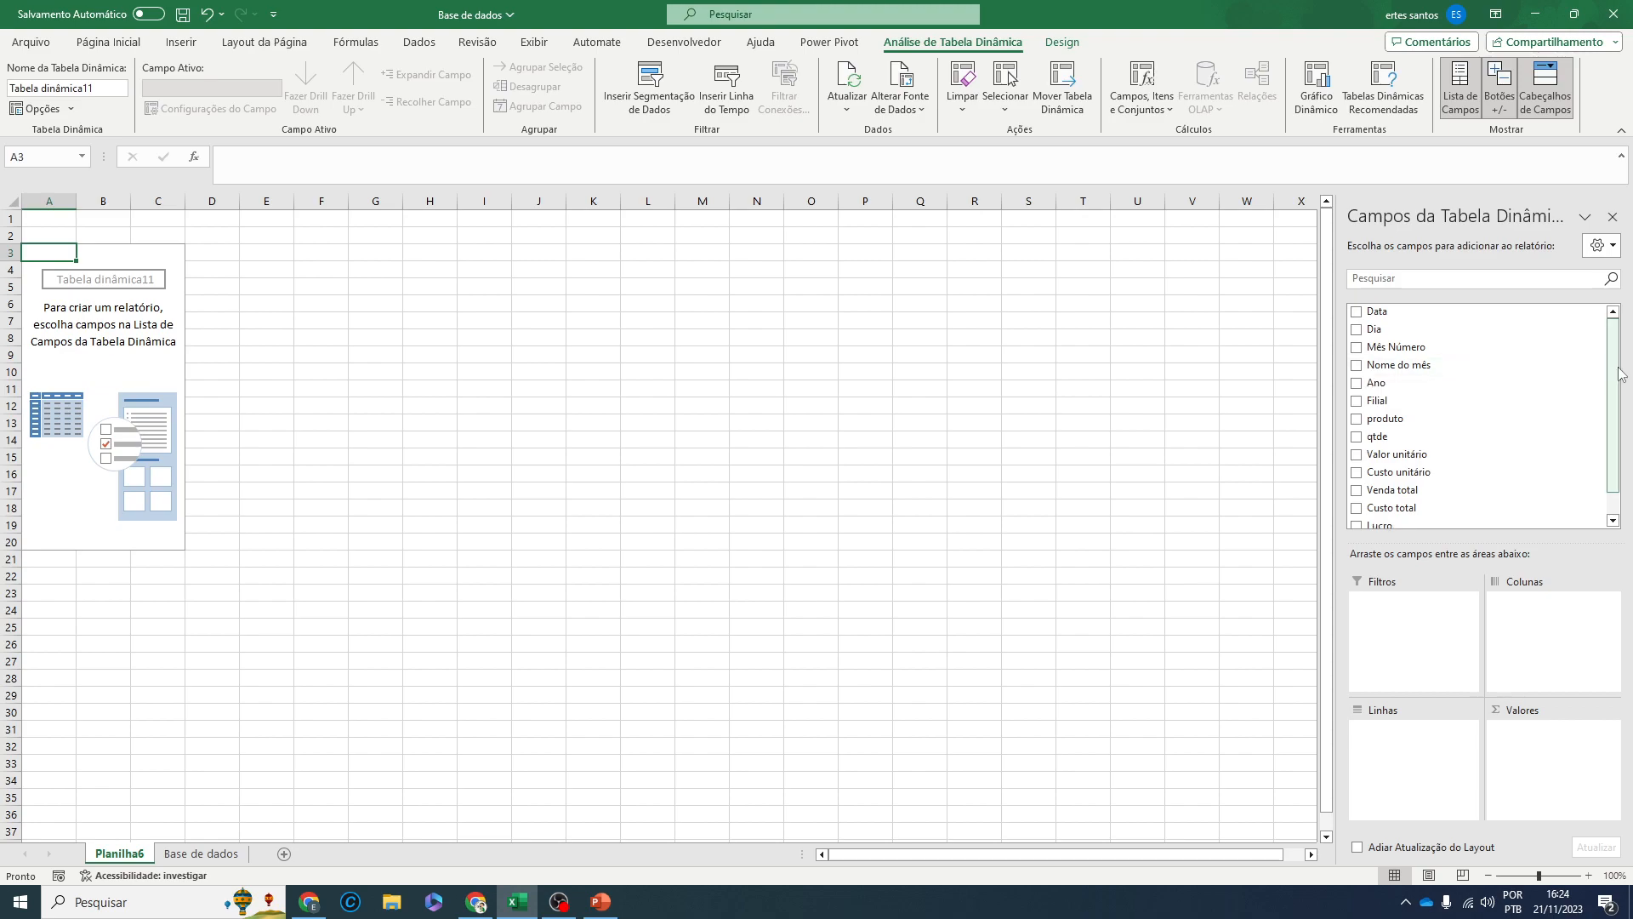
pyautogui.moveTo(1619, 375); pyautogui.dragTo(1618, 395)
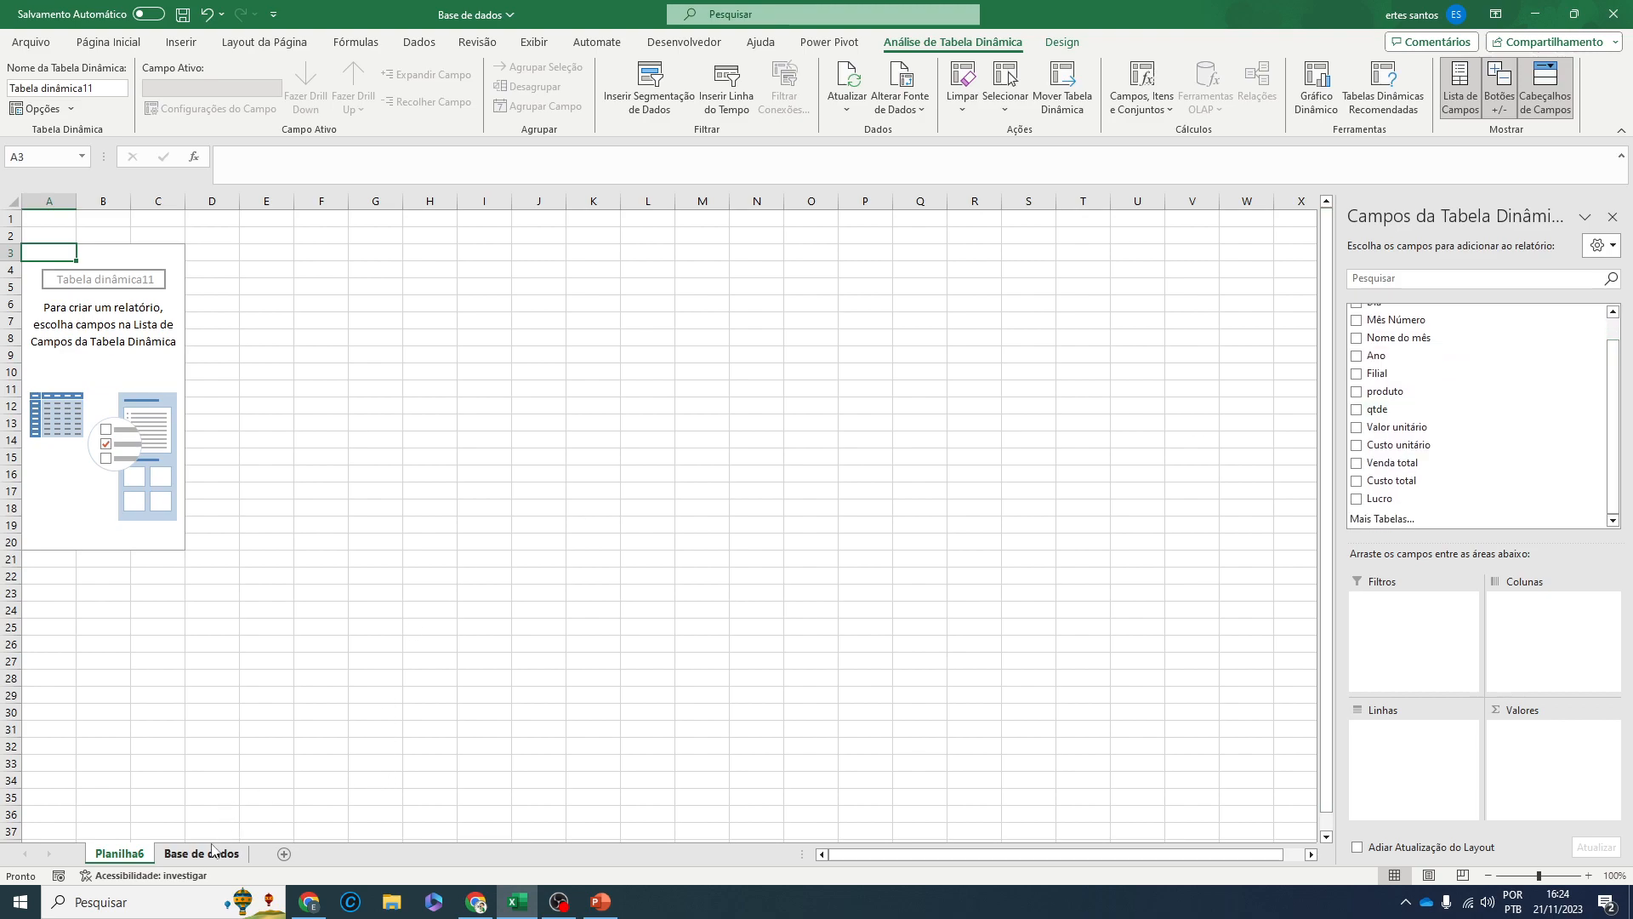
pyautogui.moveTo(1615, 451); pyautogui.dragTo(1616, 387)
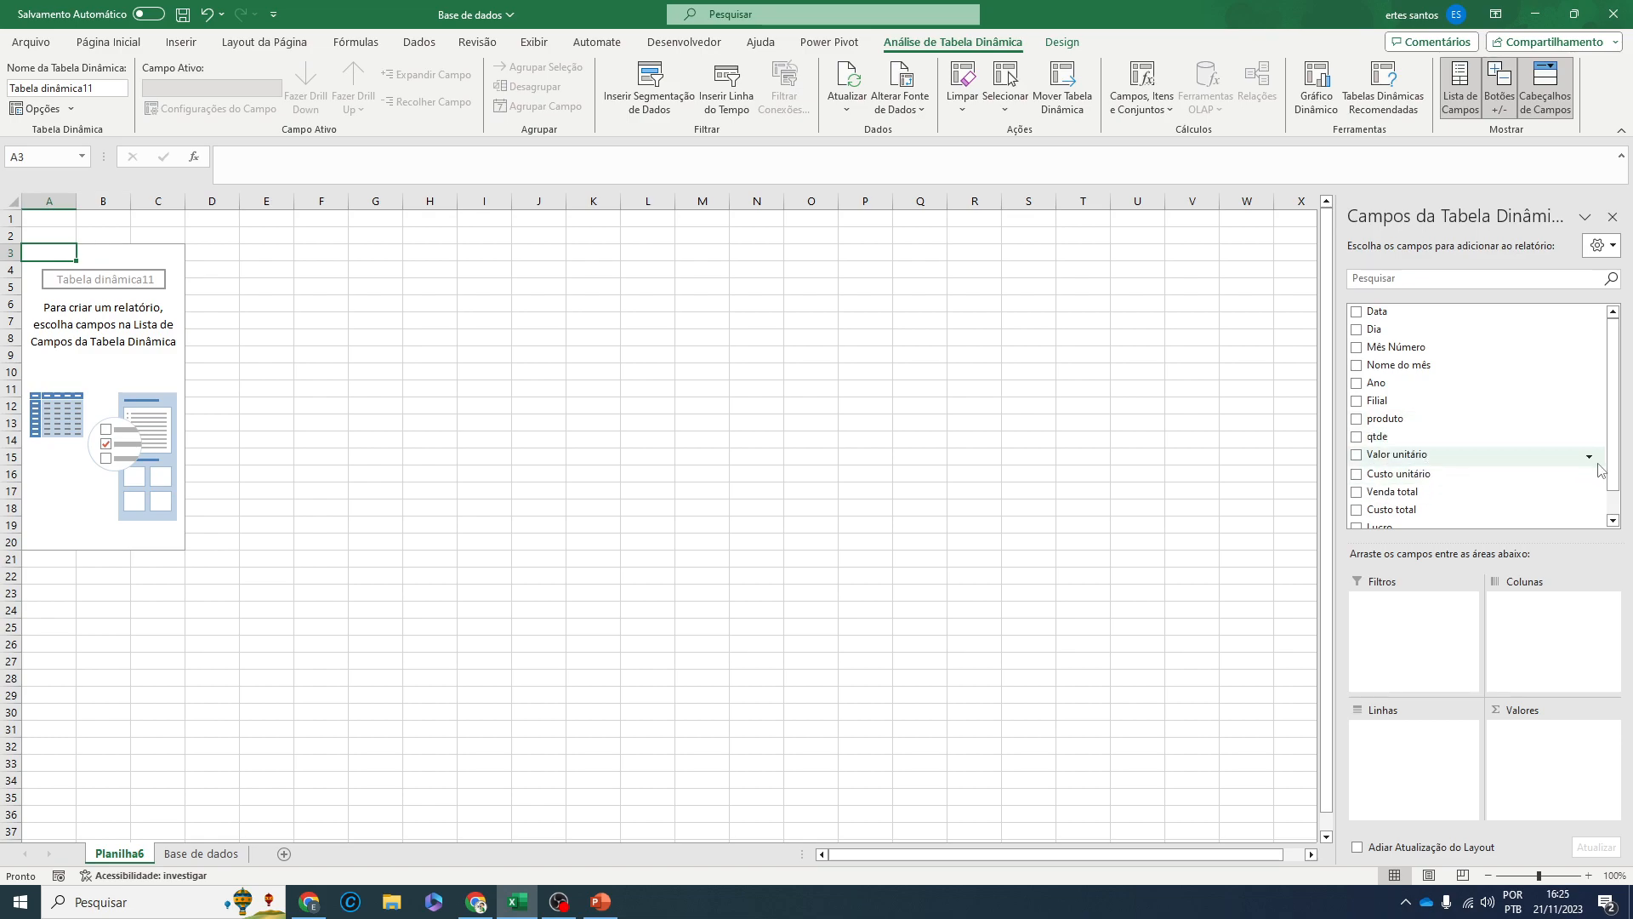
pyautogui.moveTo(1613, 467); pyautogui.dragTo(1614, 492)
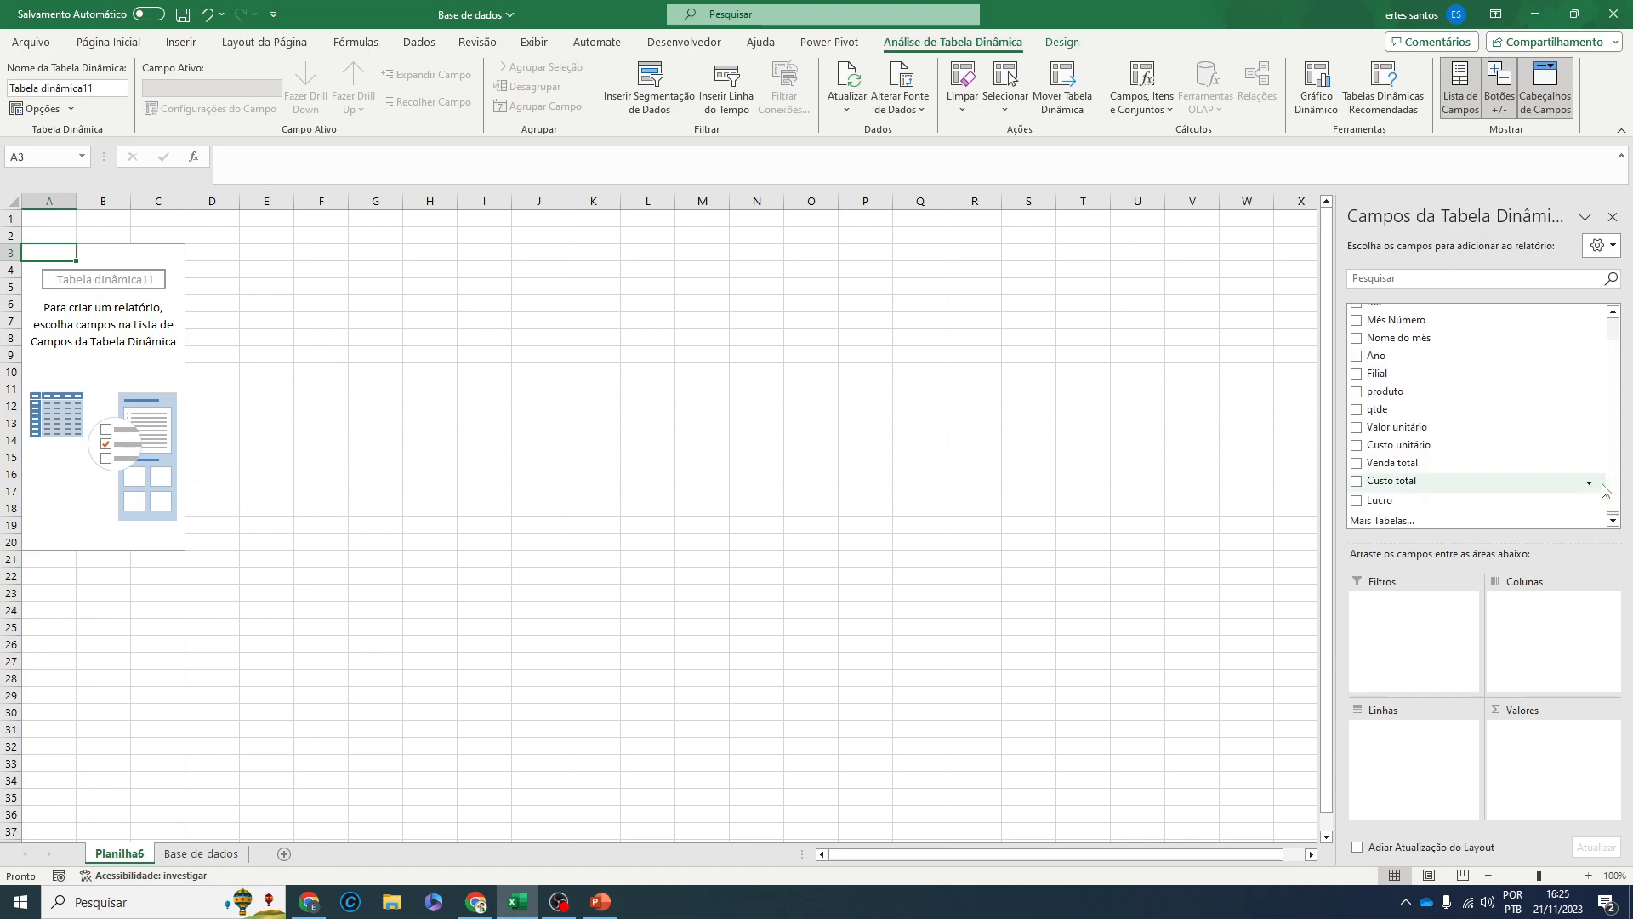
# - Rename the new PivotTable worksheet as Auxiliar
pyautogui.click(383, 593)
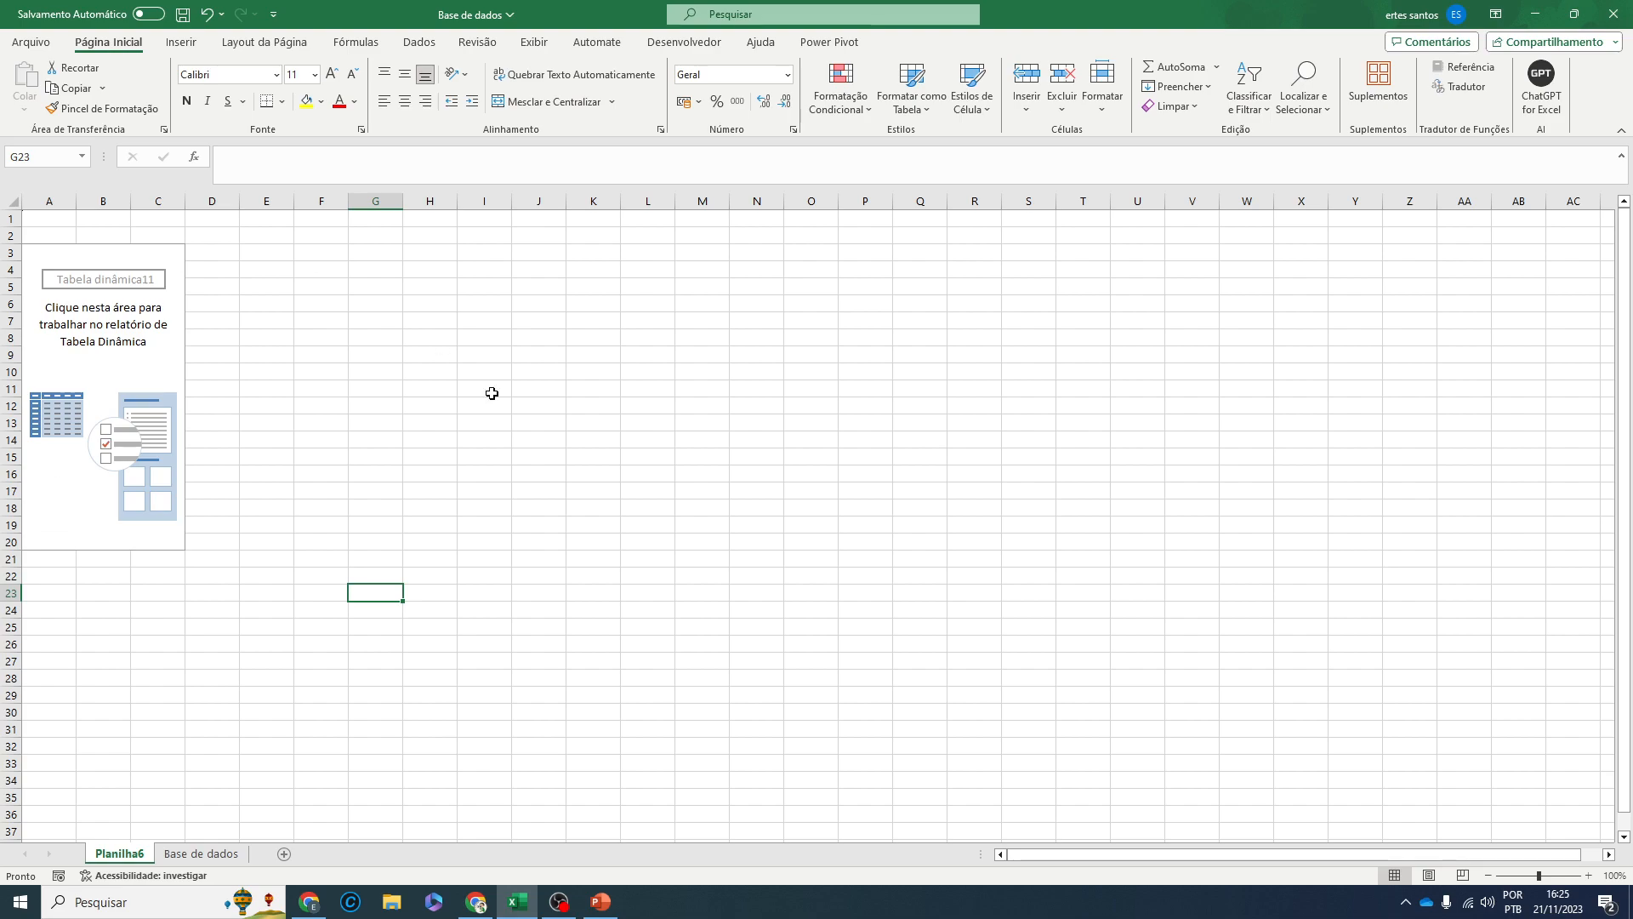
pyautogui.rightClick(142, 861)
pyautogui.click(129, 857)
pyautogui.rightClick(125, 861)
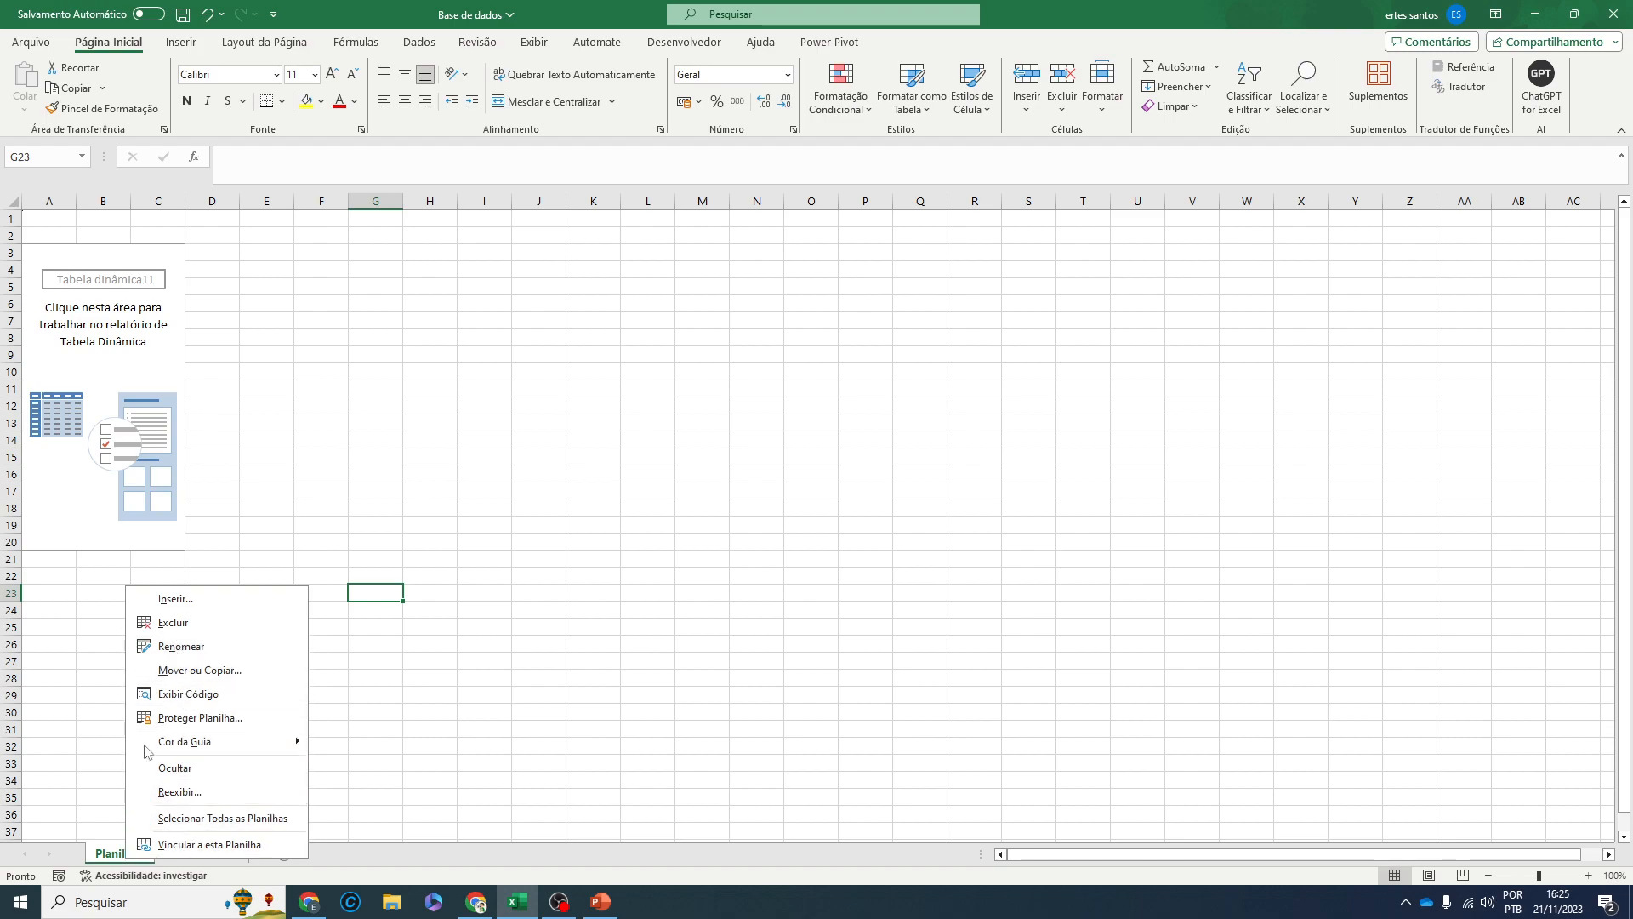
pyautogui.press('Escape')
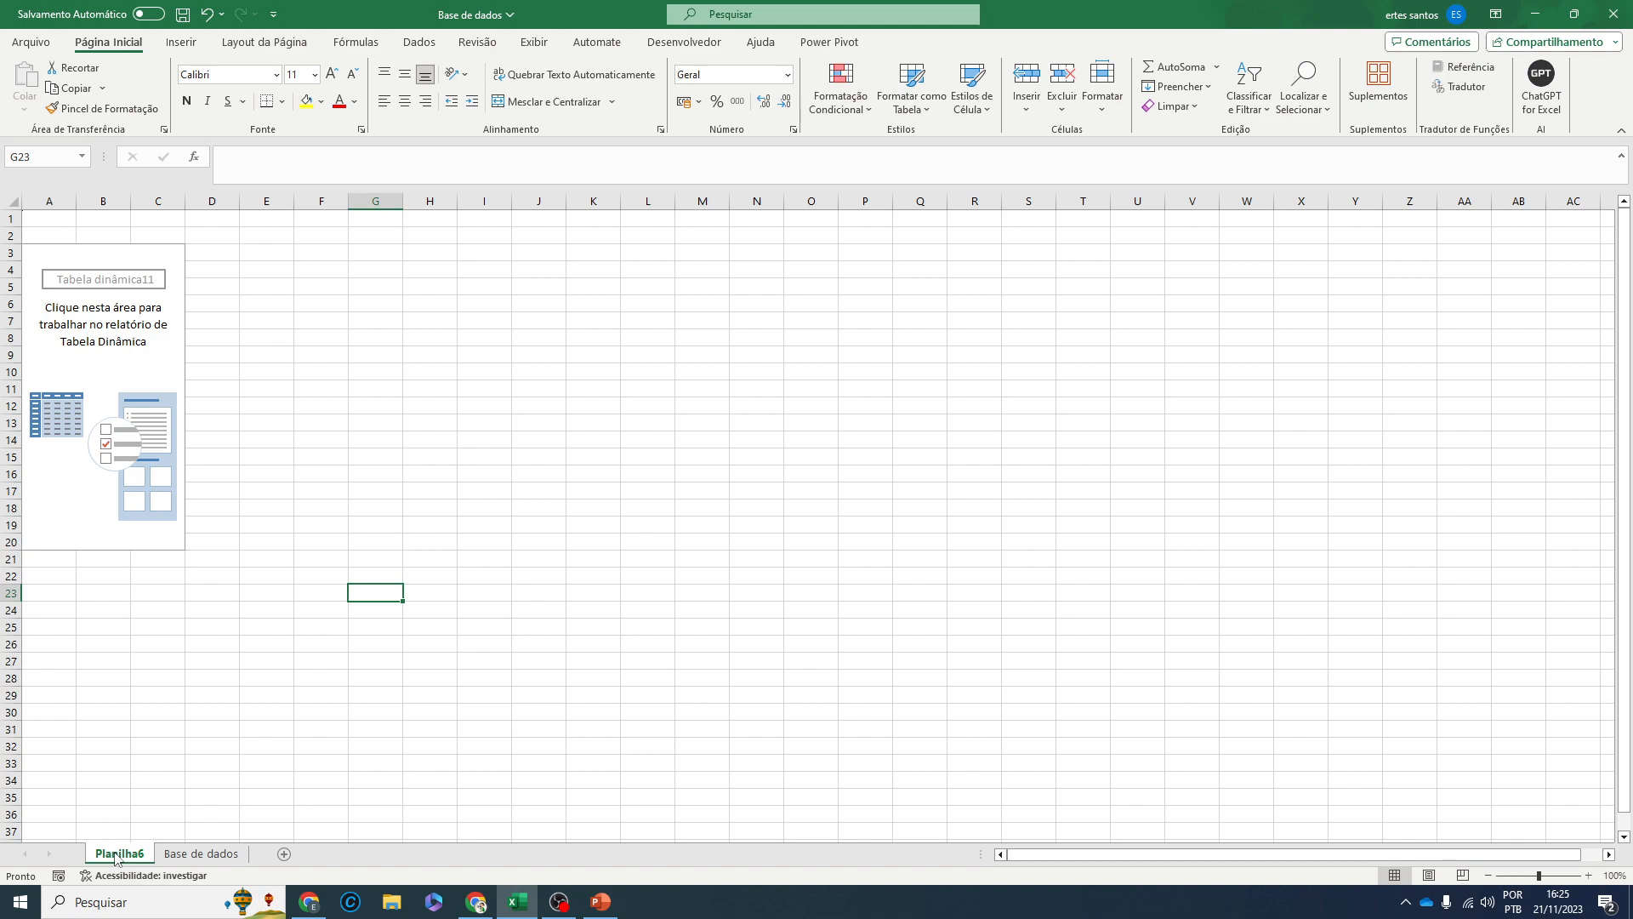
pyautogui.rightClick(116, 857)
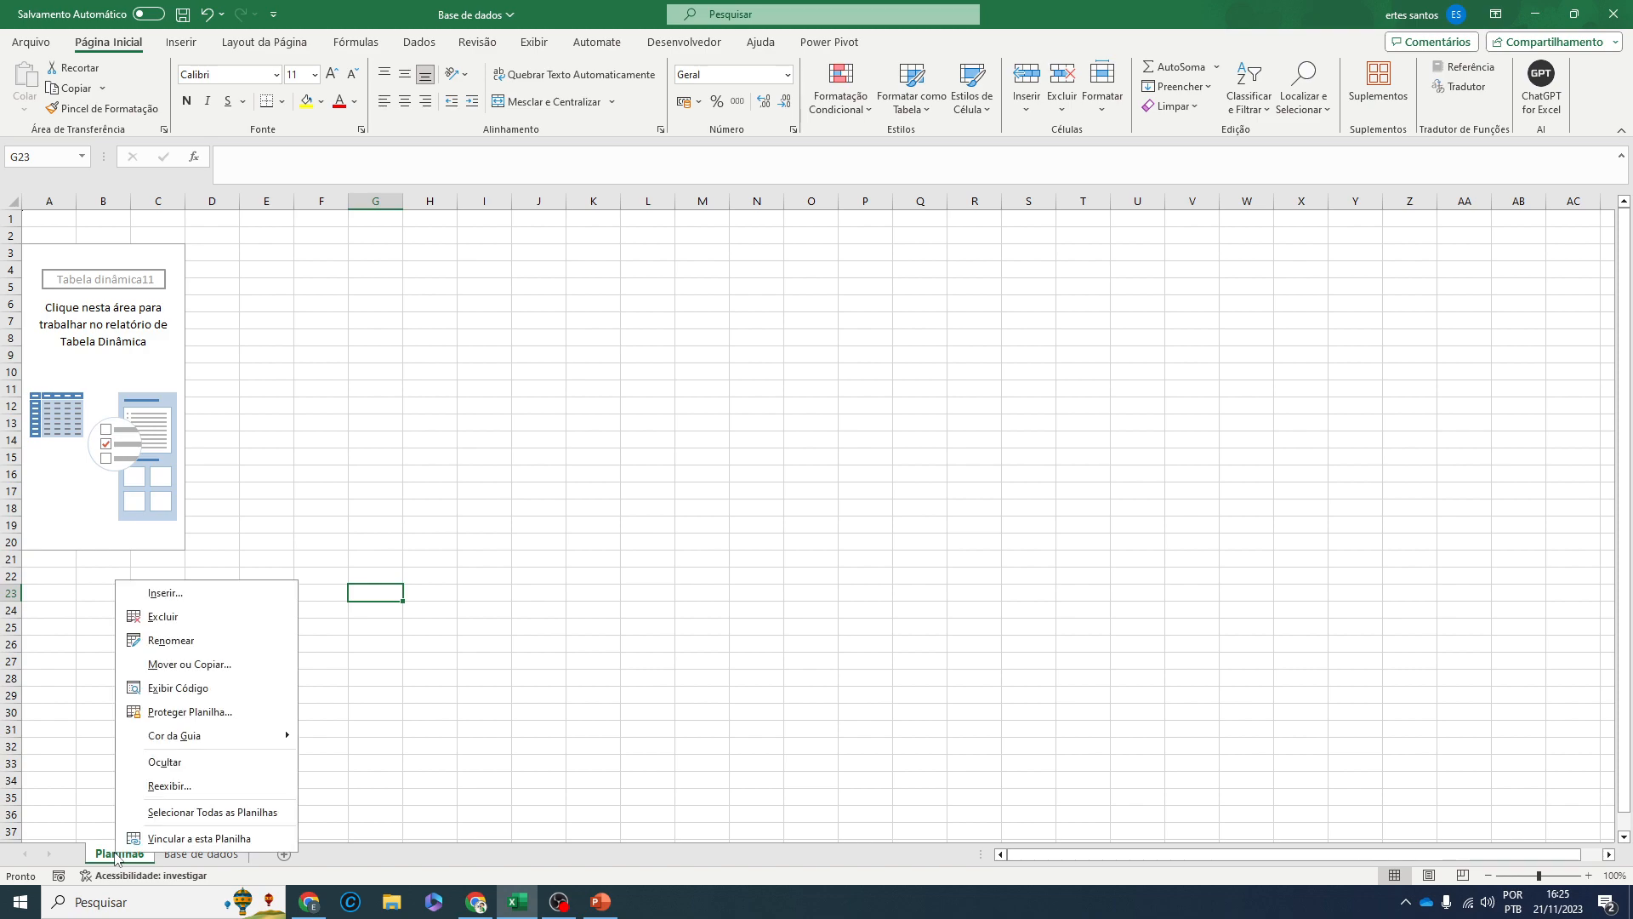
pyautogui.click(171, 640)
pyautogui.press('BackSpace')
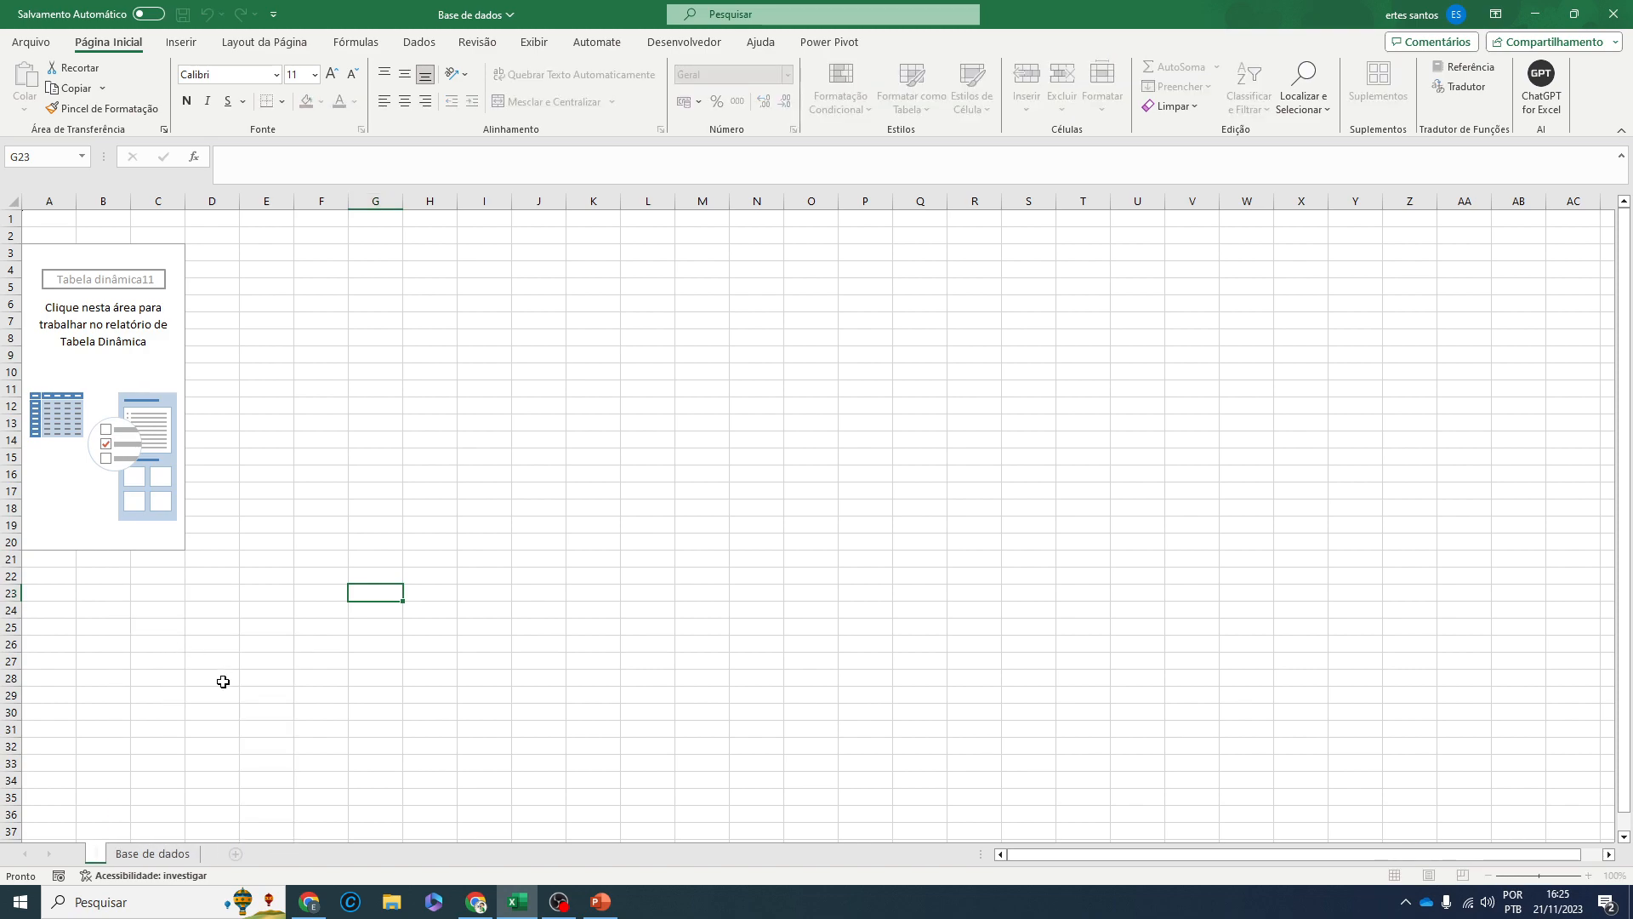
pyautogui.write('Auxiliar')
pyautogui.press('Return')
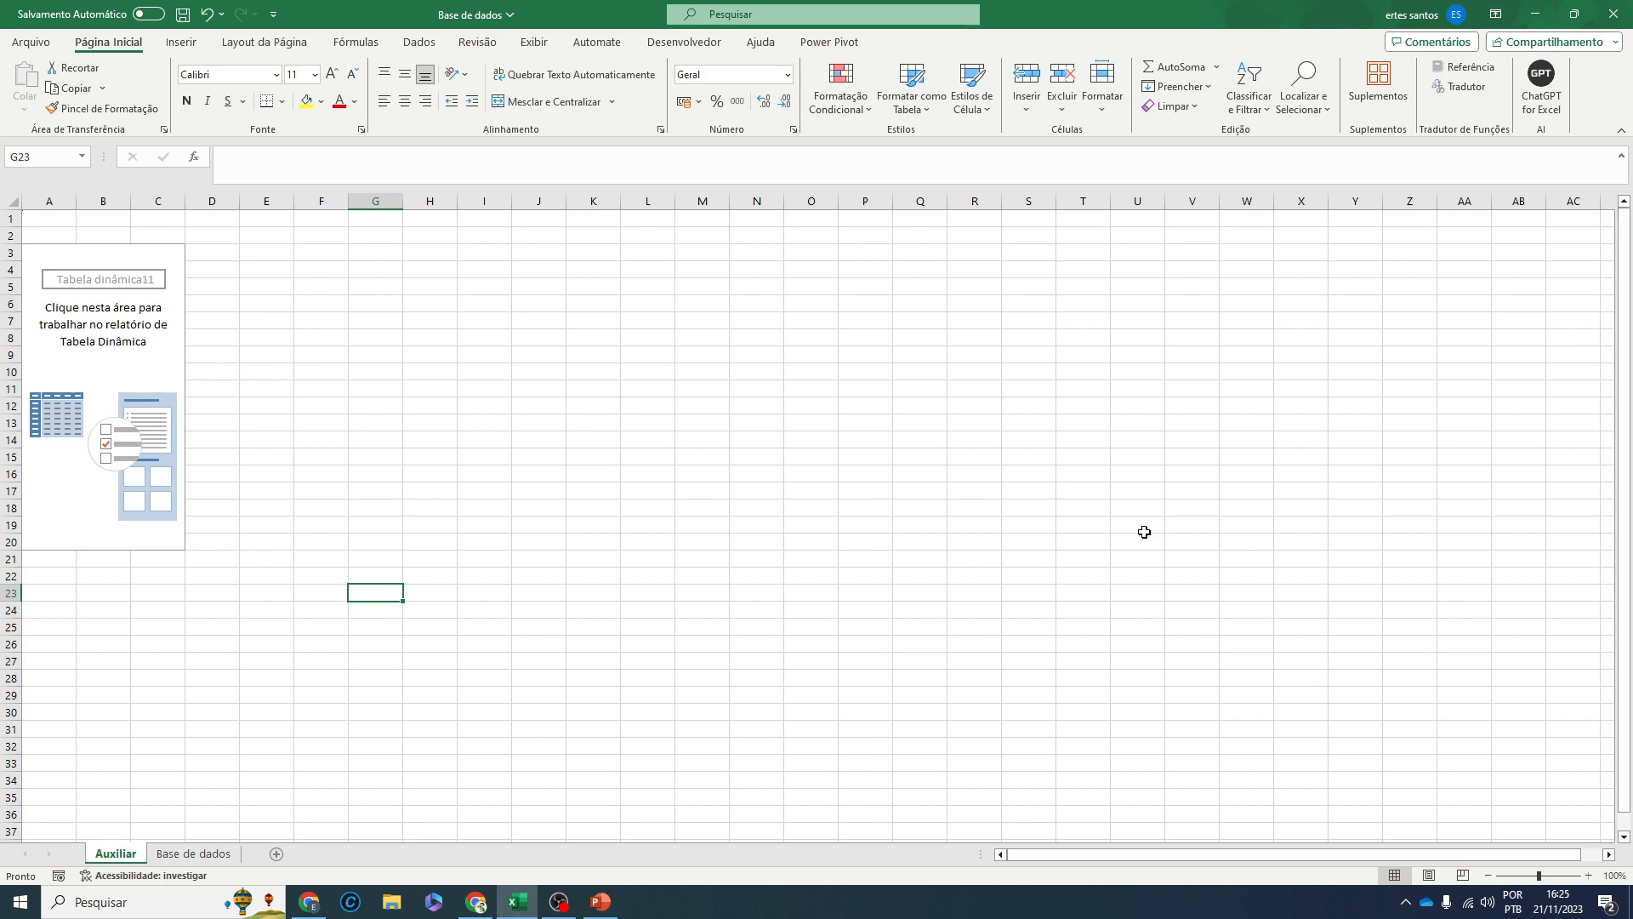
# - Build the PivotTable with Nome do mês as rows and the sum of Venda total as values
pyautogui.click(30, 269)
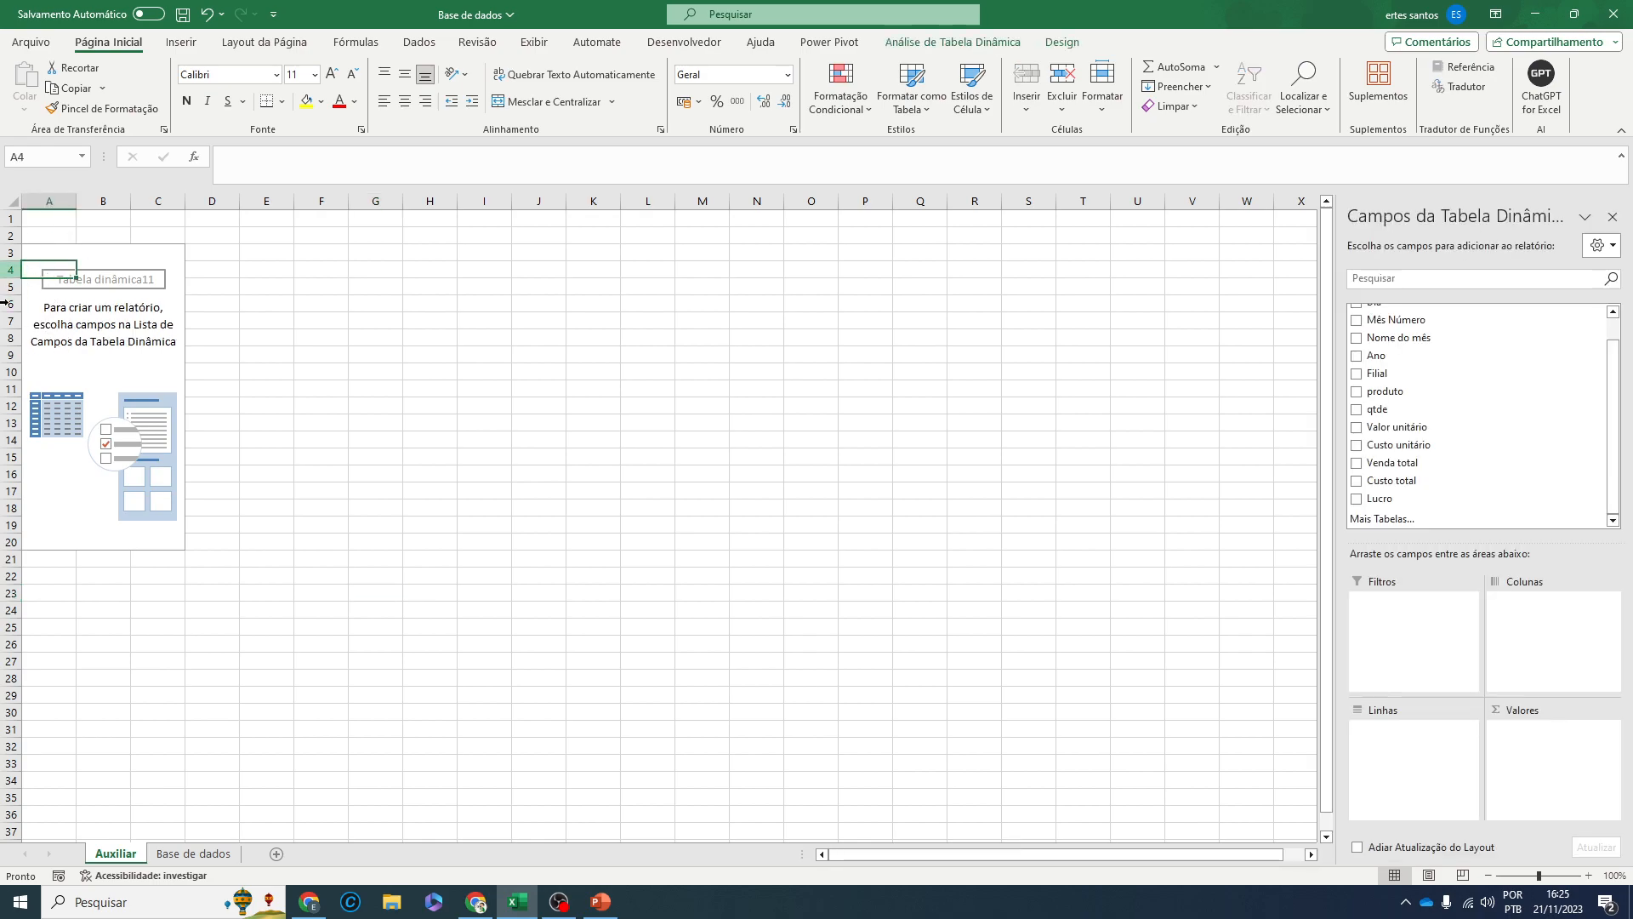
pyautogui.click(49, 367)
pyautogui.click(52, 455)
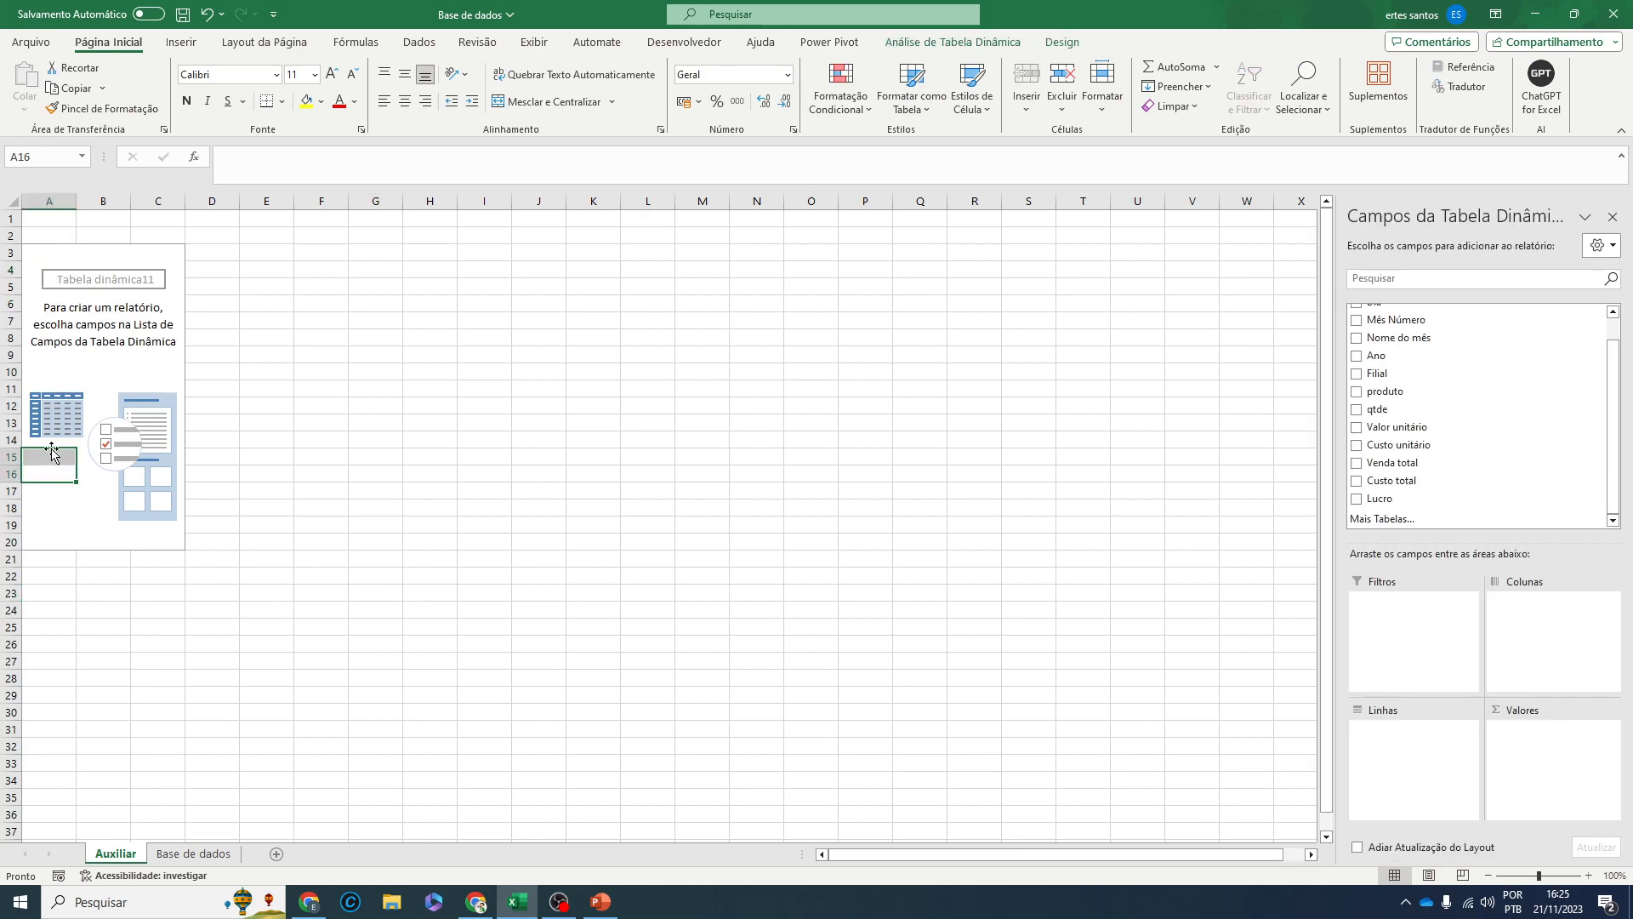
pyautogui.click(56, 303)
pyautogui.click(41, 268)
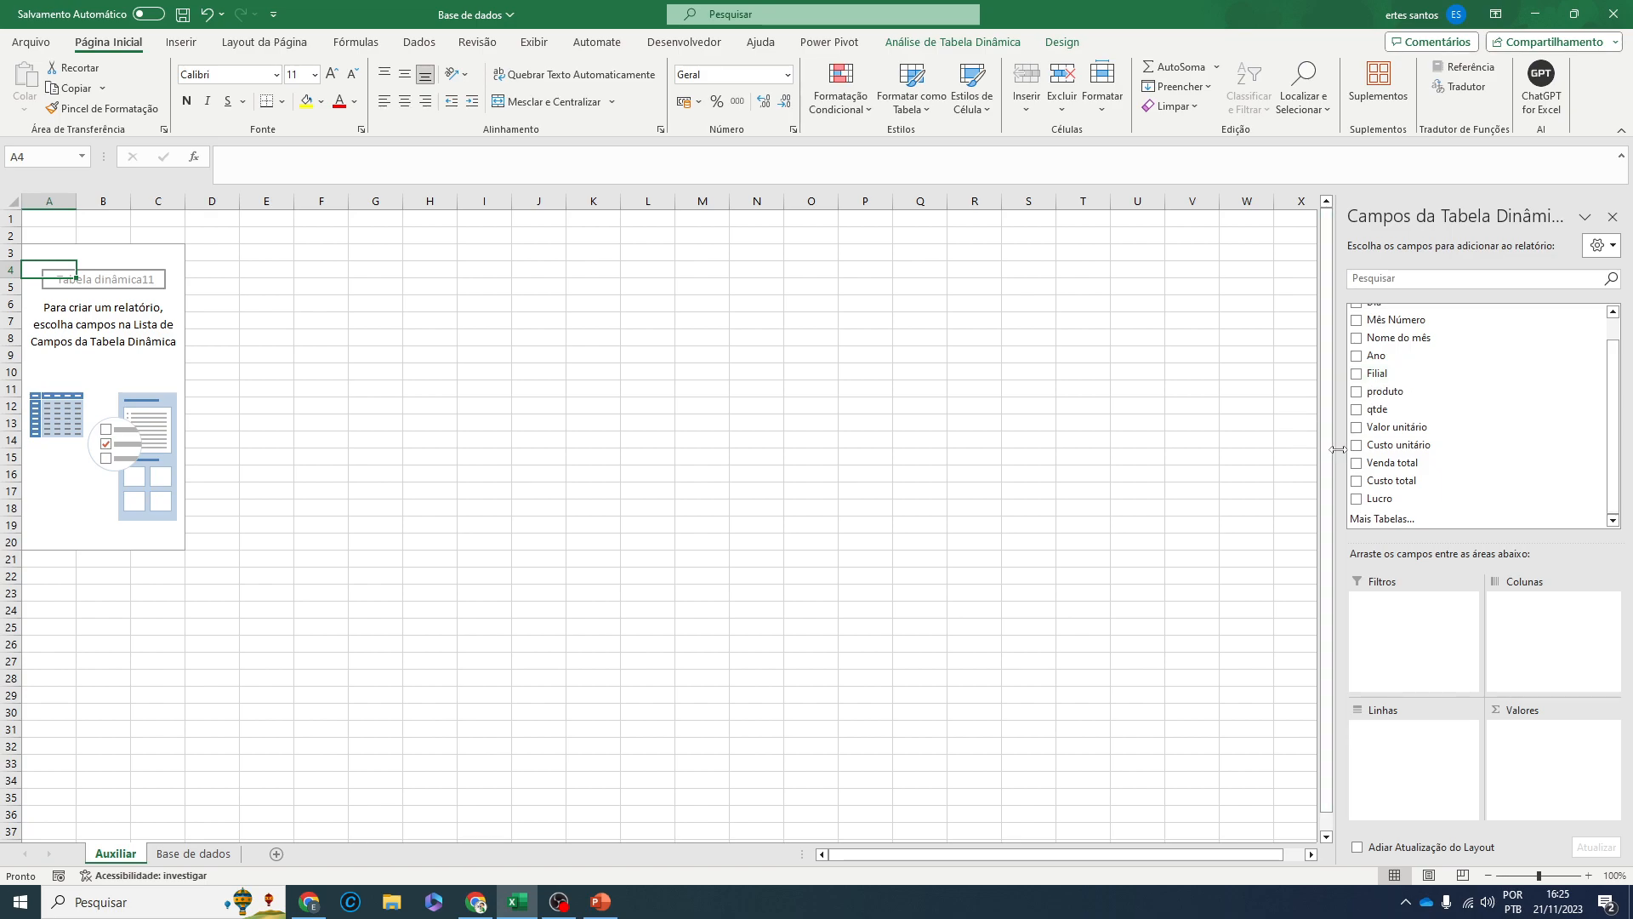
pyautogui.moveTo(1614, 430); pyautogui.dragTo(1619, 379)
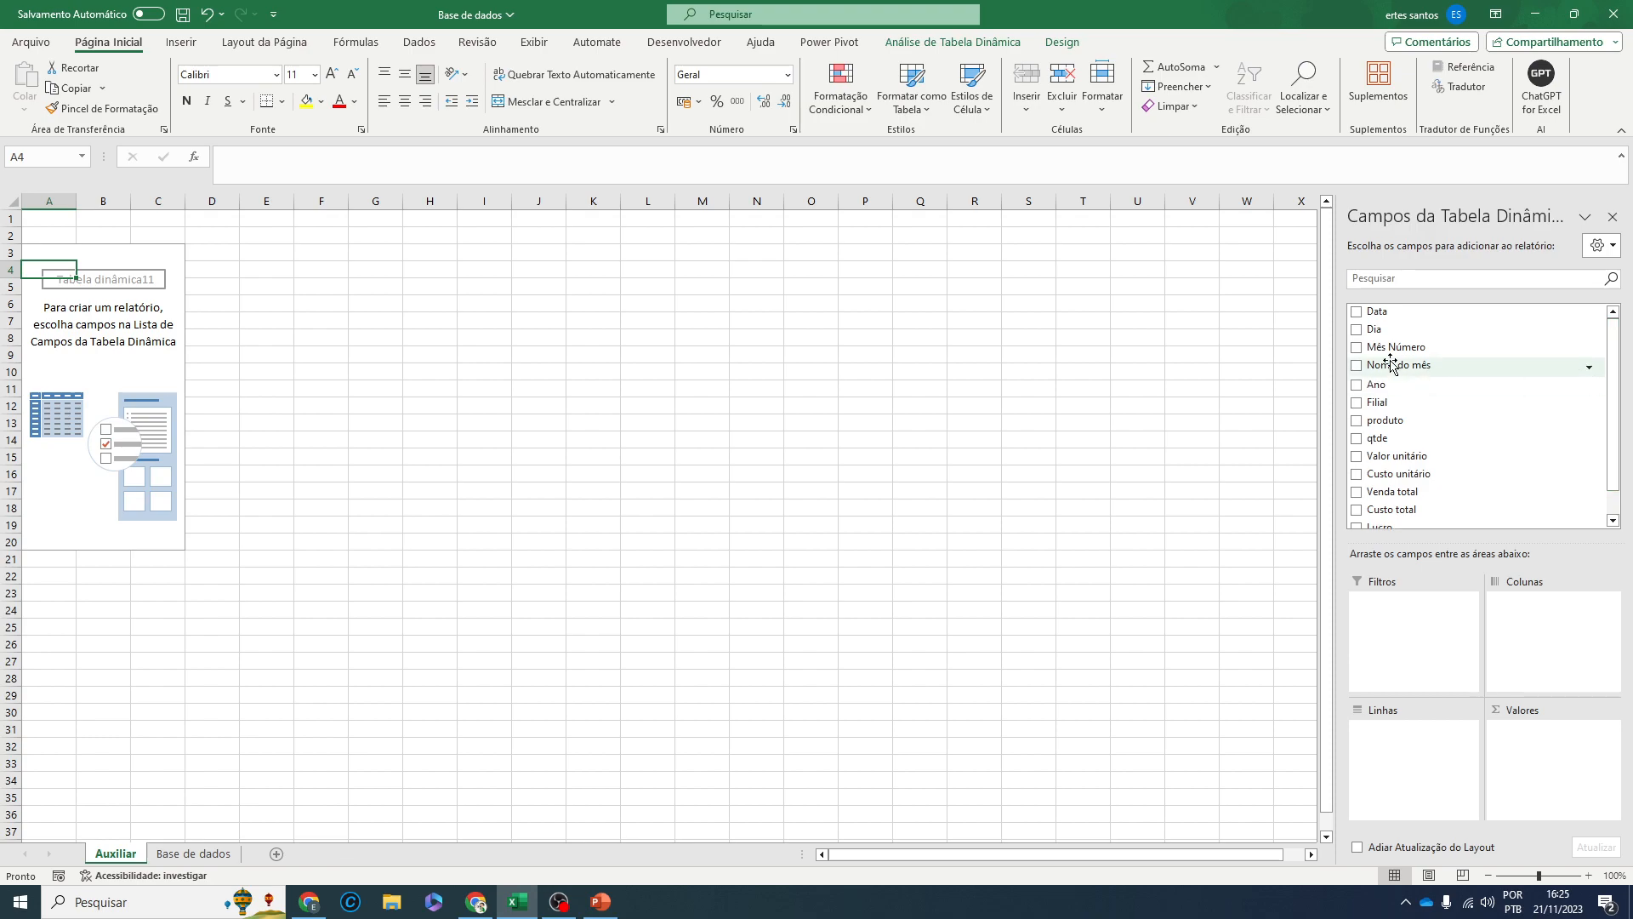
pyautogui.moveTo(1391, 365); pyautogui.dragTo(1402, 758)
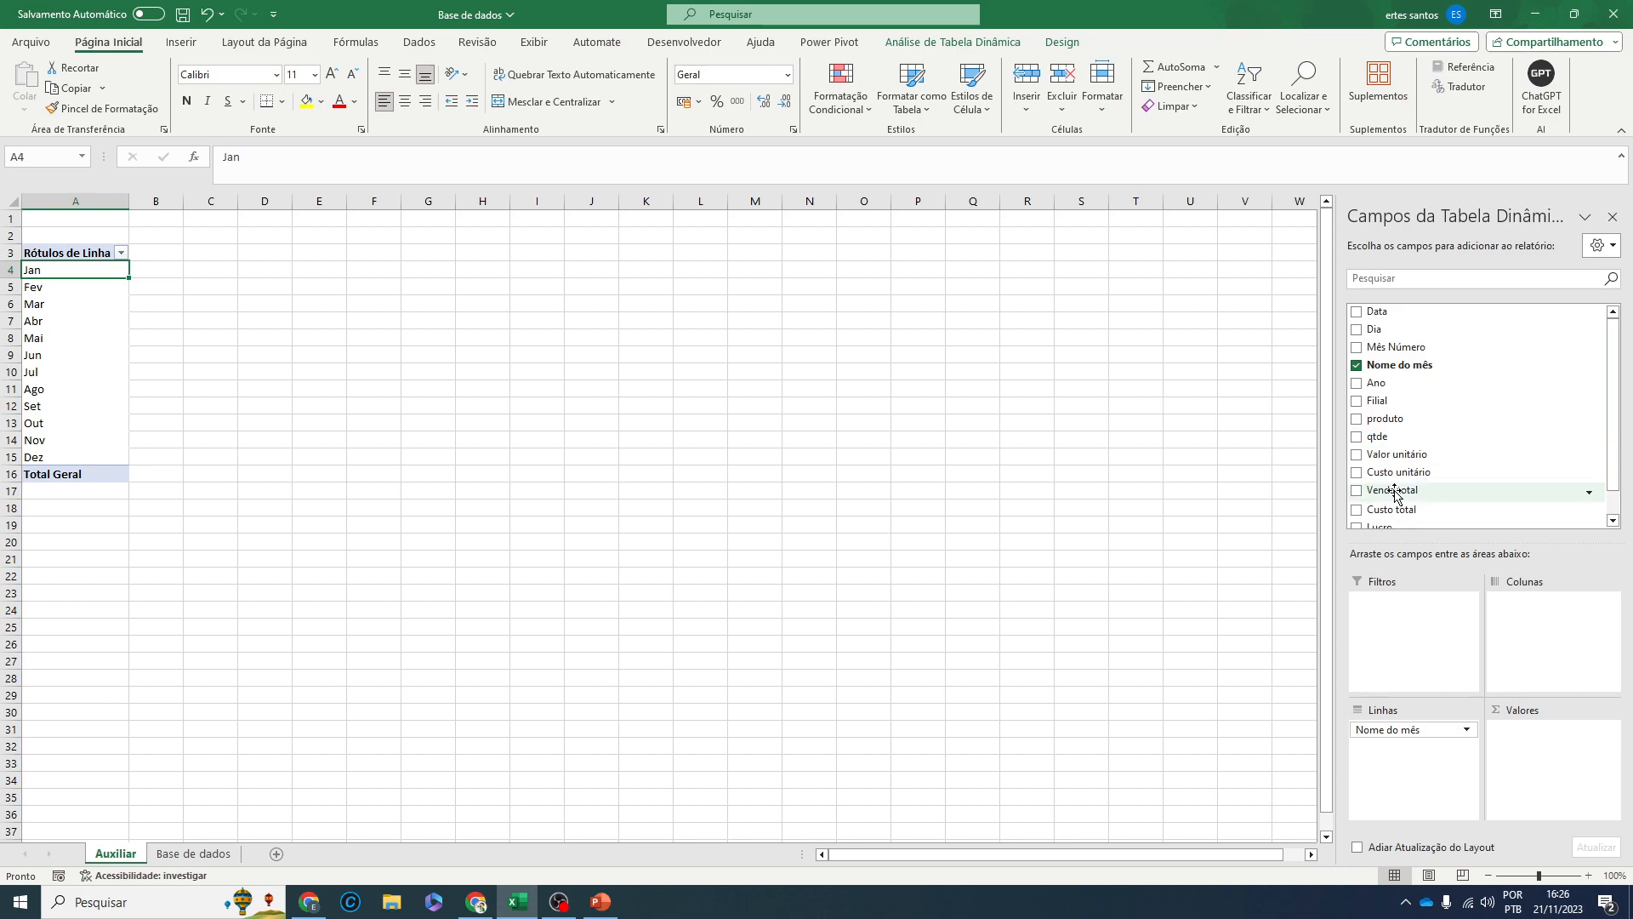
pyautogui.moveTo(1392, 493); pyautogui.dragTo(1533, 753)
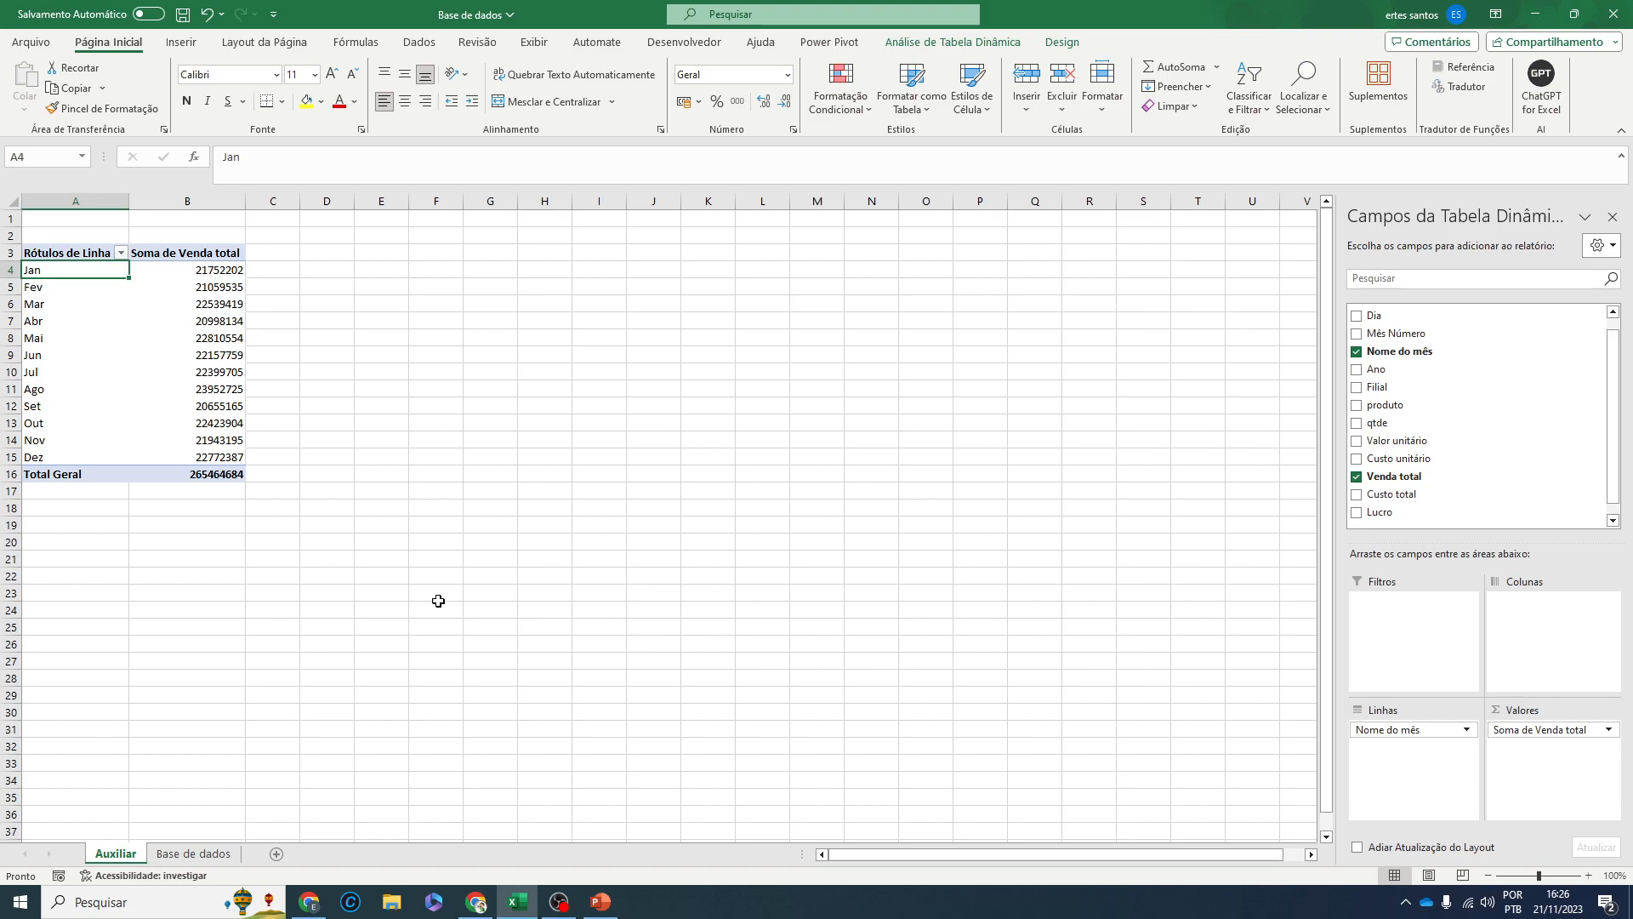
# - Read the total sales for the individual months in the PivotTable
pyautogui.click(168, 270)
pyautogui.moveTo(43, 273); pyautogui.dragTo(207, 288)
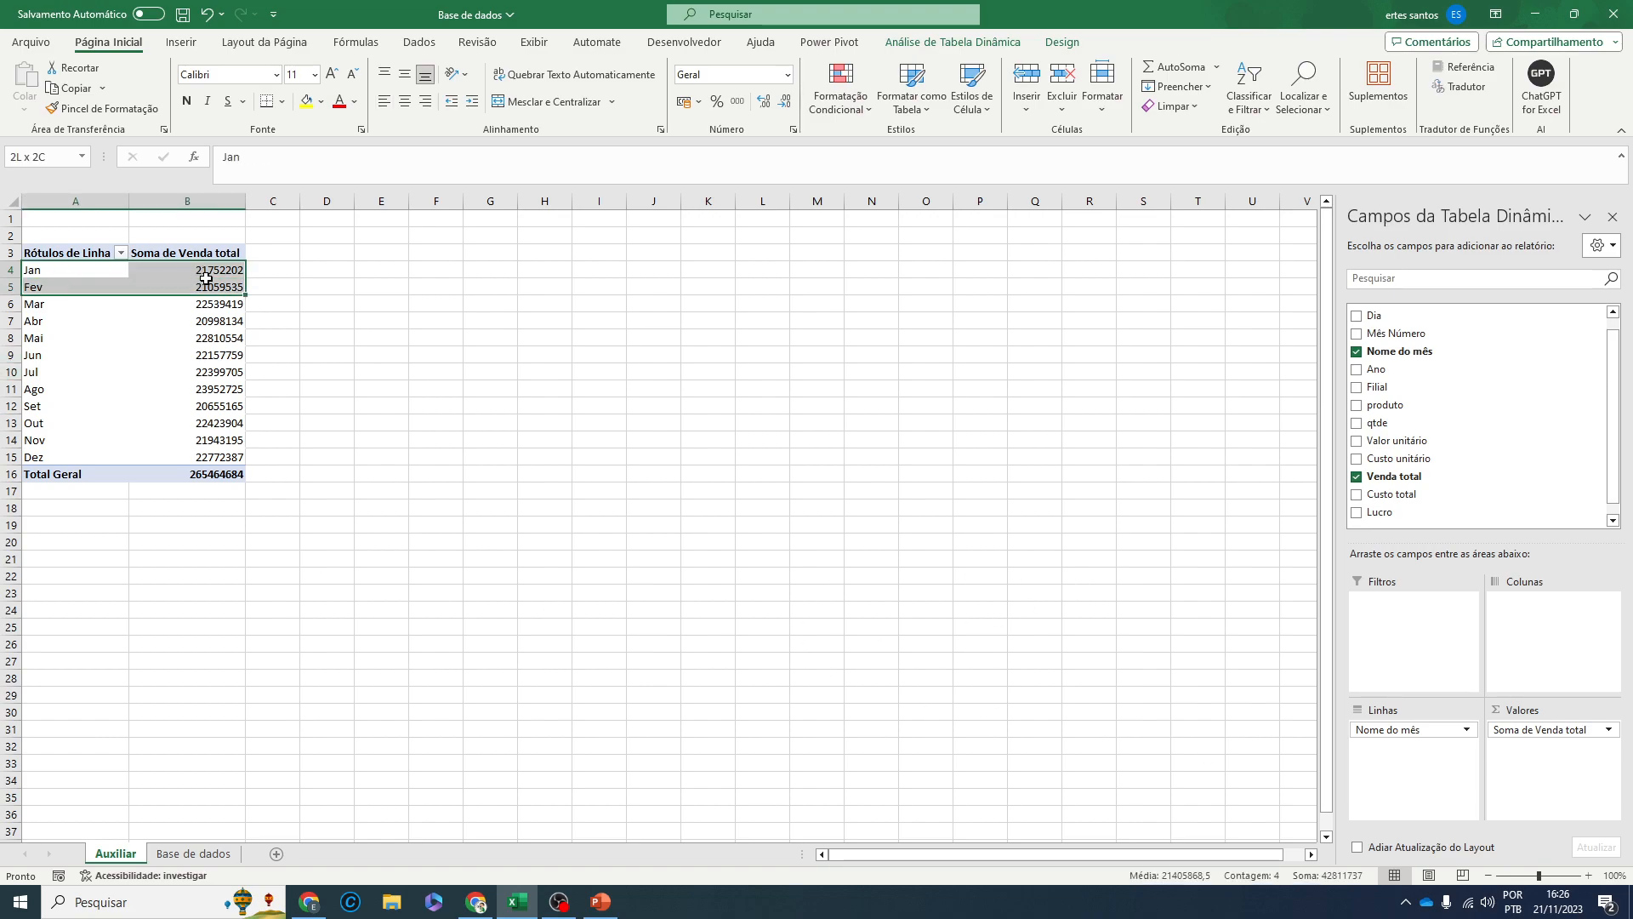
pyautogui.moveTo(65, 307); pyautogui.dragTo(205, 304)
pyautogui.click(86, 359)
pyautogui.click(51, 323)
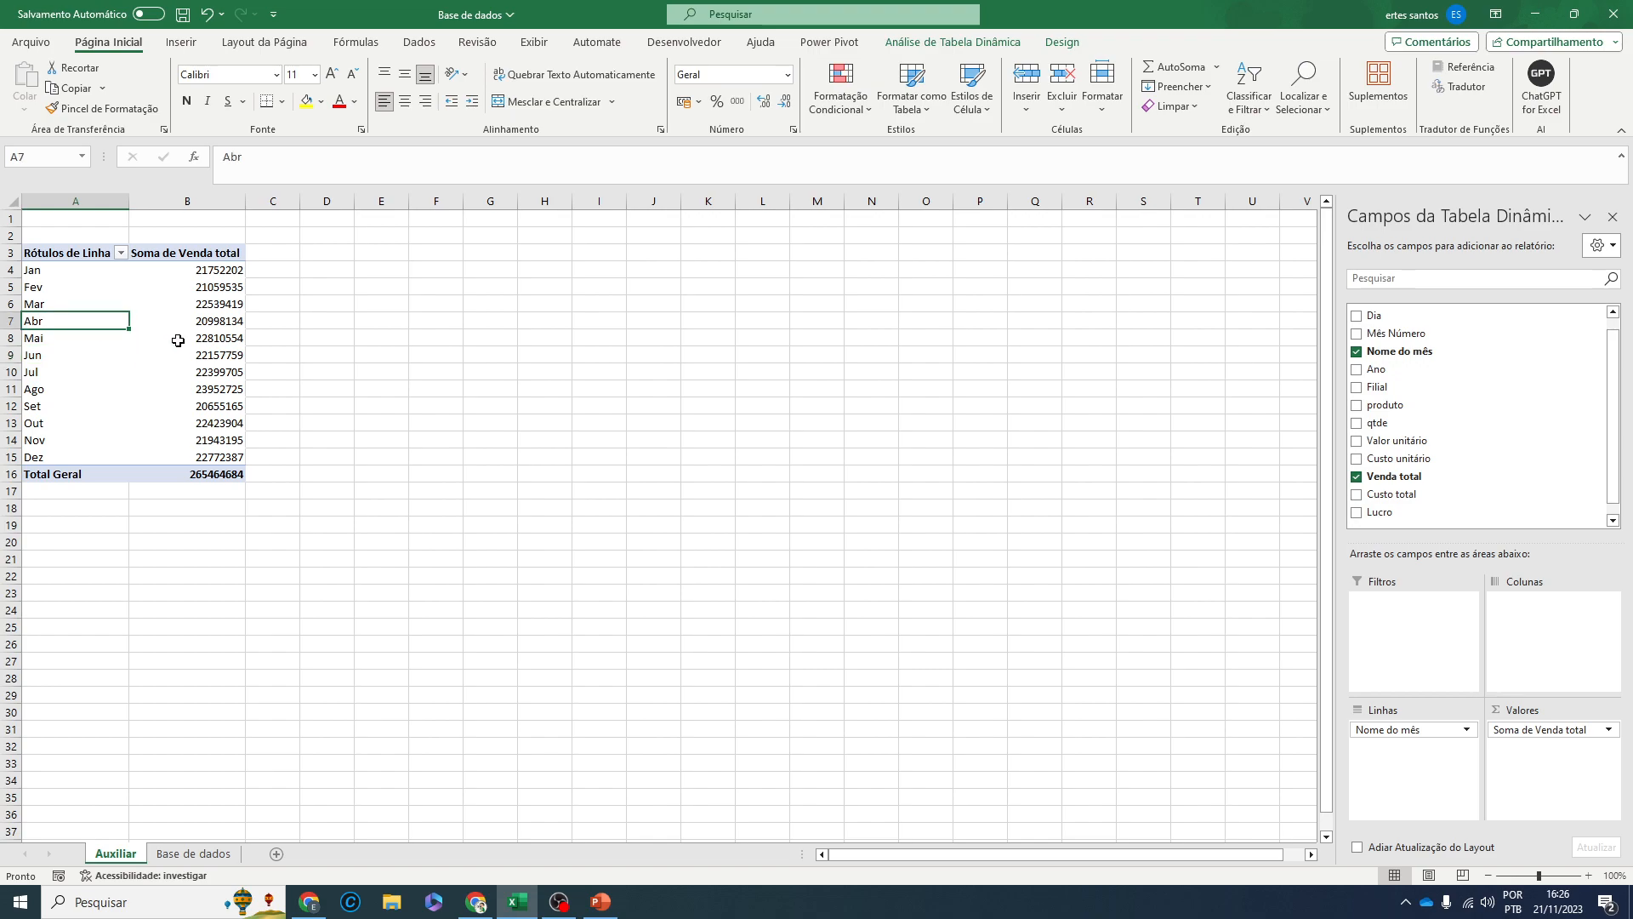
pyautogui.click(207, 270)
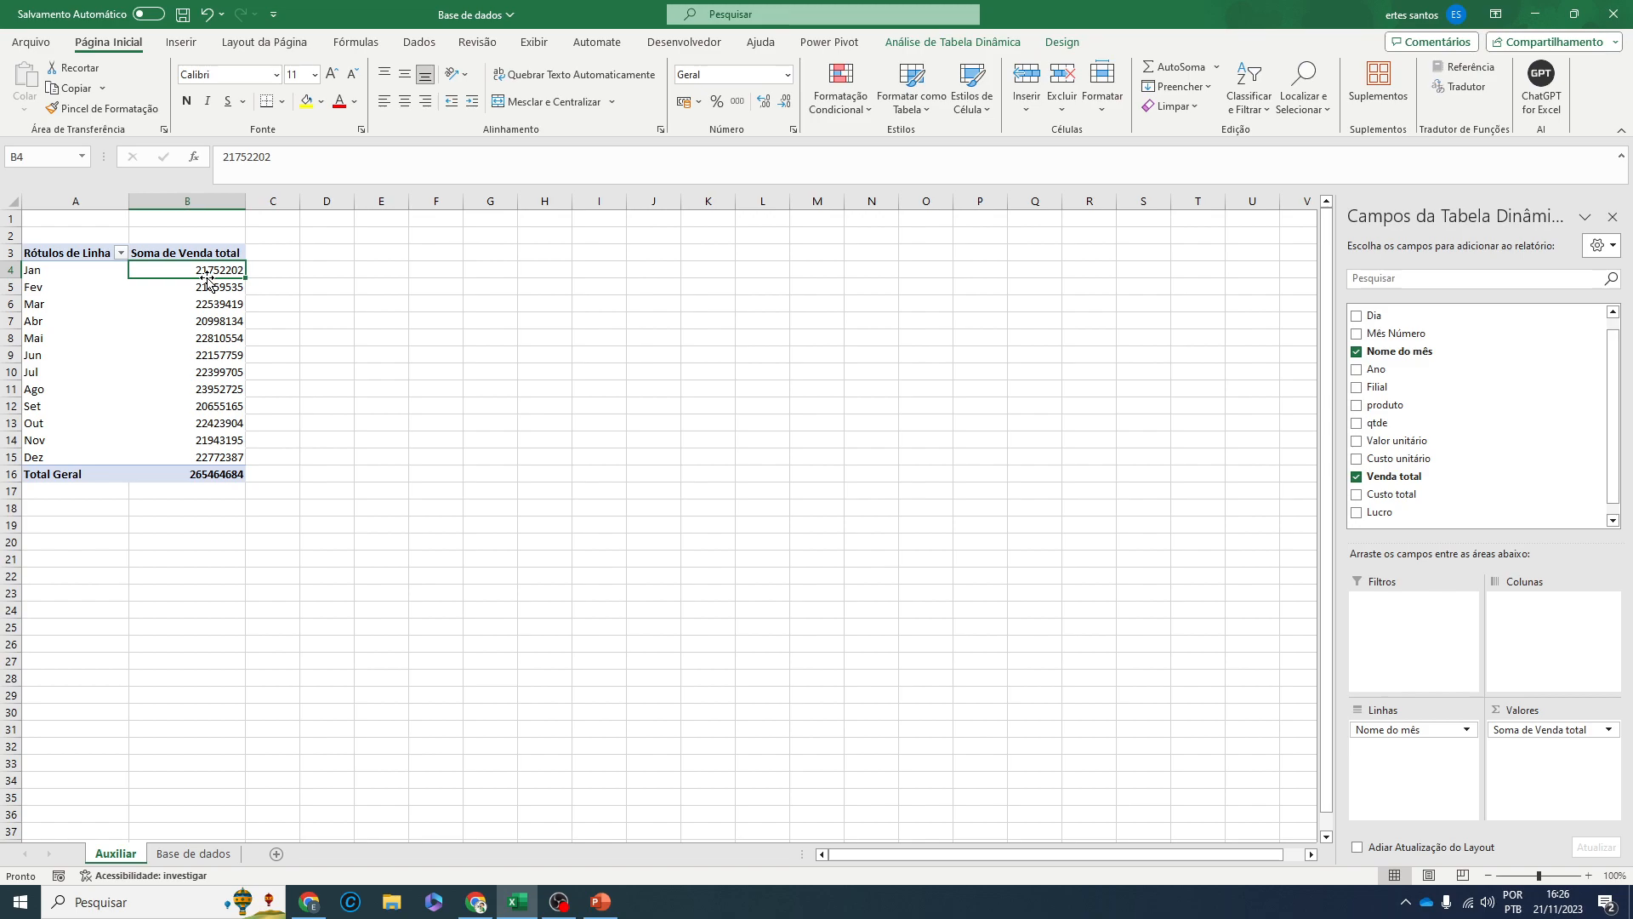
# - Format the monthly sales values and grand total as R$ accounting without decimals and fit column B to its contents
pyautogui.moveTo(245, 201); pyautogui.dragTo(238, 201)
pyautogui.moveTo(205, 270); pyautogui.dragTo(215, 475)
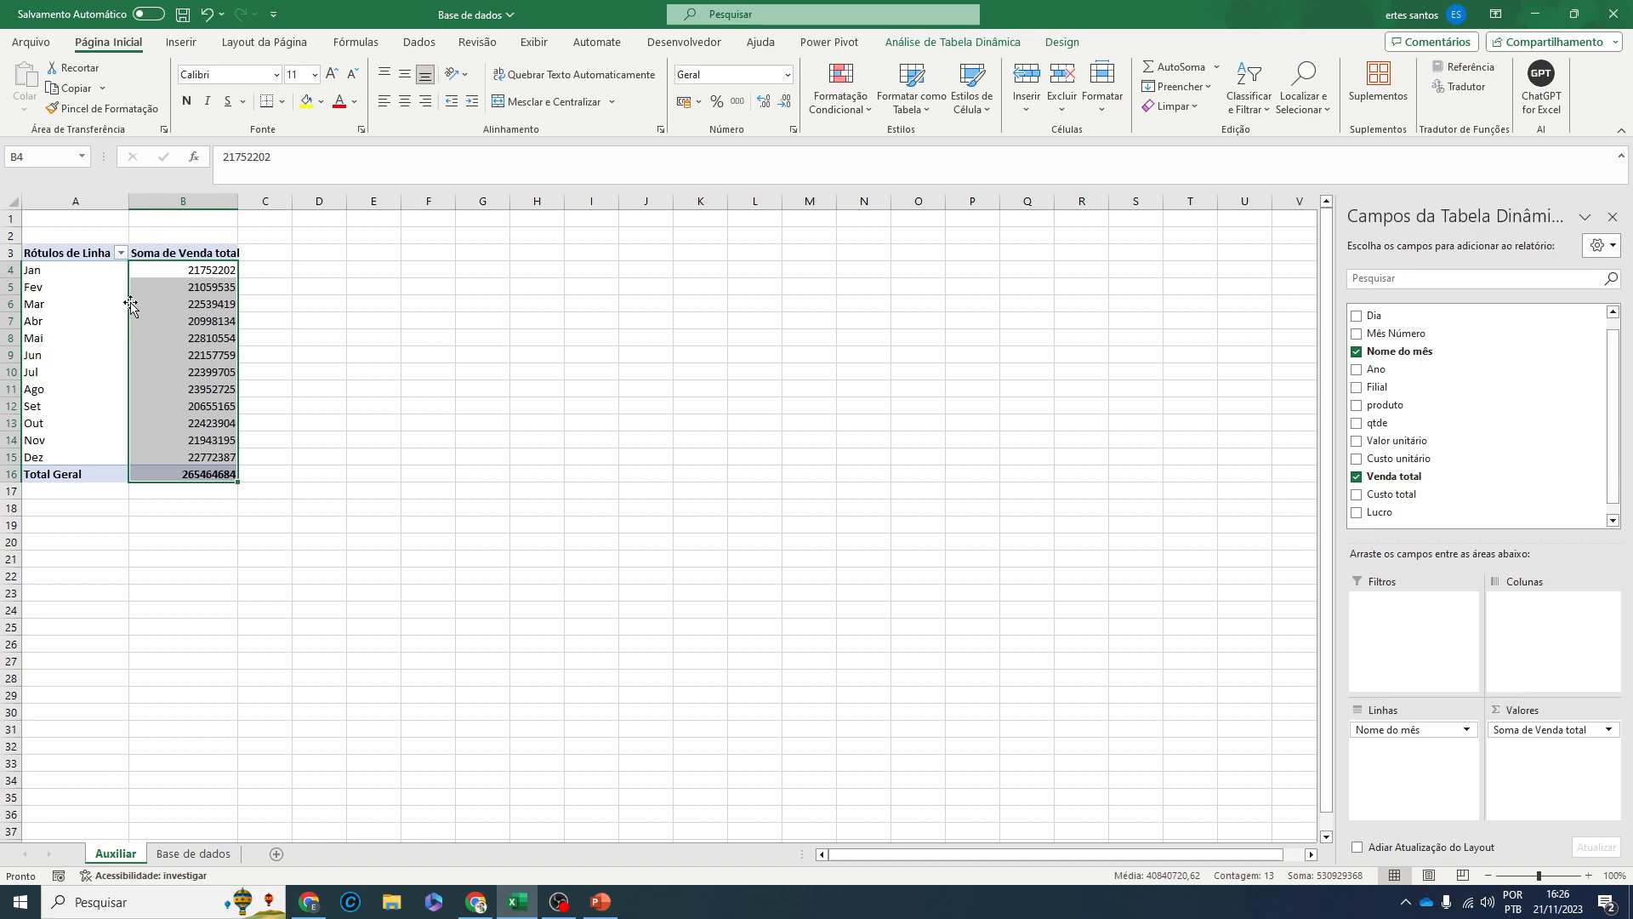
pyautogui.click(306, 296)
pyautogui.click(220, 270)
pyautogui.moveTo(220, 274); pyautogui.dragTo(219, 468)
pyautogui.click(685, 103)
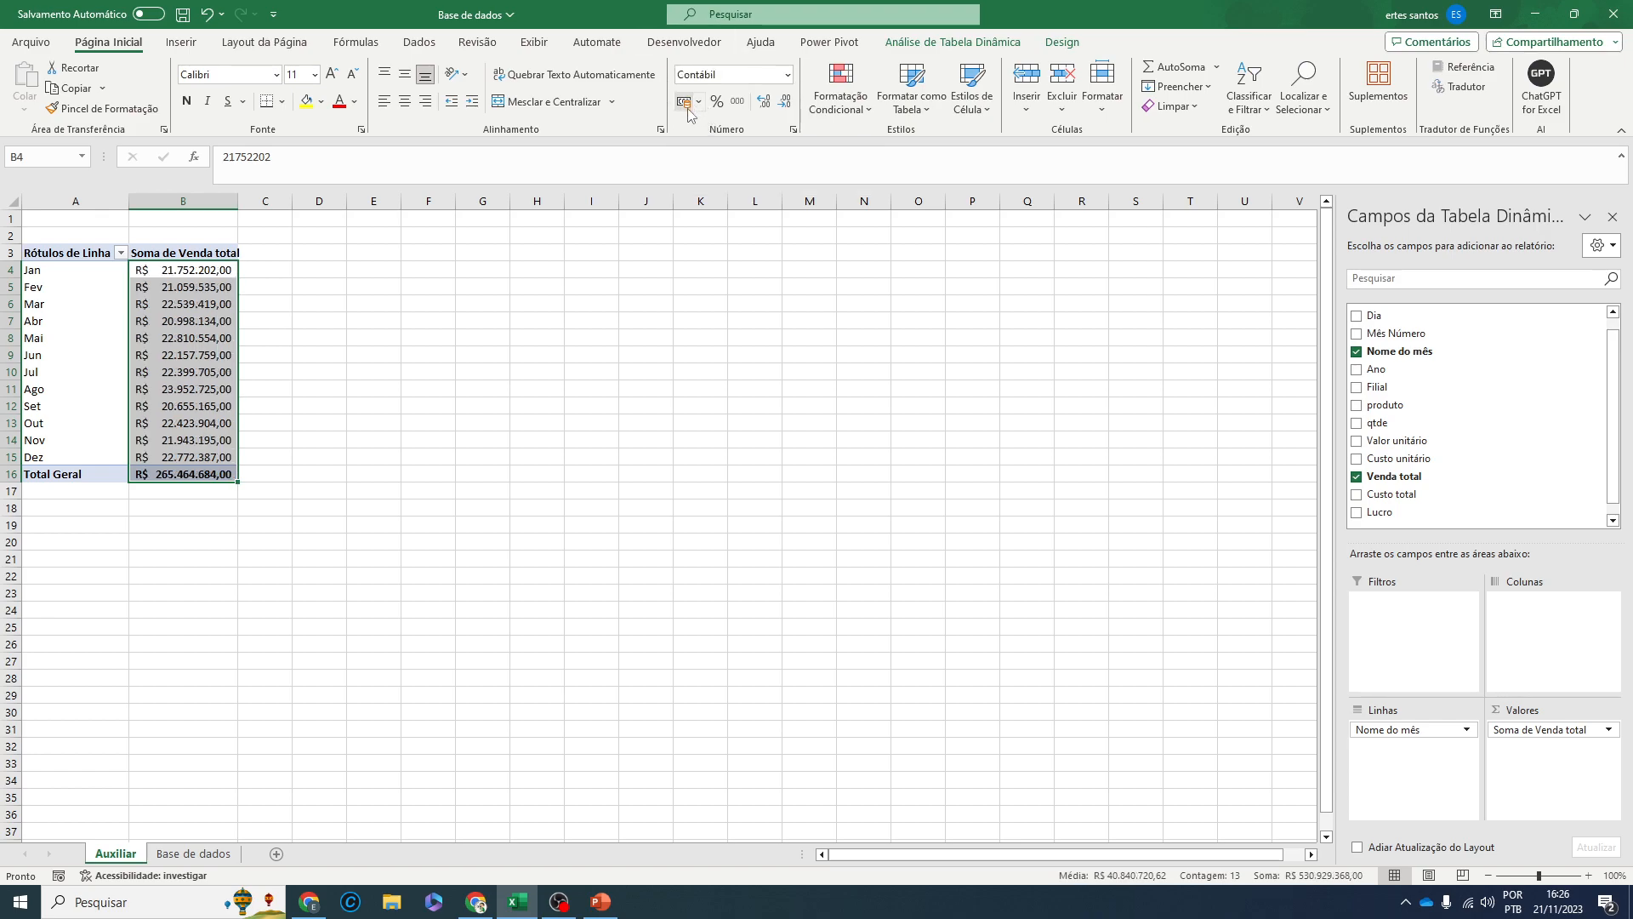
pyautogui.click(785, 102)
pyautogui.click(785, 103)
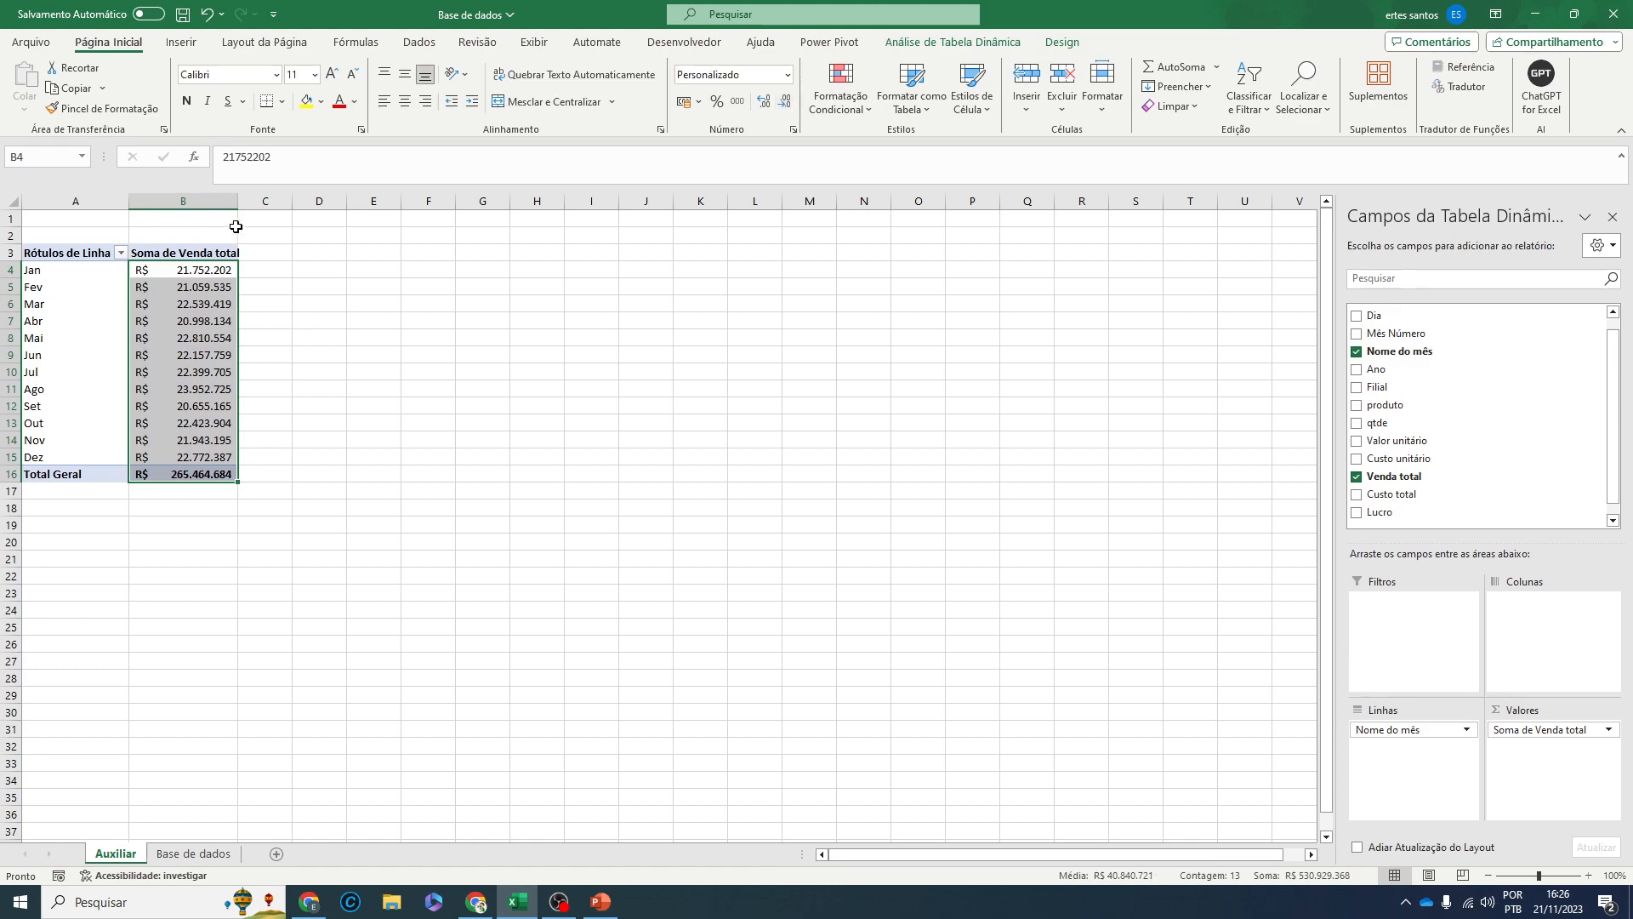
pyautogui.doubleClick(238, 201)
# - Rename the Soma de Venda total header in B3 as "Fatuarmento Total"
pyautogui.click(188, 248)
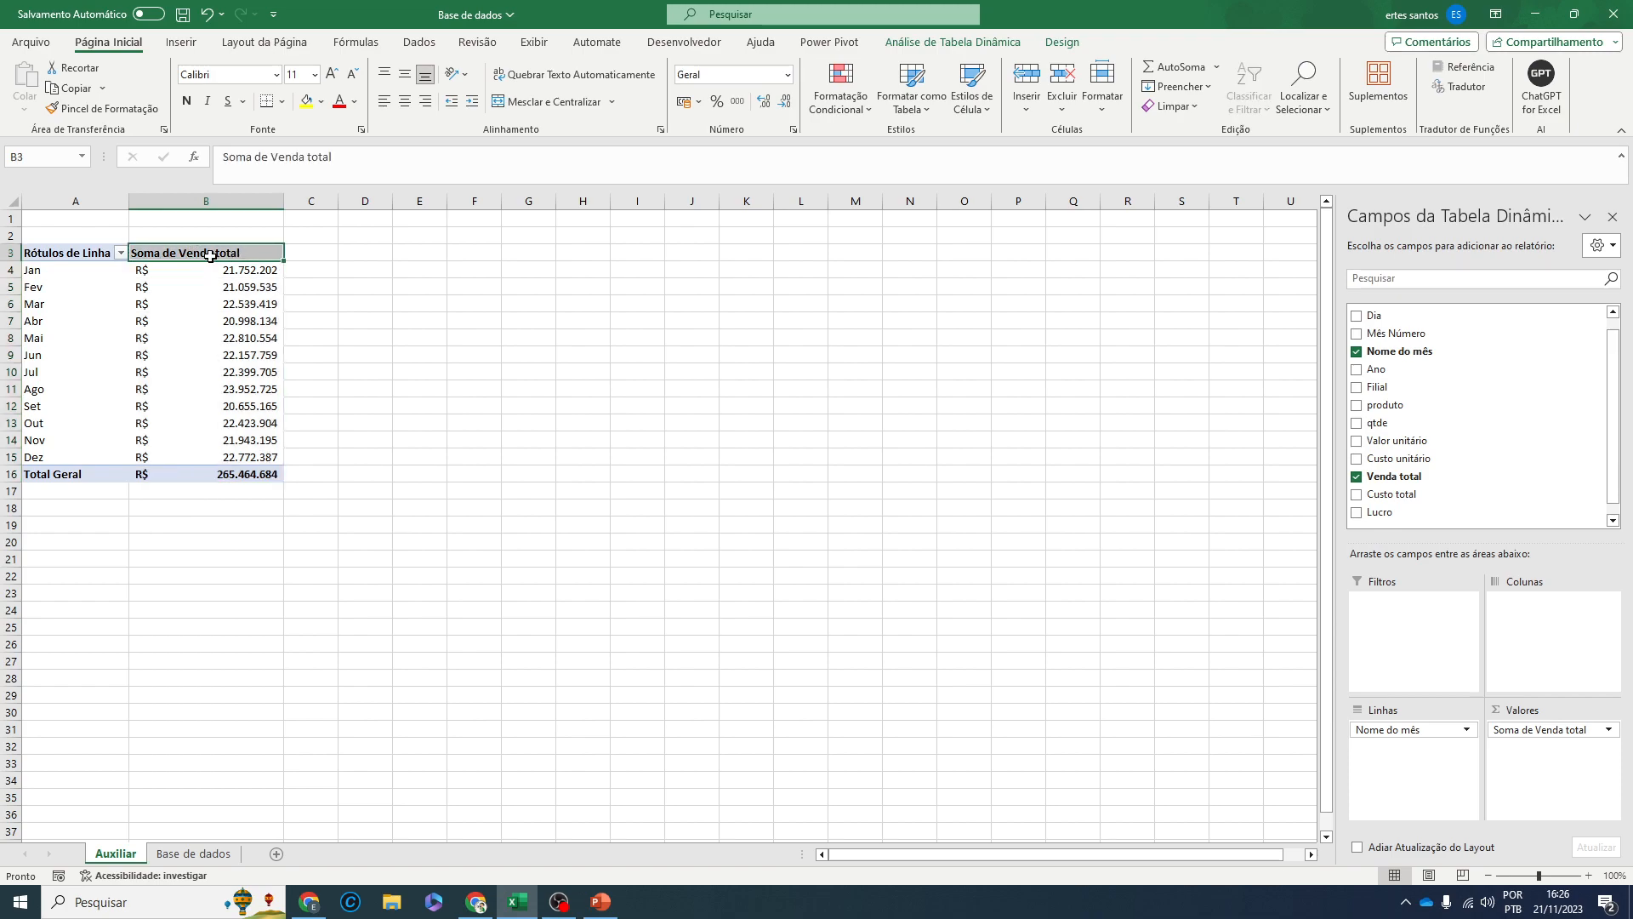
pyautogui.moveTo(339, 159); pyautogui.dragTo(214, 160)
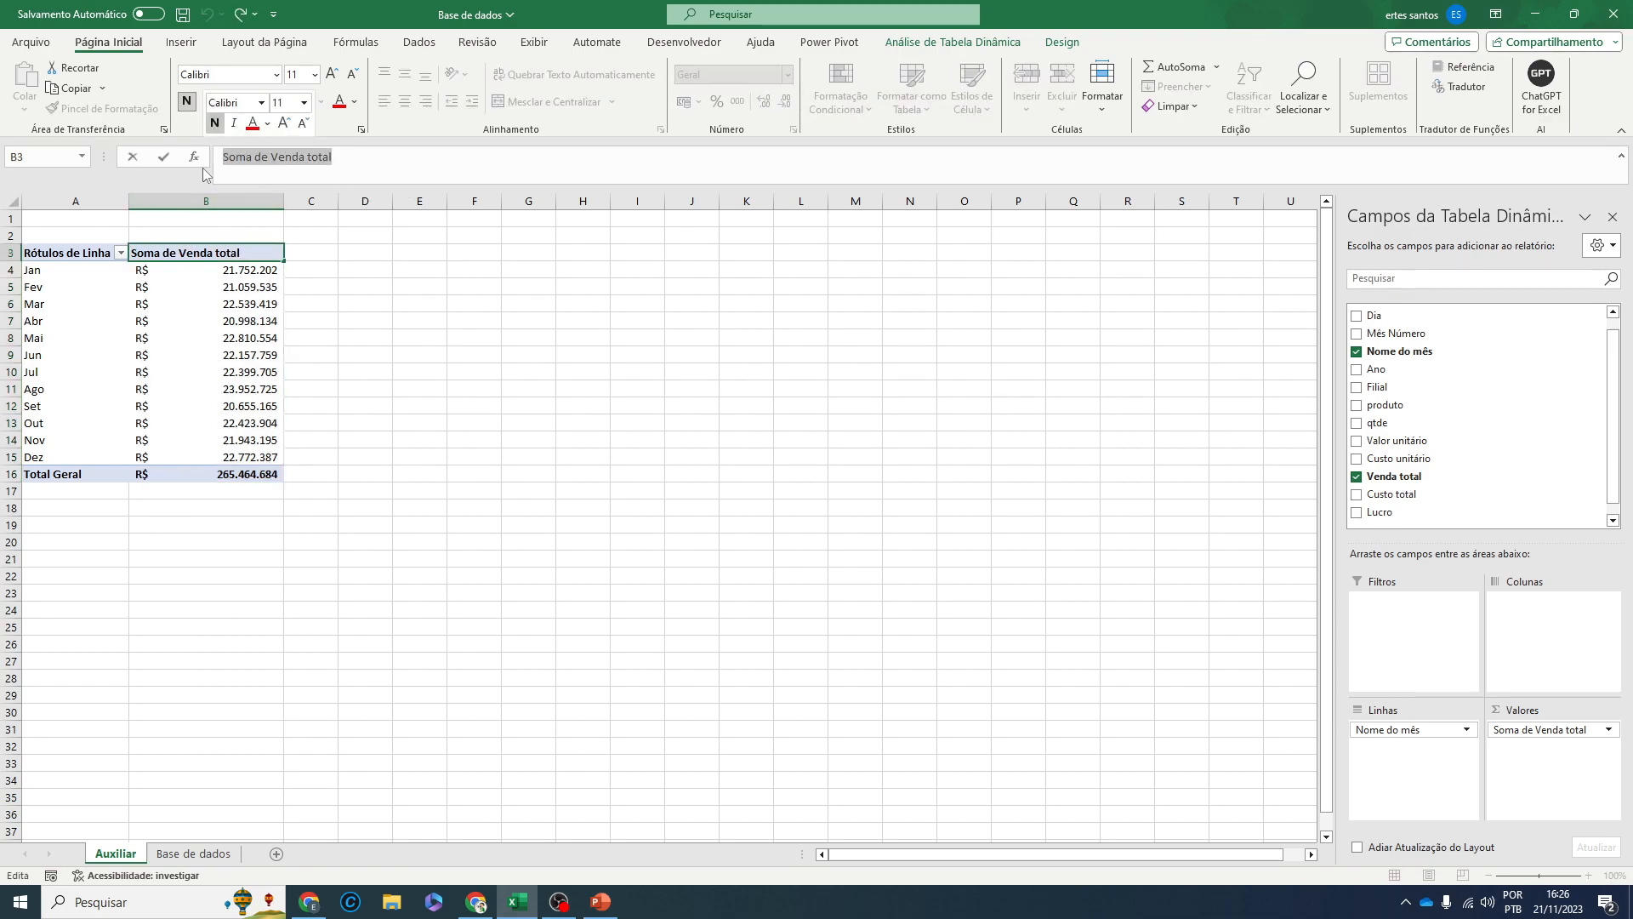
pyautogui.press('BackSpace')
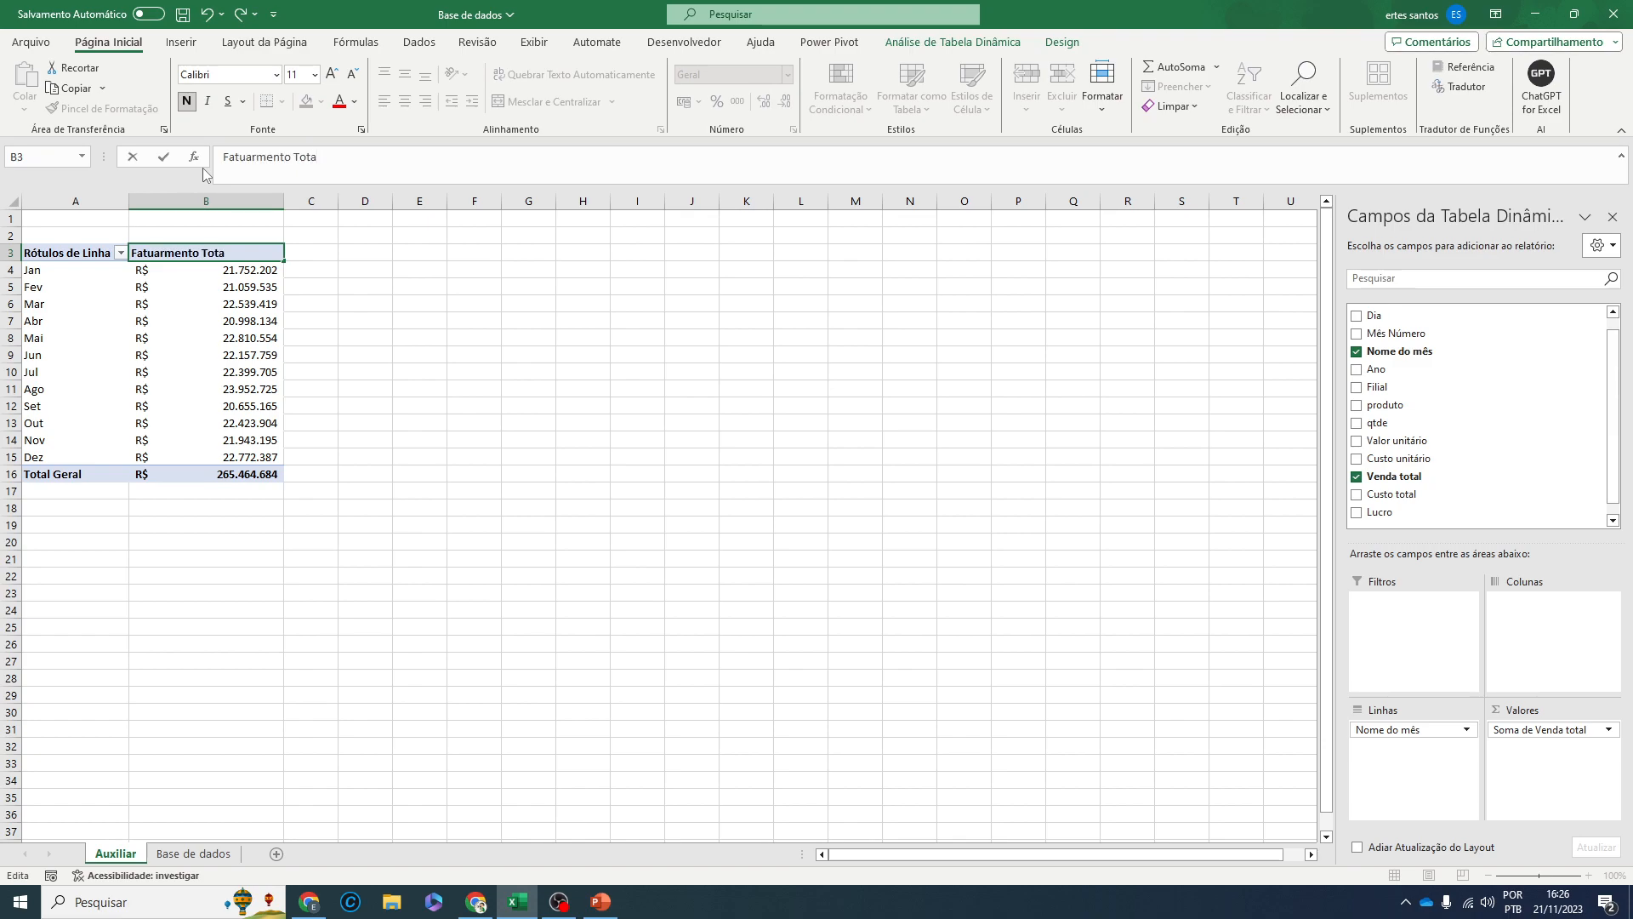
pyautogui.press('Return')
pyautogui.click(325, 333)
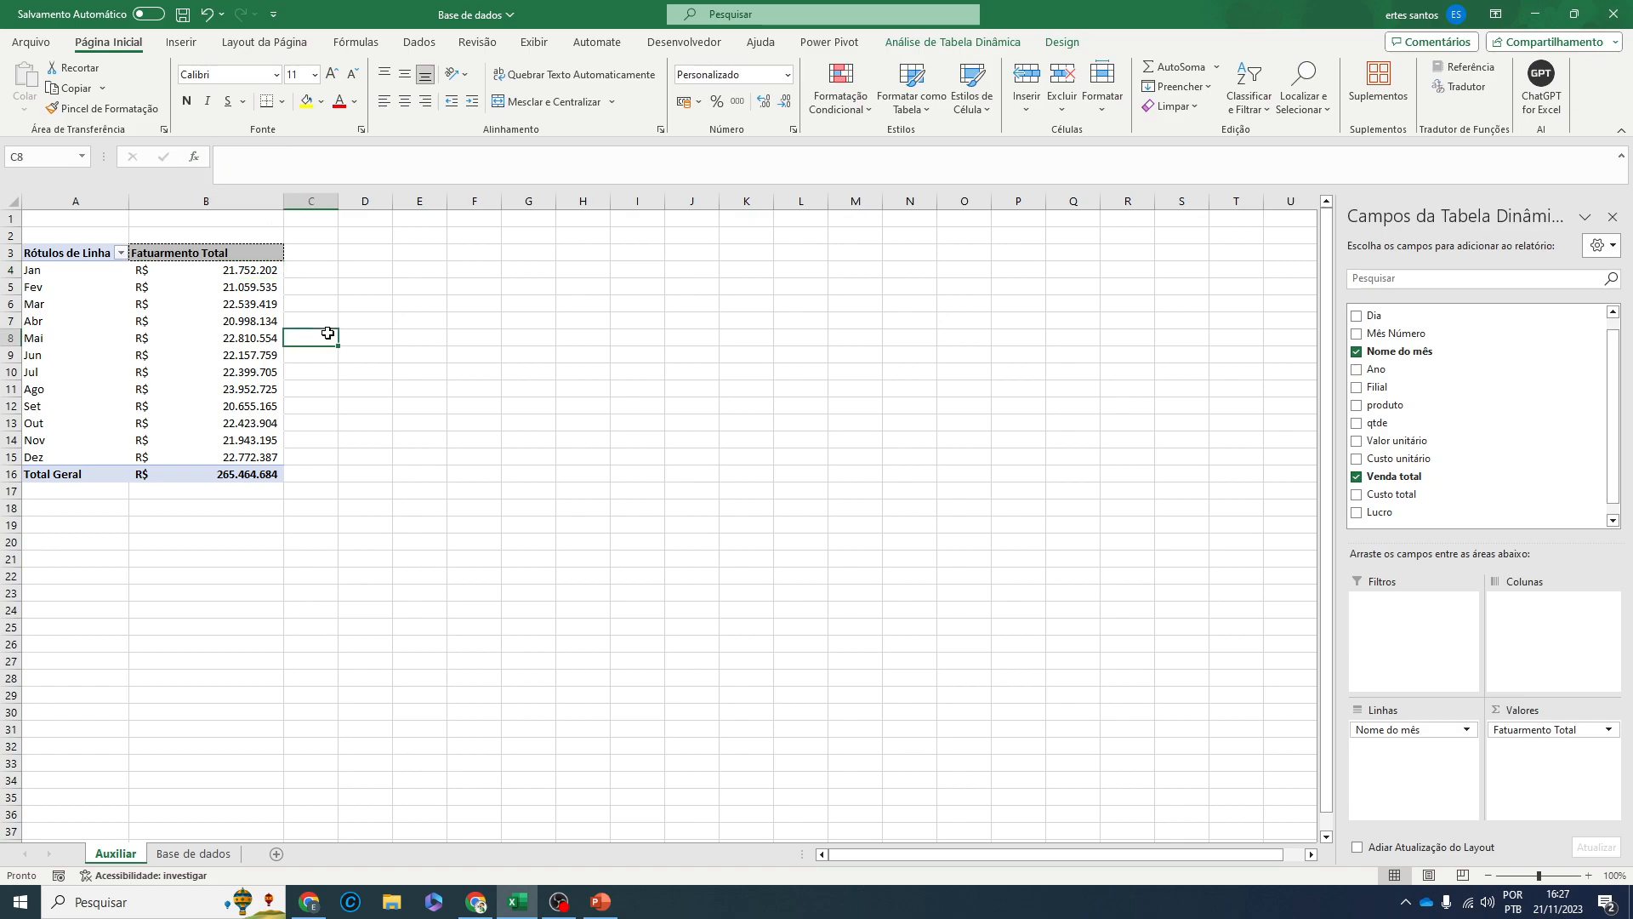
# - Try a blue fill on the PivotTable's Fatuarmento Total header cell
pyautogui.click(179, 252)
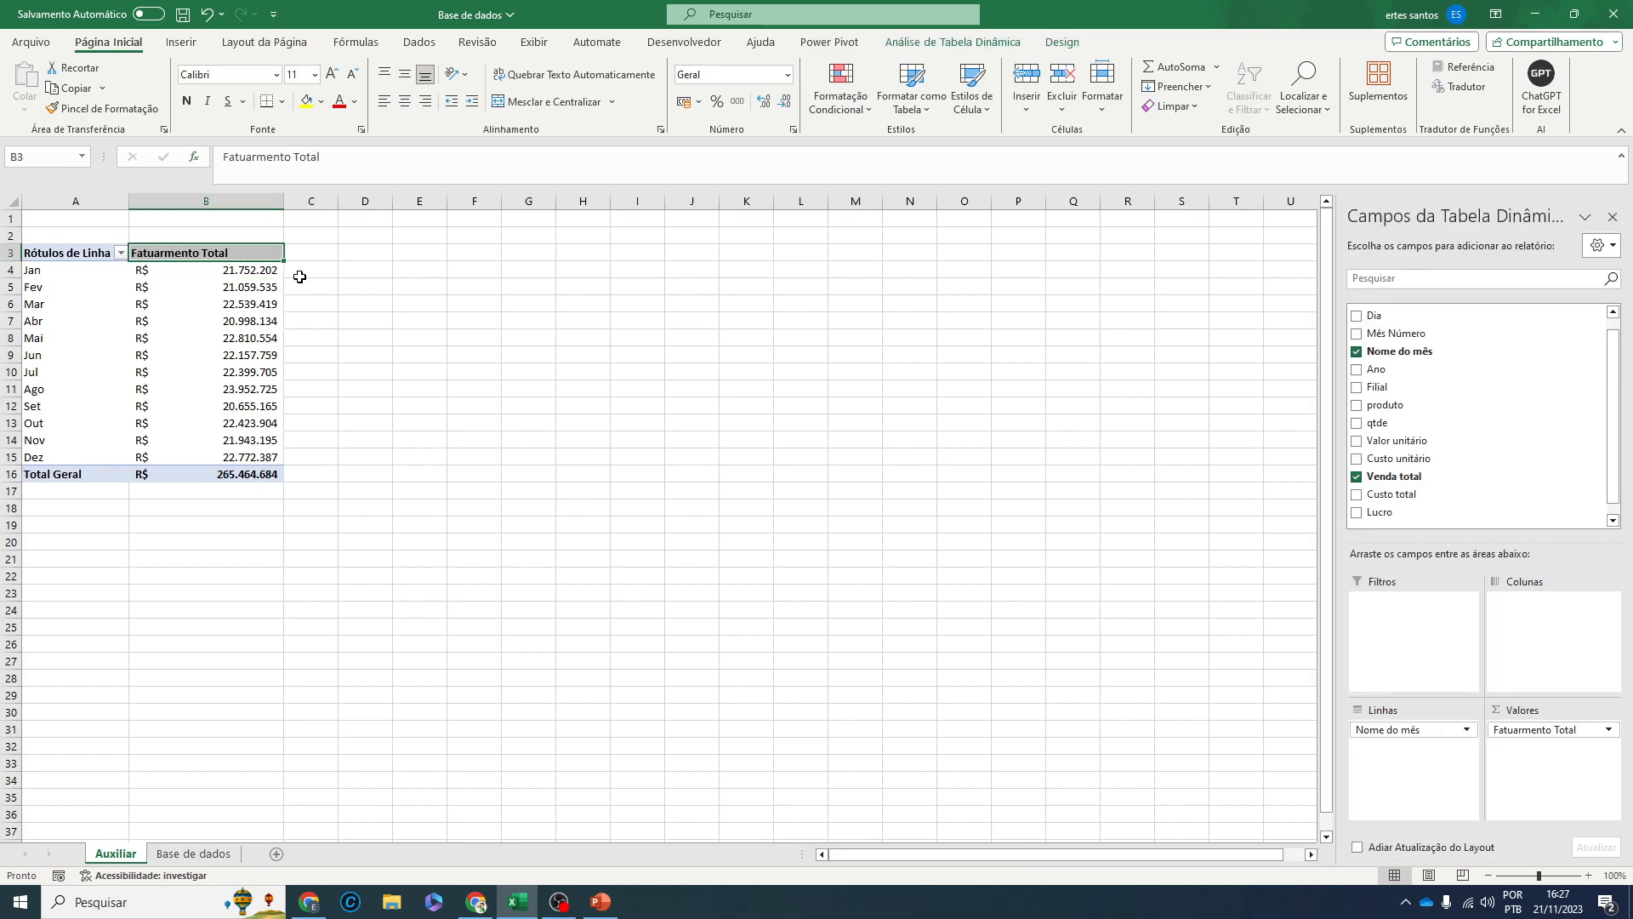
pyautogui.click(321, 103)
pyautogui.click(366, 146)
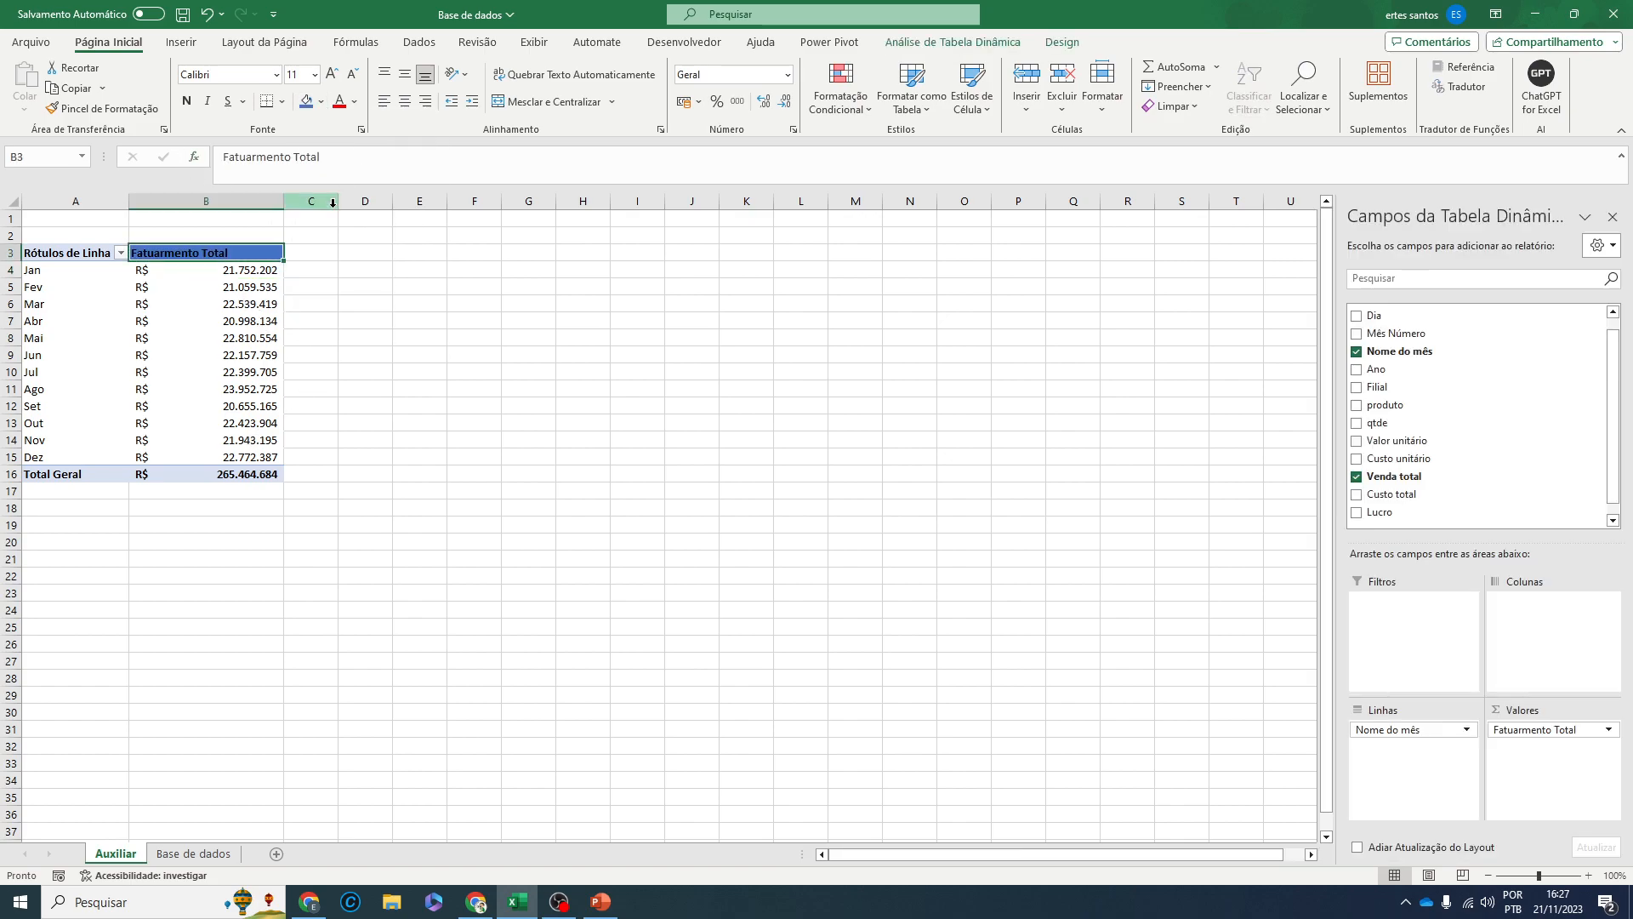
pyautogui.click(75, 252)
pyautogui.click(150, 108)
pyautogui.click(155, 252)
pyautogui.click(311, 270)
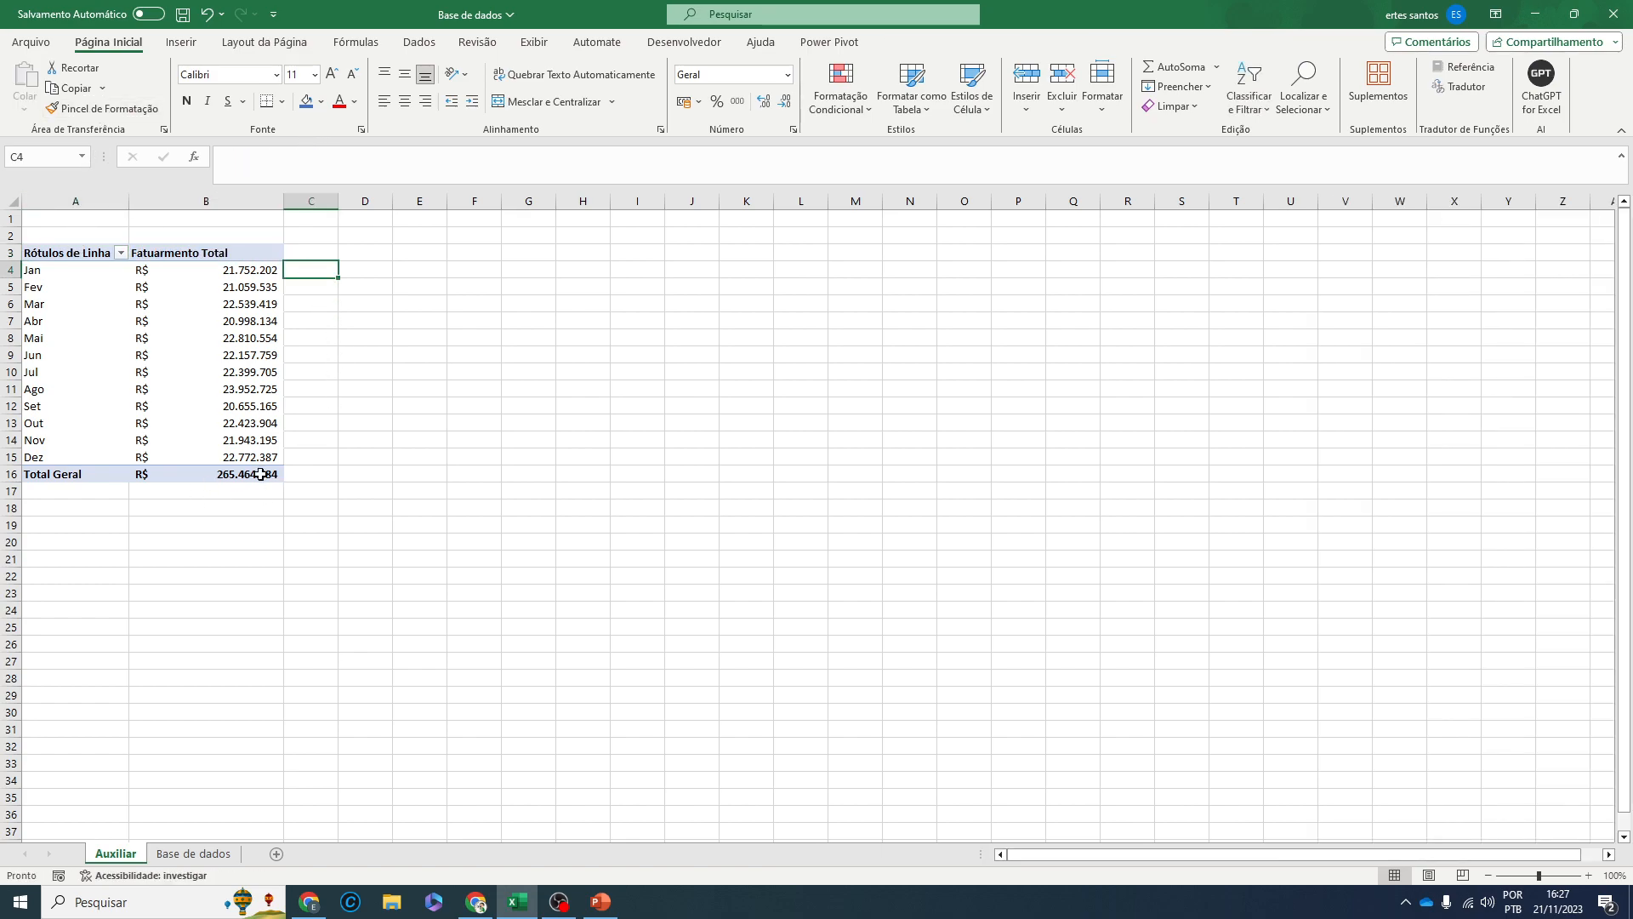
# - Hide the gridlines on the Auxiliar sheet
pyautogui.click(365, 371)
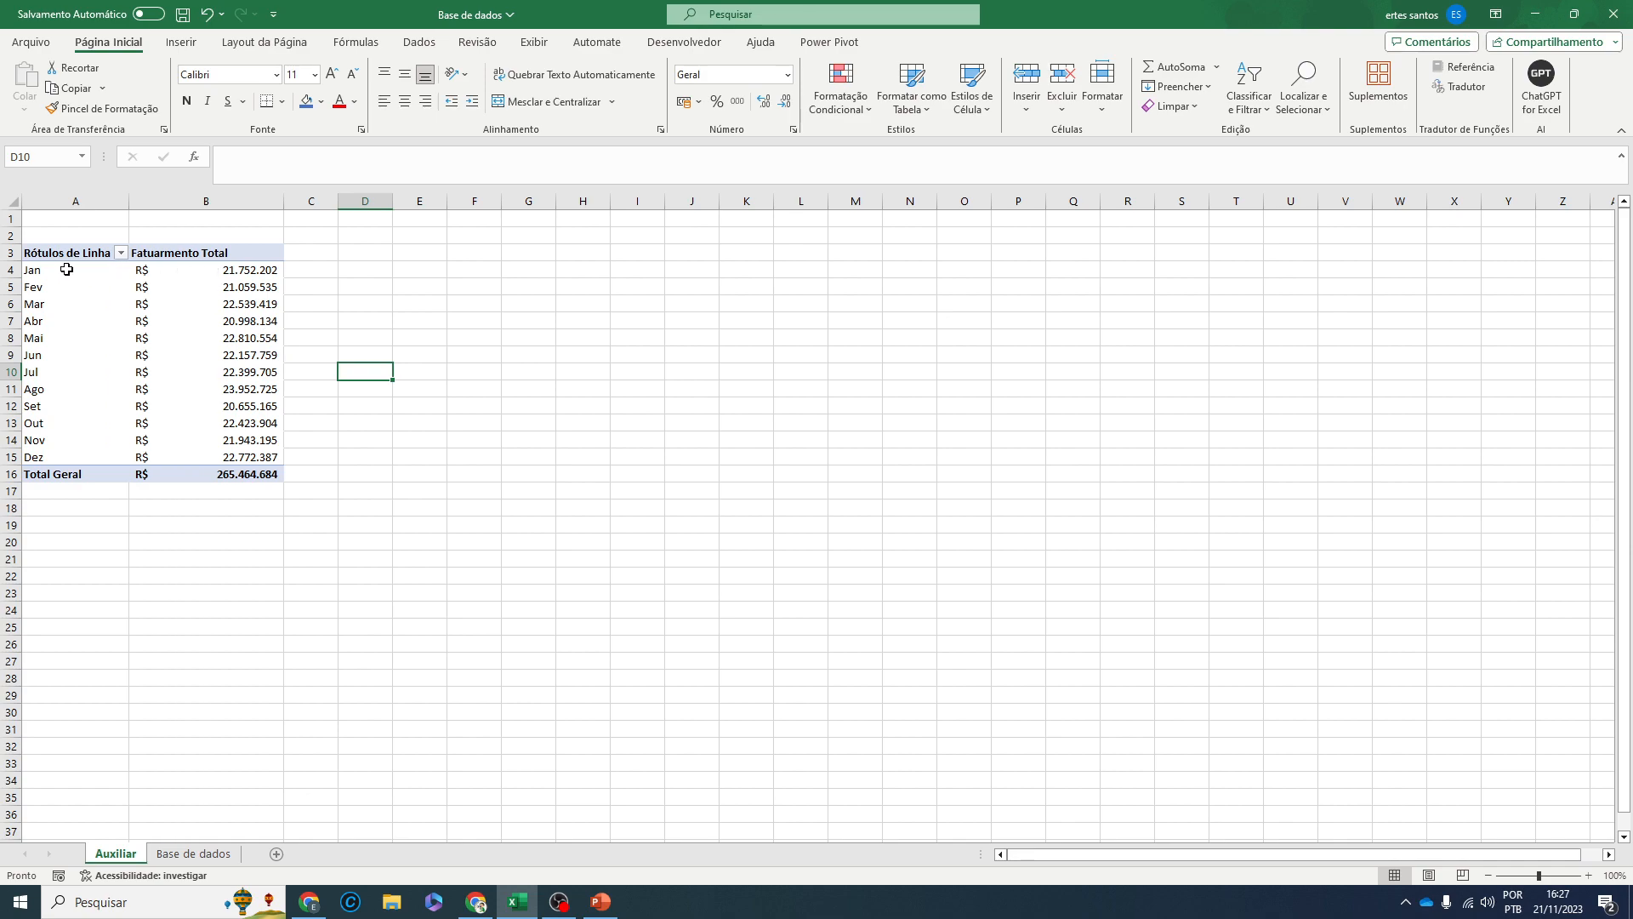
pyautogui.click(13, 202)
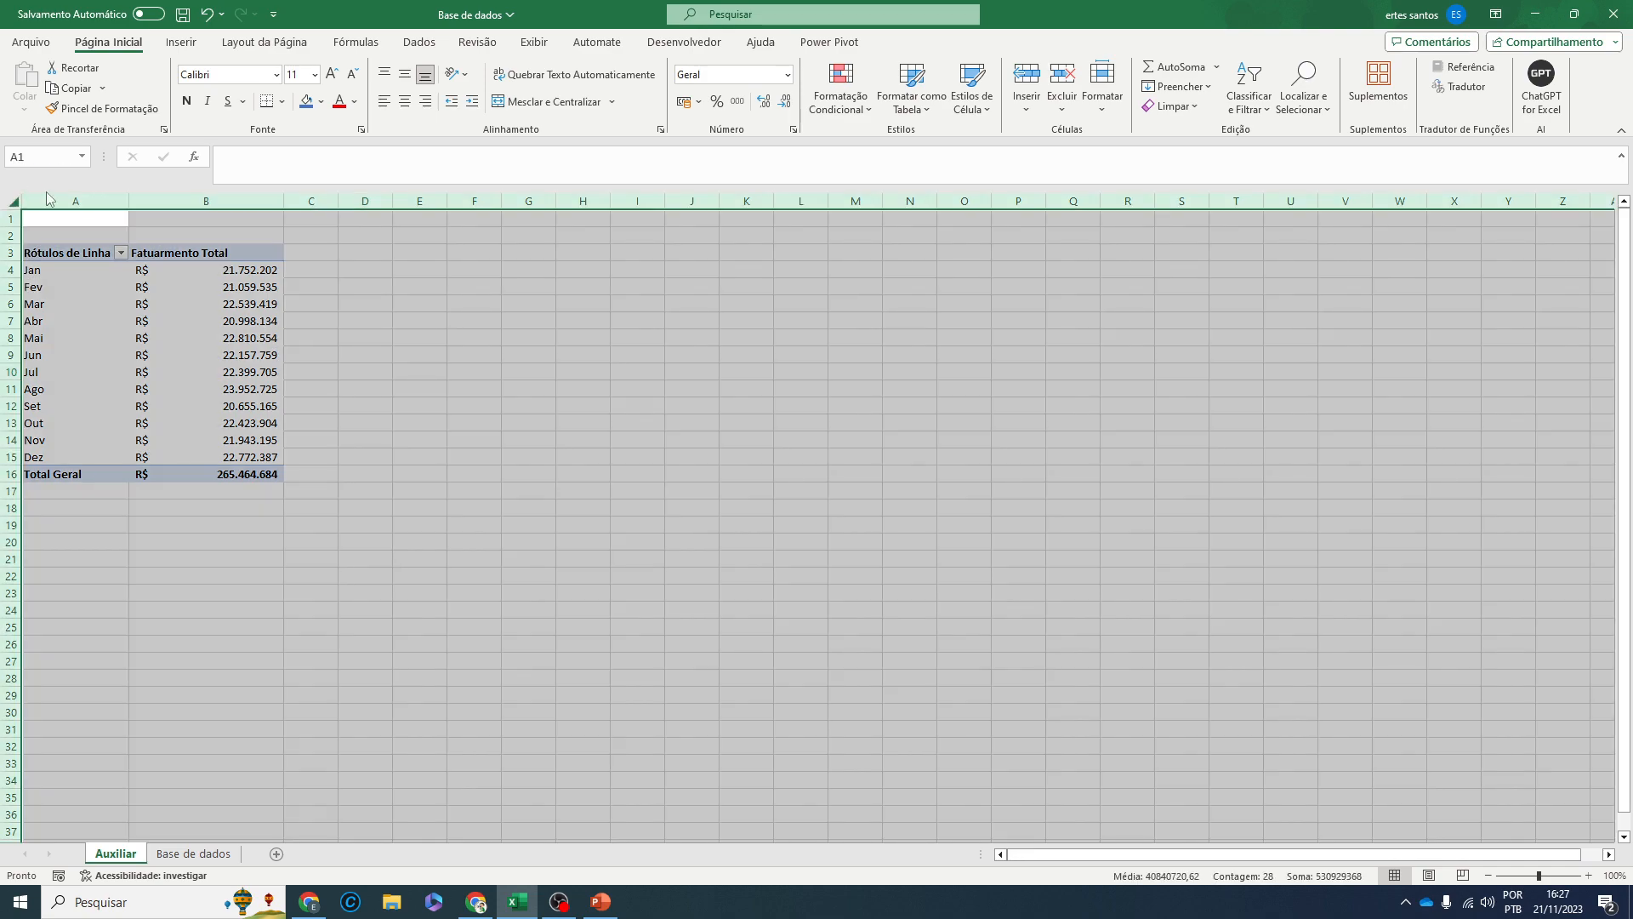
pyautogui.click(533, 44)
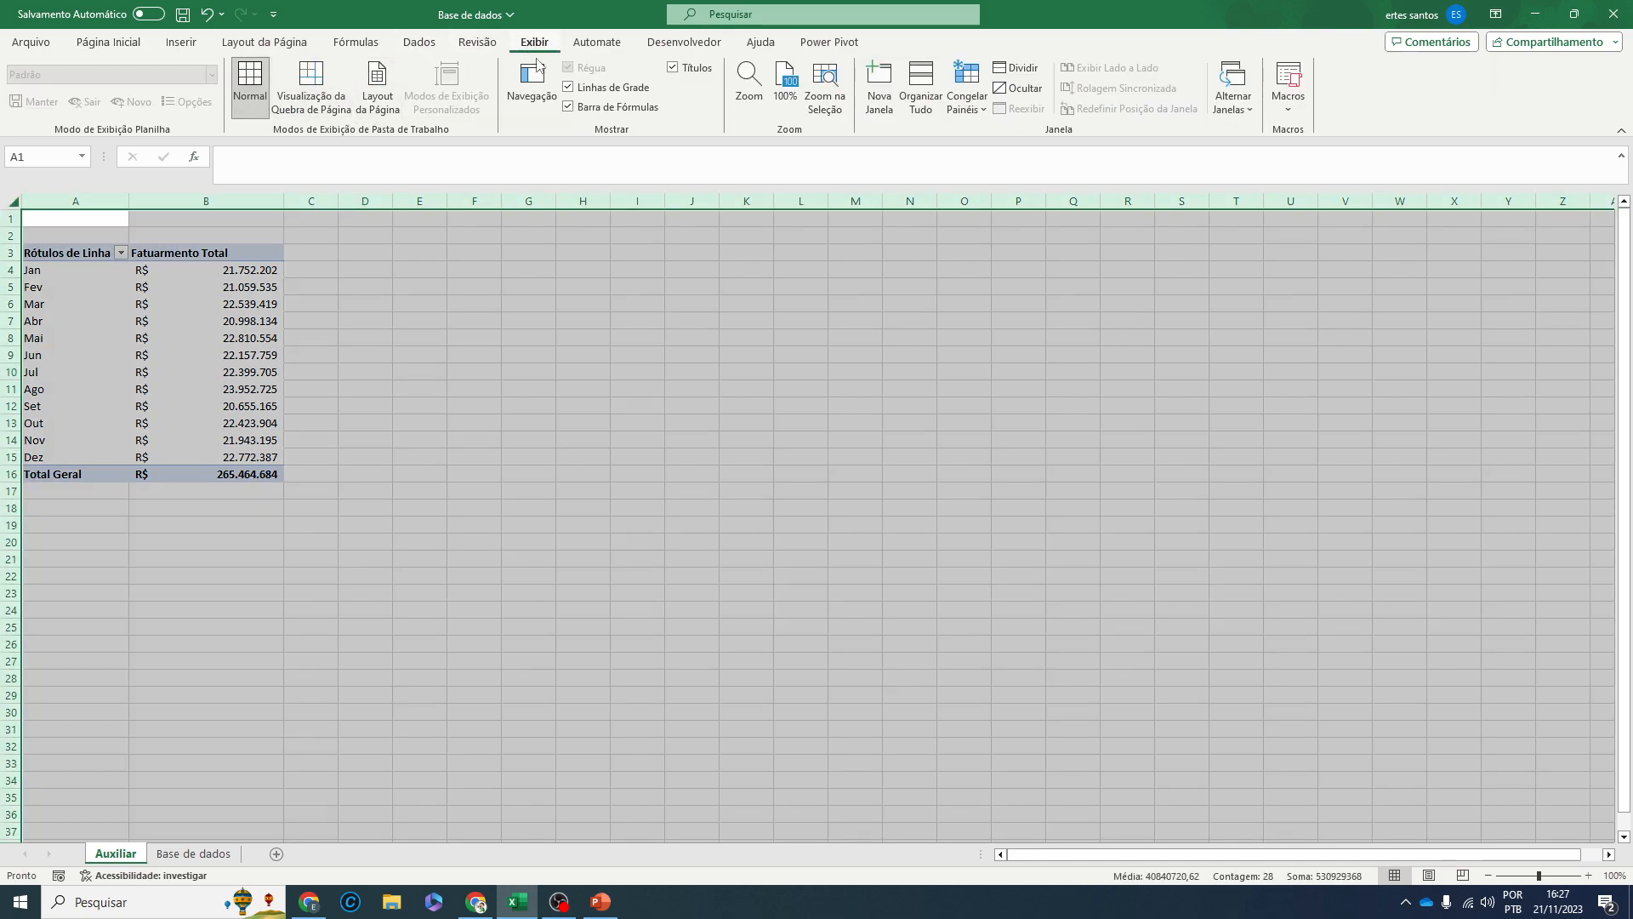
pyautogui.click(567, 87)
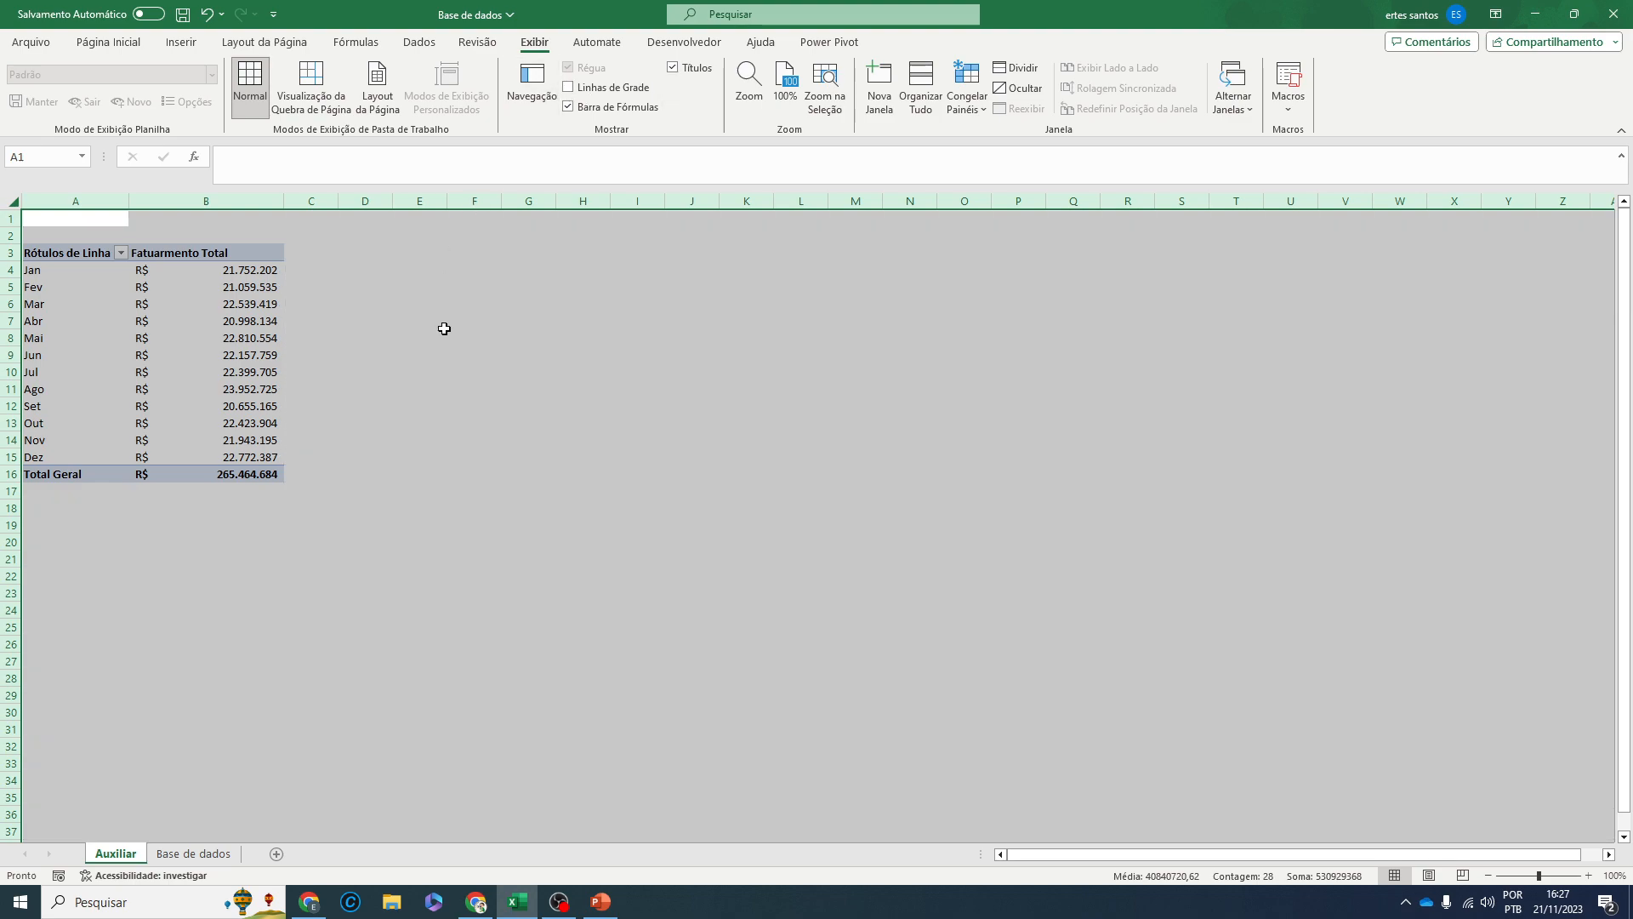
pyautogui.moveTo(444, 328); pyautogui.dragTo(444, 333)
# - Rename the monthly revenue PivotTable as "Tab_Faturamento Po mês"
pyautogui.moveTo(74, 256); pyautogui.dragTo(243, 474)
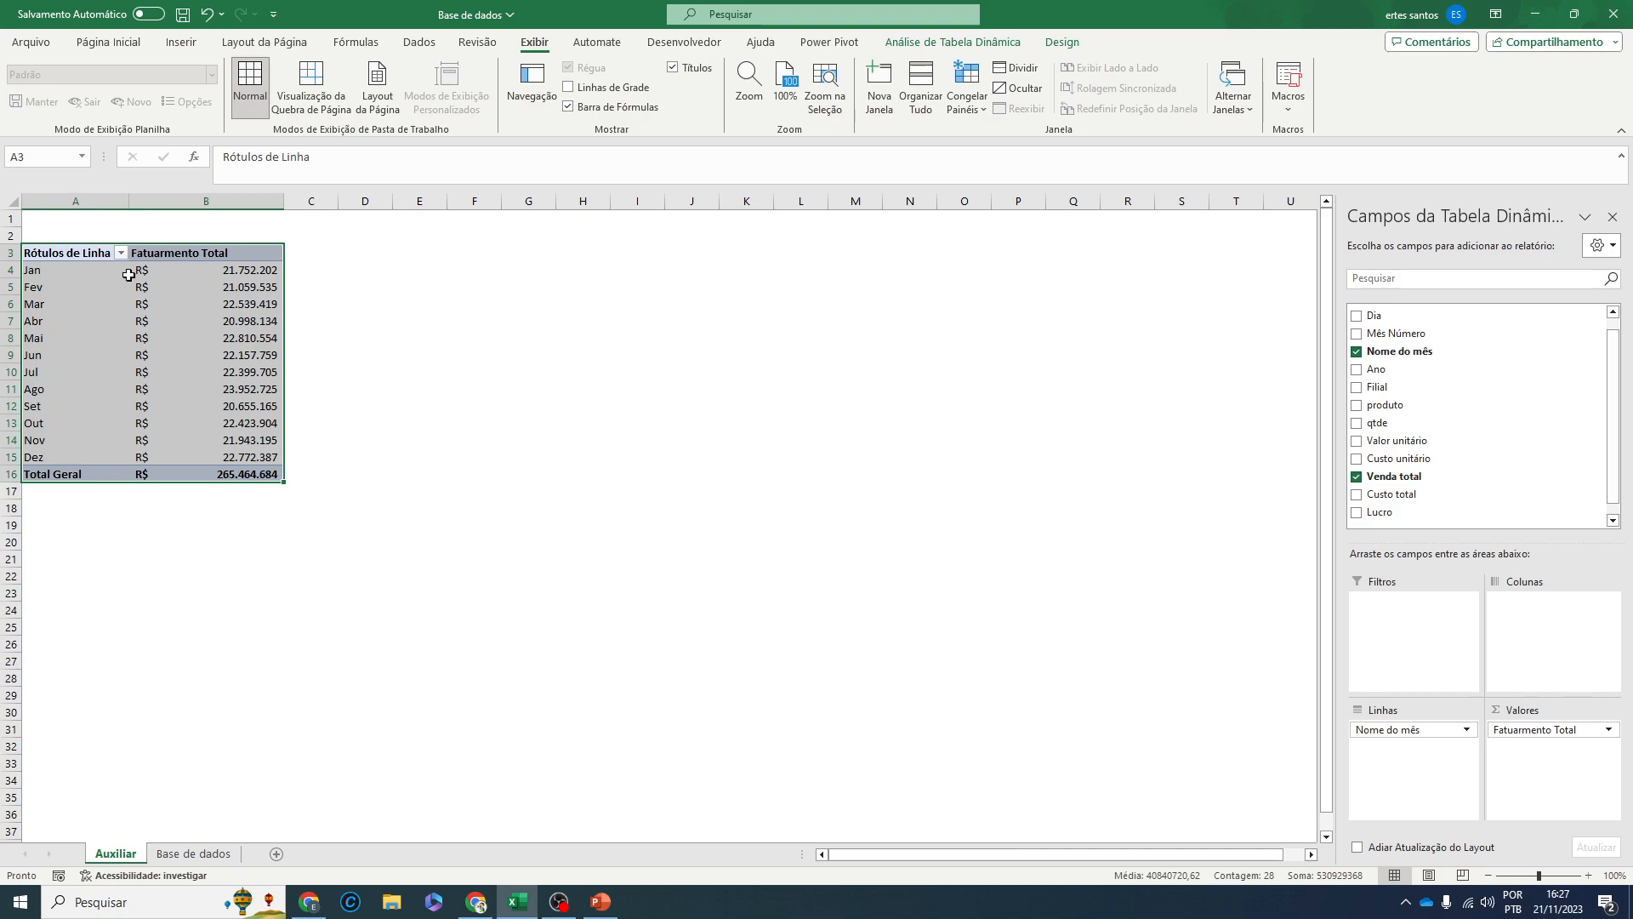
pyautogui.moveTo(74, 253); pyautogui.dragTo(229, 470)
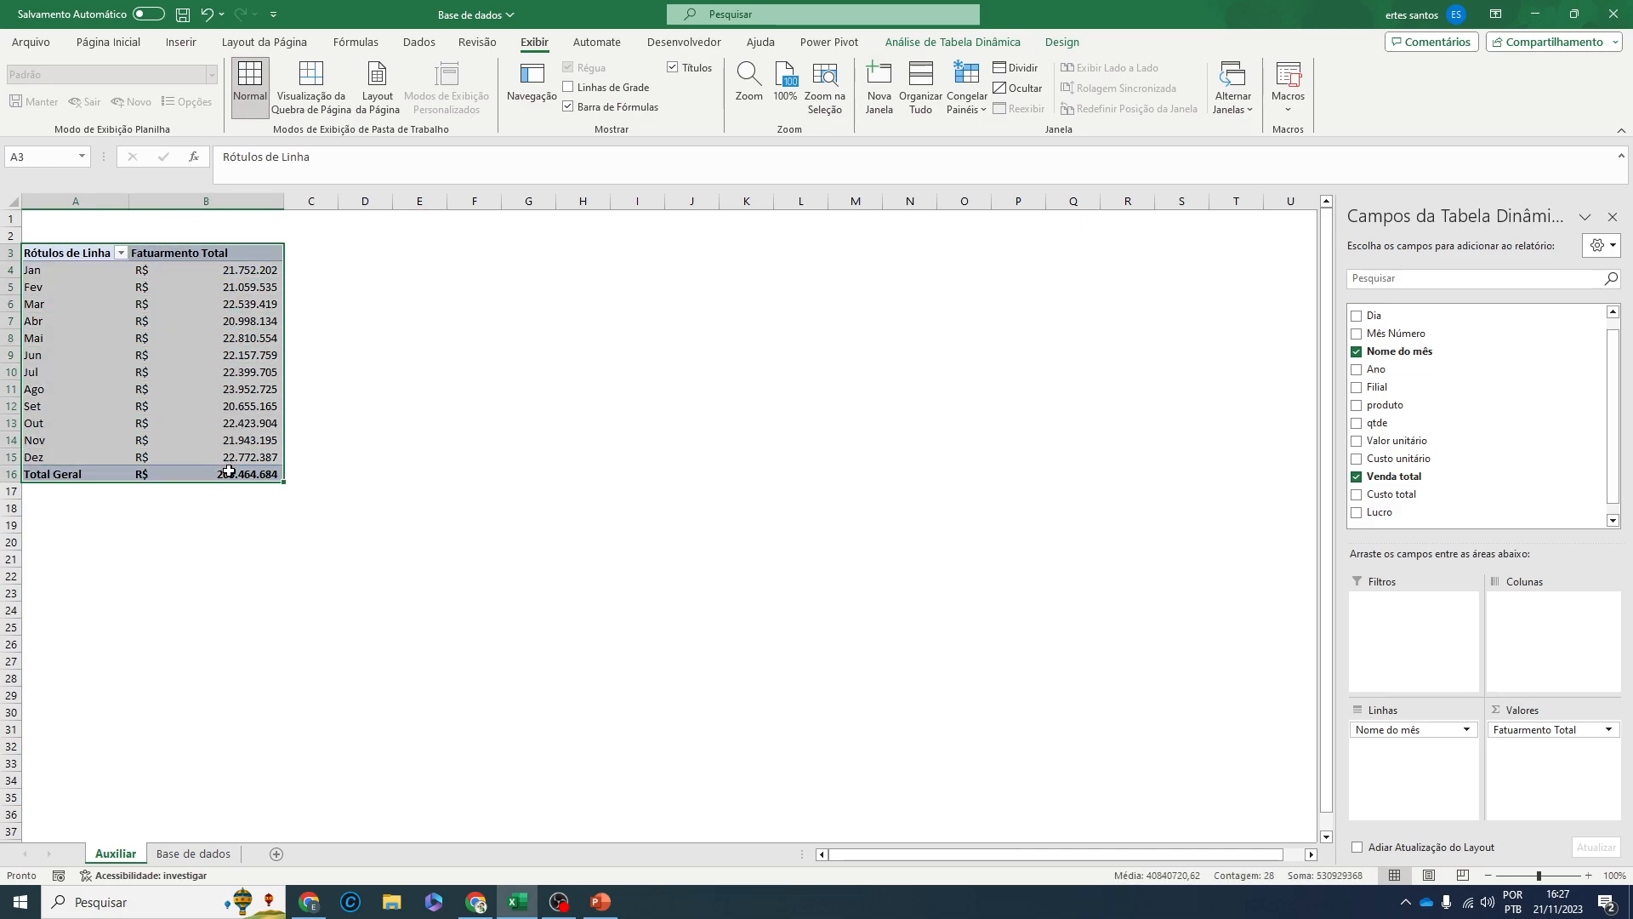
pyautogui.click(1010, 44)
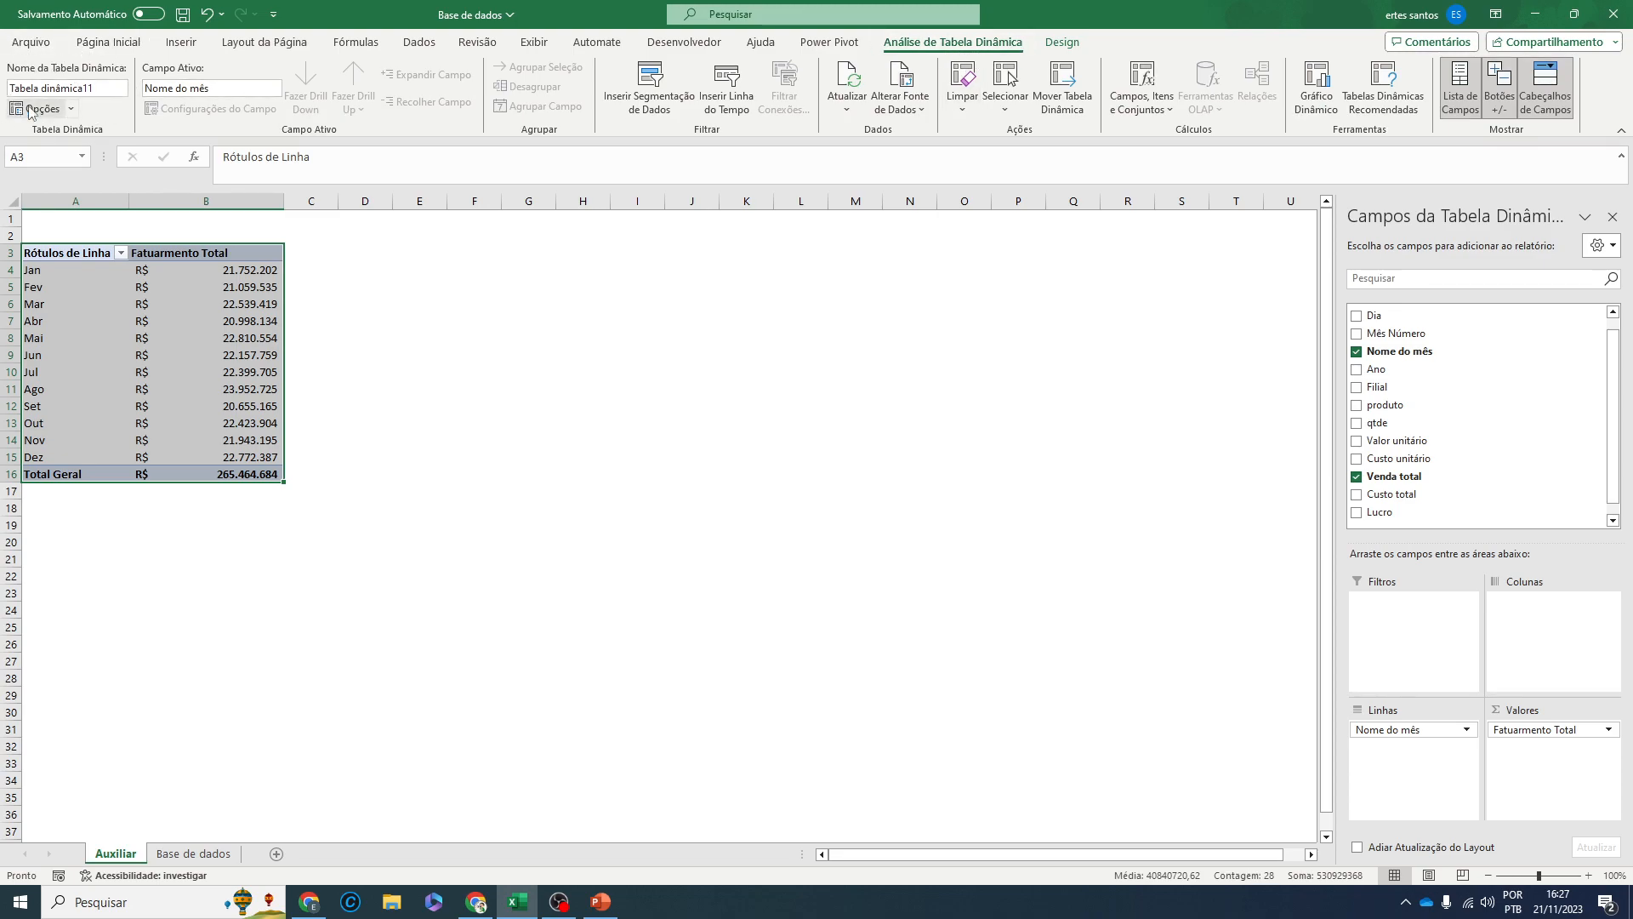
pyautogui.click(123, 88)
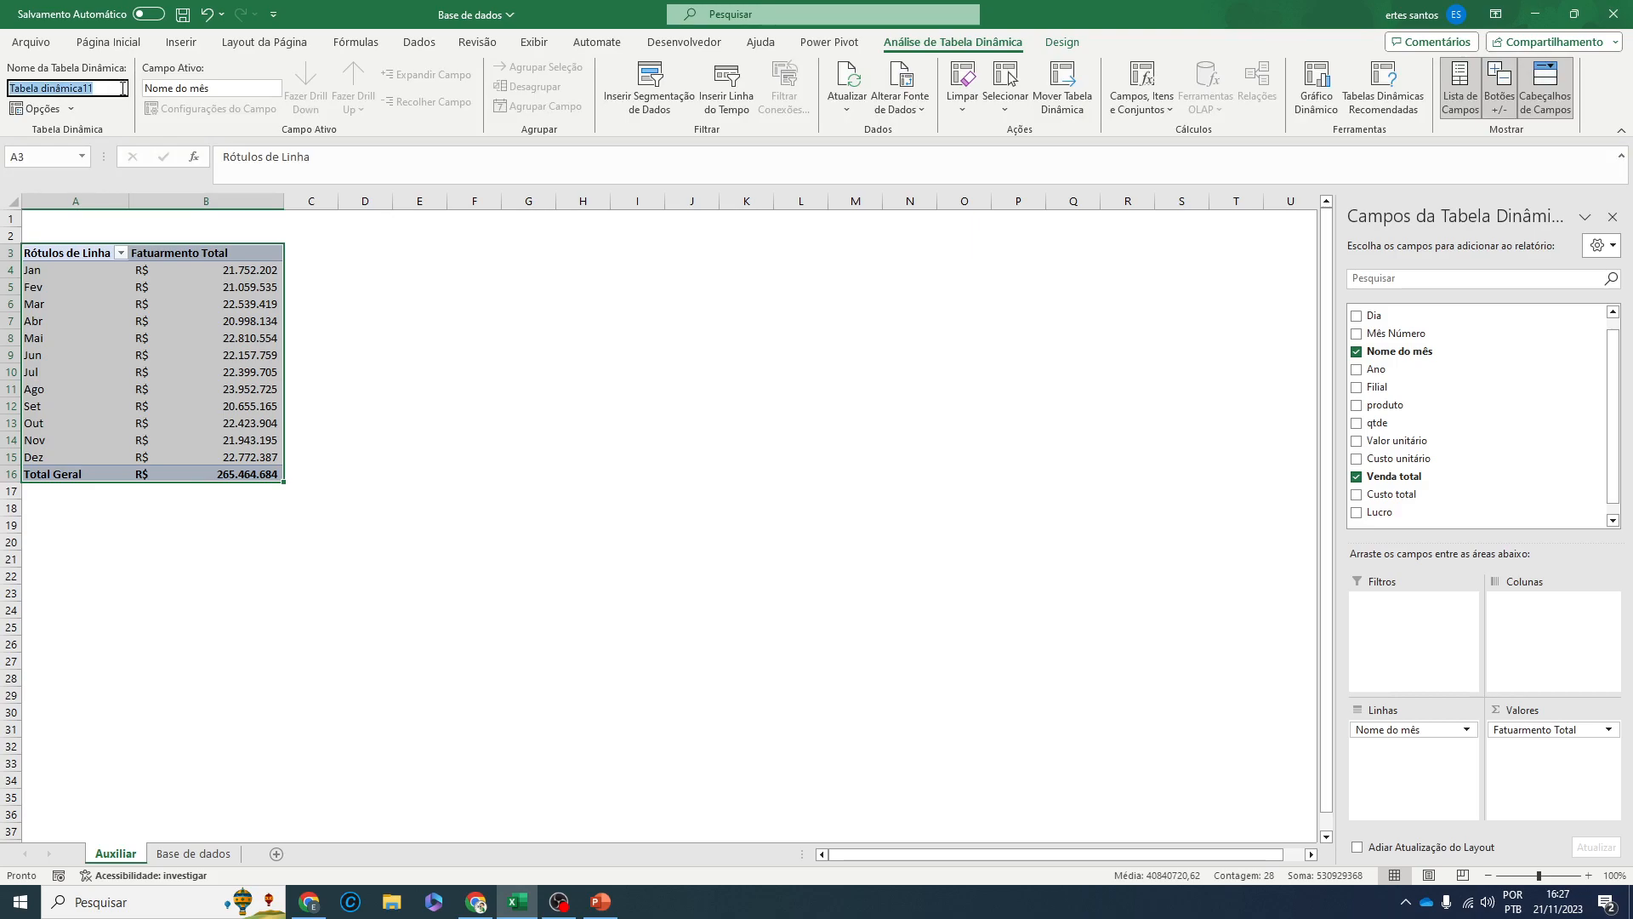
pyautogui.press('BackSpace')
pyautogui.write('ês')
pyautogui.press('Return')
pyautogui.moveTo(56, 253); pyautogui.dragTo(232, 461)
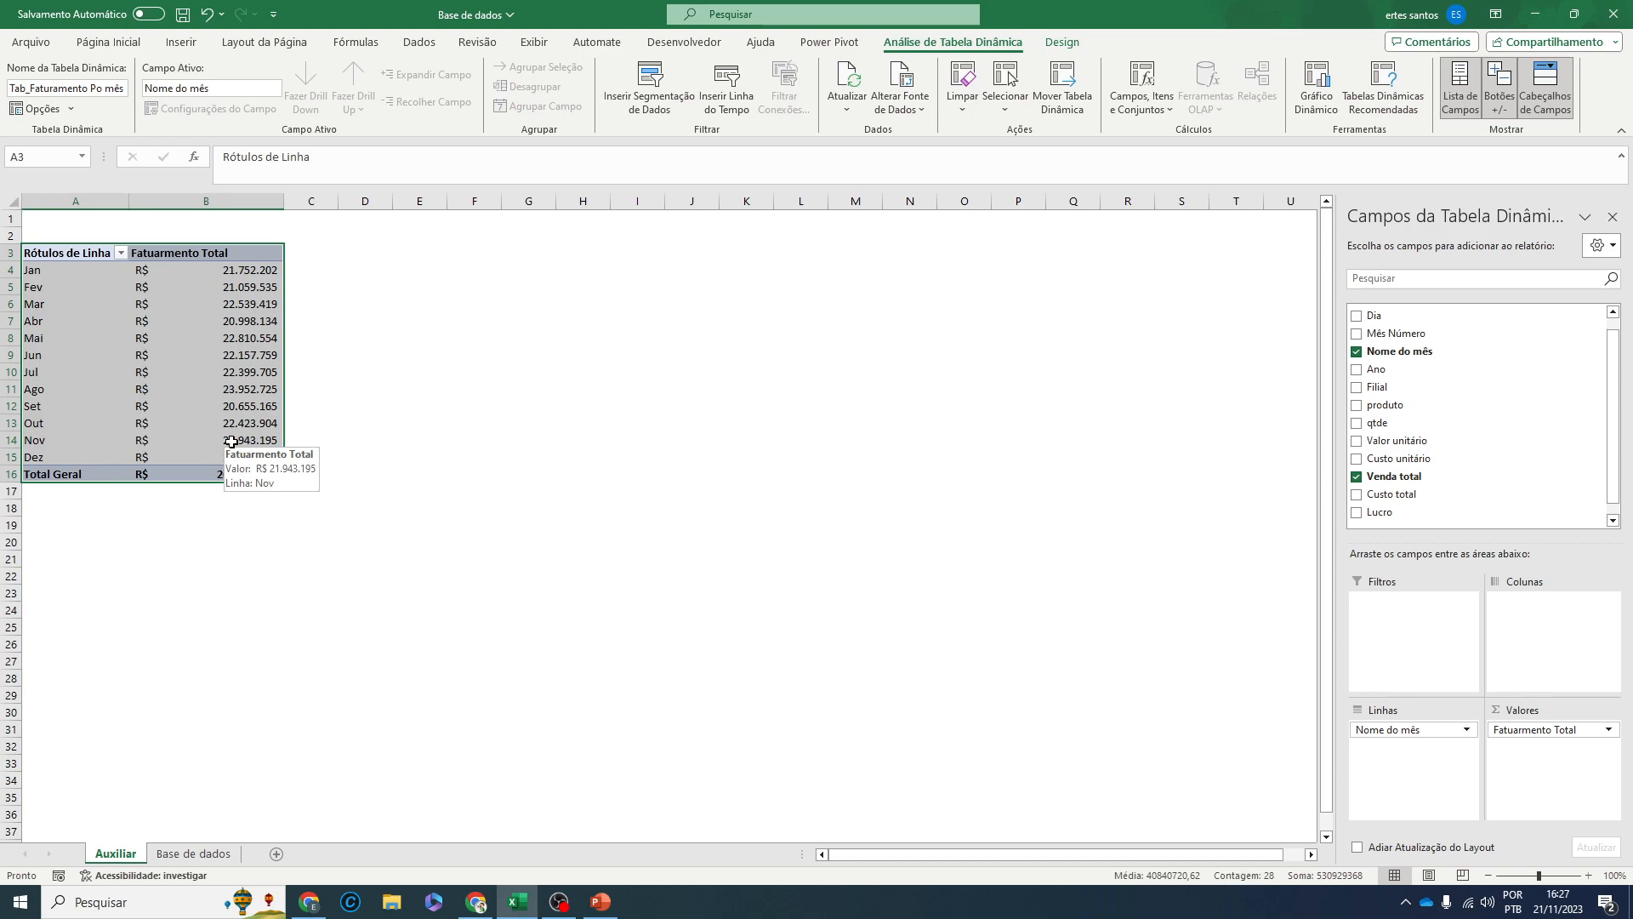
pyautogui.click(421, 352)
pyautogui.click(80, 249)
pyautogui.moveTo(80, 250); pyautogui.dragTo(255, 474)
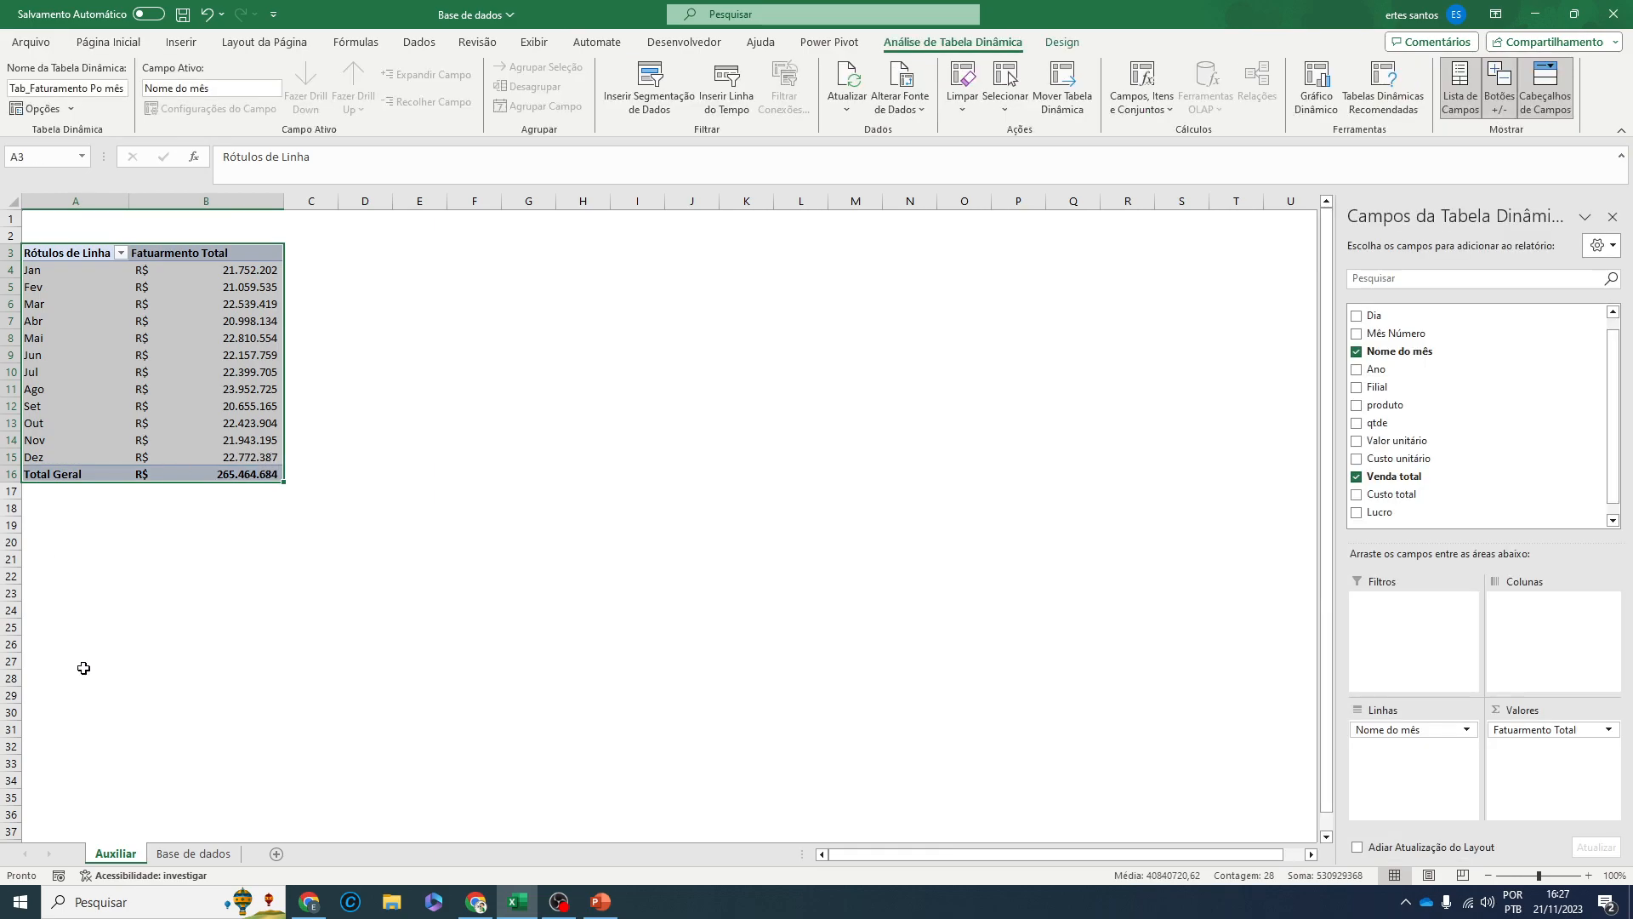
# - Colour the text of question 01, Faturamento Total Por mês, green in O3 of the Base de dados sheet
pyautogui.click(179, 854)
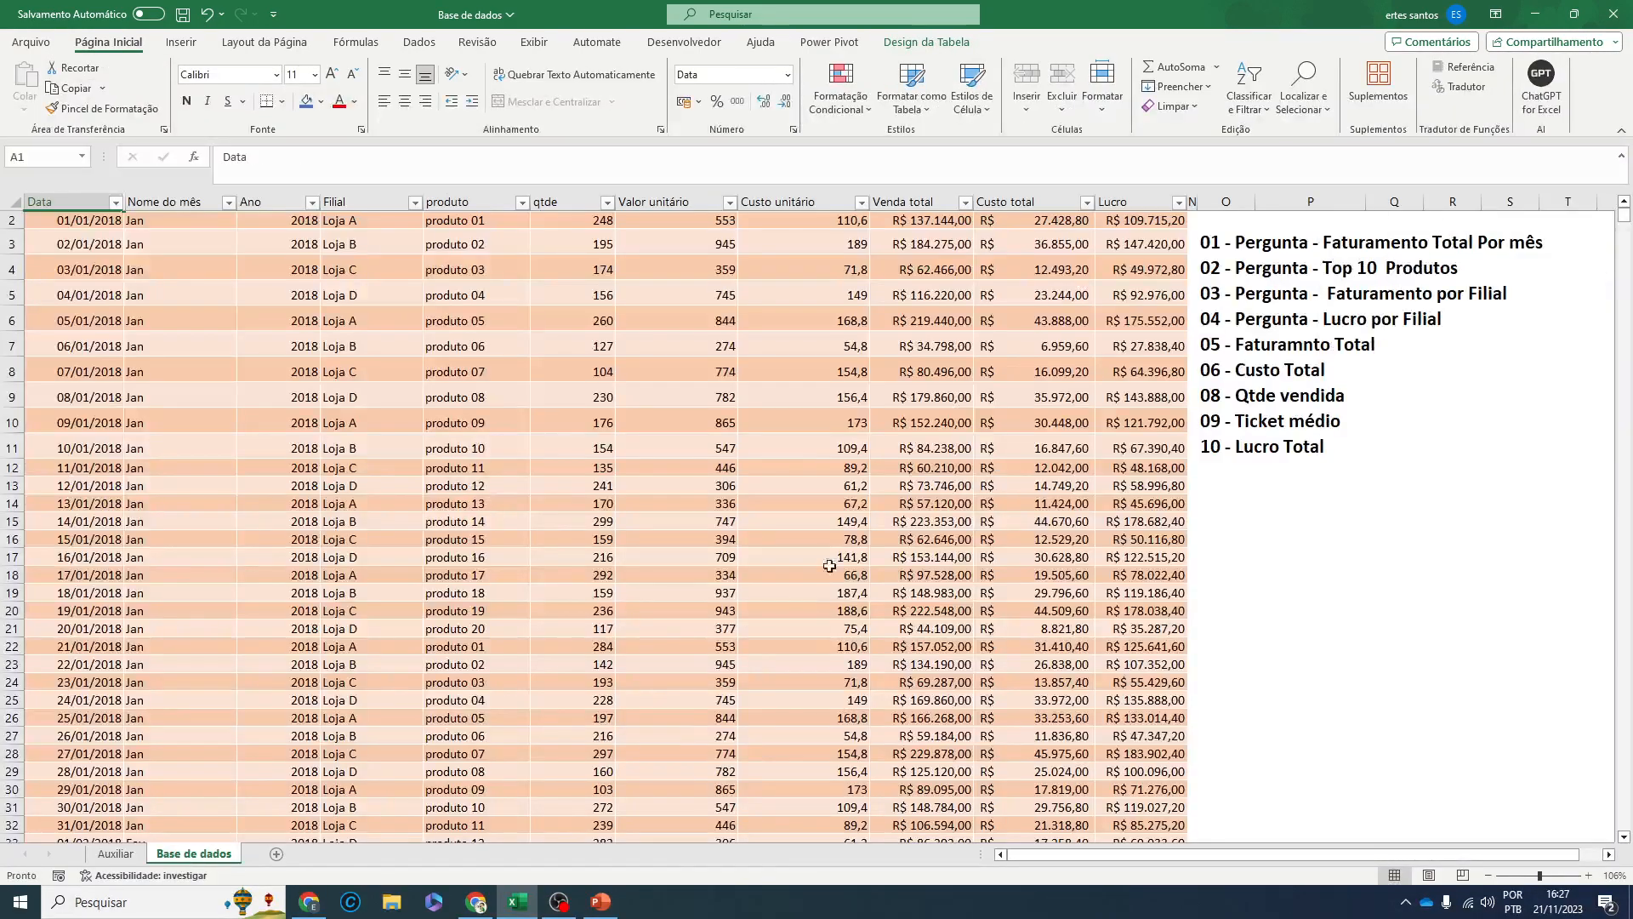
pyautogui.click(1252, 242)
pyautogui.moveTo(1239, 245)
pyautogui.mouseDown()
pyautogui.moveTo(1263, 243)
pyautogui.moveTo(1227, 244)
pyautogui.mouseUp()
pyautogui.click(355, 101)
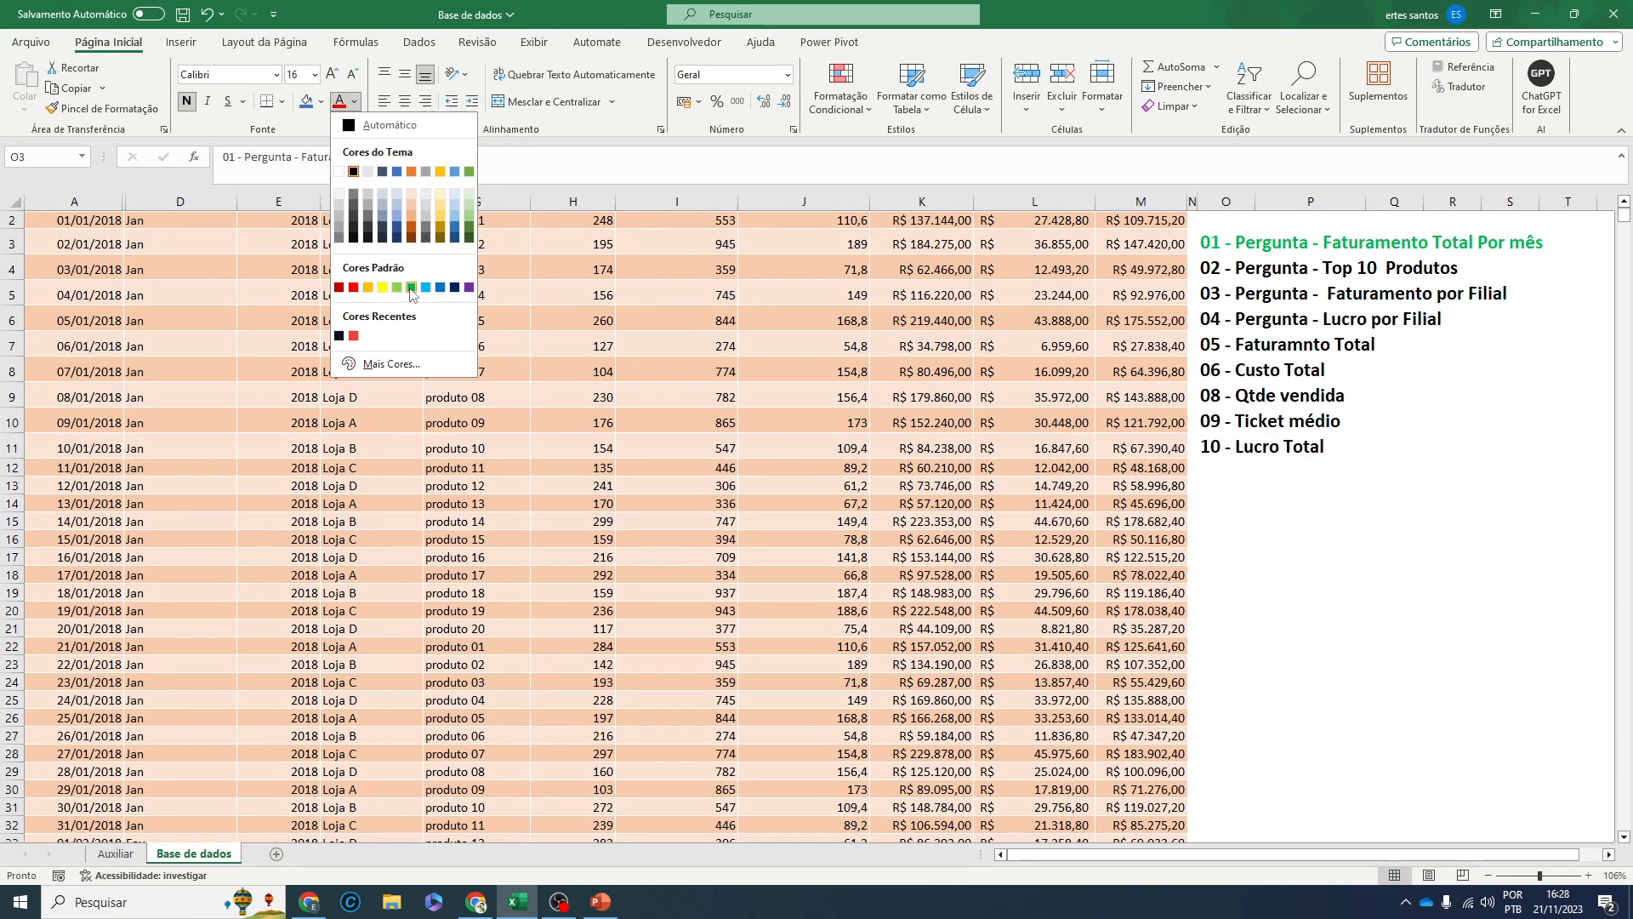
pyautogui.click(411, 288)
pyautogui.click(1463, 610)
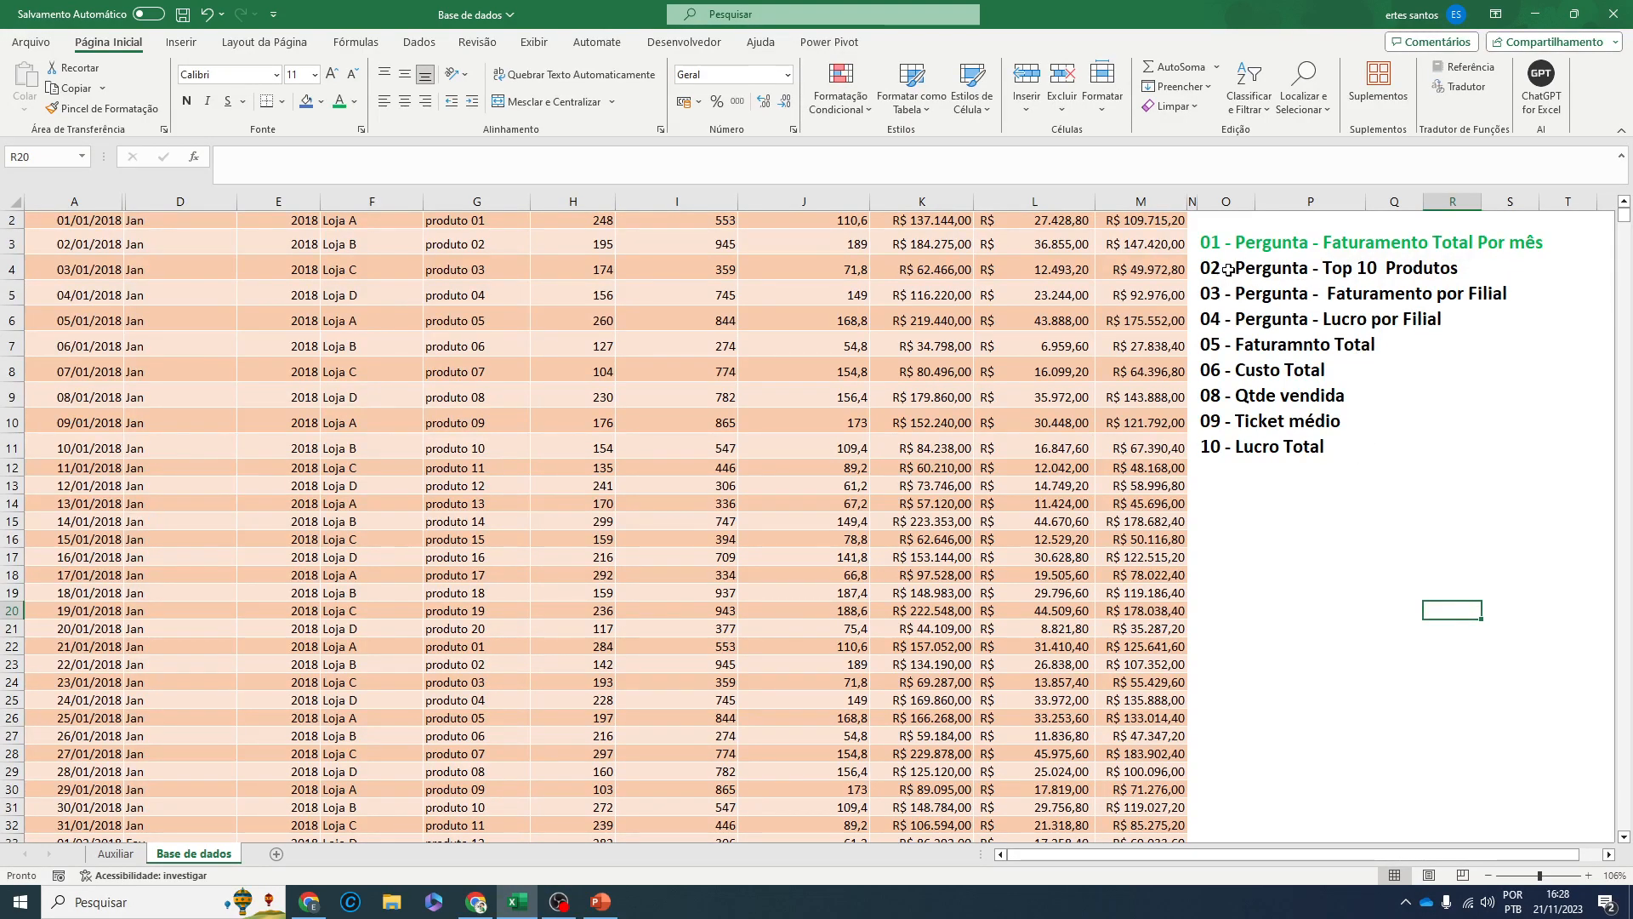
# - Copy the monthly PivotTable on the Auxiliar sheet to D3 and fit columns D and E to their contents
pyautogui.click(1227, 269)
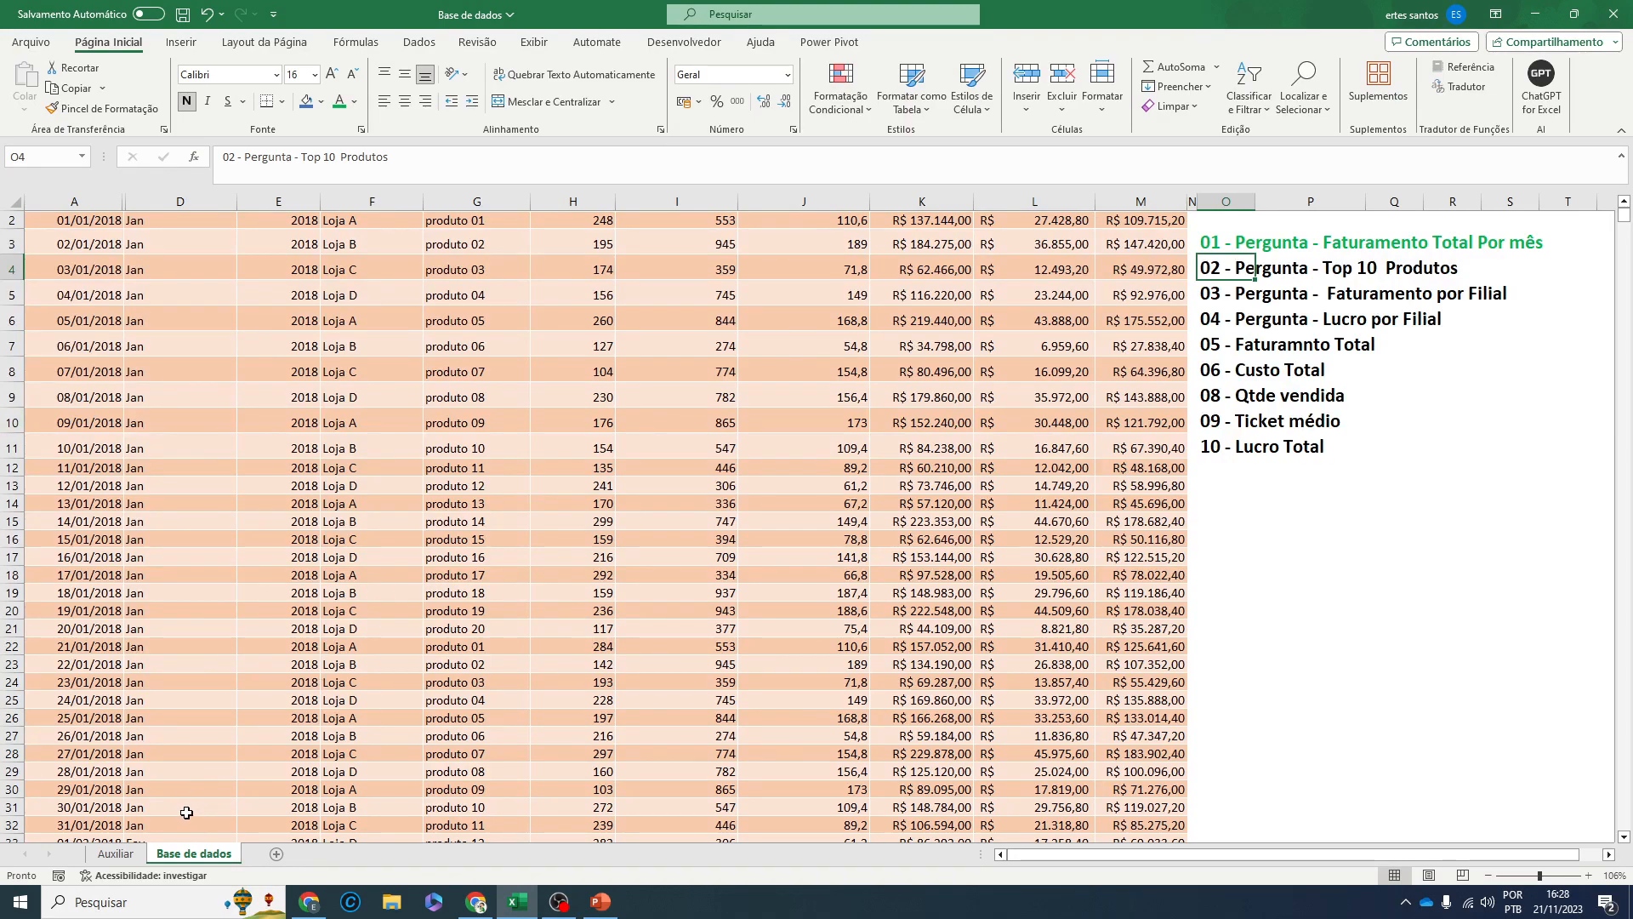
pyautogui.click(109, 854)
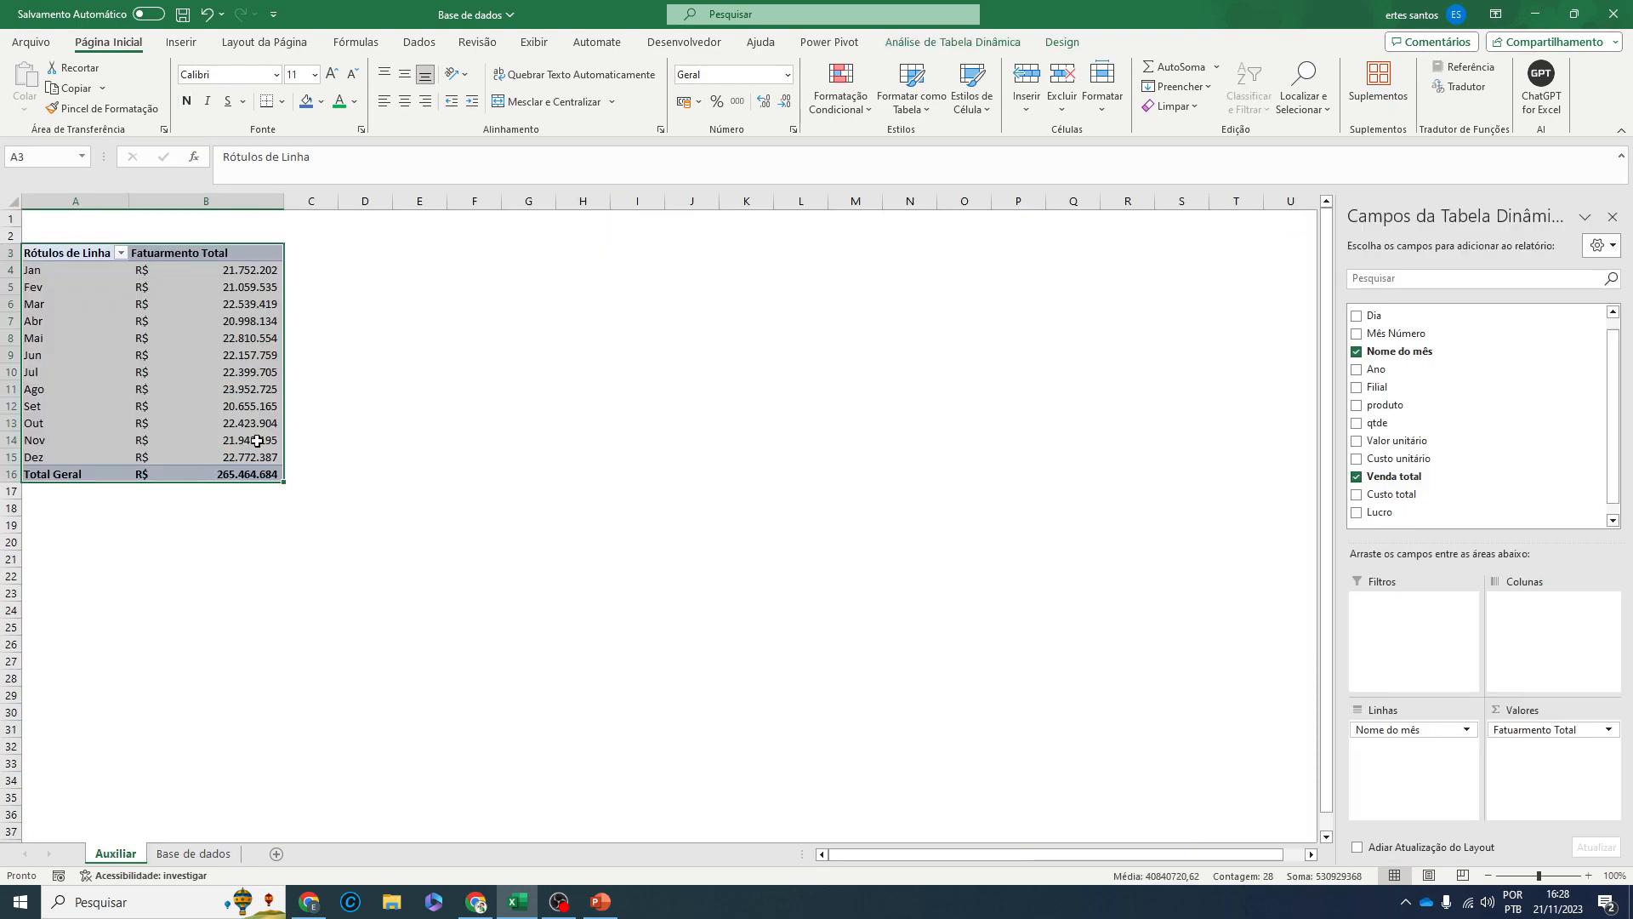
pyautogui.click(472, 387)
pyautogui.click(48, 254)
pyautogui.moveTo(49, 255); pyautogui.dragTo(258, 474)
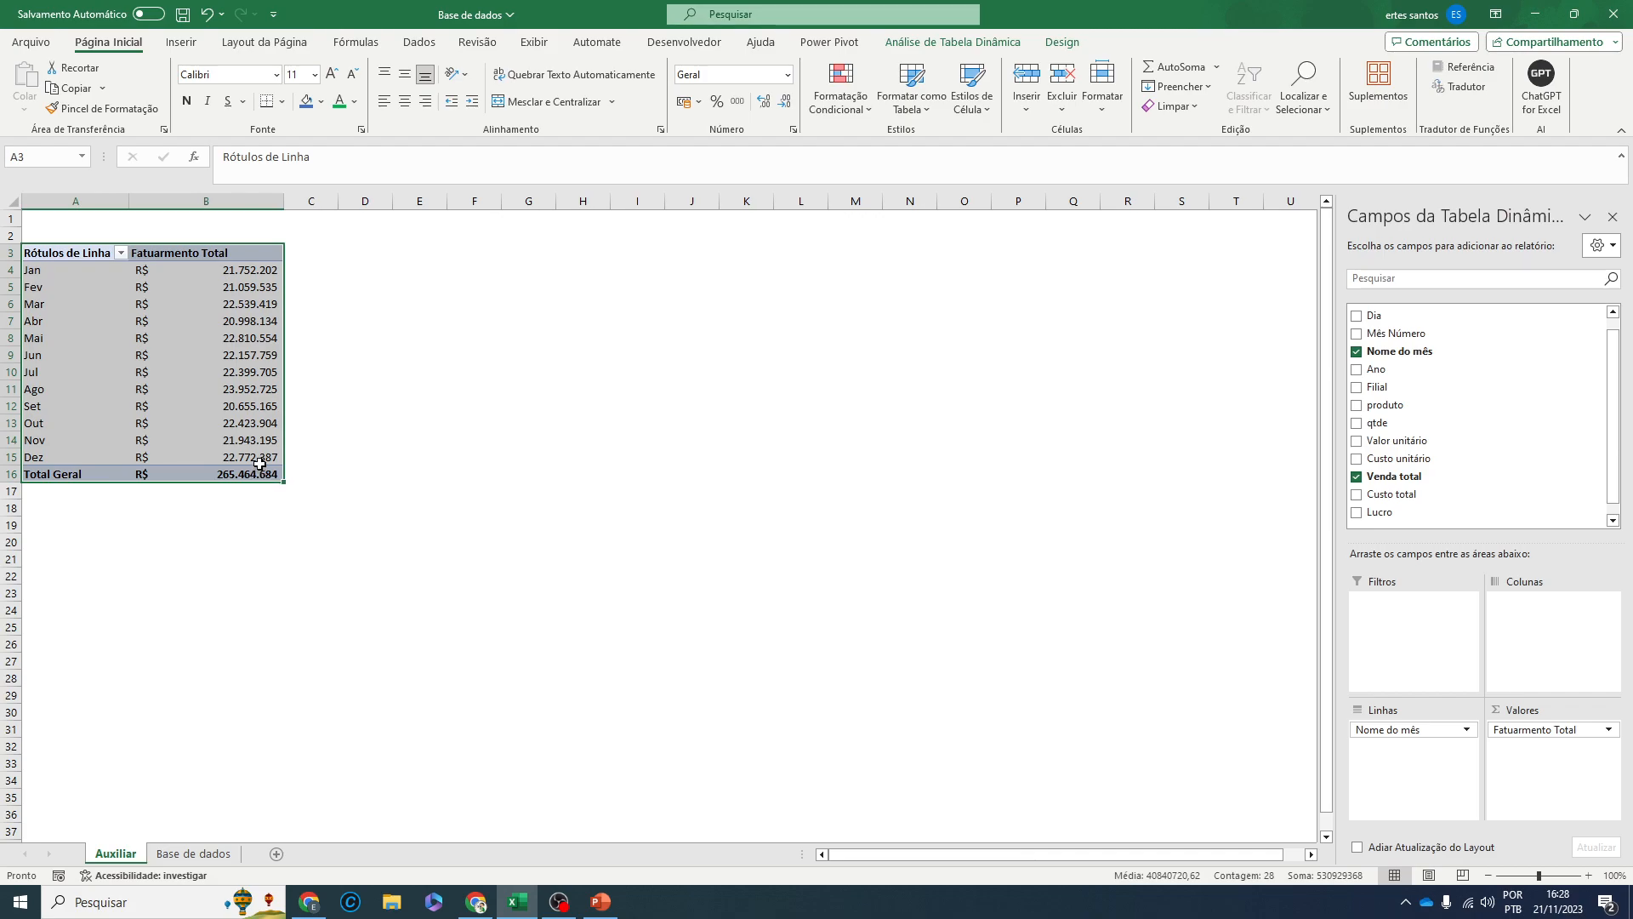
pyautogui.hotkey('ctrl', 'c')
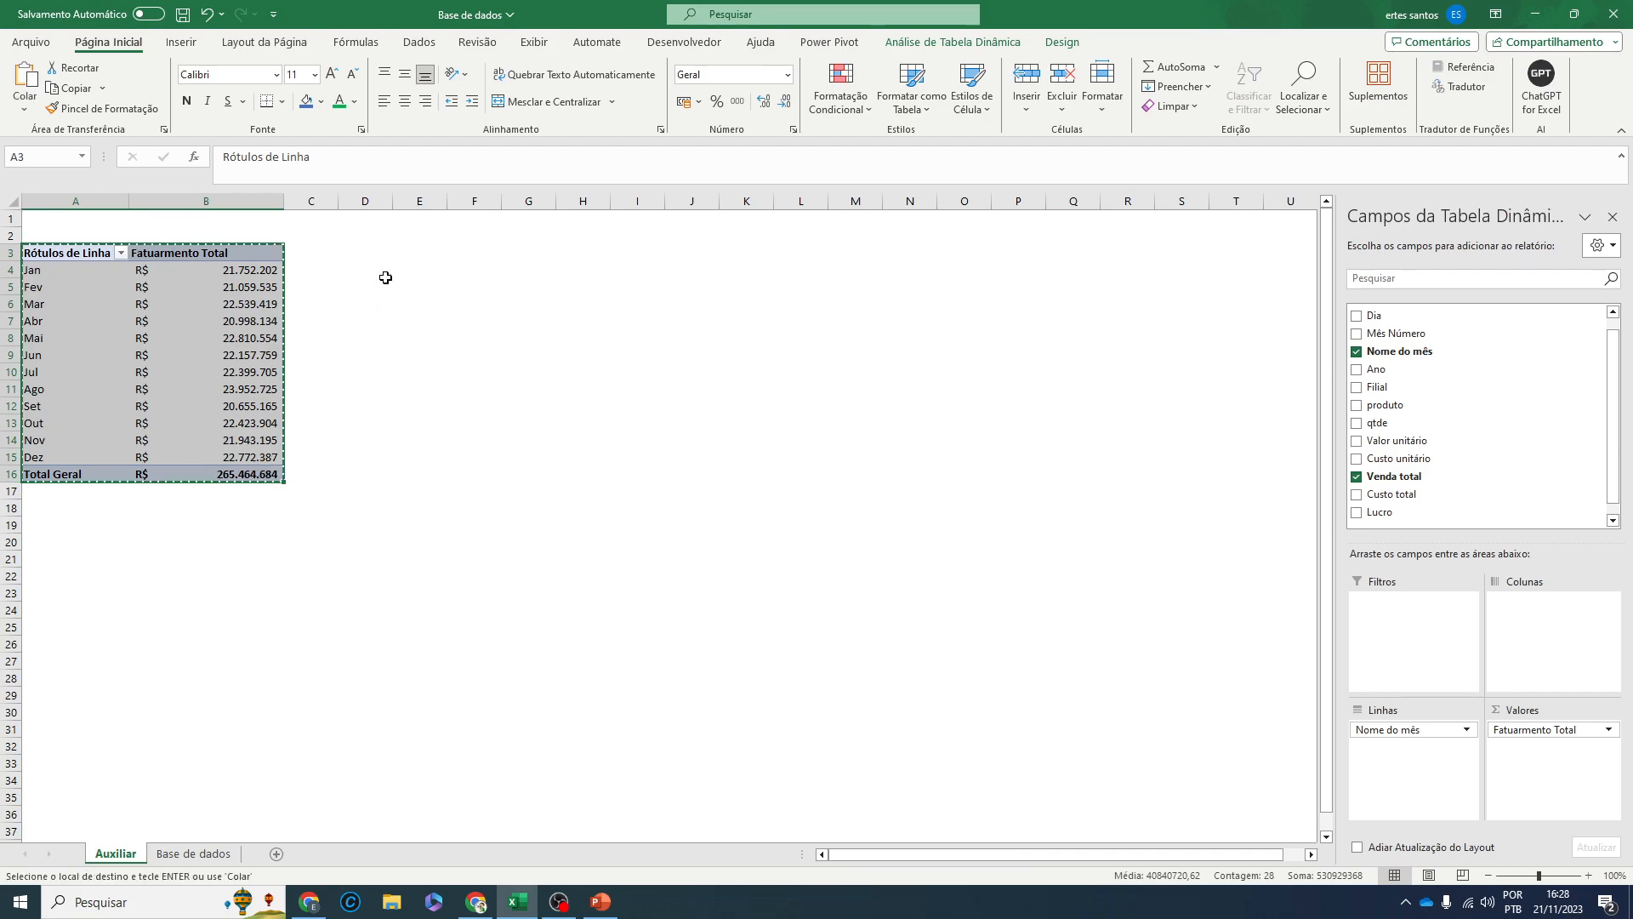
pyautogui.click(355, 247)
pyautogui.hotkey('ctrl', 'v')
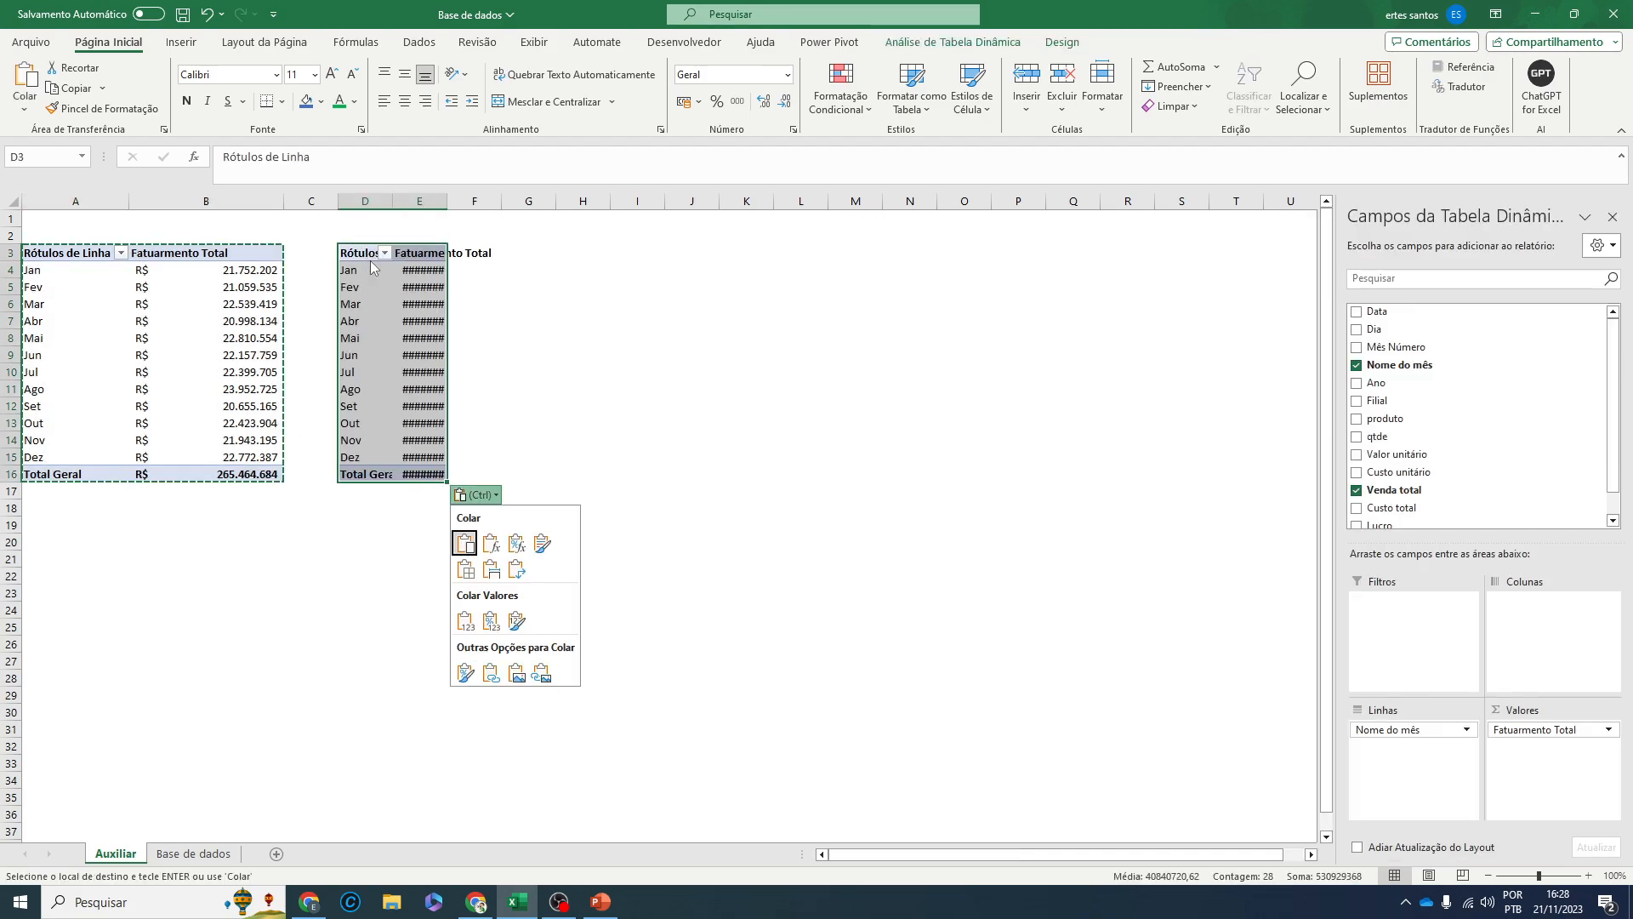
pyautogui.click(395, 207)
pyautogui.doubleClick(395, 207)
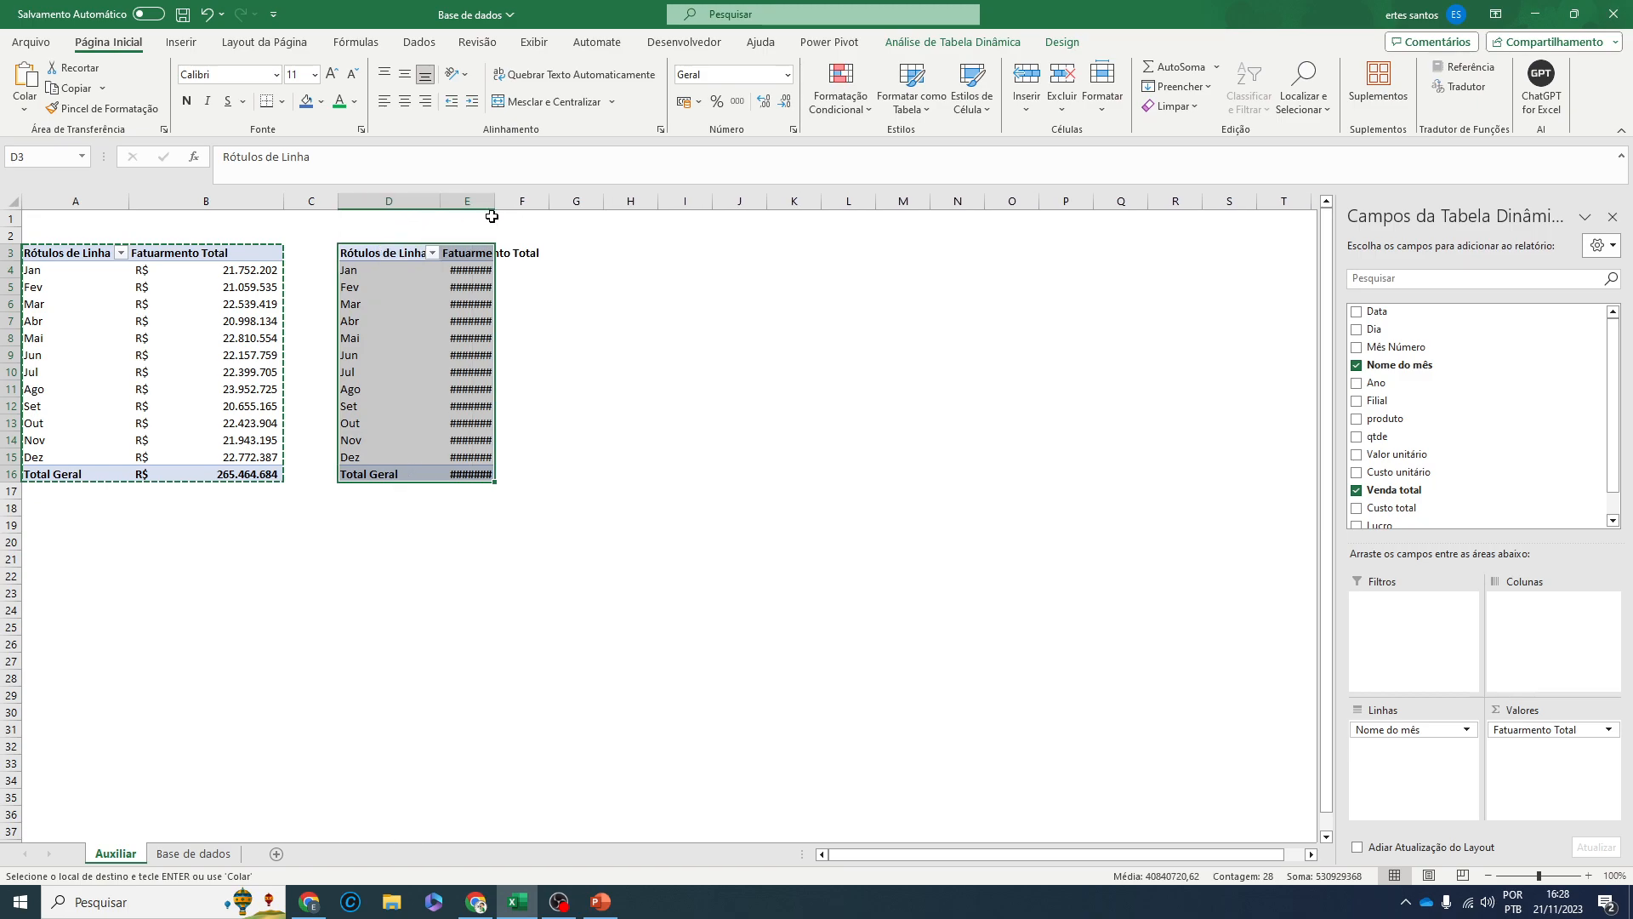
pyautogui.doubleClick(494, 207)
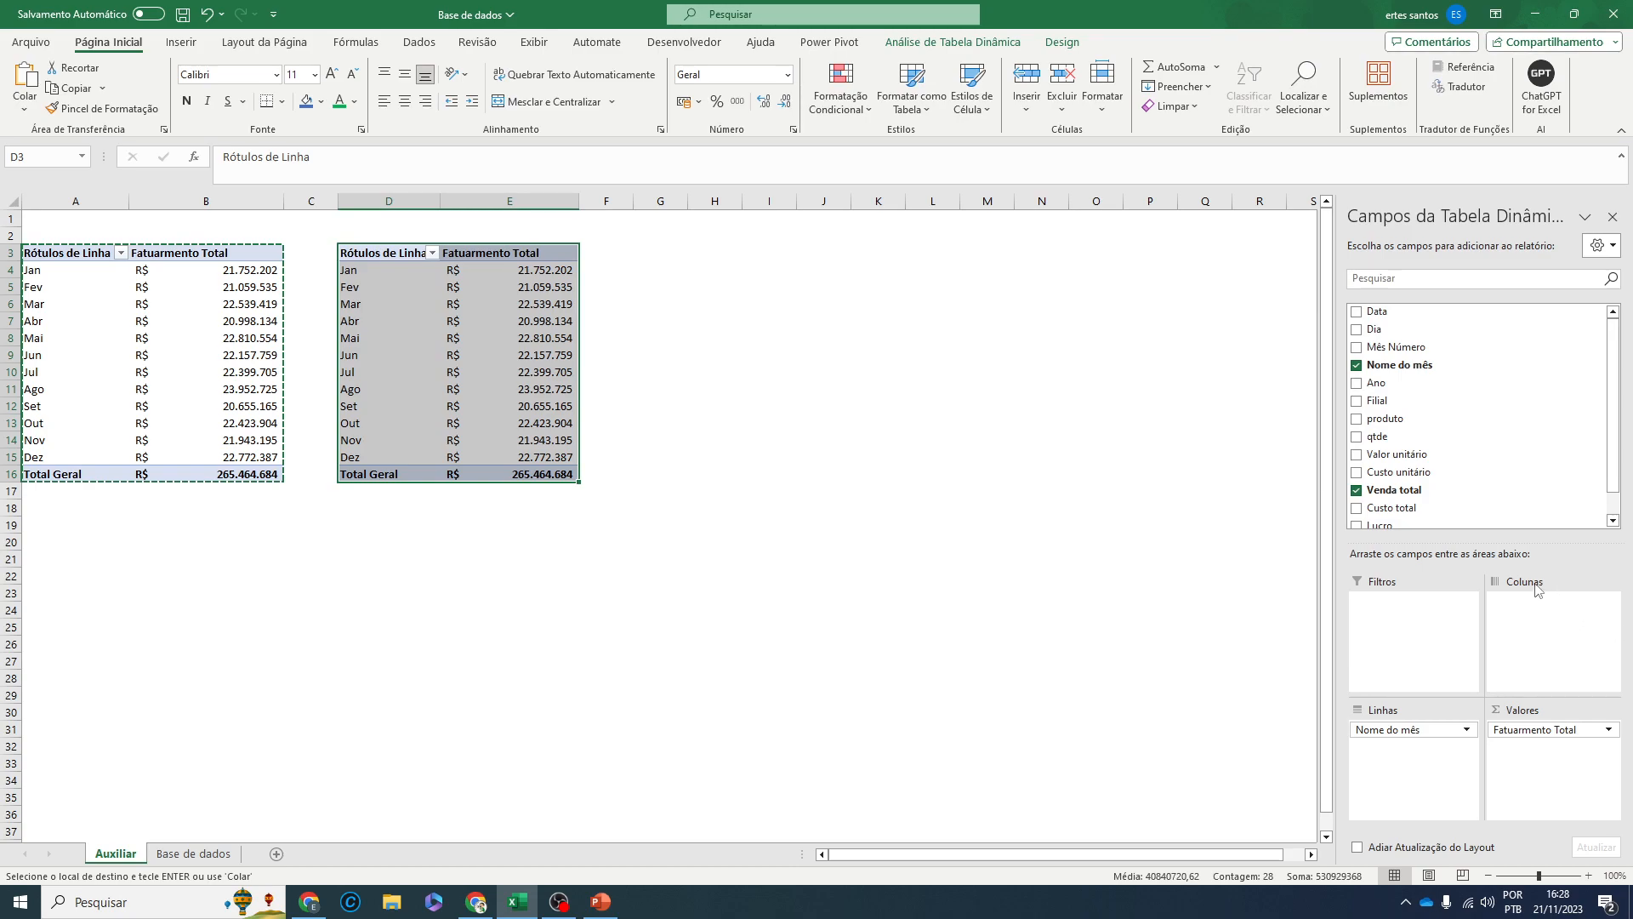
# - Replace the Nome do mês row field with produto in the copied PivotTable at D3
pyautogui.moveTo(1384, 729); pyautogui.dragTo(1177, 564)
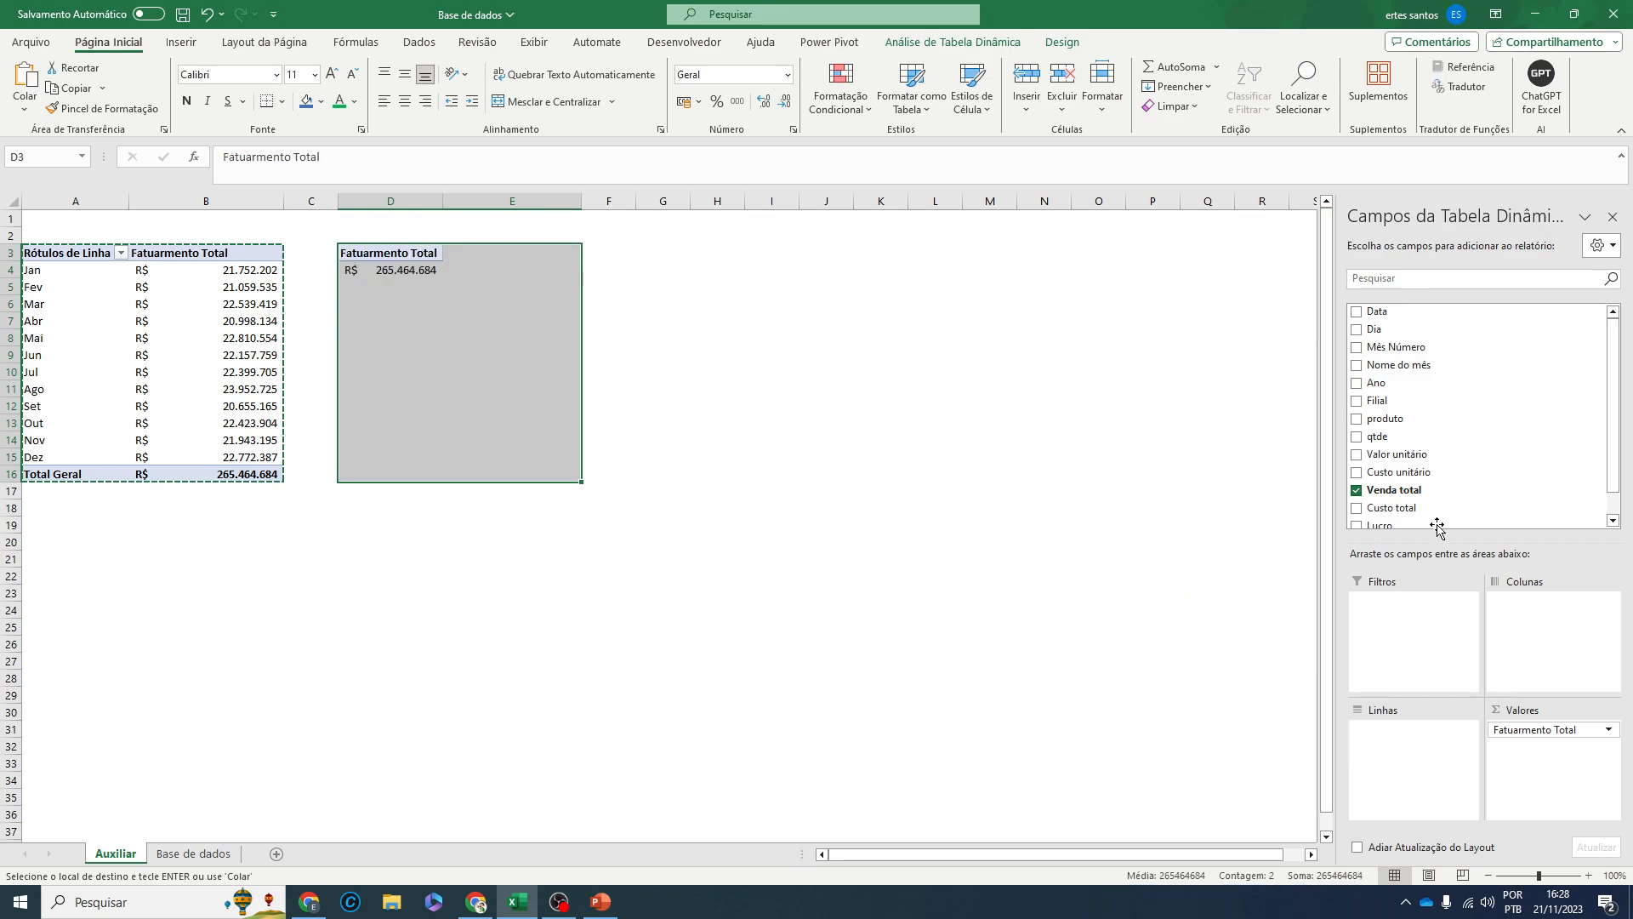
pyautogui.moveTo(1384, 418); pyautogui.dragTo(1386, 747)
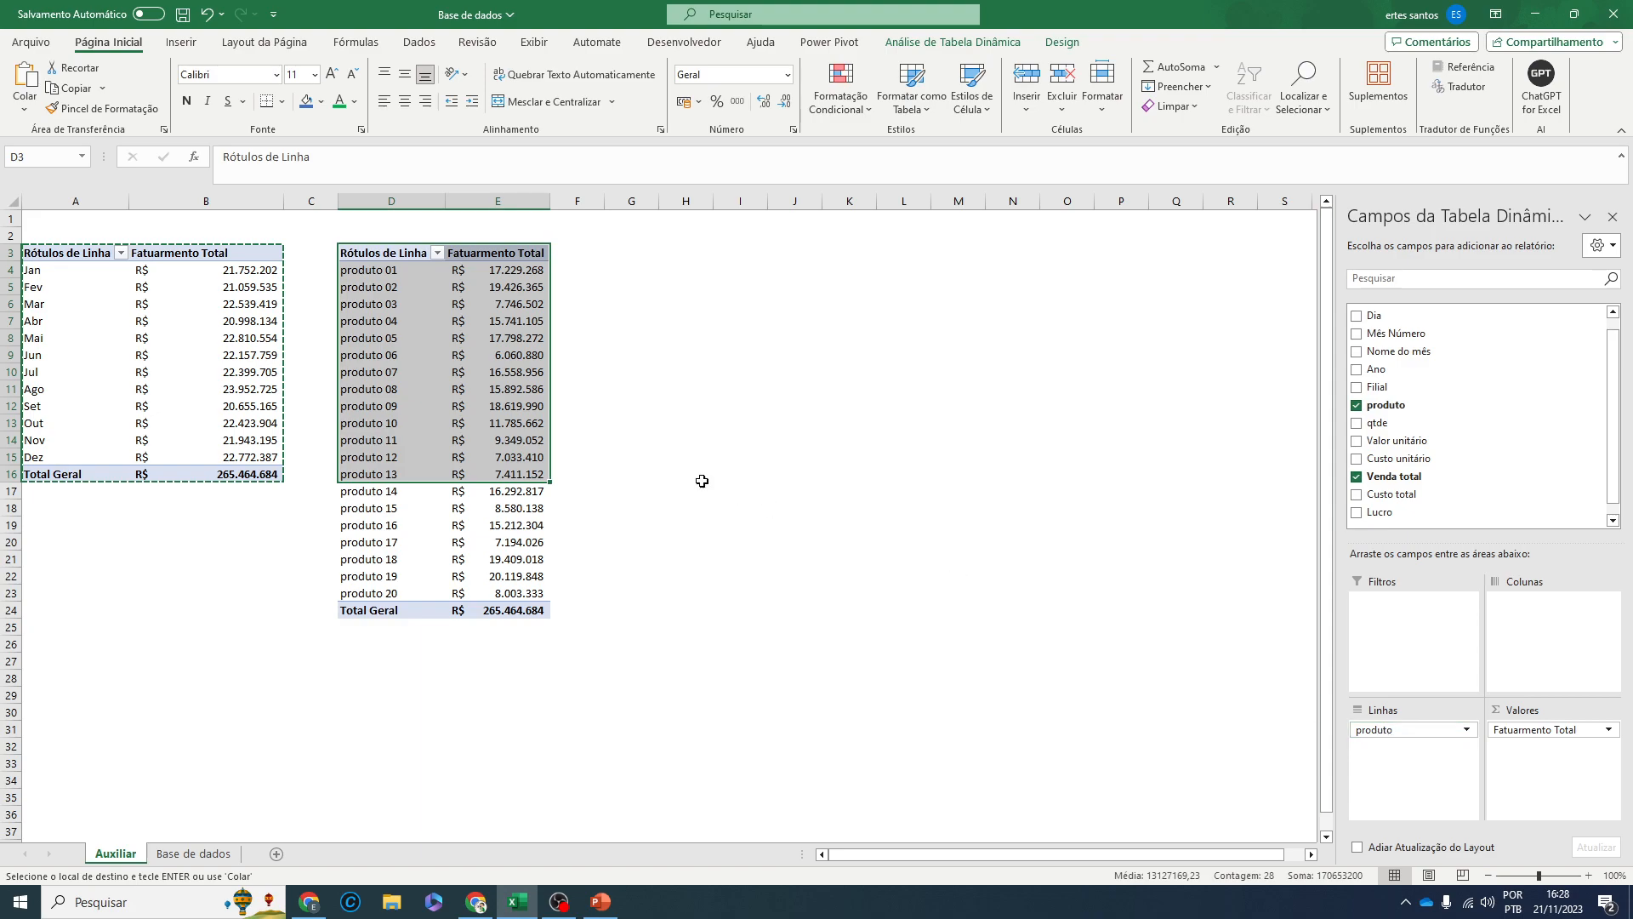
pyautogui.moveTo(393, 270); pyautogui.dragTo(516, 593)
pyautogui.moveTo(473, 478)
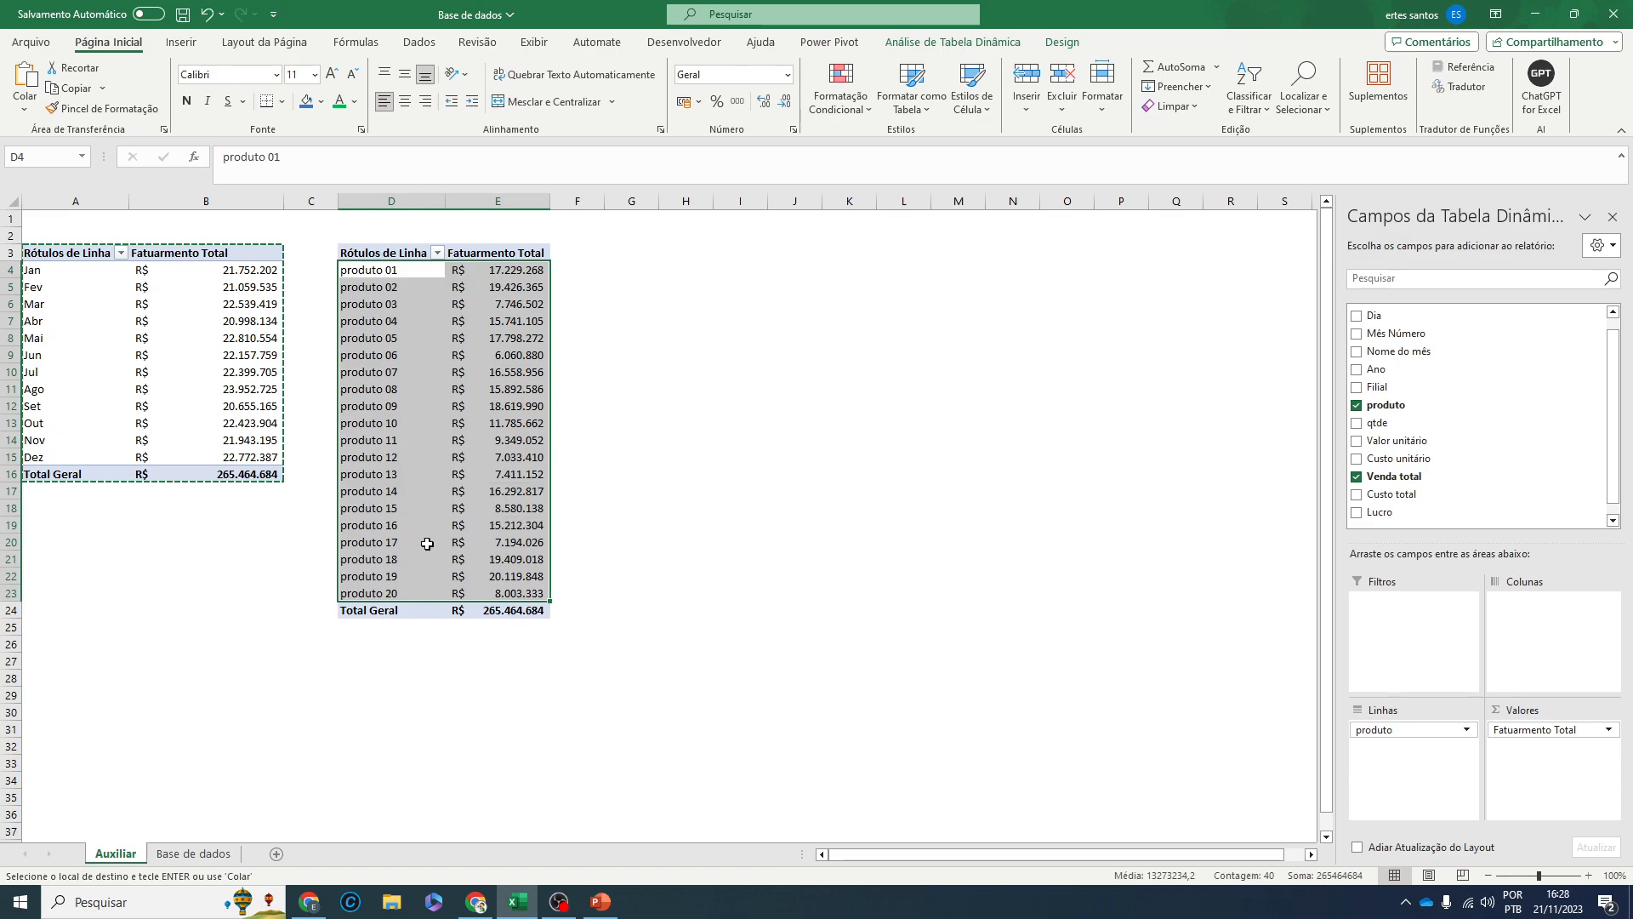
pyautogui.click(494, 582)
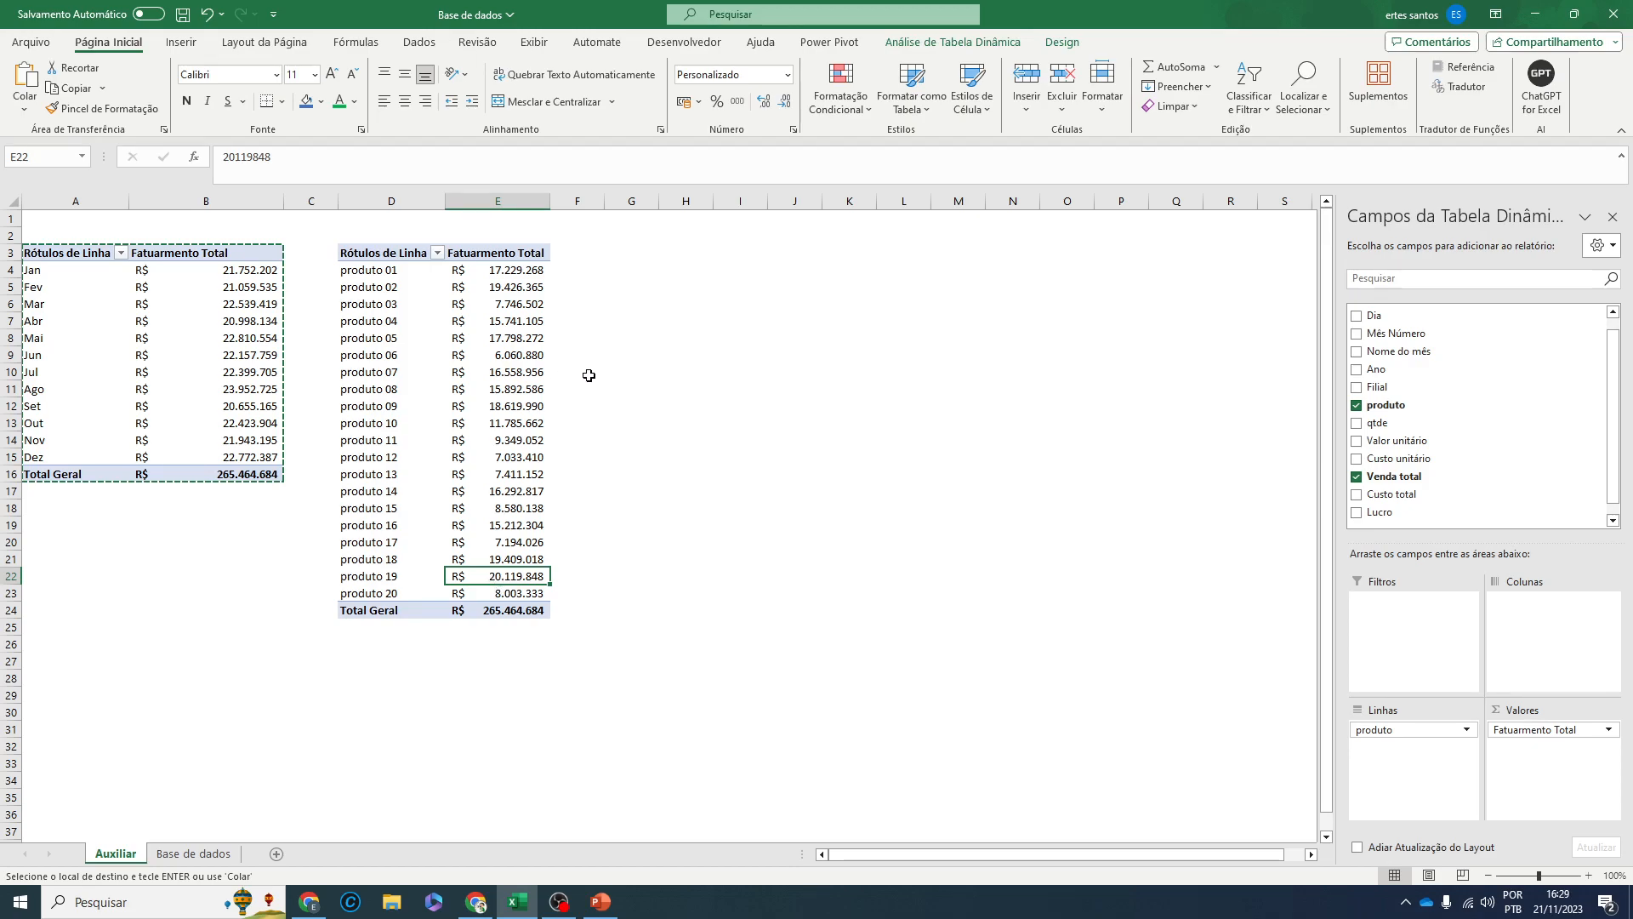
# - Filter the product PivotTable to the top 10 items (Primeiros, Itens) by Fatuarmento Total
pyautogui.click(438, 253)
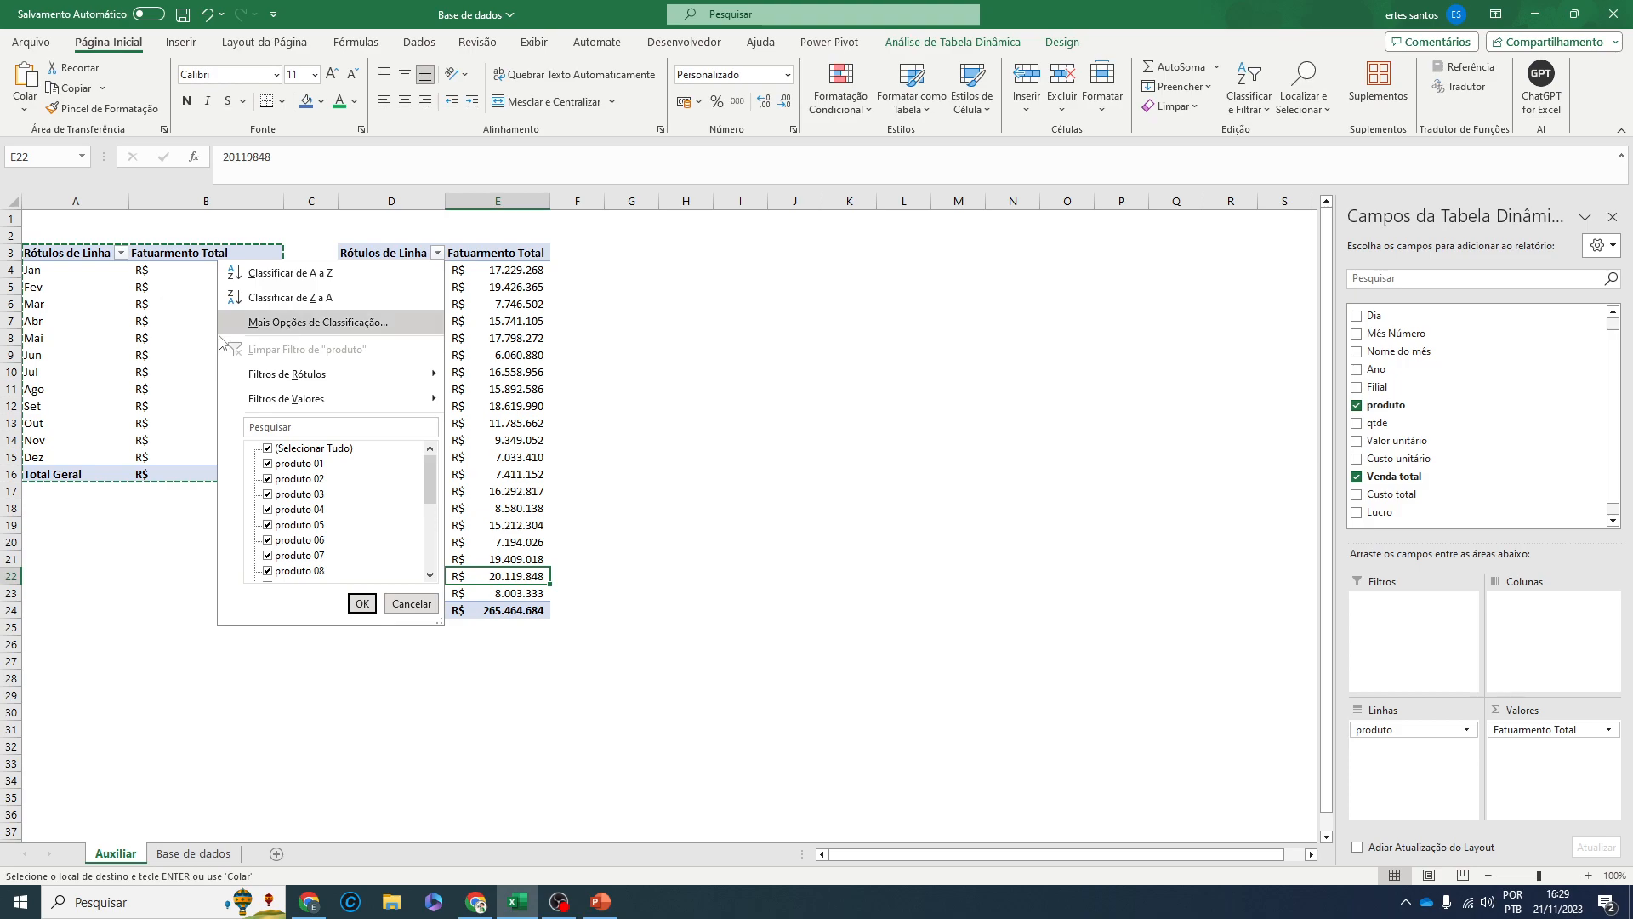
pyautogui.moveTo(294, 405)
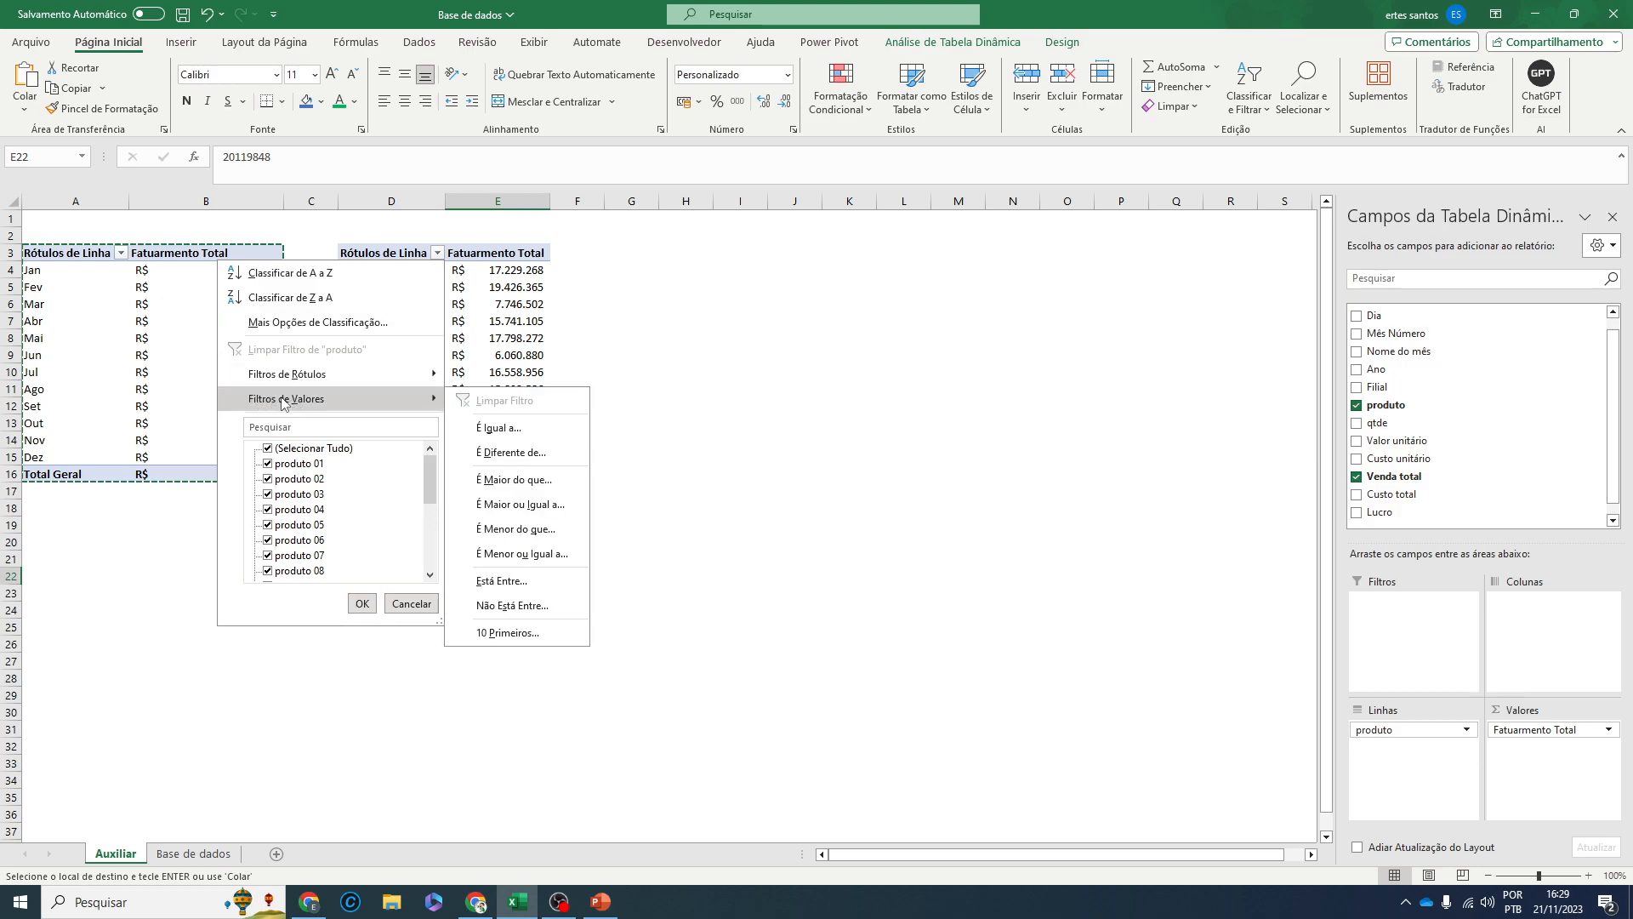
pyautogui.click(496, 633)
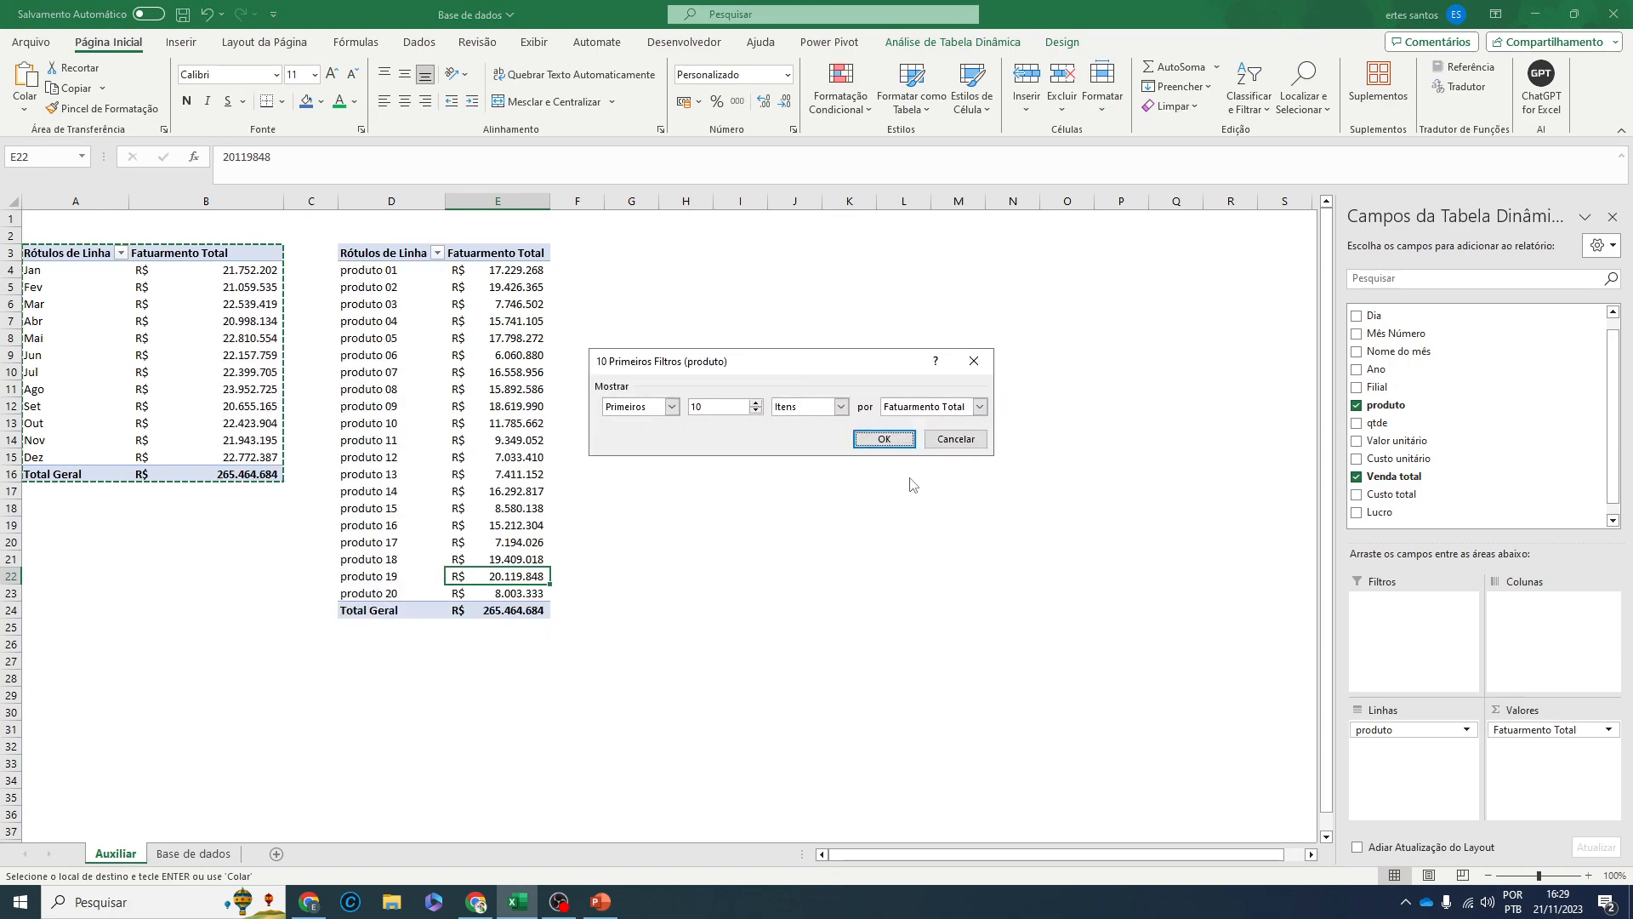
pyautogui.click(884, 439)
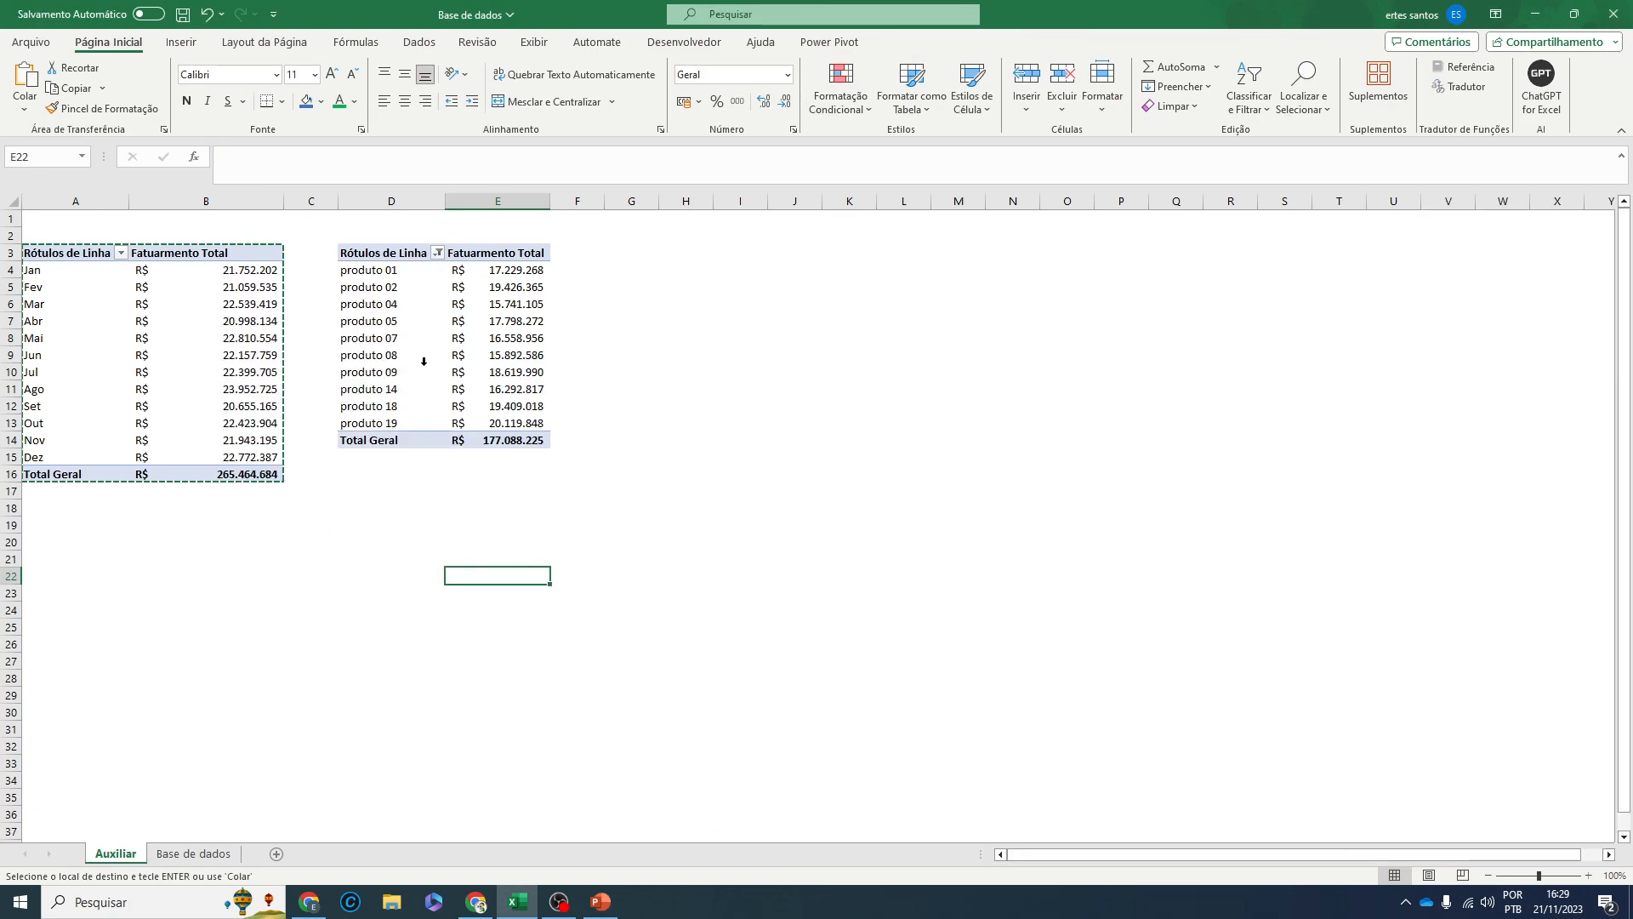
pyautogui.moveTo(356, 273); pyautogui.dragTo(513, 439)
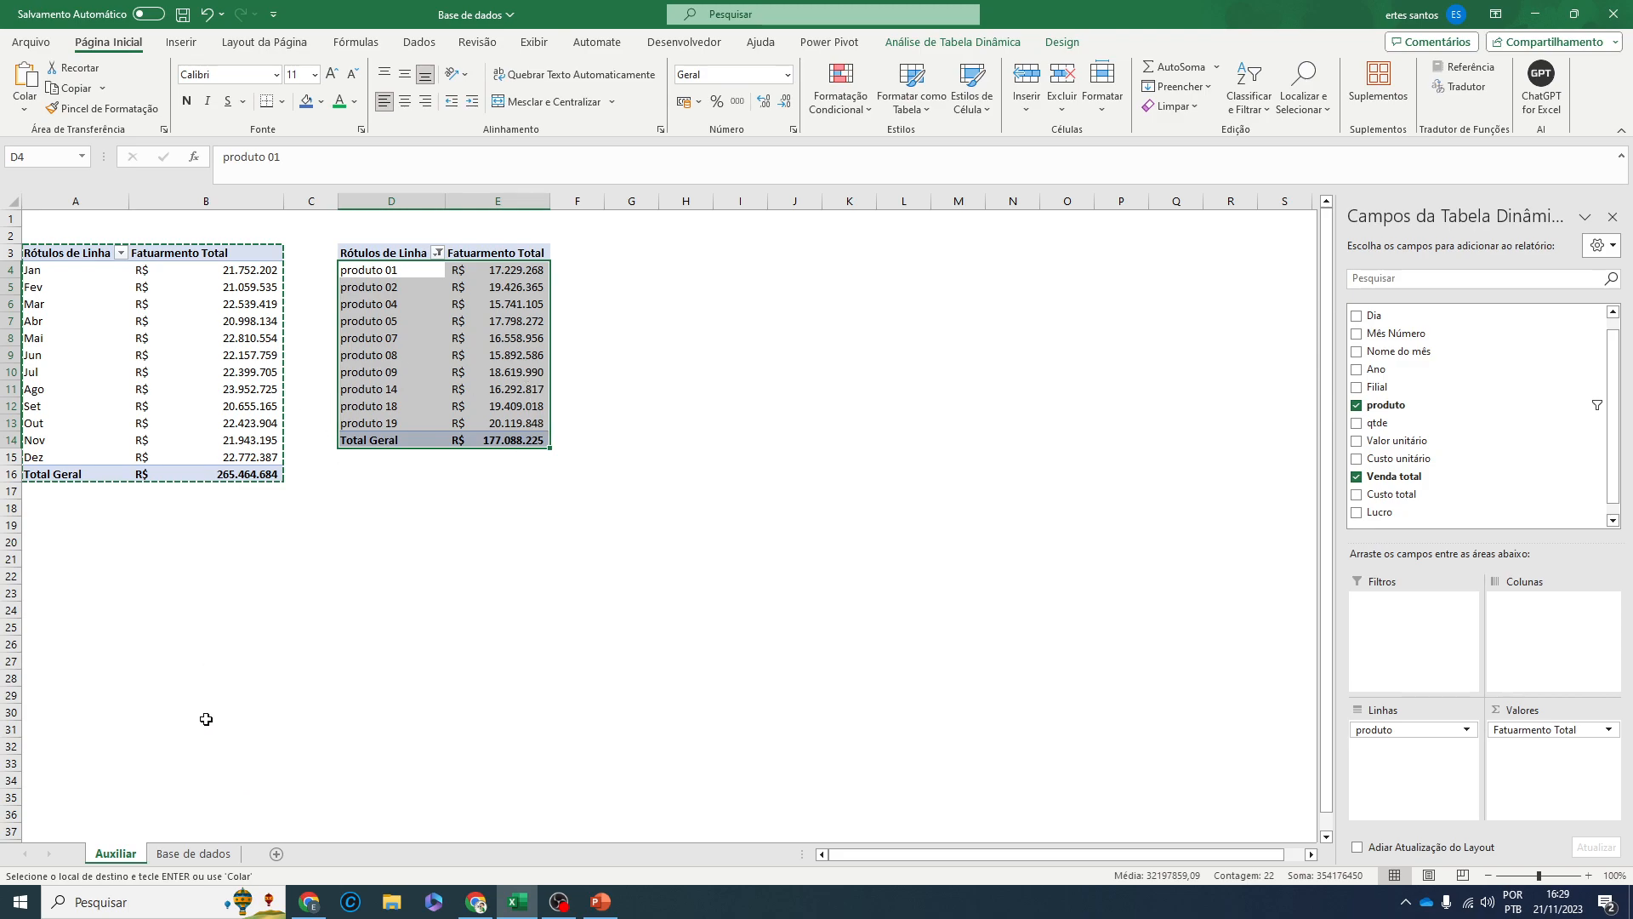
# - Colour the text of question 02, Top 10 Produtos, green in O4 of the Base de dados sheet
pyautogui.click(194, 853)
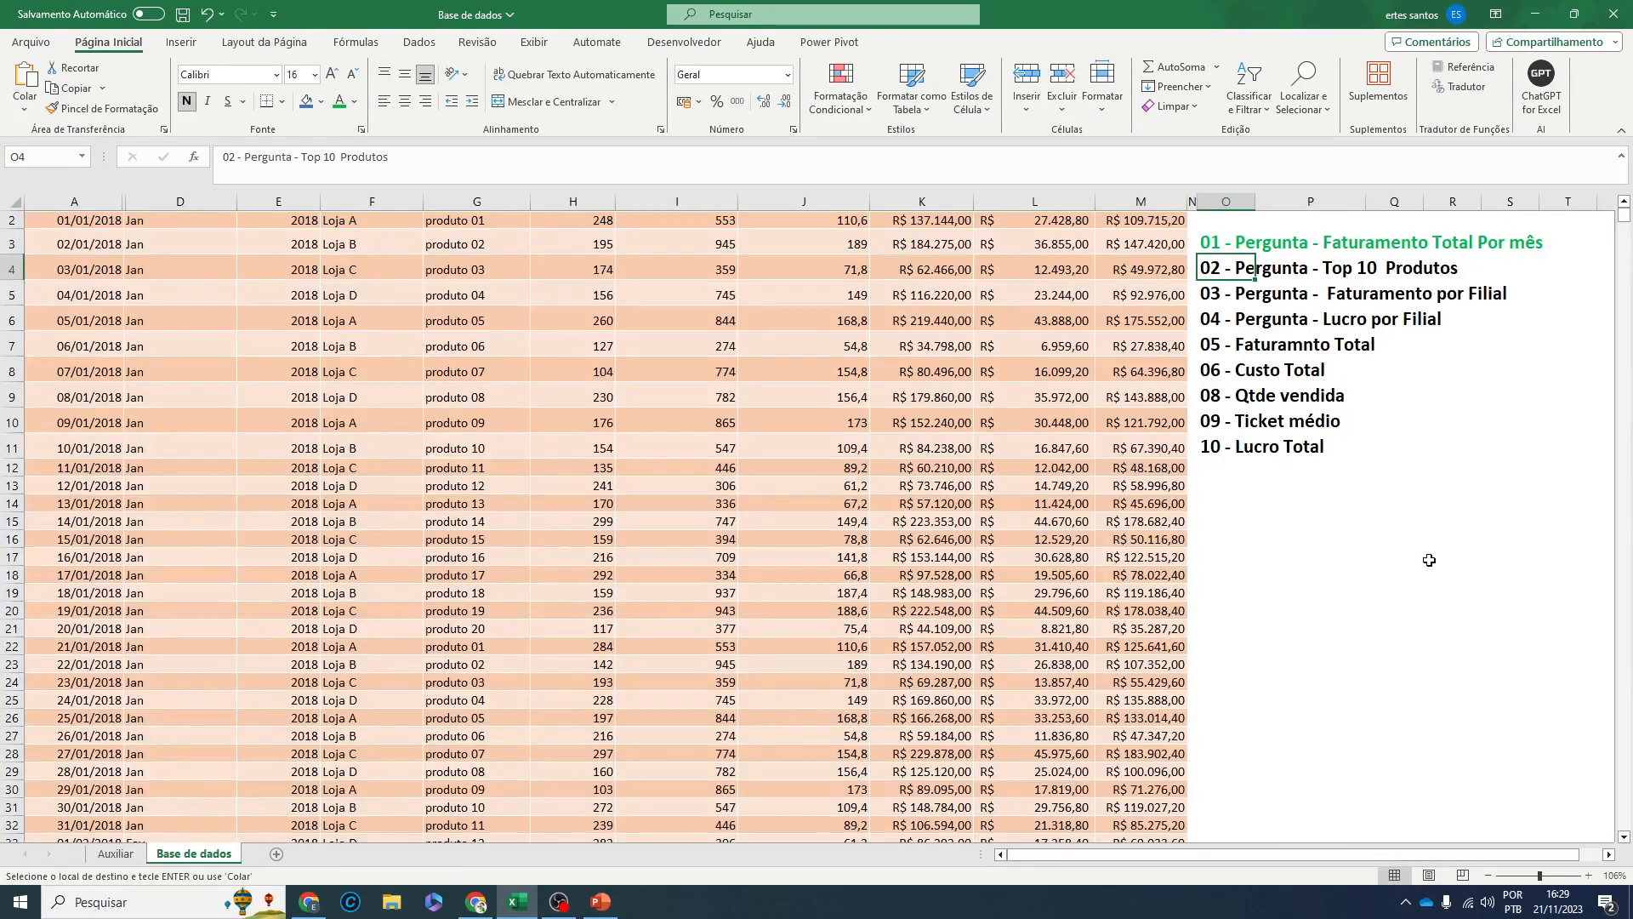
pyautogui.click(340, 101)
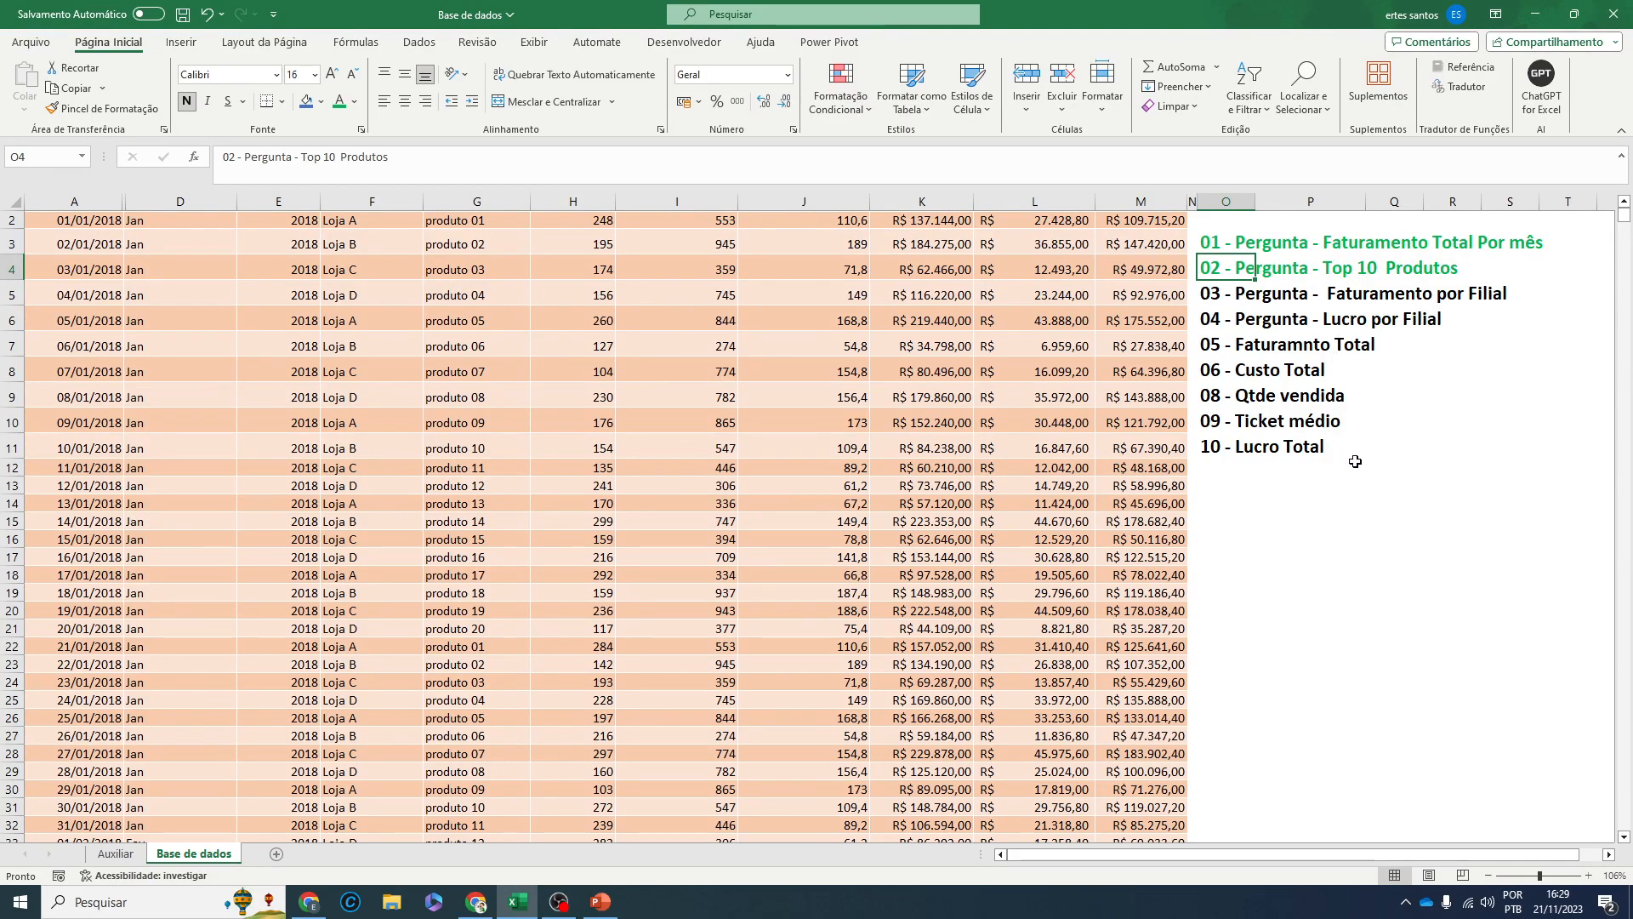
pyautogui.click(1222, 295)
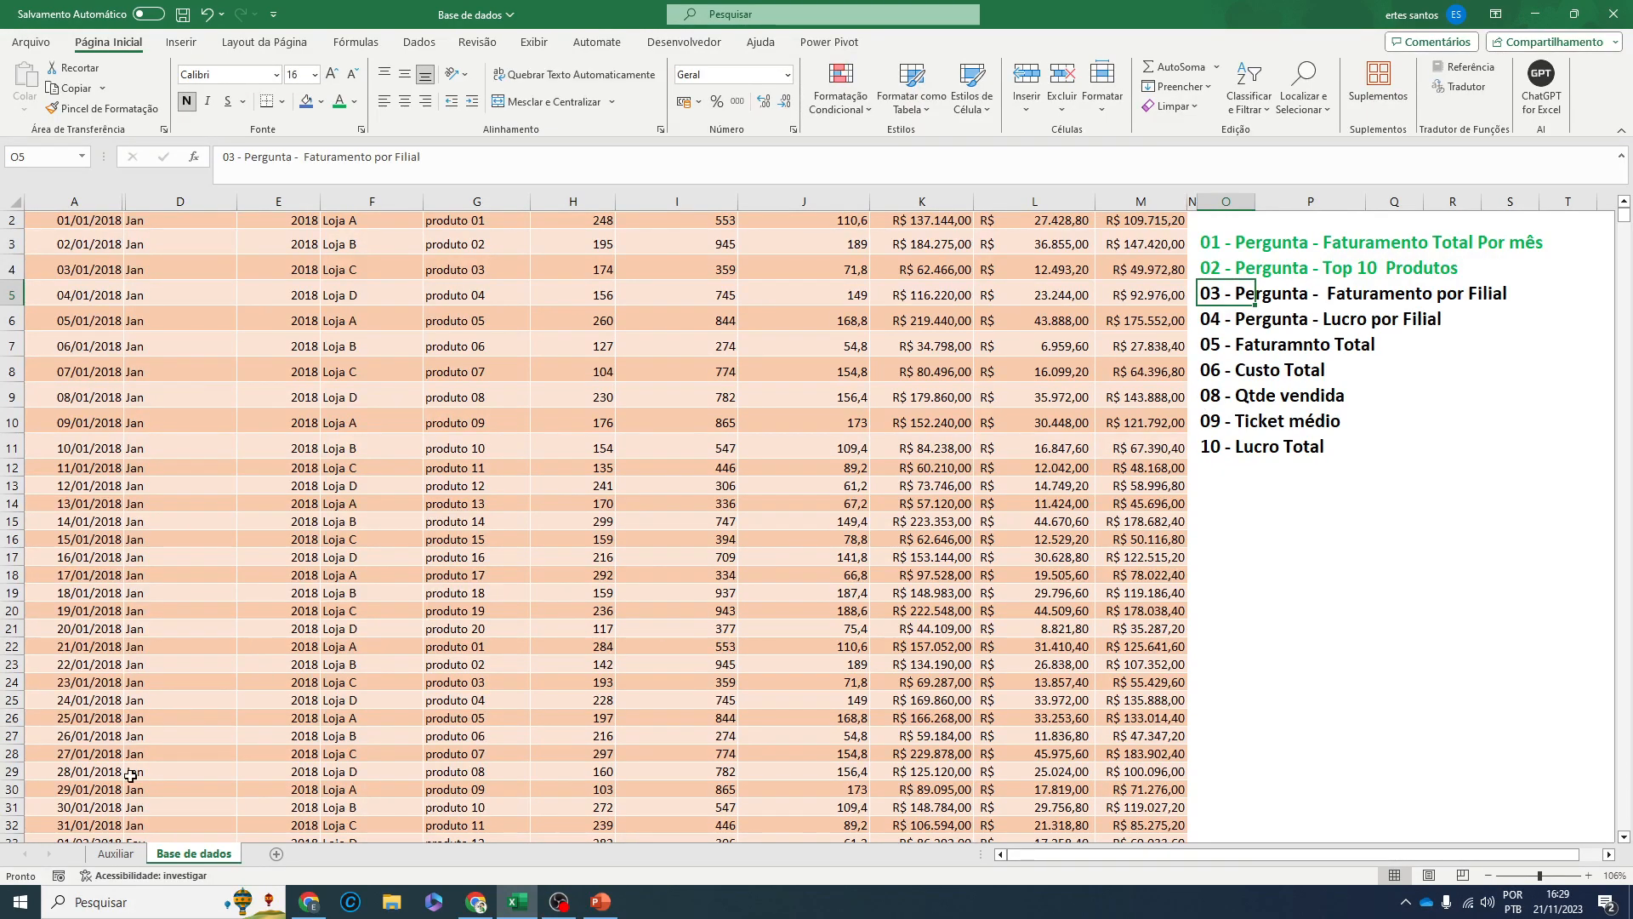
# - Give the top 10 products PivotTable on the Auxiliar sheet a name containing "Top"
pyautogui.click(117, 853)
pyautogui.click(558, 591)
pyautogui.moveTo(381, 255); pyautogui.dragTo(505, 436)
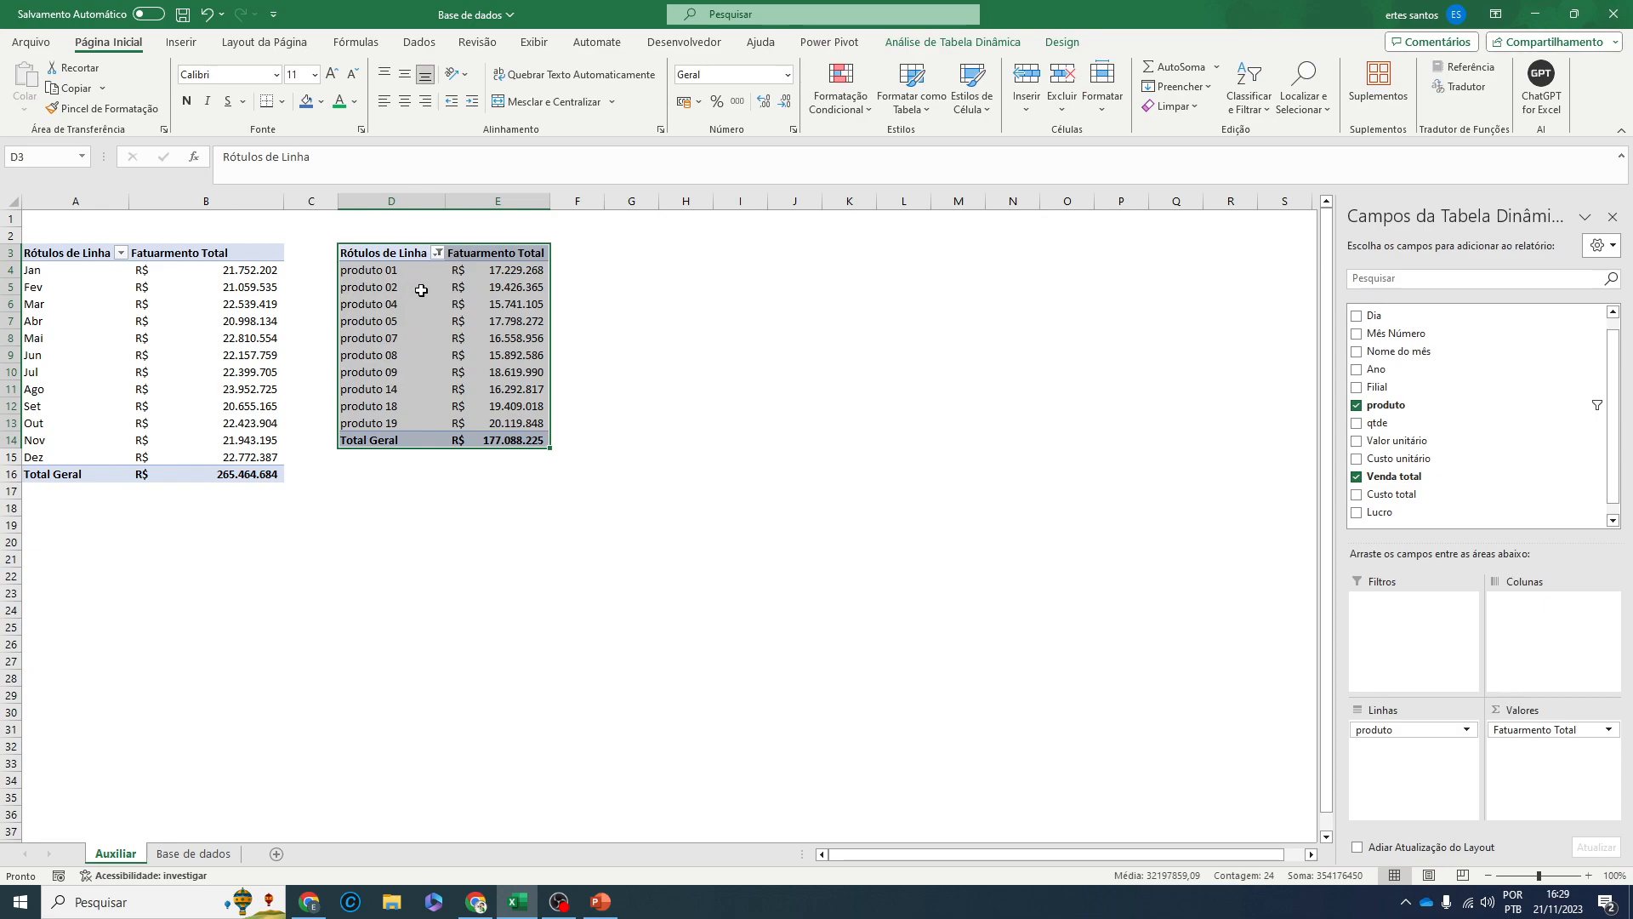
pyautogui.moveTo(390, 257); pyautogui.dragTo(510, 438)
pyautogui.click(937, 44)
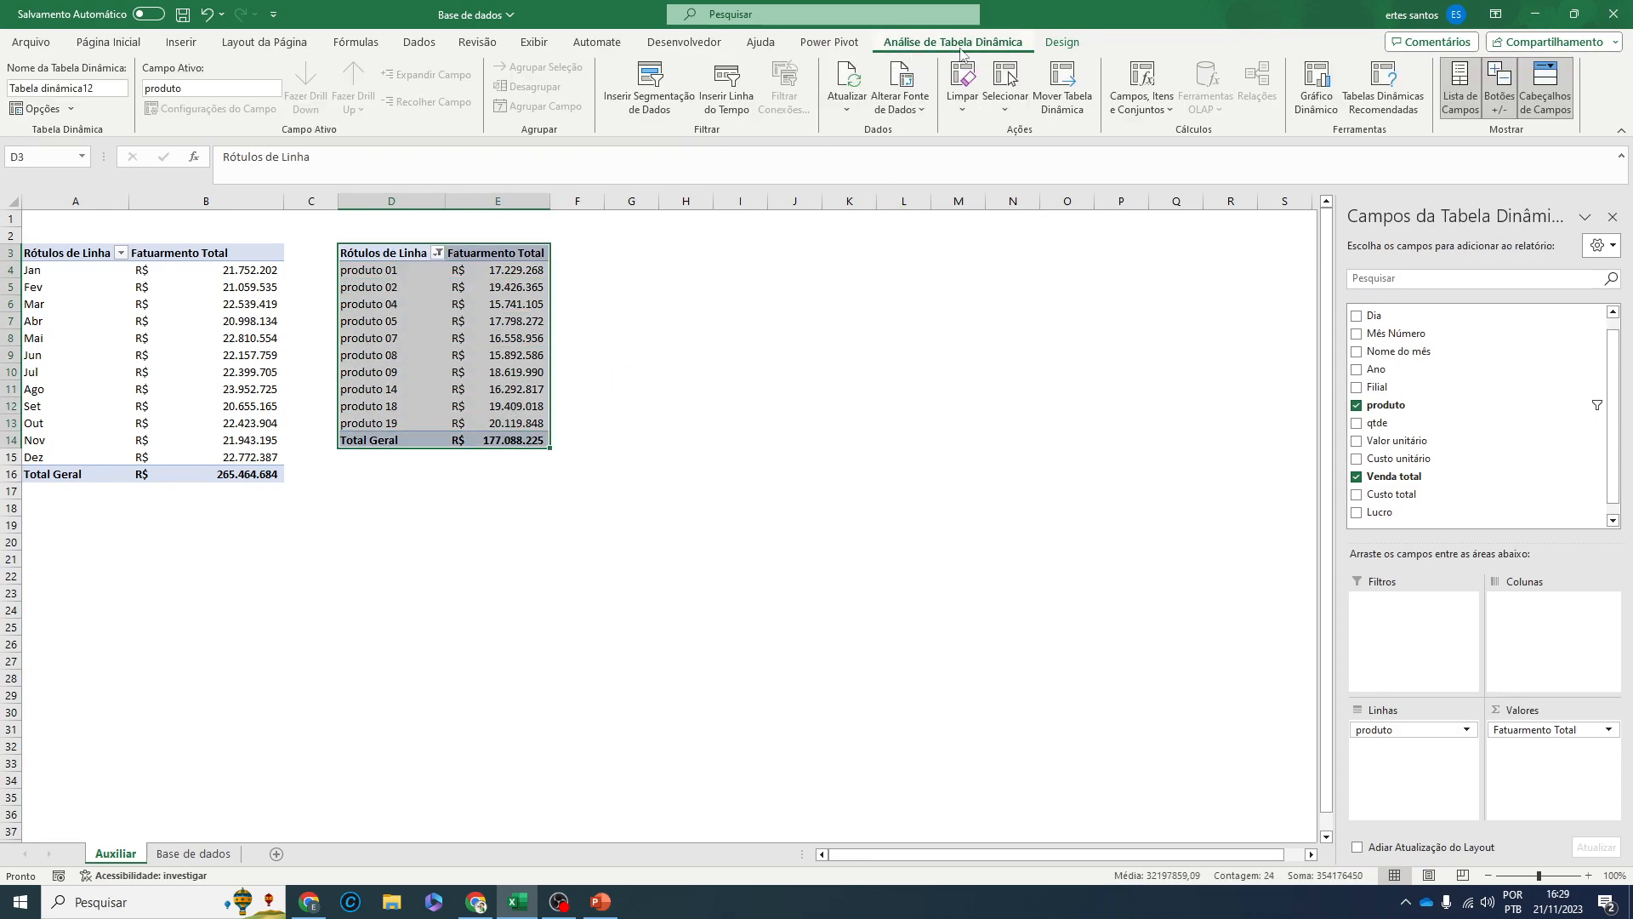
pyautogui.click(87, 90)
pyautogui.press('BackSpace')
pyautogui.write('Top')
pyautogui.press('Return')
pyautogui.click(648, 362)
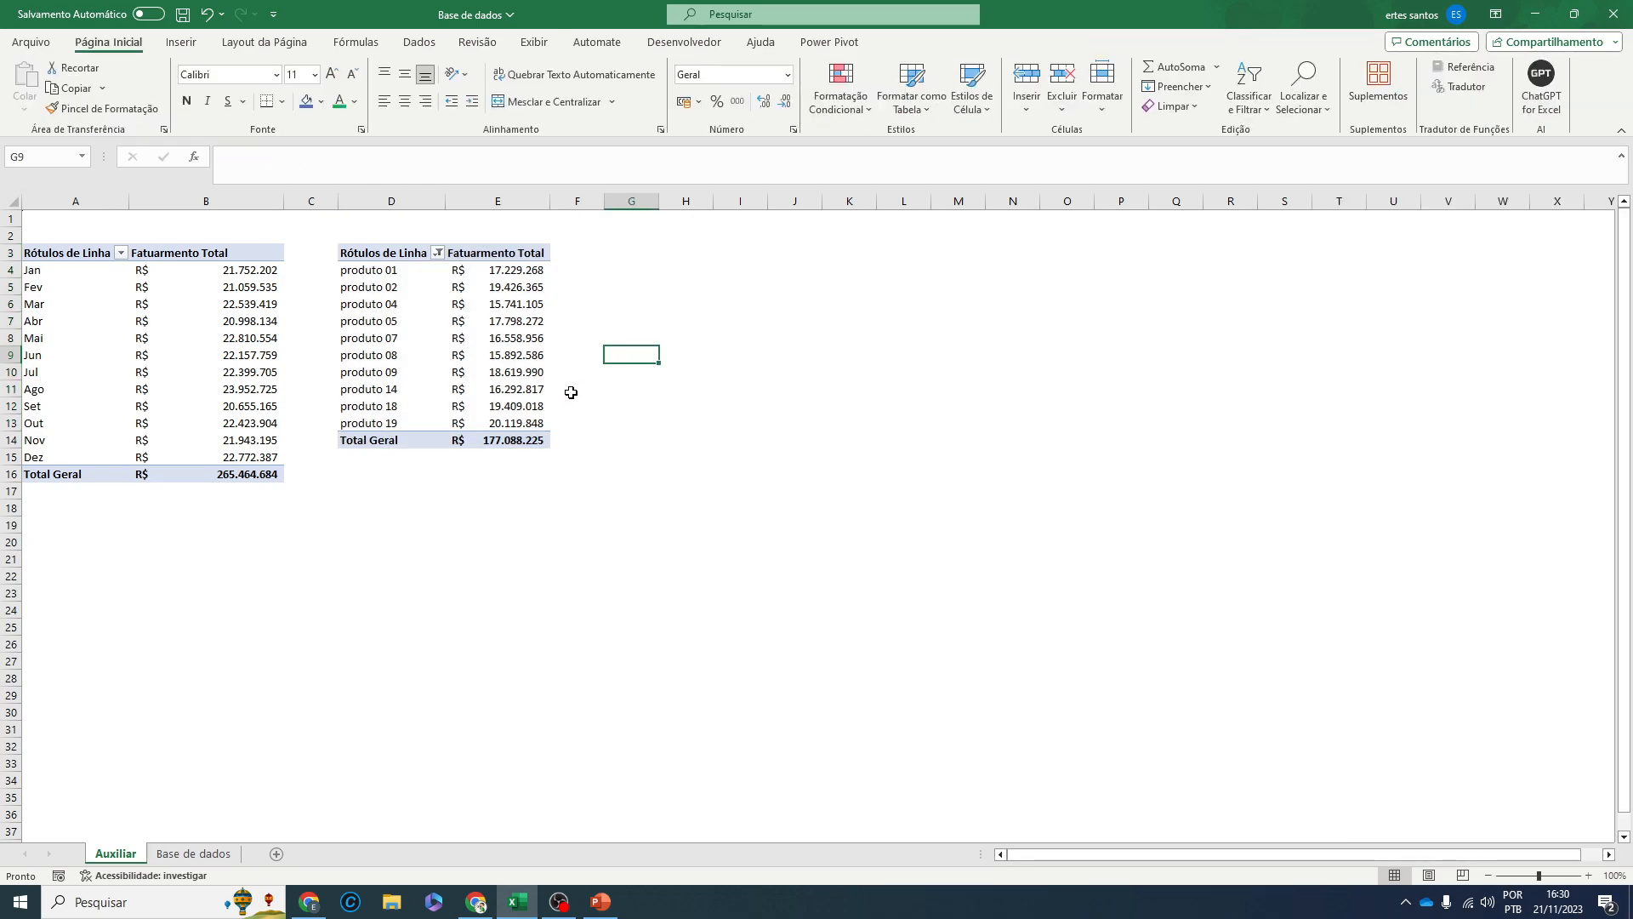
# - Copy the top 10 products PivotTable and paste it at G3 on the Auxiliar sheet
pyautogui.click(193, 853)
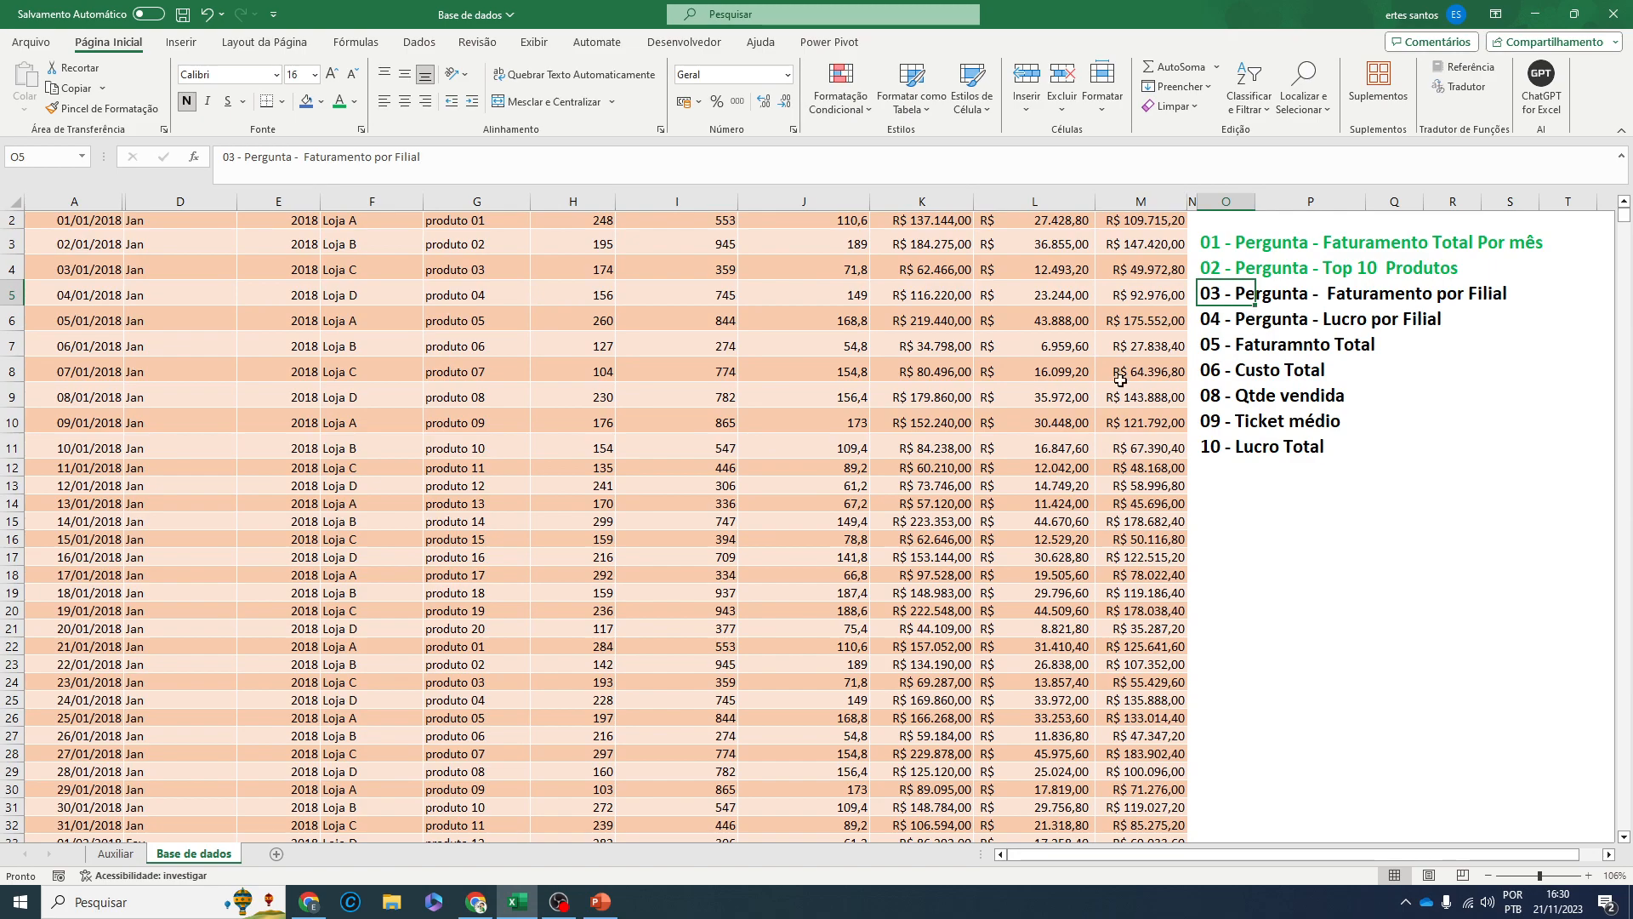
pyautogui.click(117, 853)
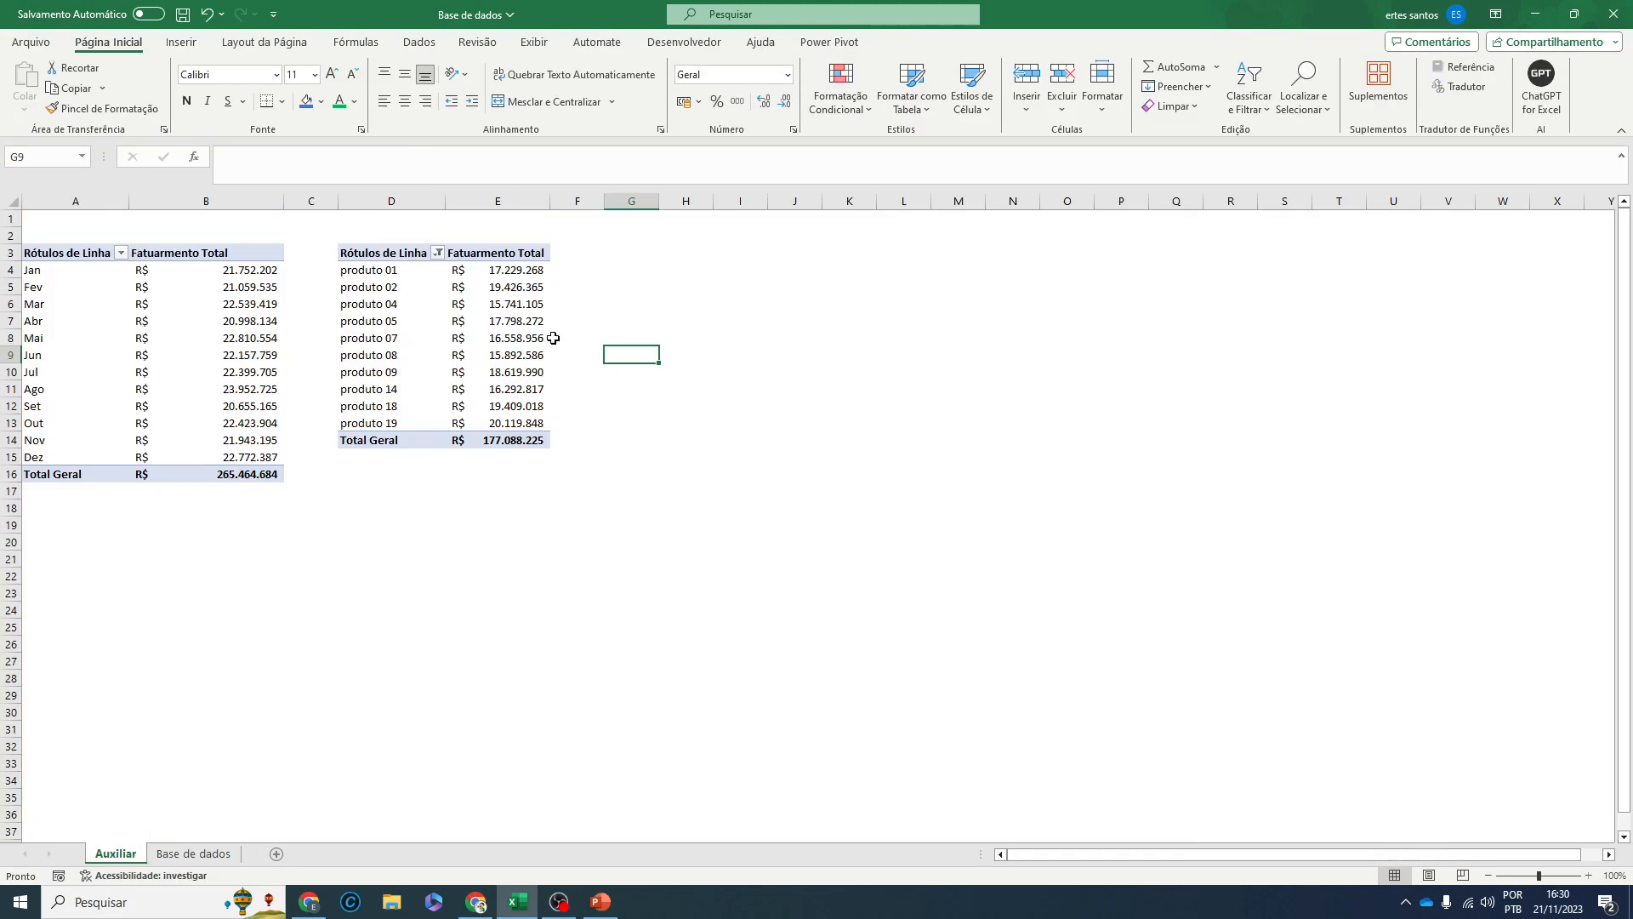
pyautogui.moveTo(384, 255); pyautogui.dragTo(531, 440)
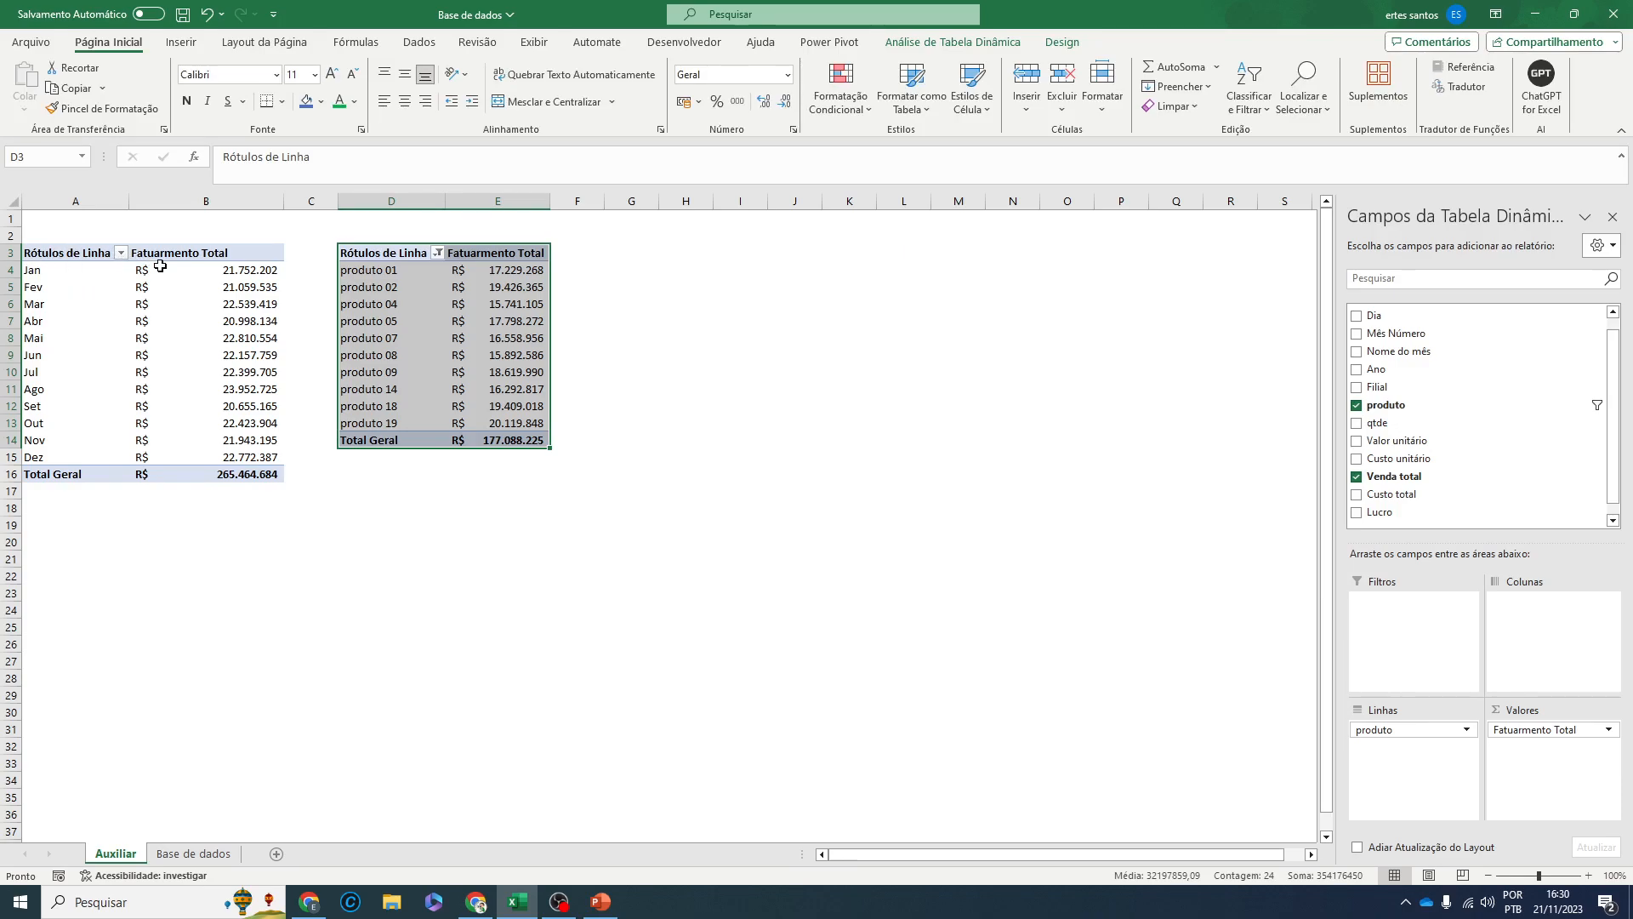
pyautogui.hotkey('ctrl', 'c')
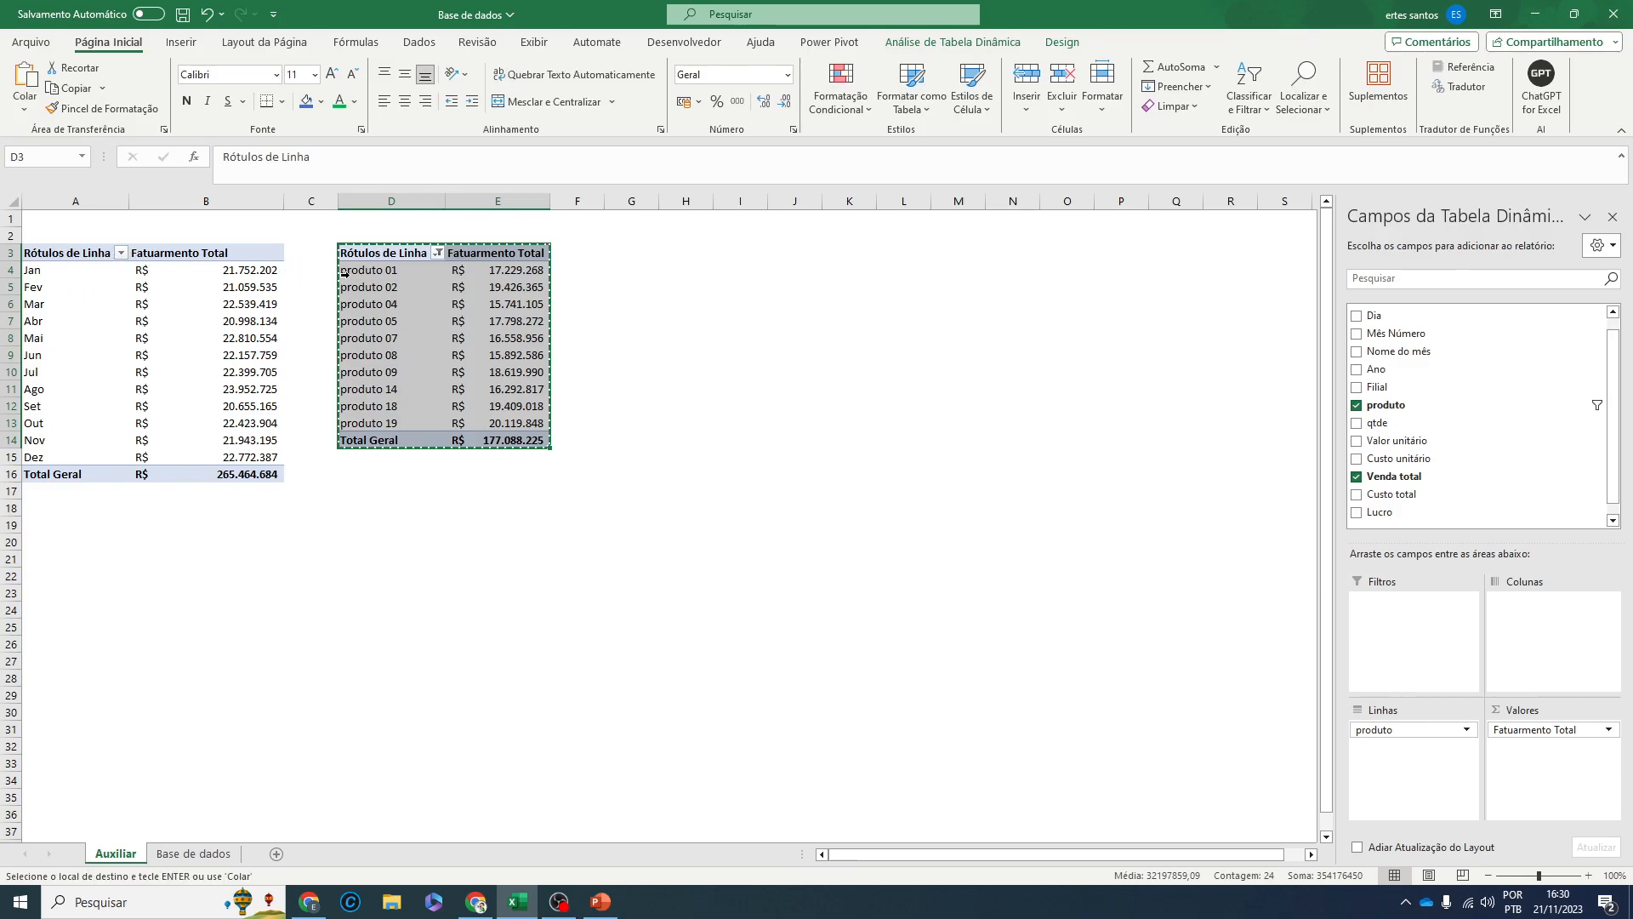
pyautogui.click(631, 255)
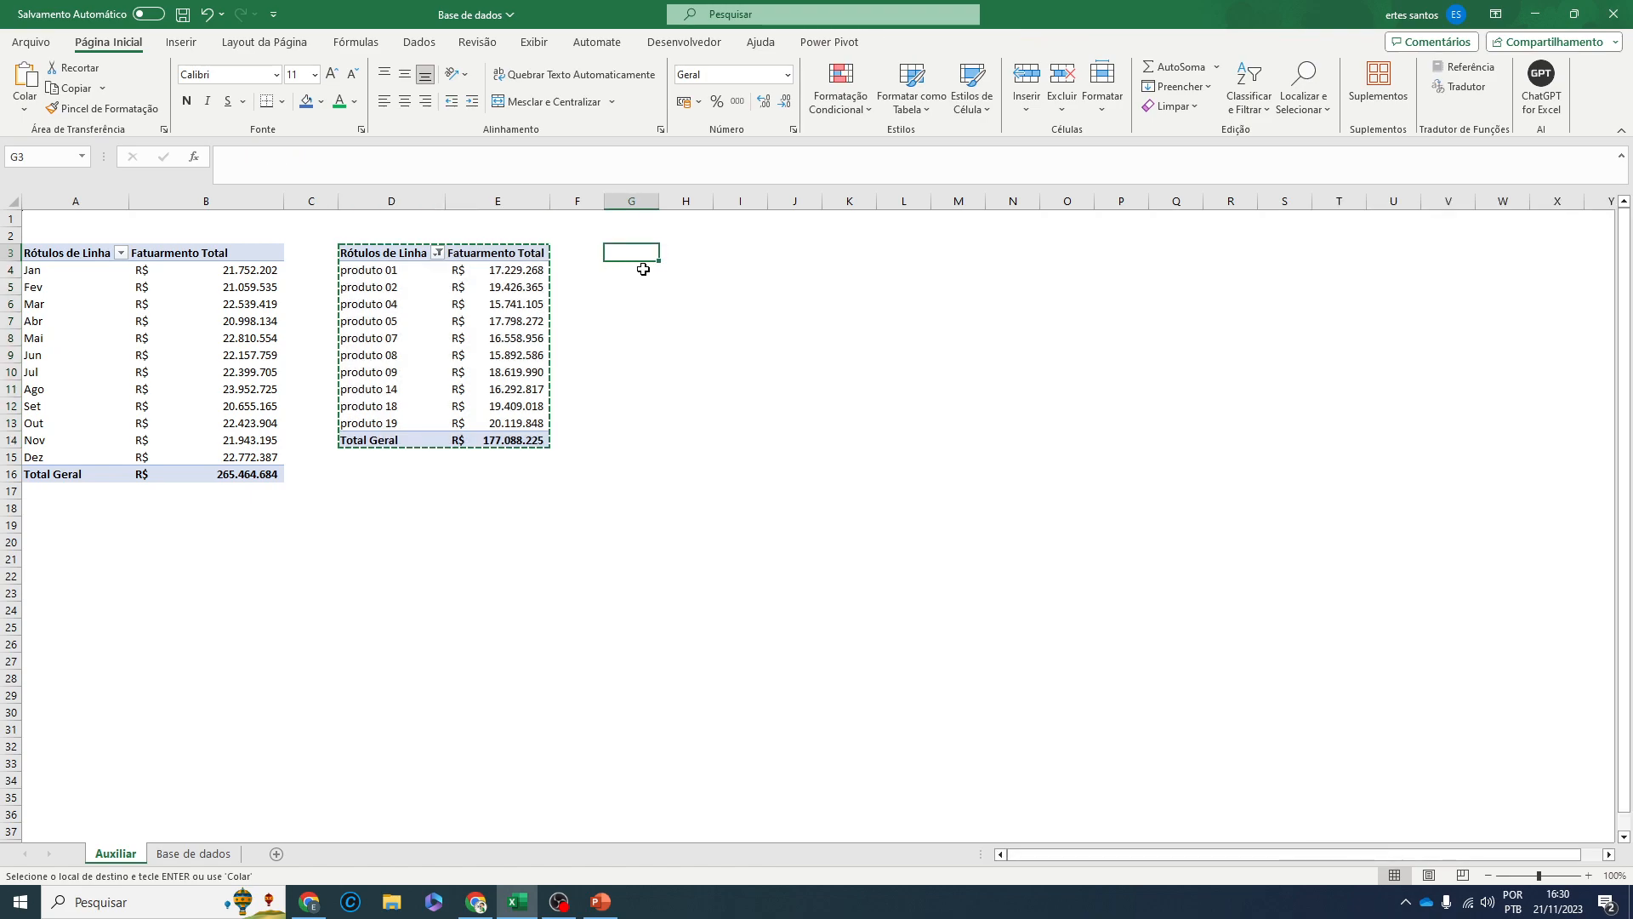
pyautogui.hotkey('ctrl', 'v')
pyautogui.moveTo(659, 202); pyautogui.dragTo(812, 202)
# - Clear the produto filter in the PivotTable at G3 and replace its row field produto with Filial
pyautogui.click(720, 252)
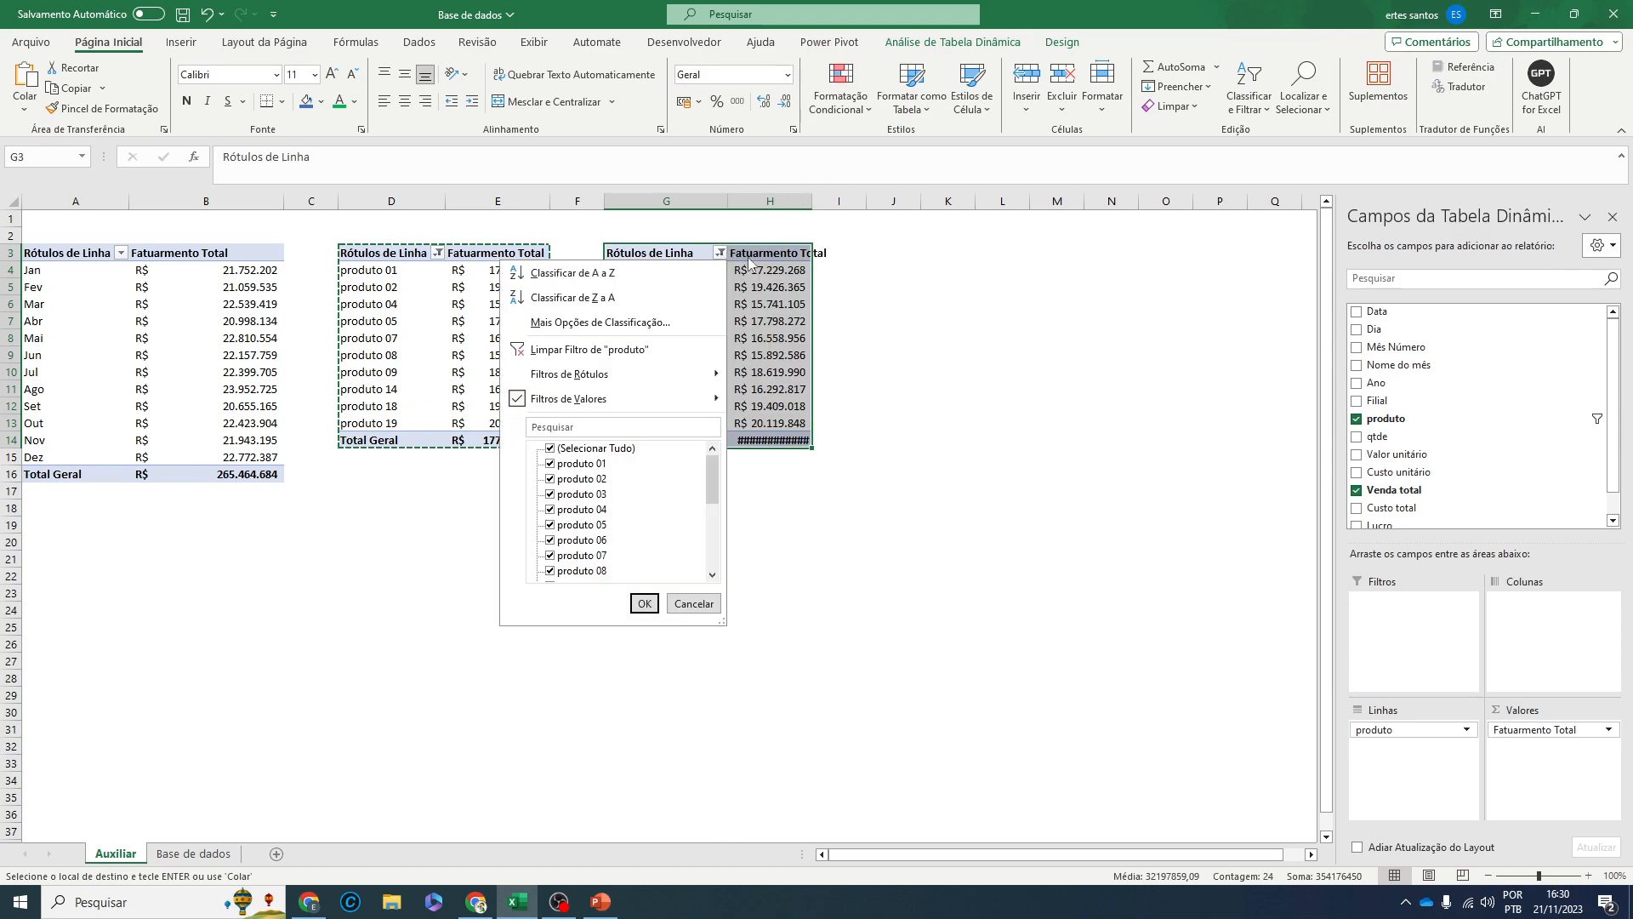
pyautogui.click(522, 350)
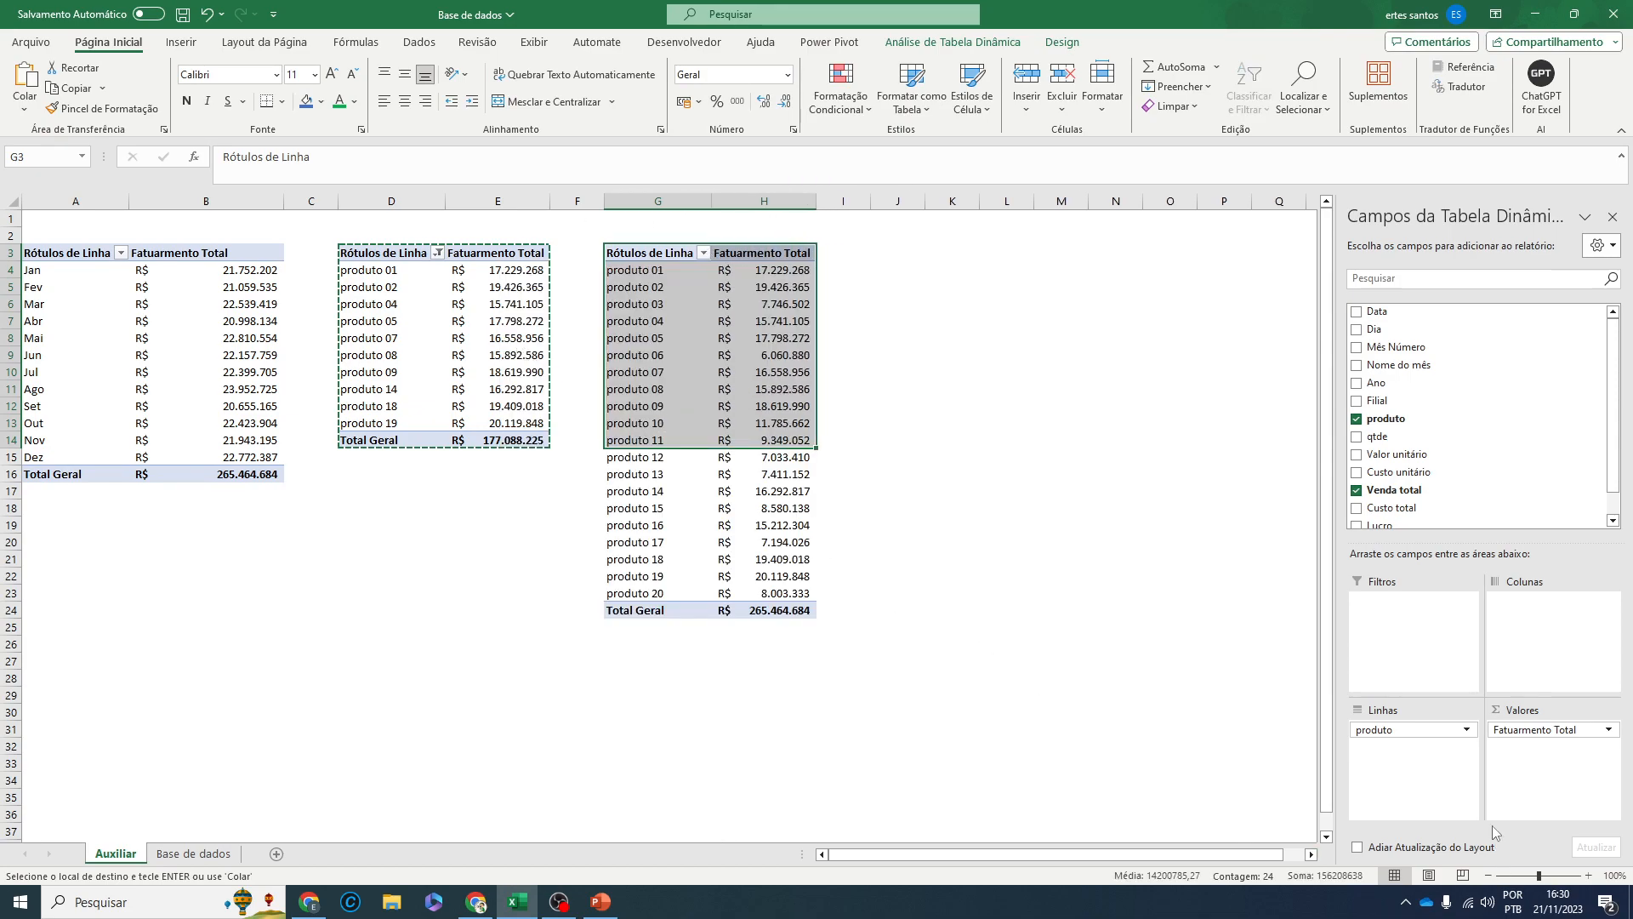
pyautogui.moveTo(1386, 730); pyautogui.dragTo(1175, 597)
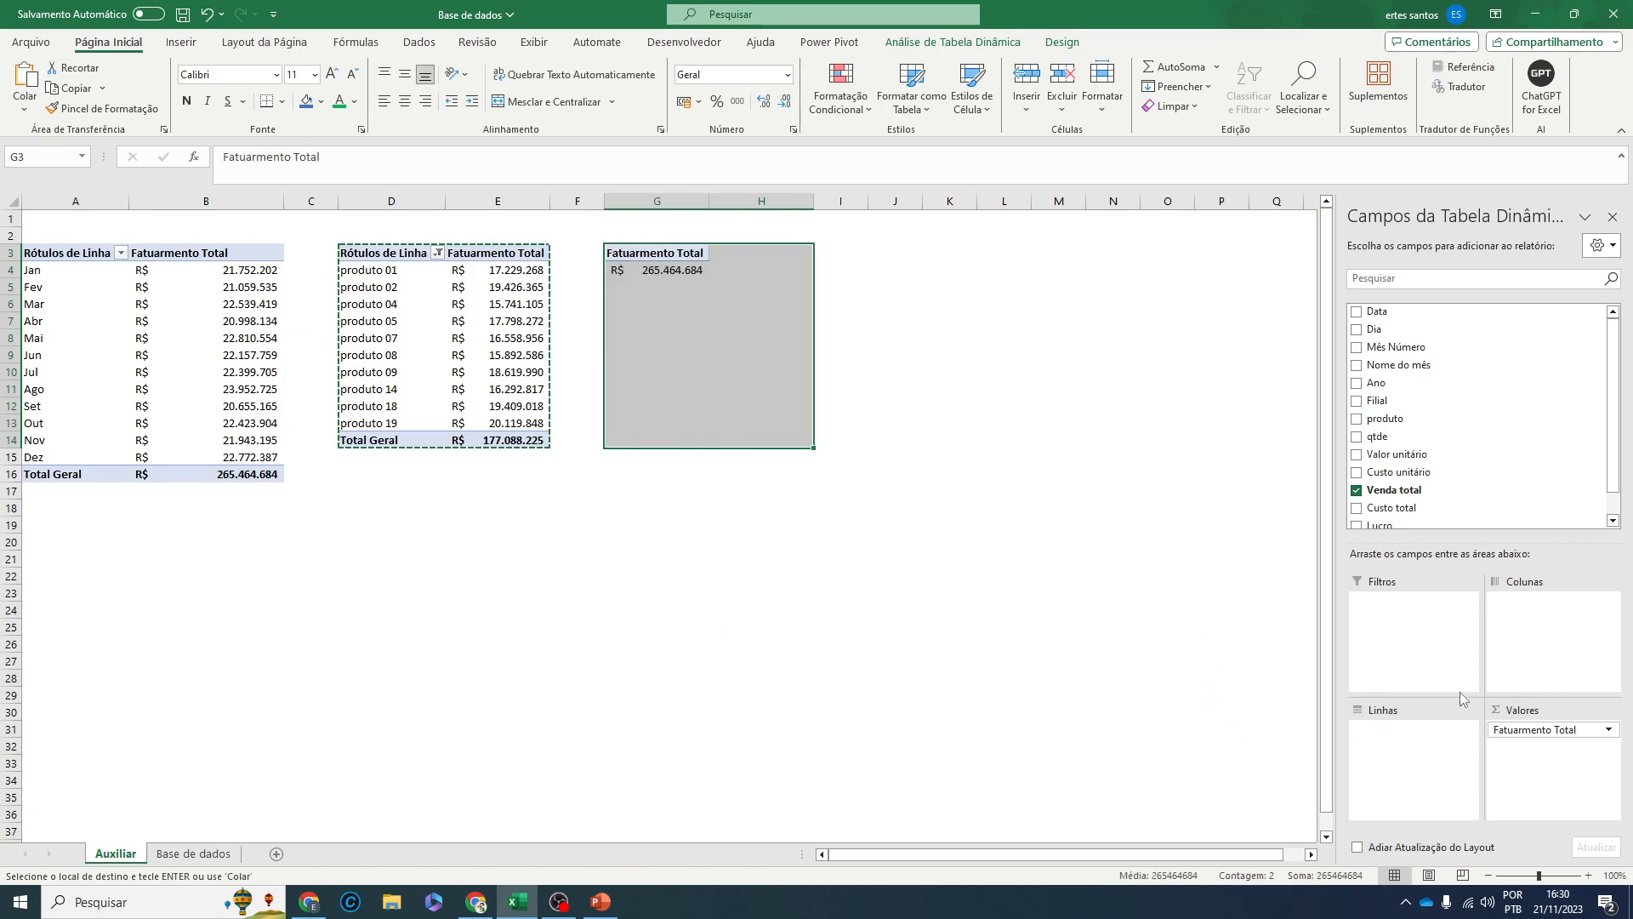
pyautogui.moveTo(1386, 401); pyautogui.dragTo(1376, 755)
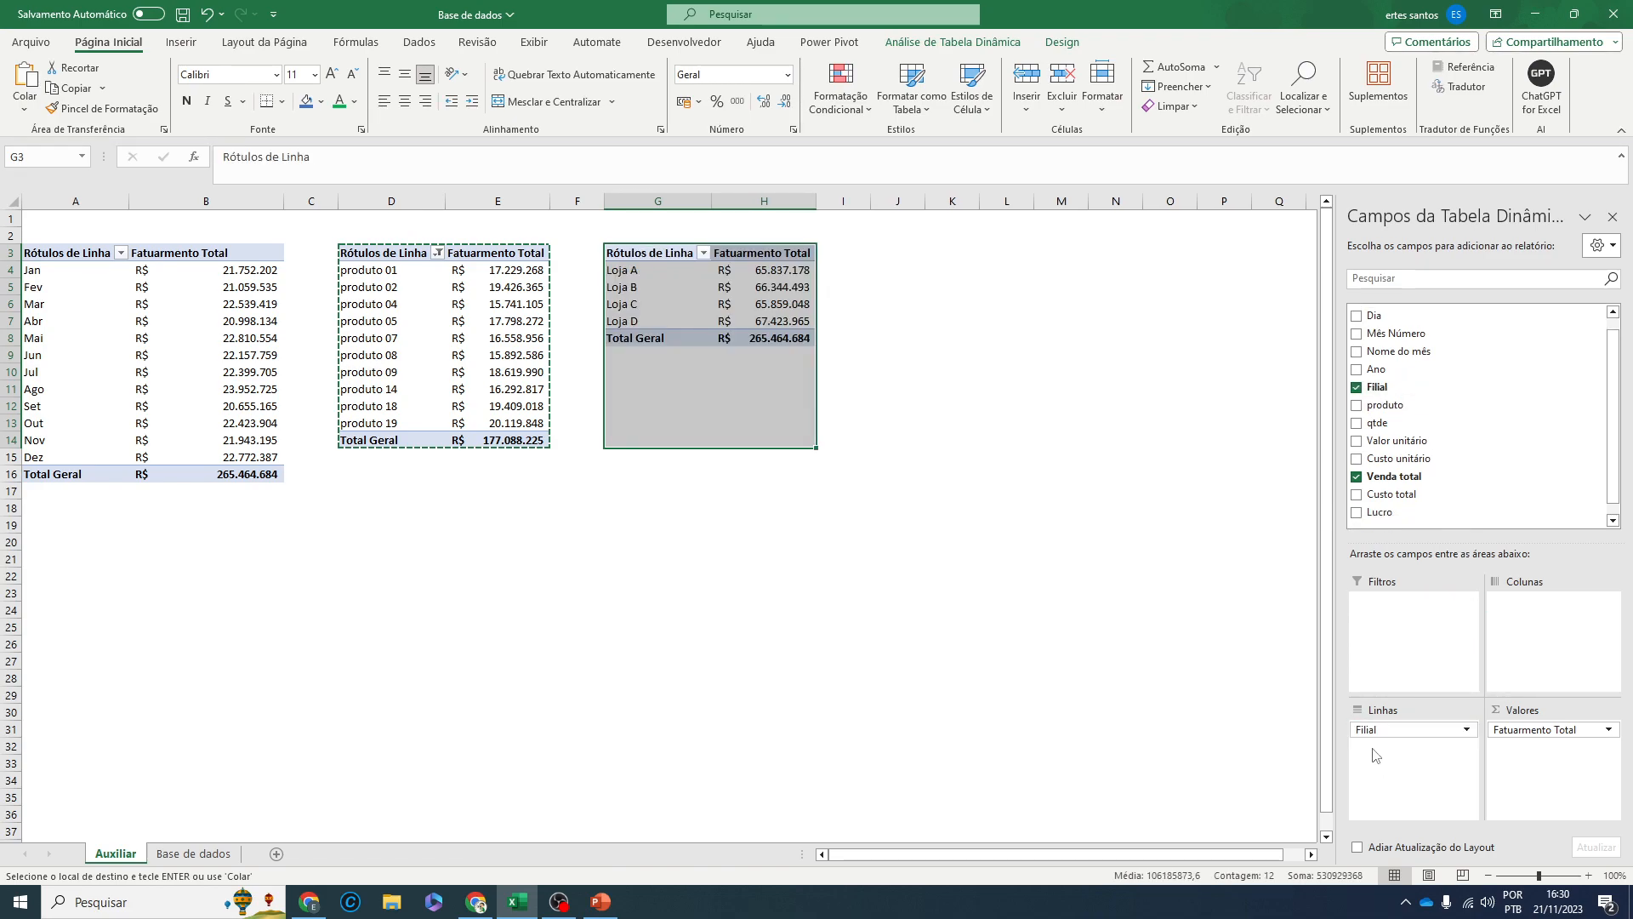
# - Inspect the revenue of Loja A to Loja D in the PivotTable at G3 and remove its Filial field
pyautogui.moveTo(651, 270); pyautogui.dragTo(795, 327)
pyautogui.click(754, 268)
pyautogui.click(762, 286)
pyautogui.click(763, 304)
pyautogui.click(755, 321)
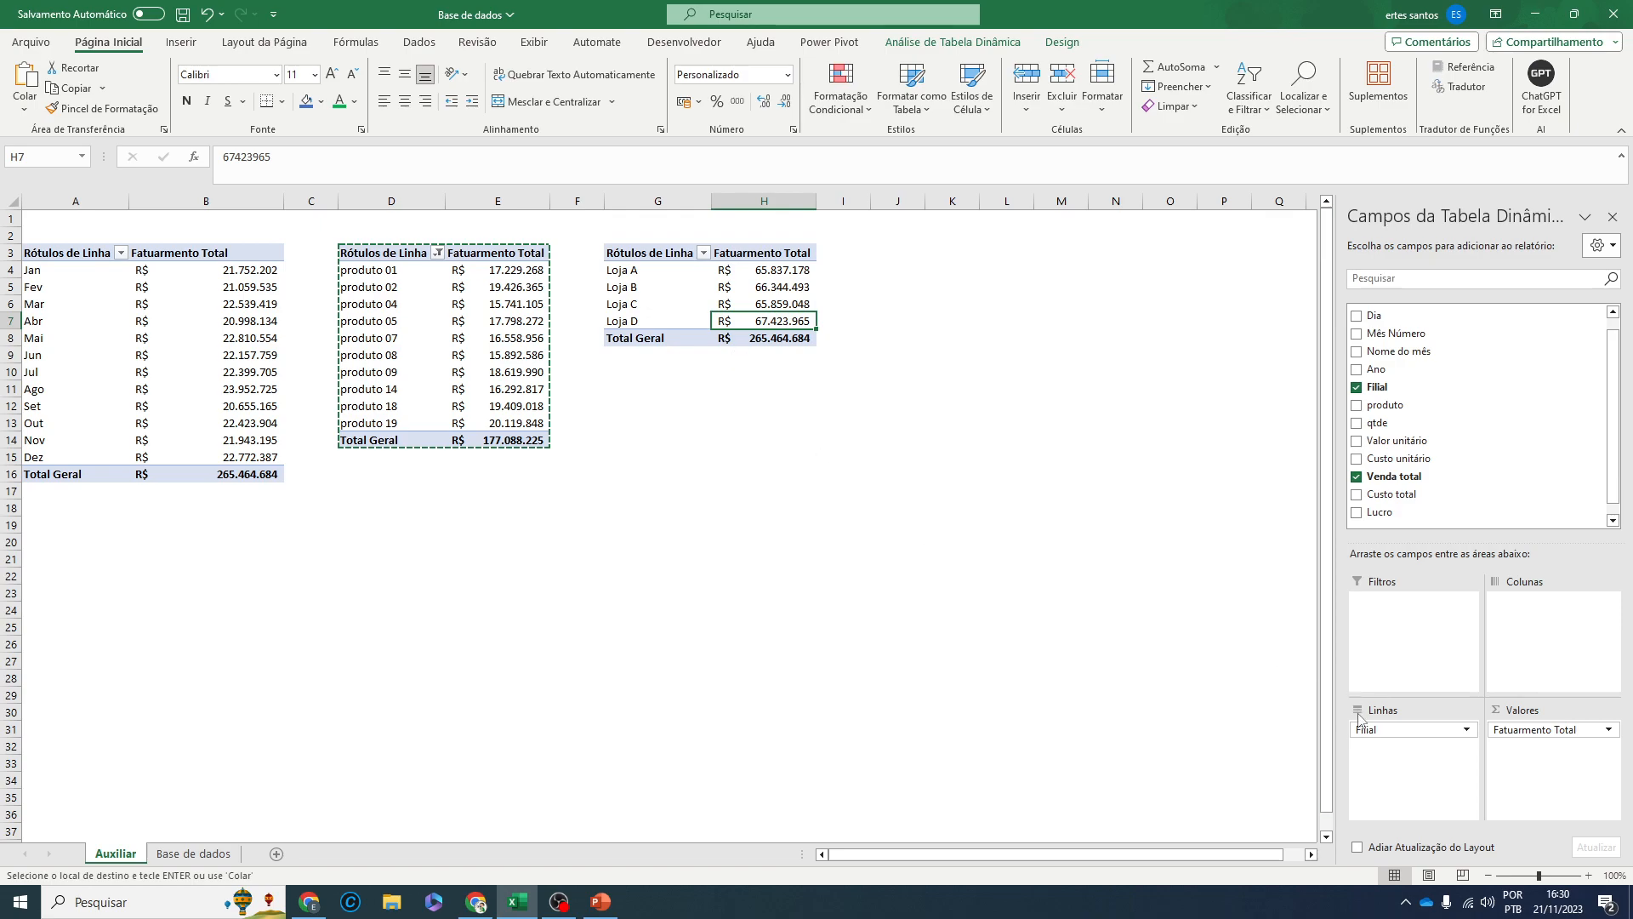
pyautogui.click(1355, 388)
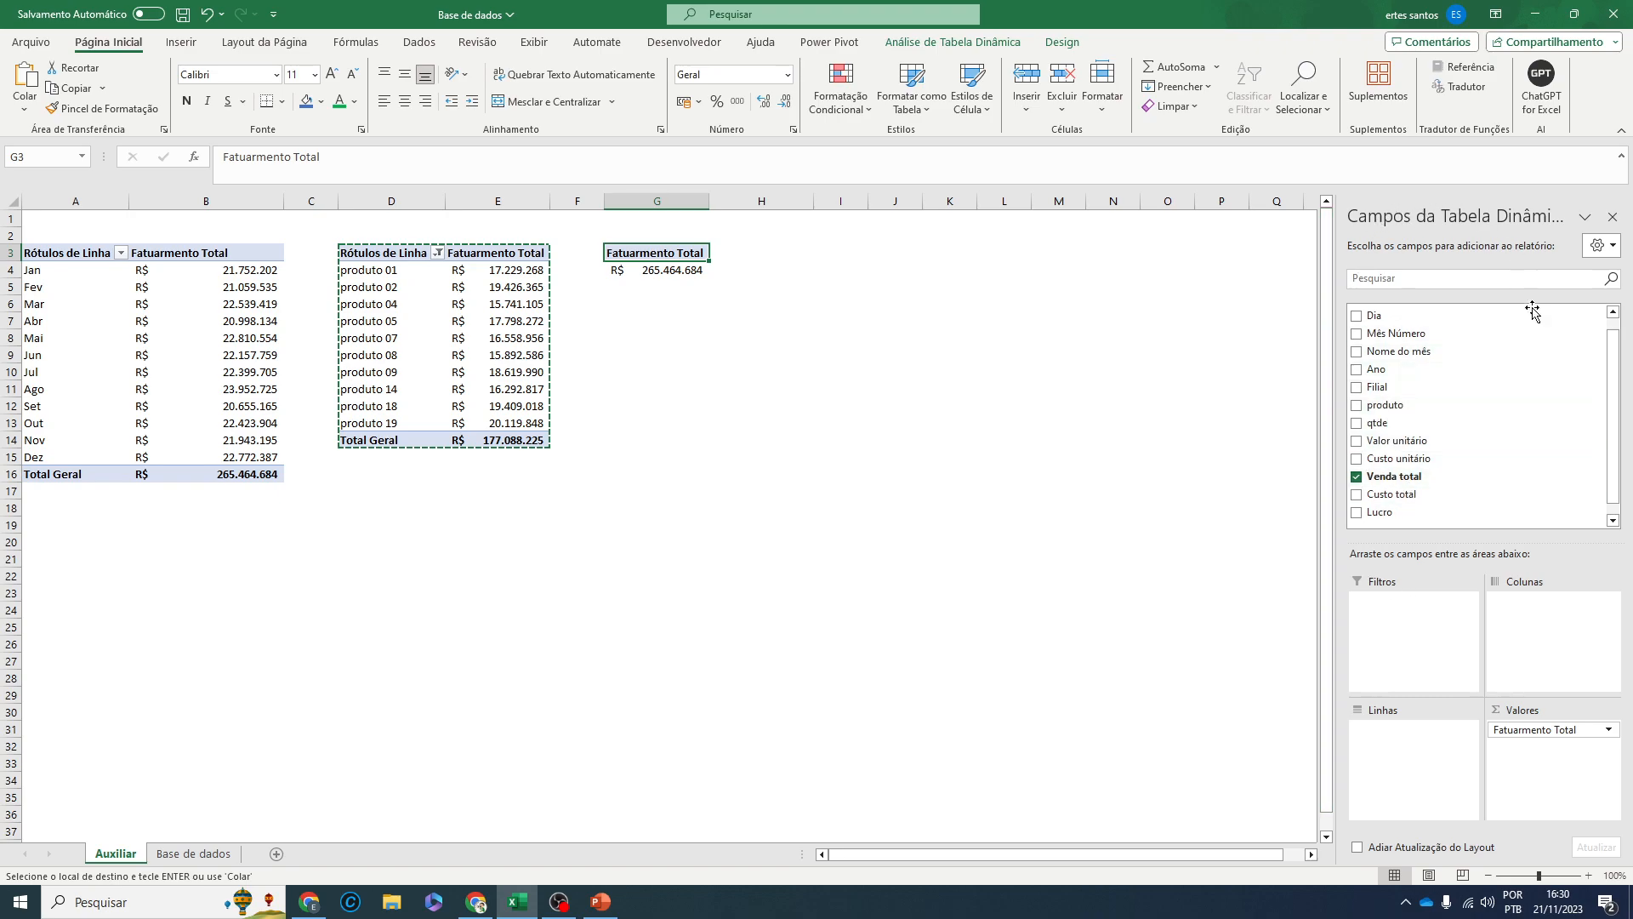
# - Review the sales table's column headings from Data to Valor unitário on the Base de dados sheet
pyautogui.click(194, 853)
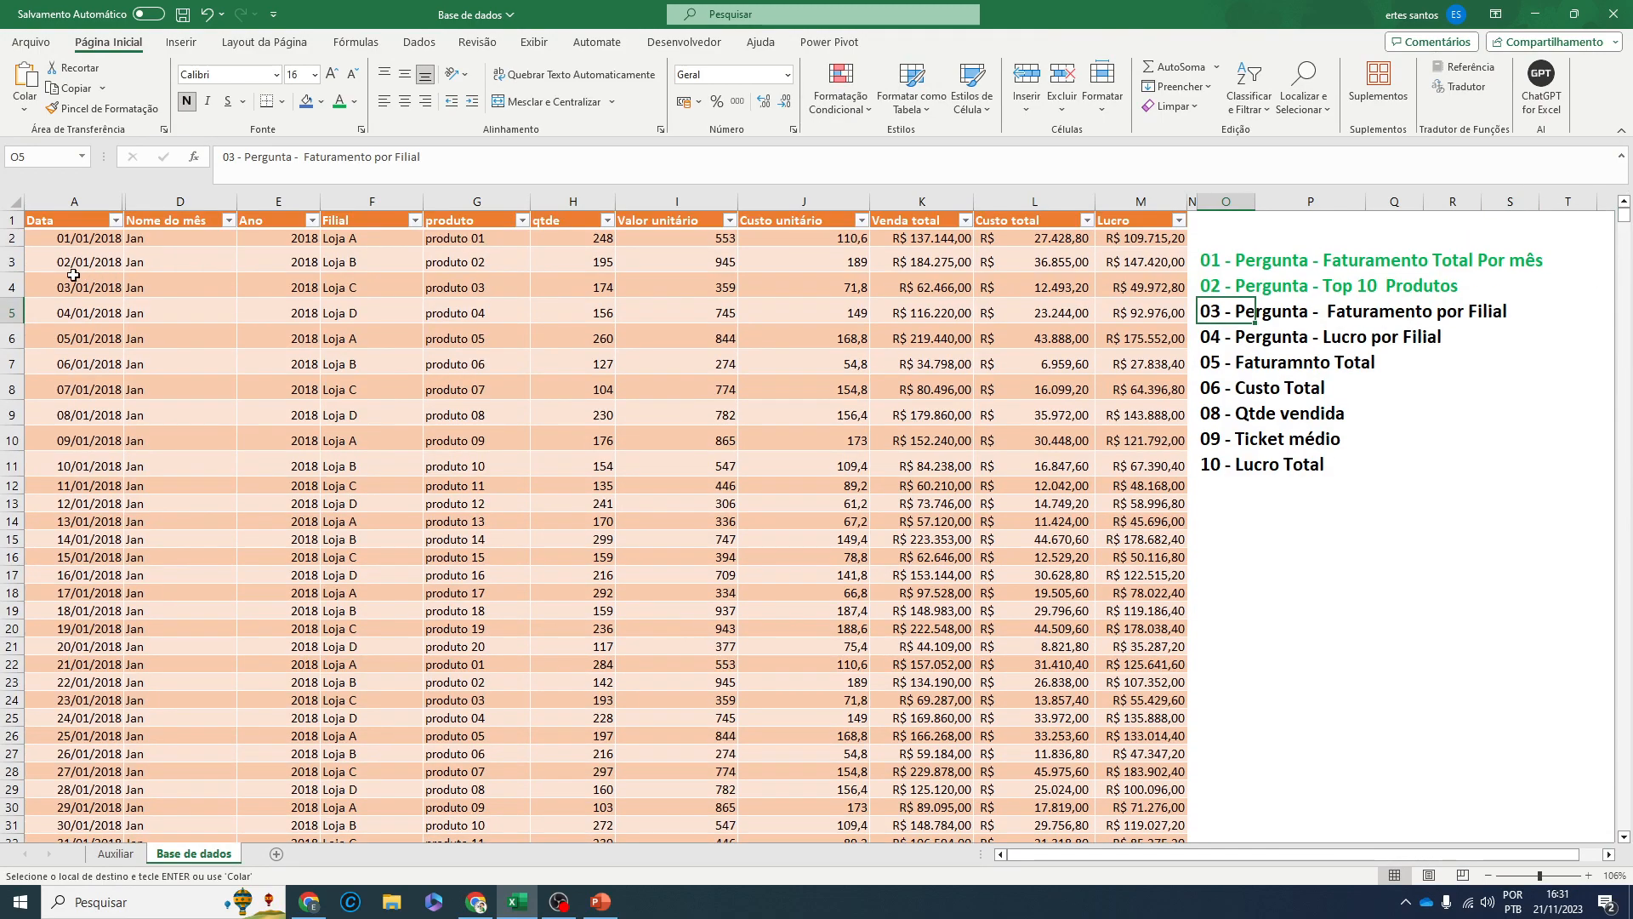
pyautogui.click(66, 224)
pyautogui.click(170, 221)
pyautogui.click(295, 224)
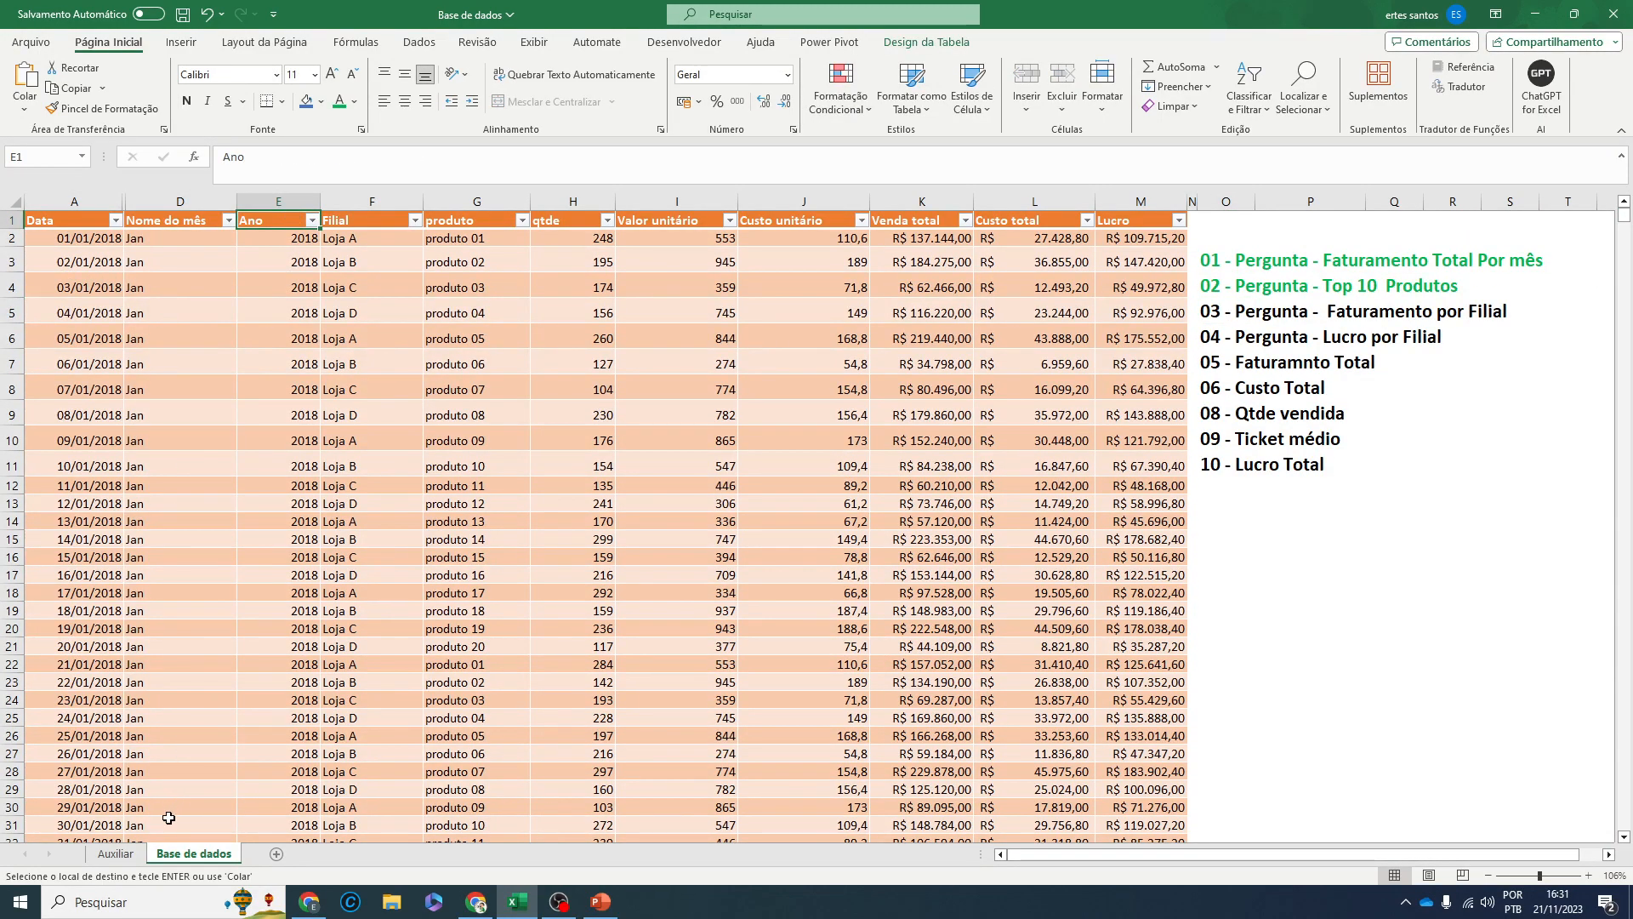
pyautogui.click(343, 224)
pyautogui.click(473, 215)
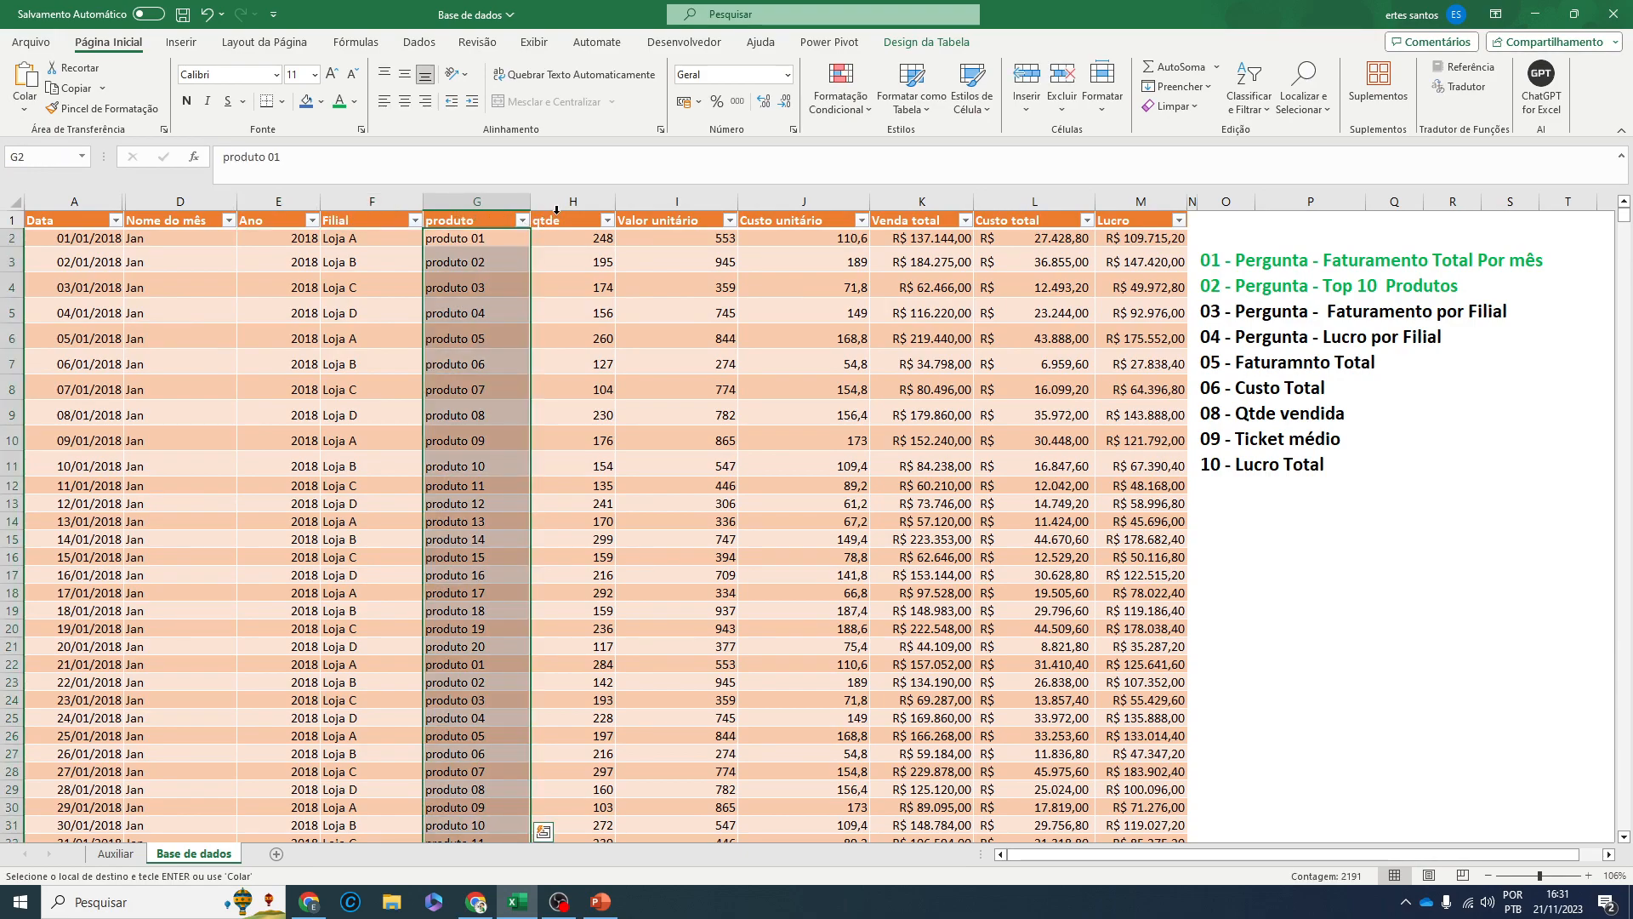
pyautogui.click(564, 215)
pyautogui.click(673, 216)
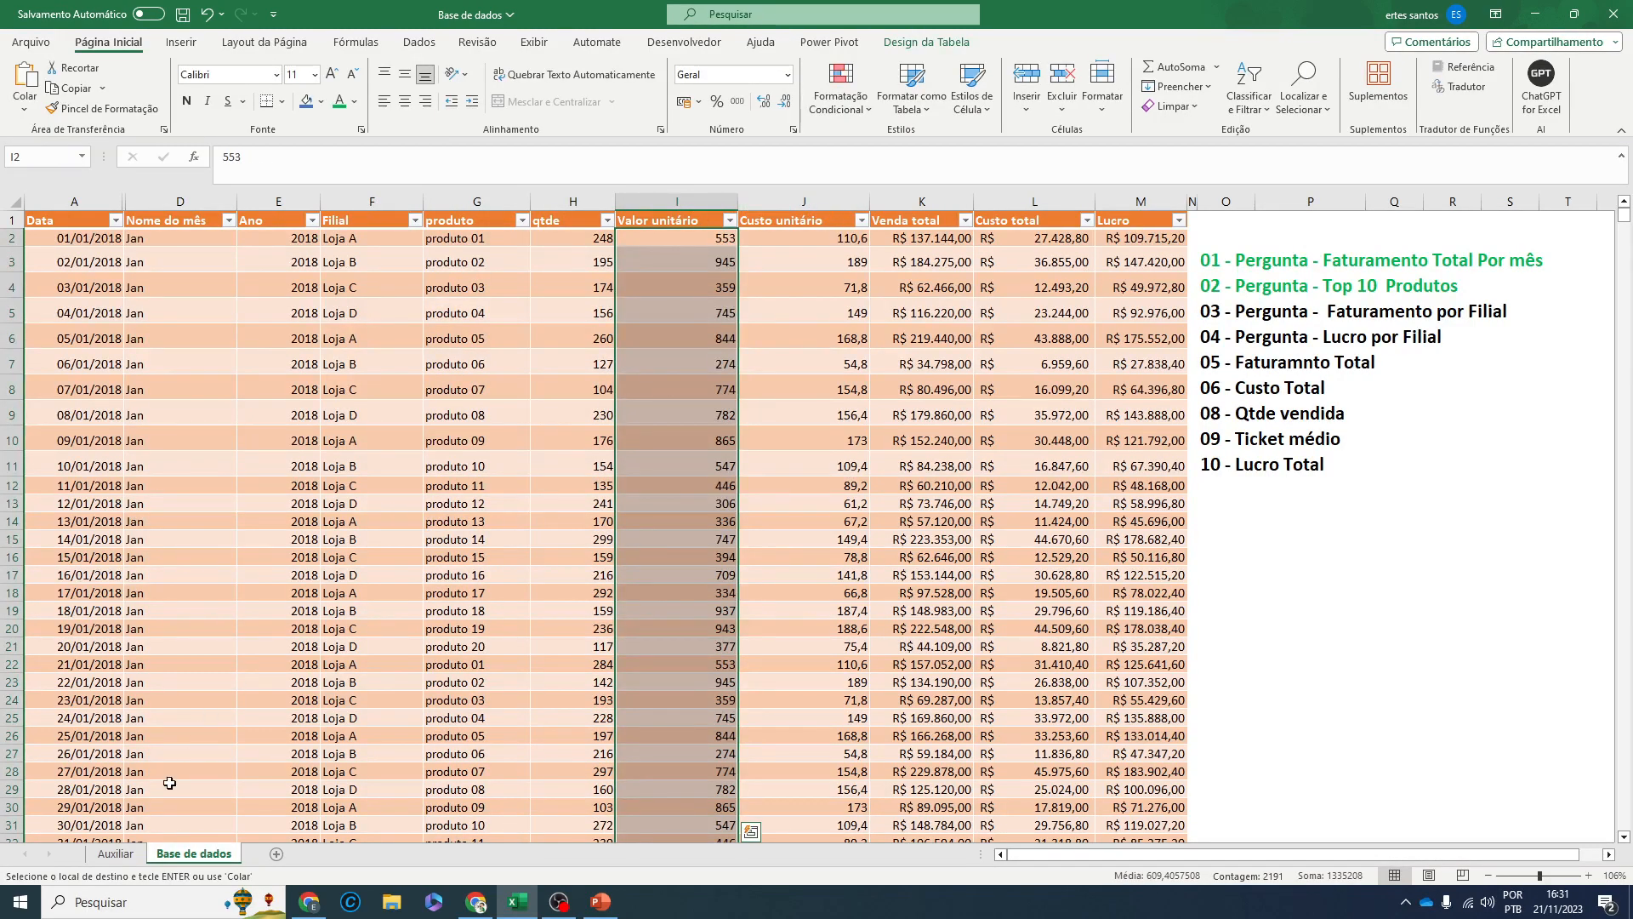
pyautogui.click(115, 853)
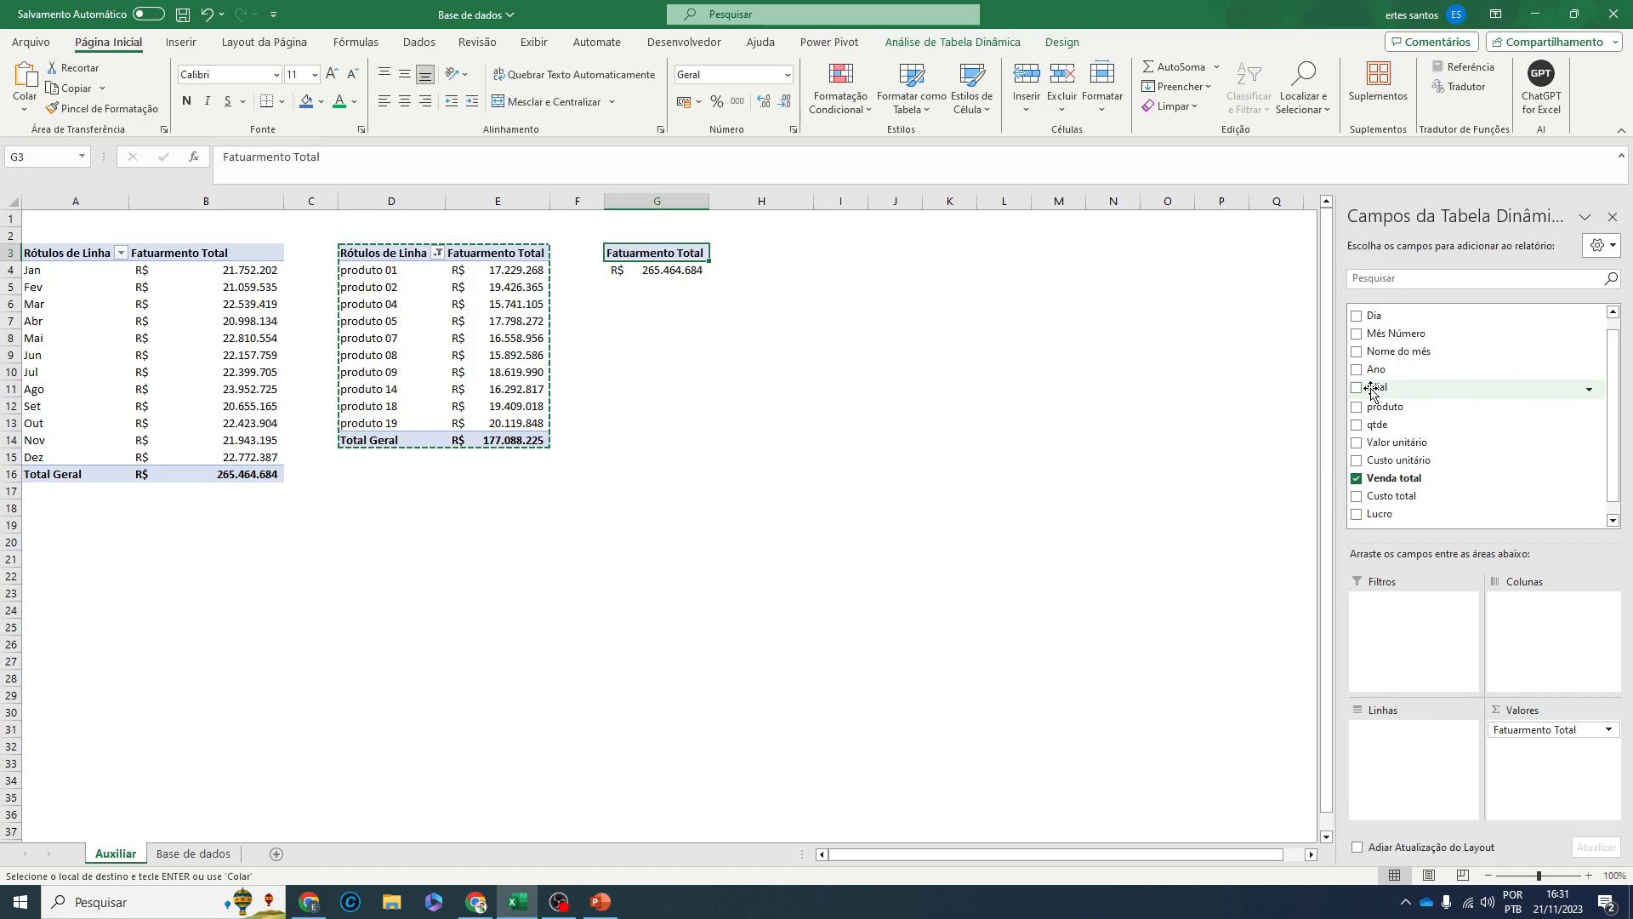
# - Add Filial as the column field of the PivotTable at G3 and move it to the rows
pyautogui.moveTo(1372, 392); pyautogui.dragTo(1540, 616)
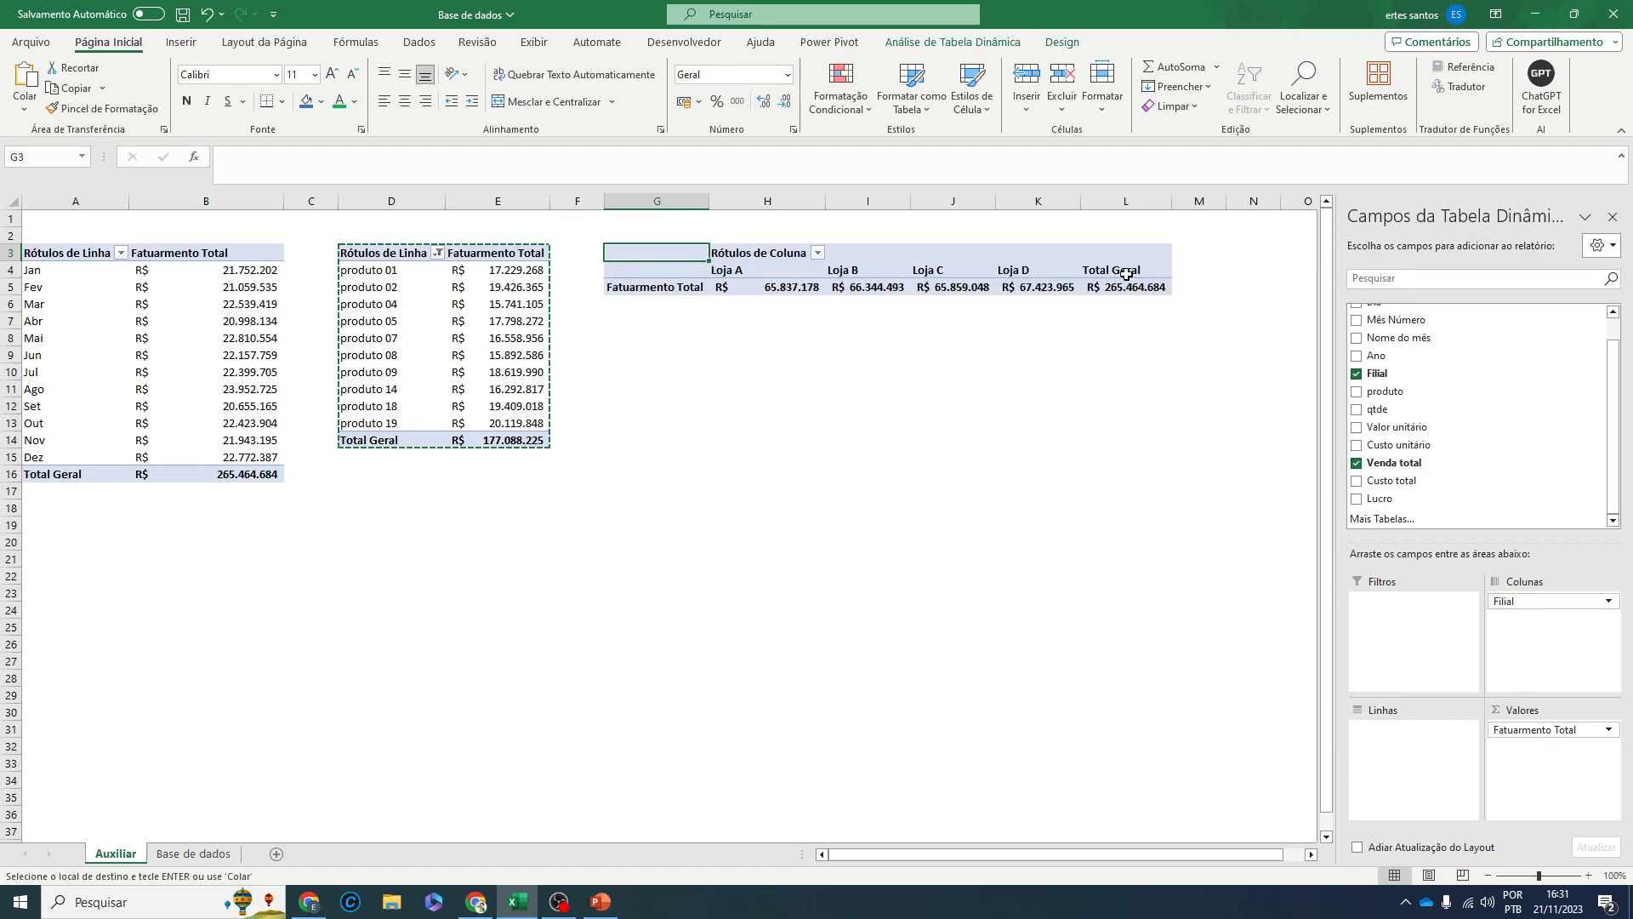
pyautogui.moveTo(1523, 603); pyautogui.dragTo(1385, 757)
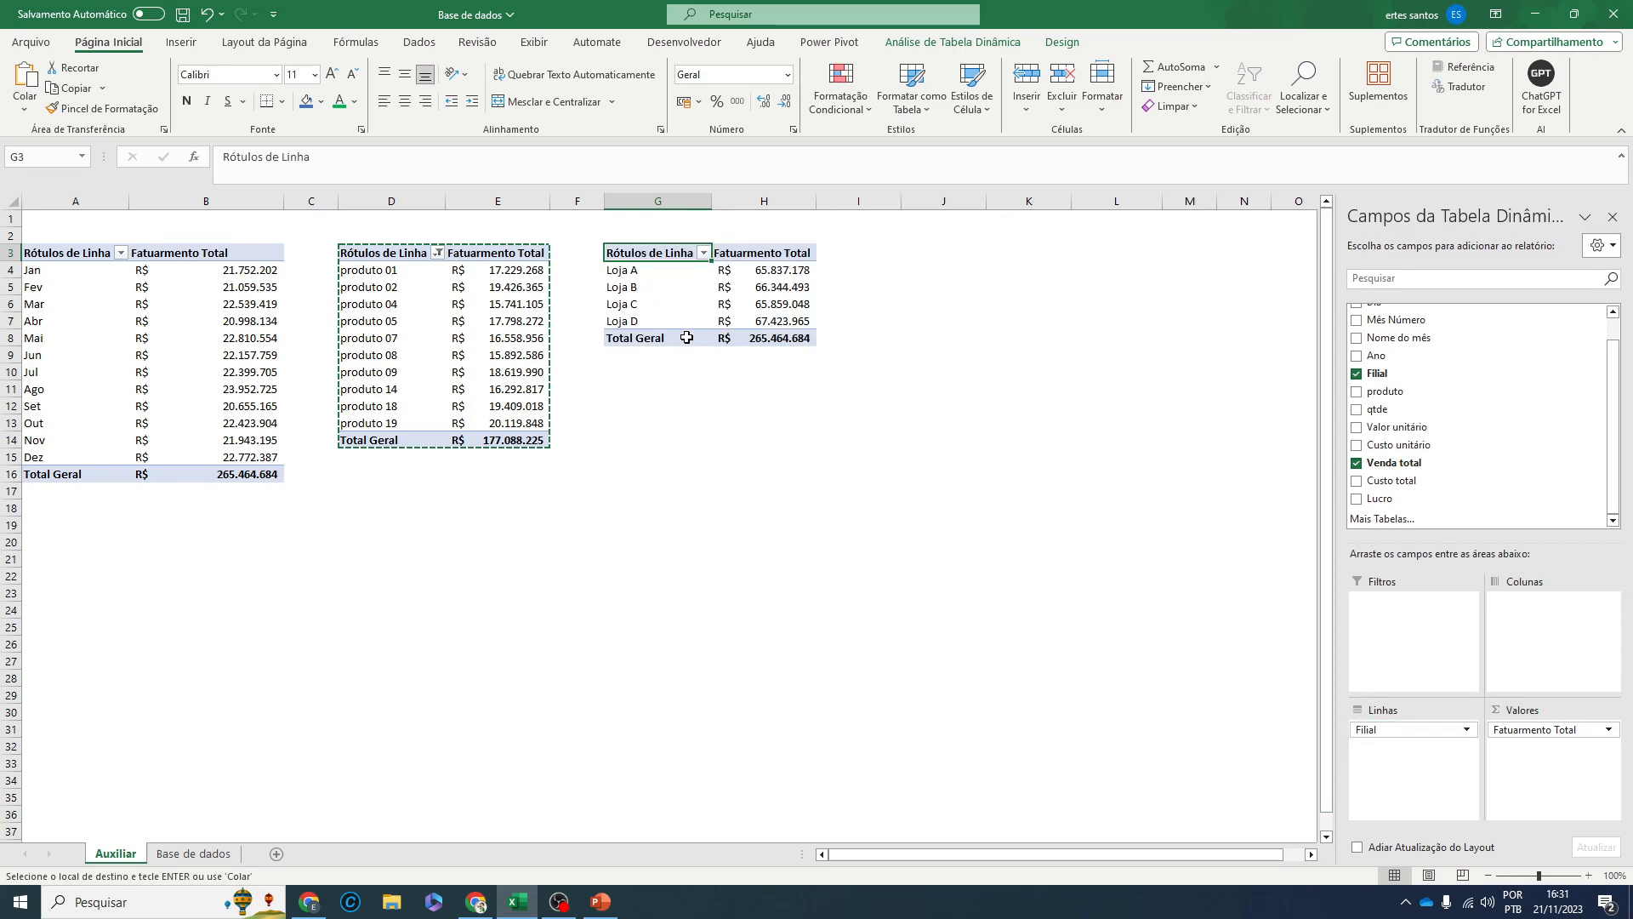
pyautogui.moveTo(712, 206); pyautogui.dragTo(761, 206)
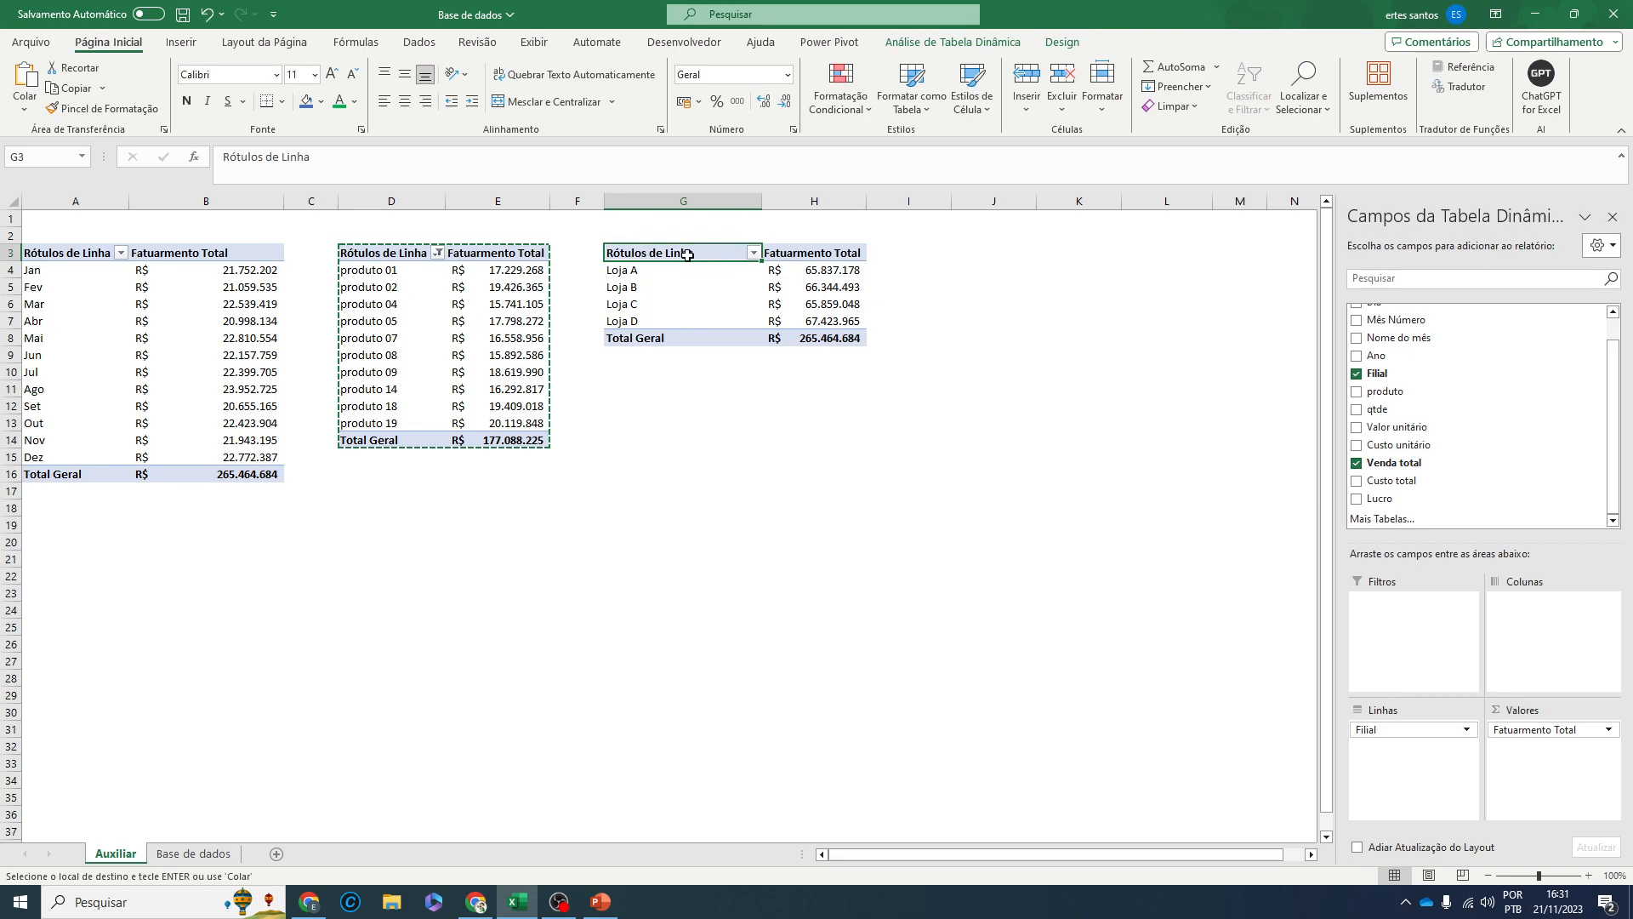
# - Try to give the branch PivotTable at G3 a name starting with Tab_
pyautogui.moveTo(685, 253); pyautogui.dragTo(814, 335)
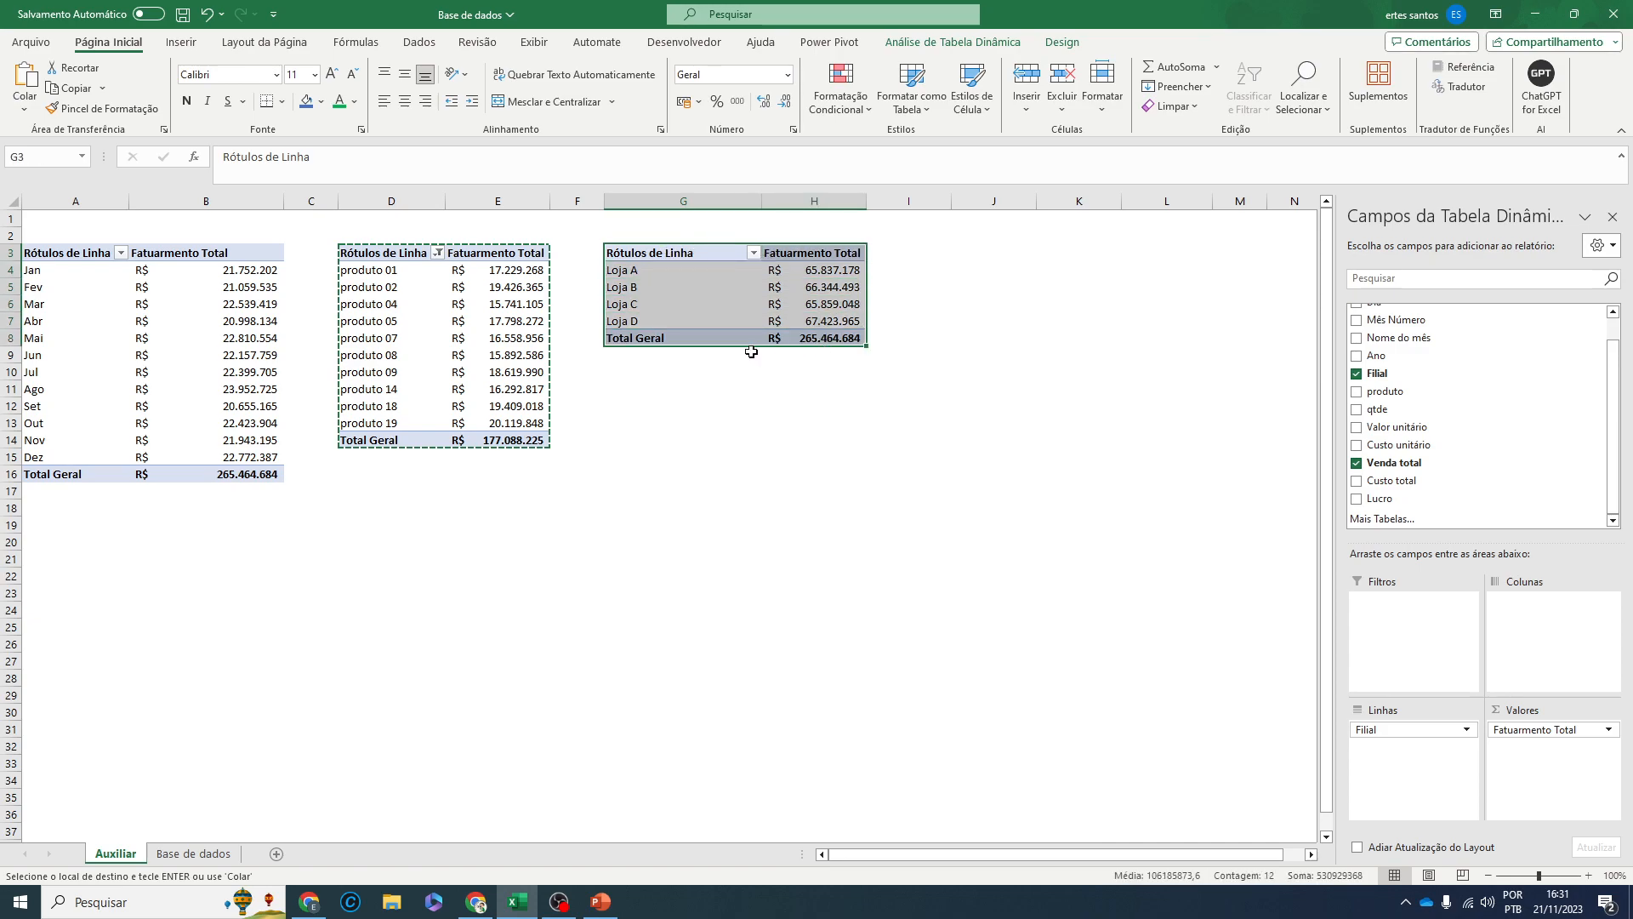
pyautogui.click(931, 48)
pyautogui.click(121, 85)
pyautogui.click(105, 86)
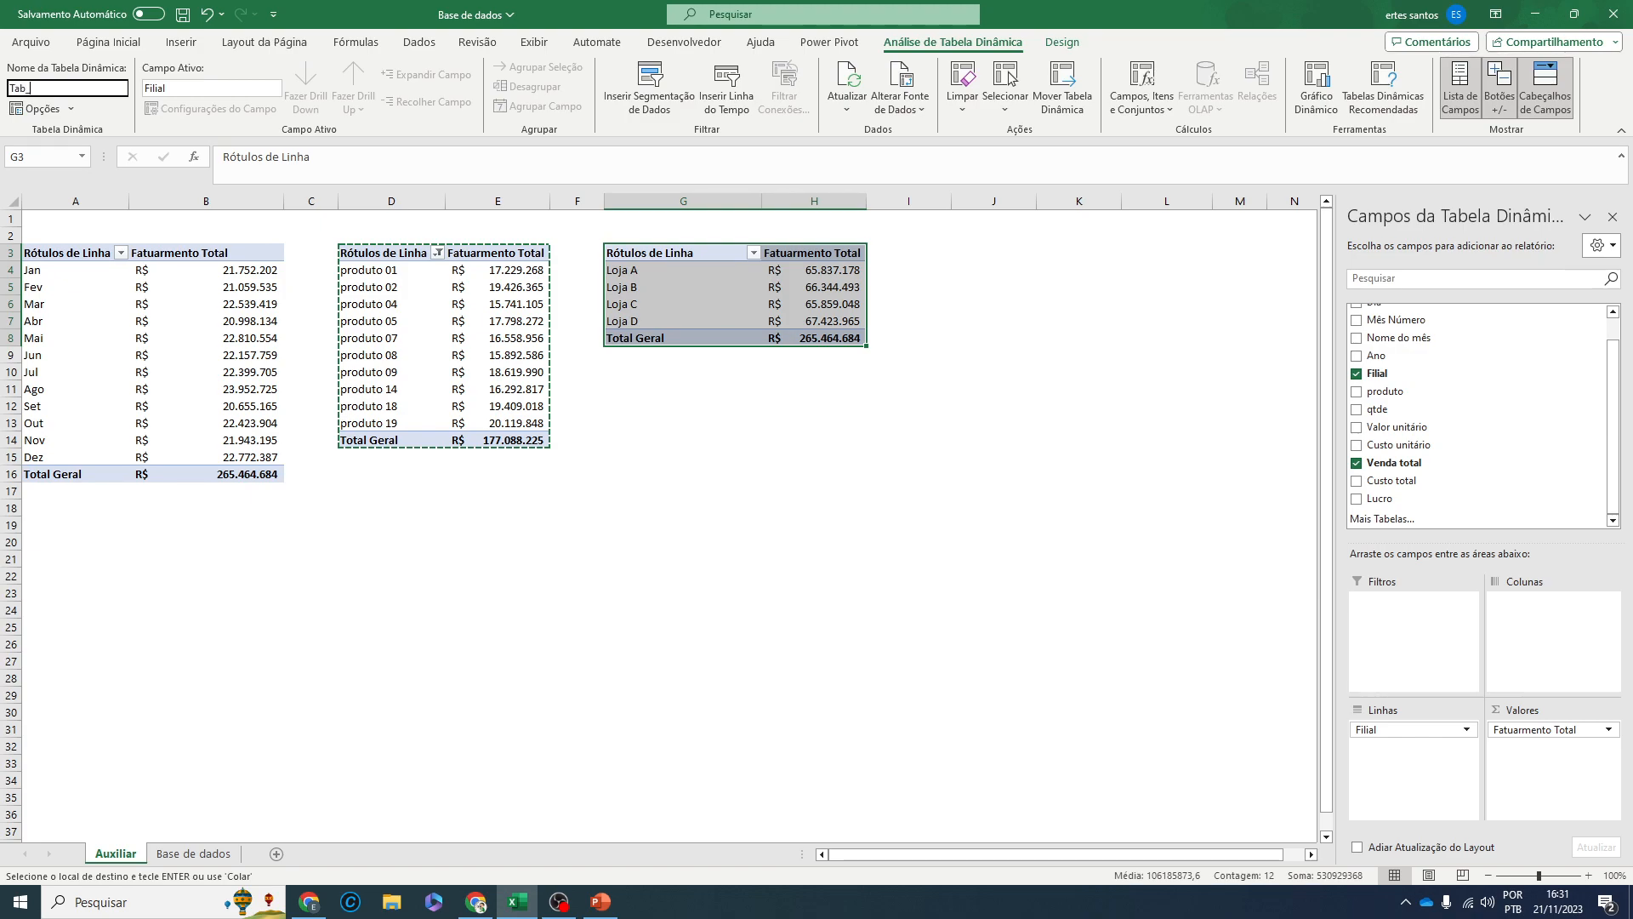
pyautogui.press('Return')
pyautogui.press('Return')
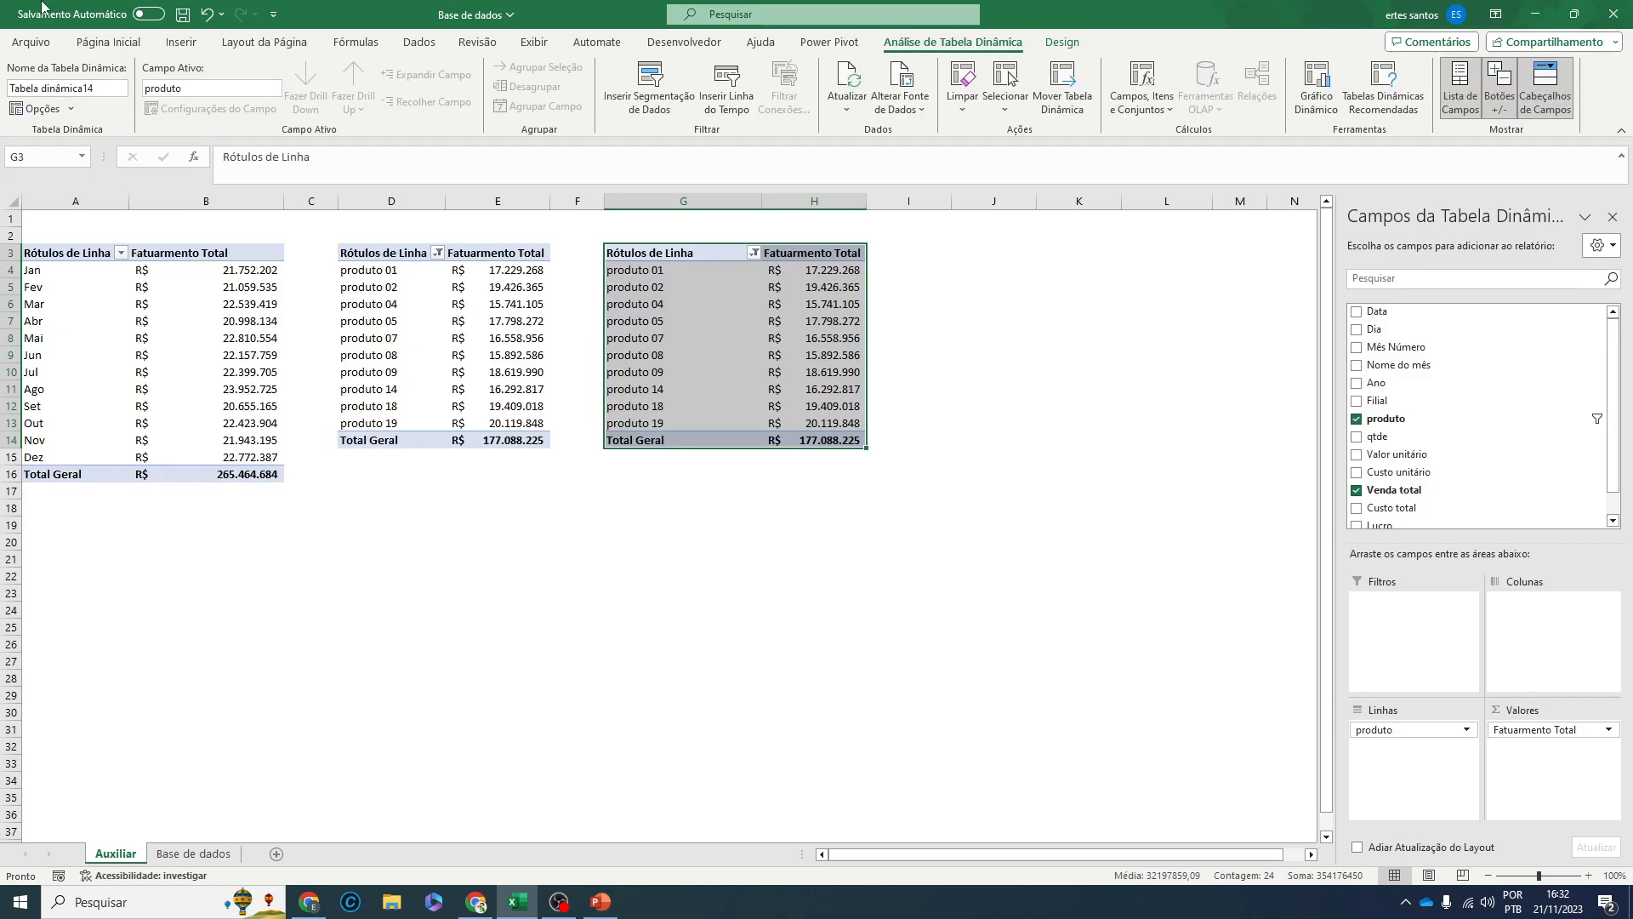
# - Replace the produto row field with Filial in the PivotTable at G3
pyautogui.click(686, 255)
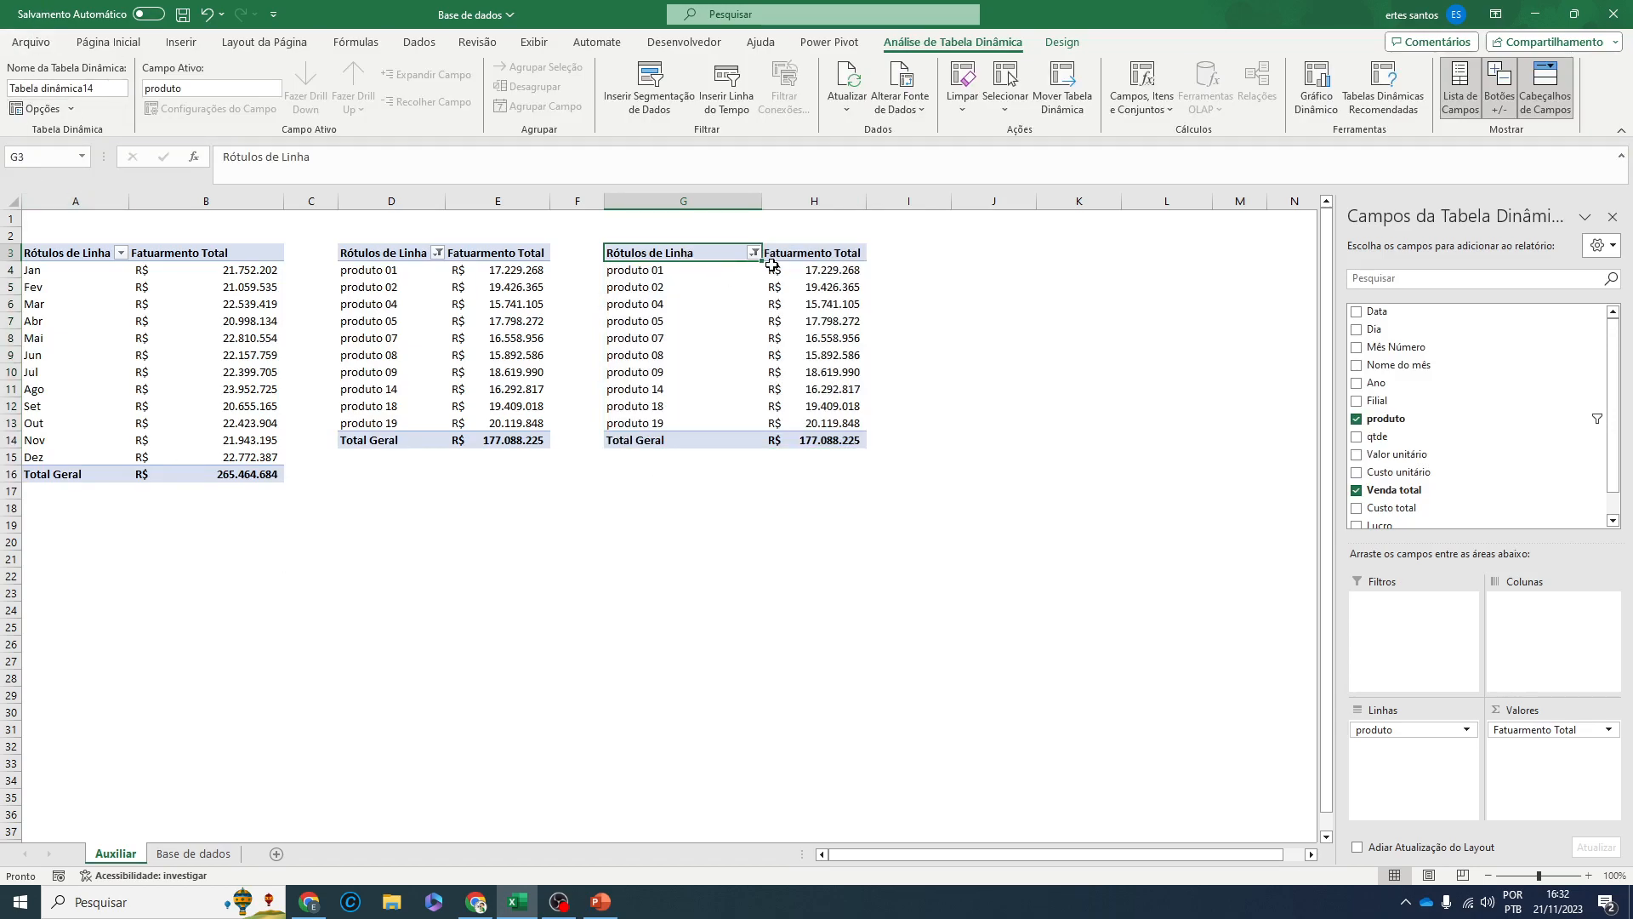
pyautogui.moveTo(1399, 730); pyautogui.dragTo(1219, 625)
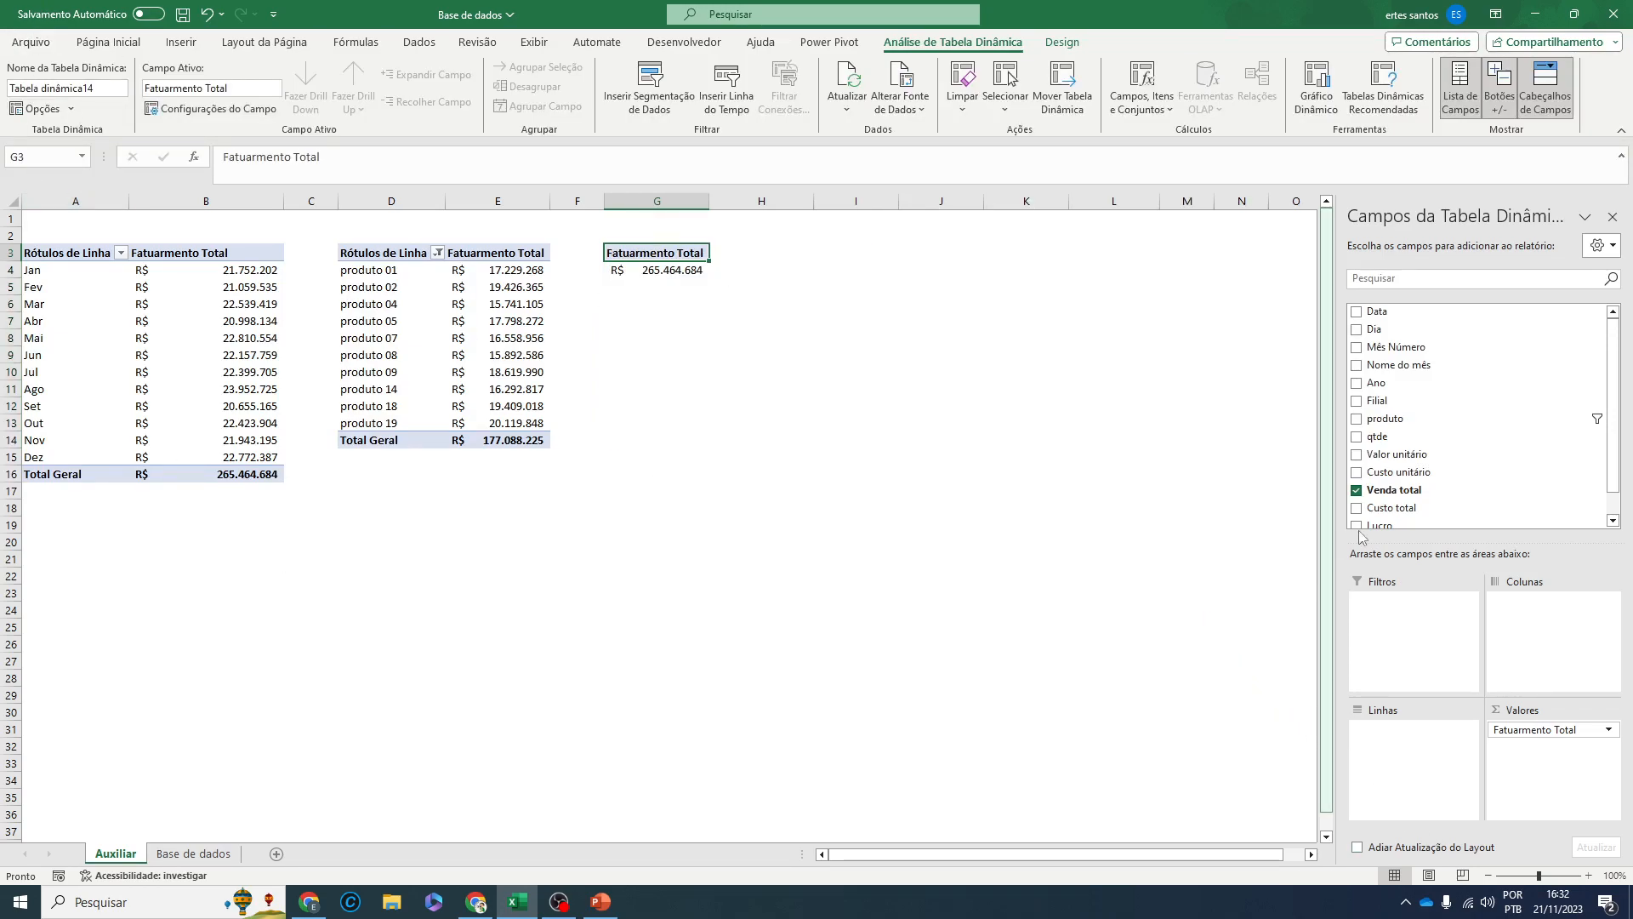
pyautogui.moveTo(1376, 399); pyautogui.dragTo(1382, 744)
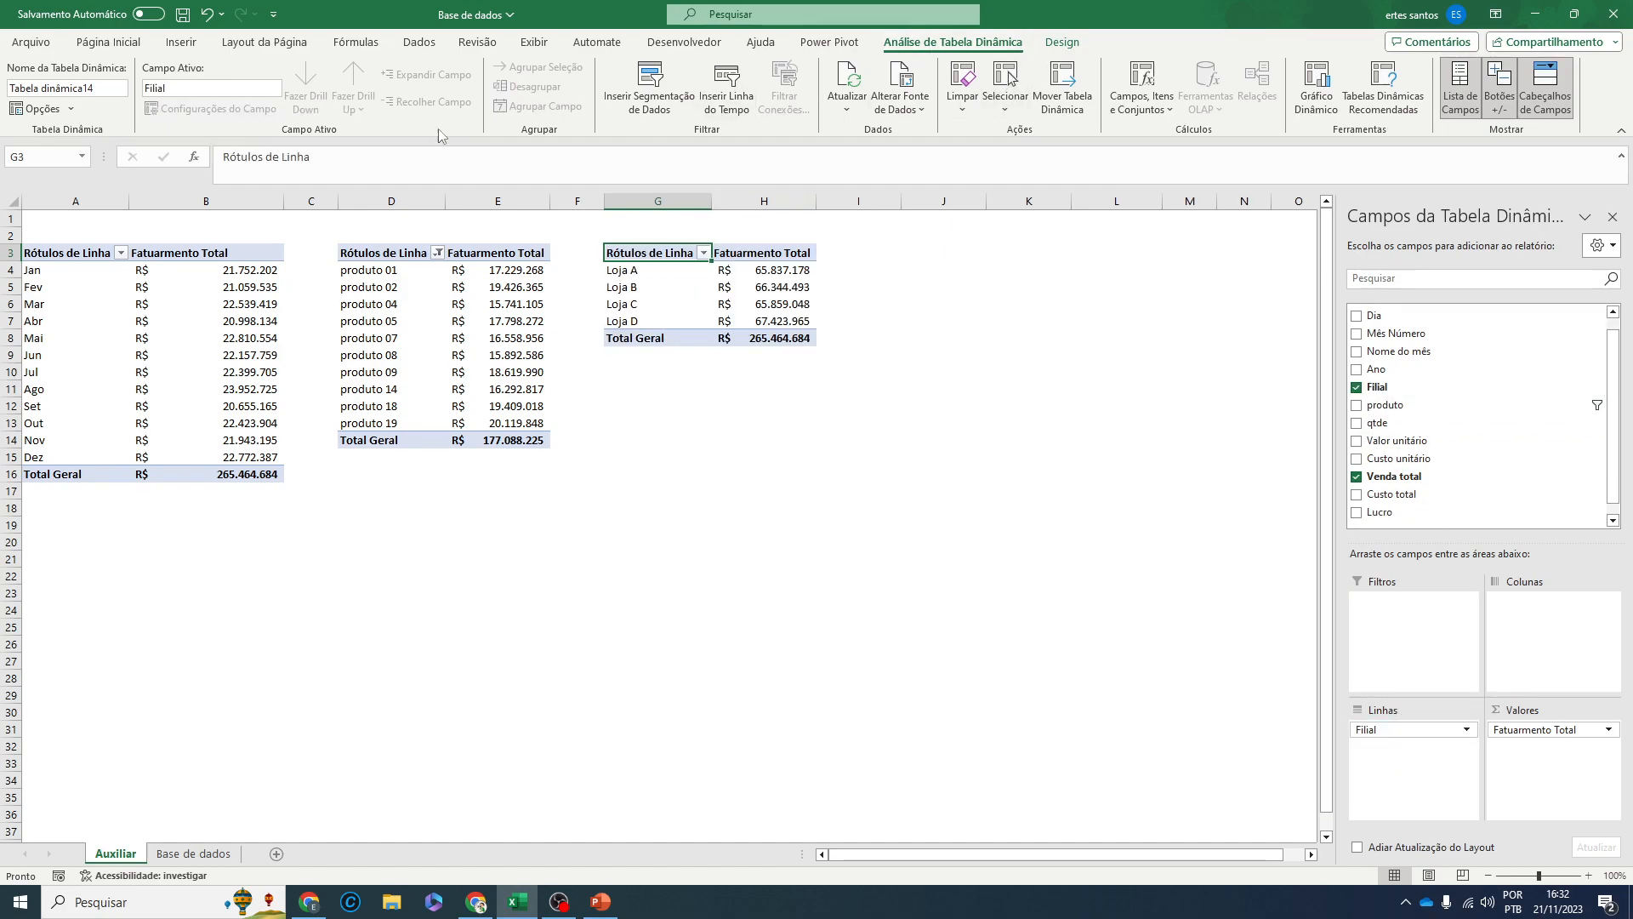
# - Name the branch revenue PivotTable at G3 Tab_filial
pyautogui.click(113, 88)
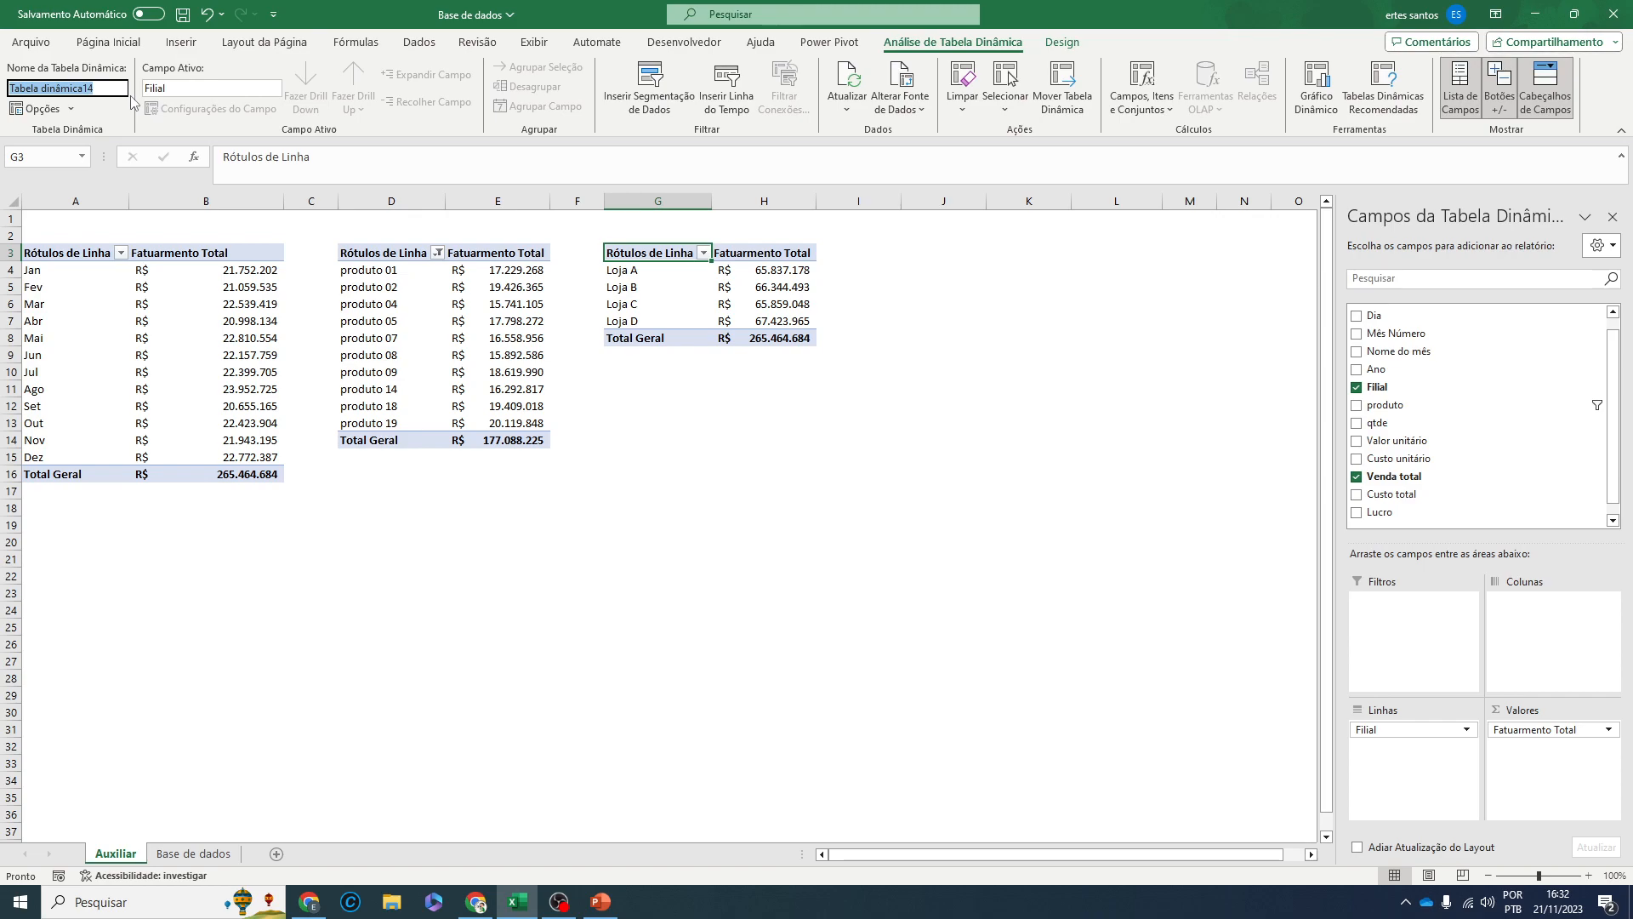
pyautogui.press('BackSpace')
pyautogui.press('Return')
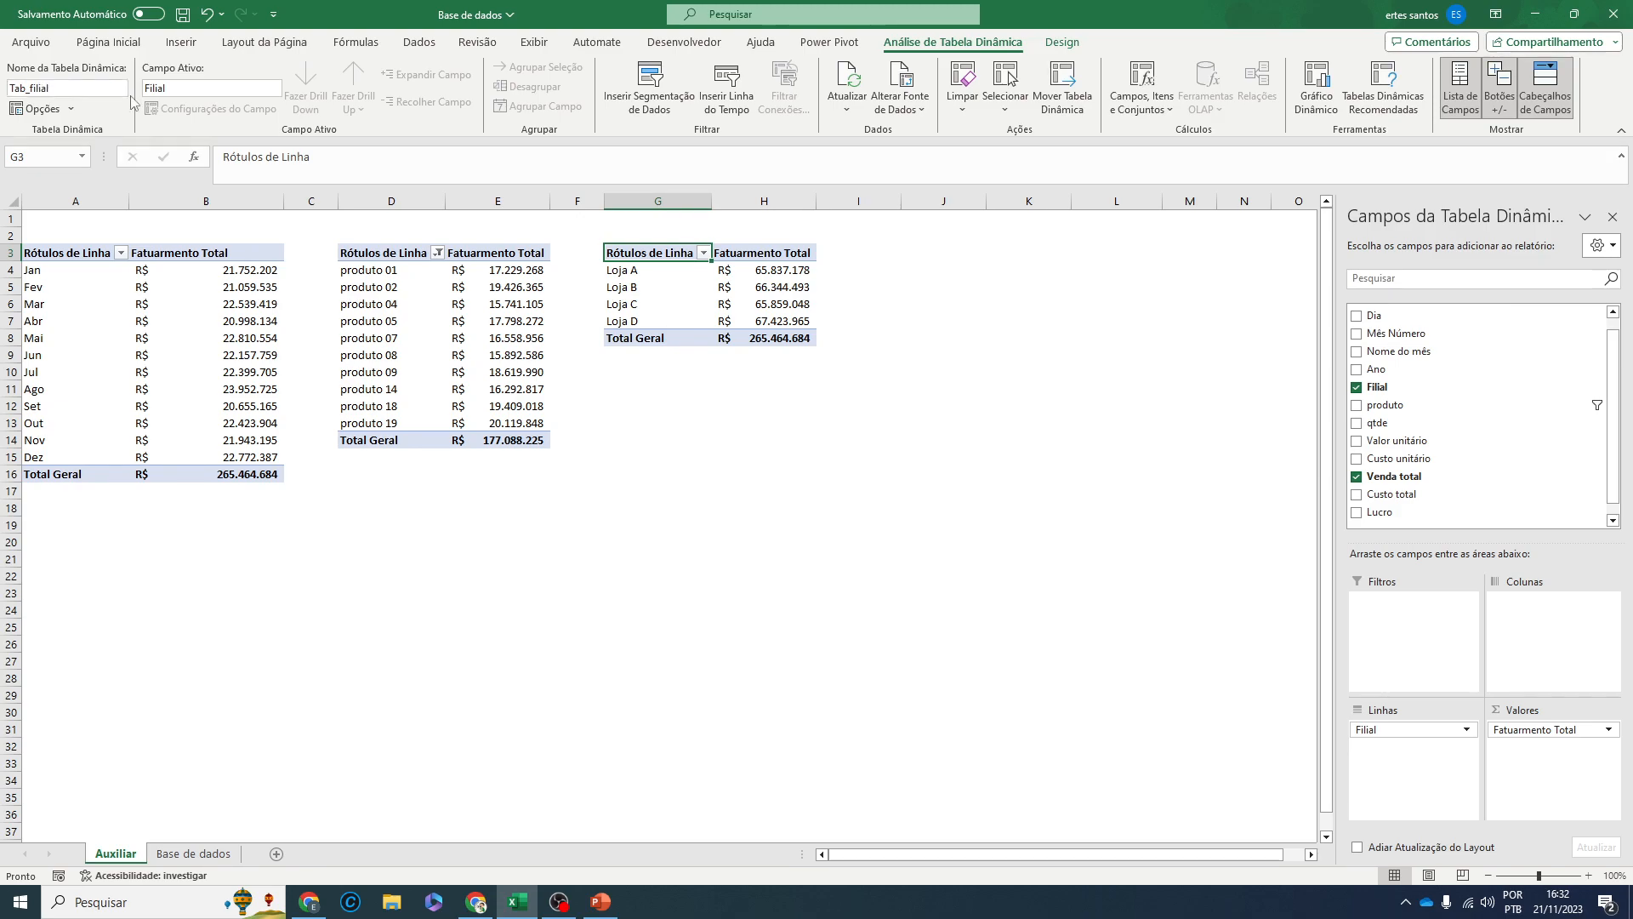
pyautogui.click(715, 383)
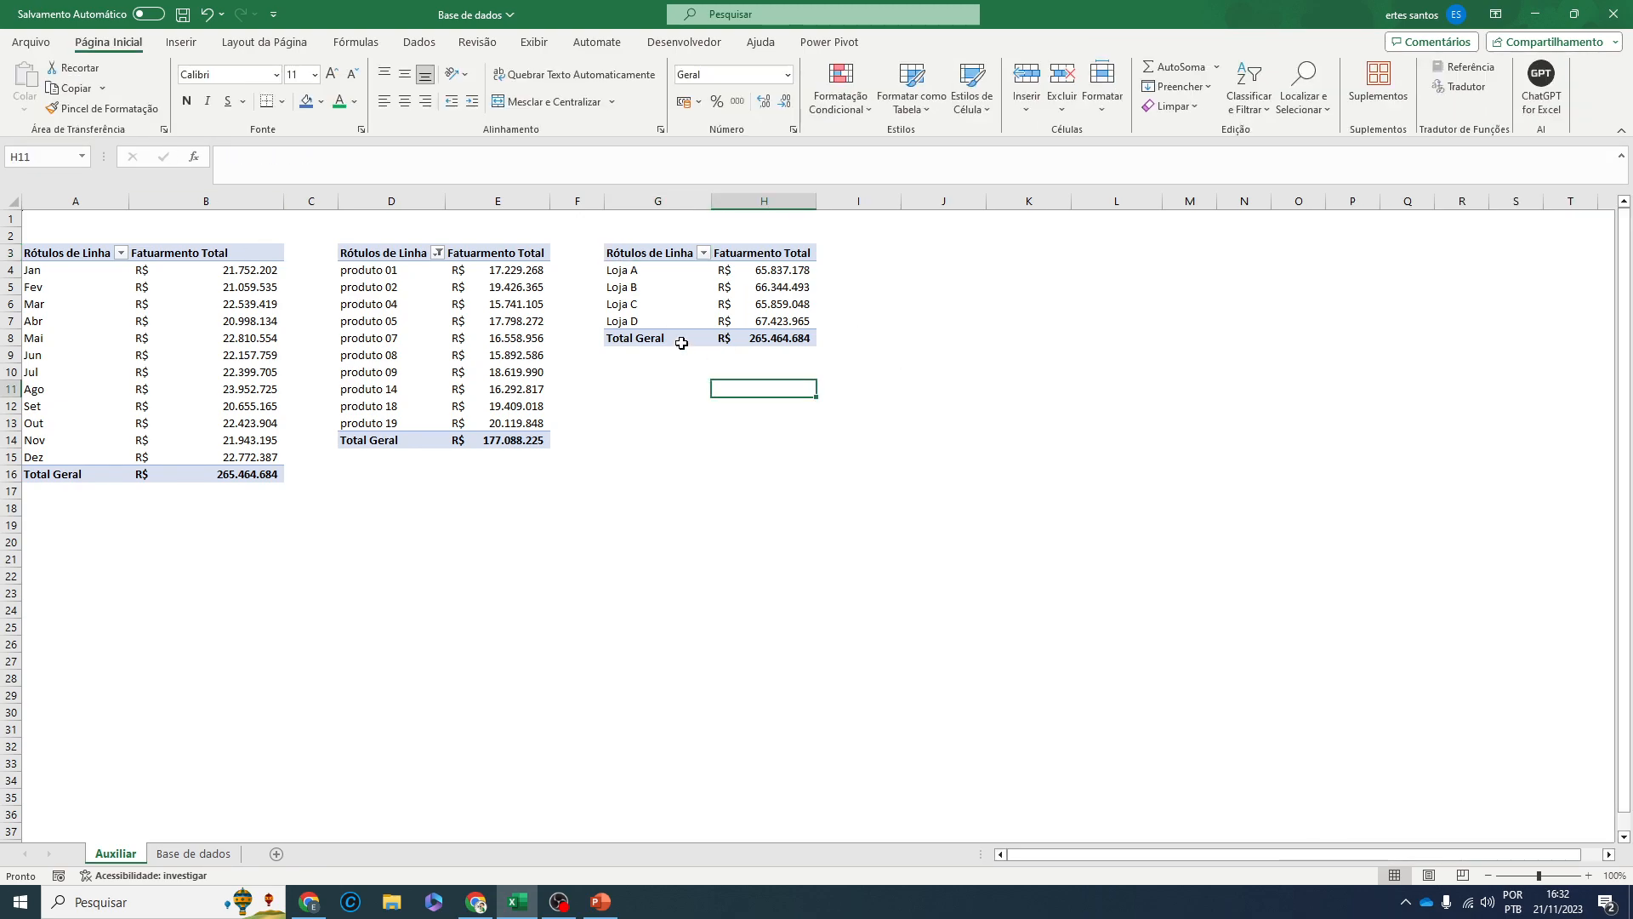
pyautogui.click(656, 256)
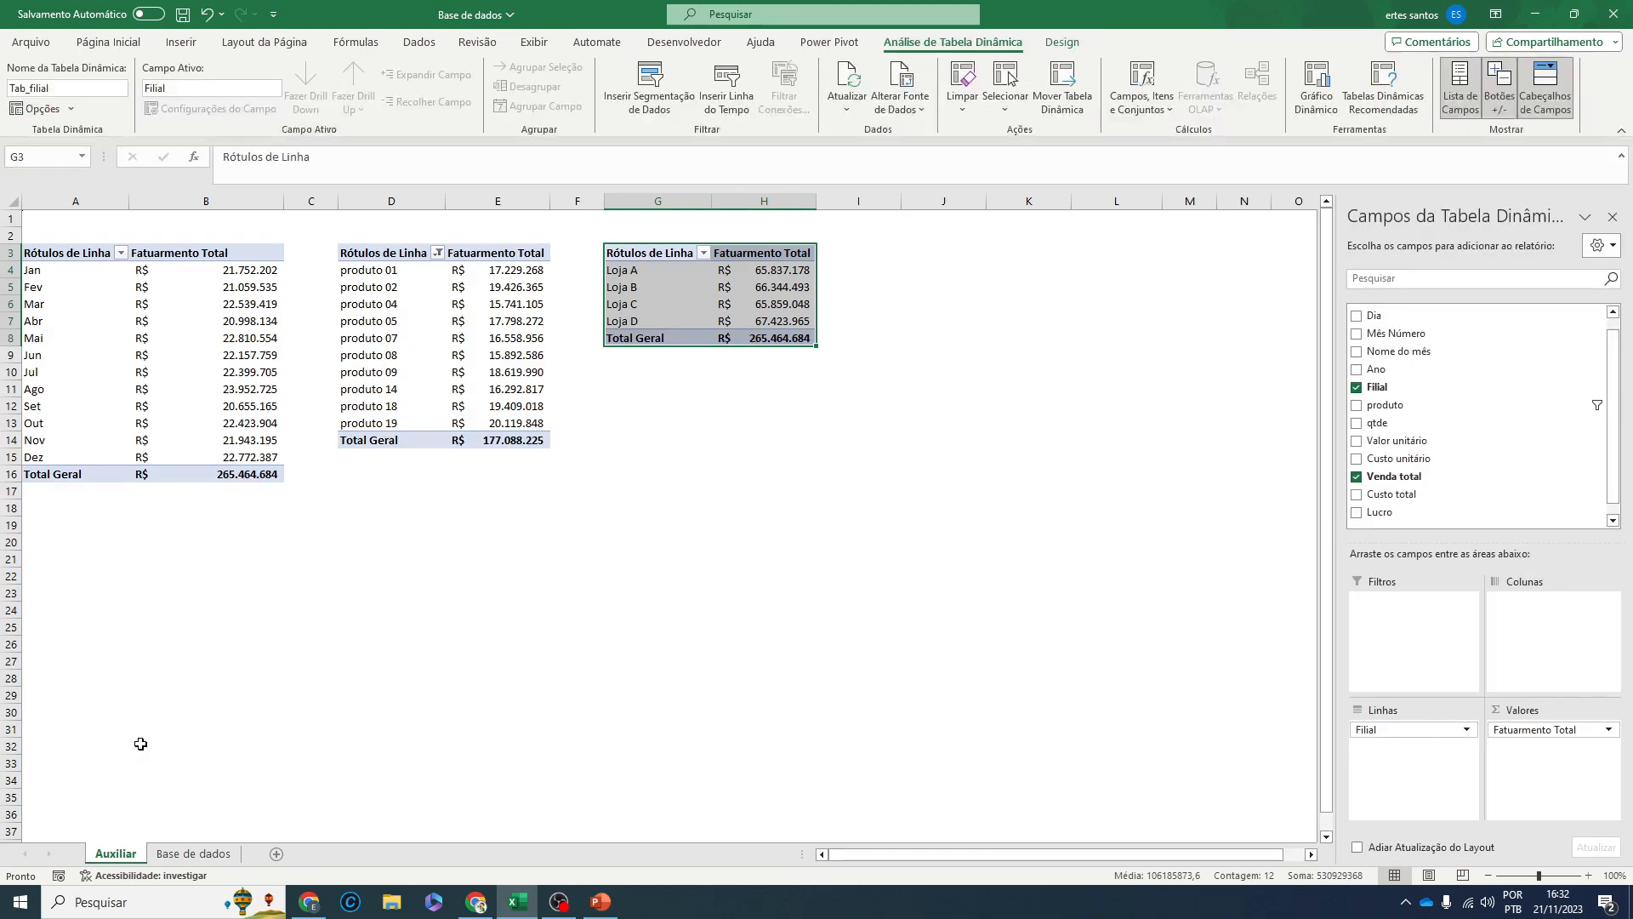
# - Colour the text of question 03, Faturamento por Filial, green in O5 of the Base de dados sheet
pyautogui.click(171, 854)
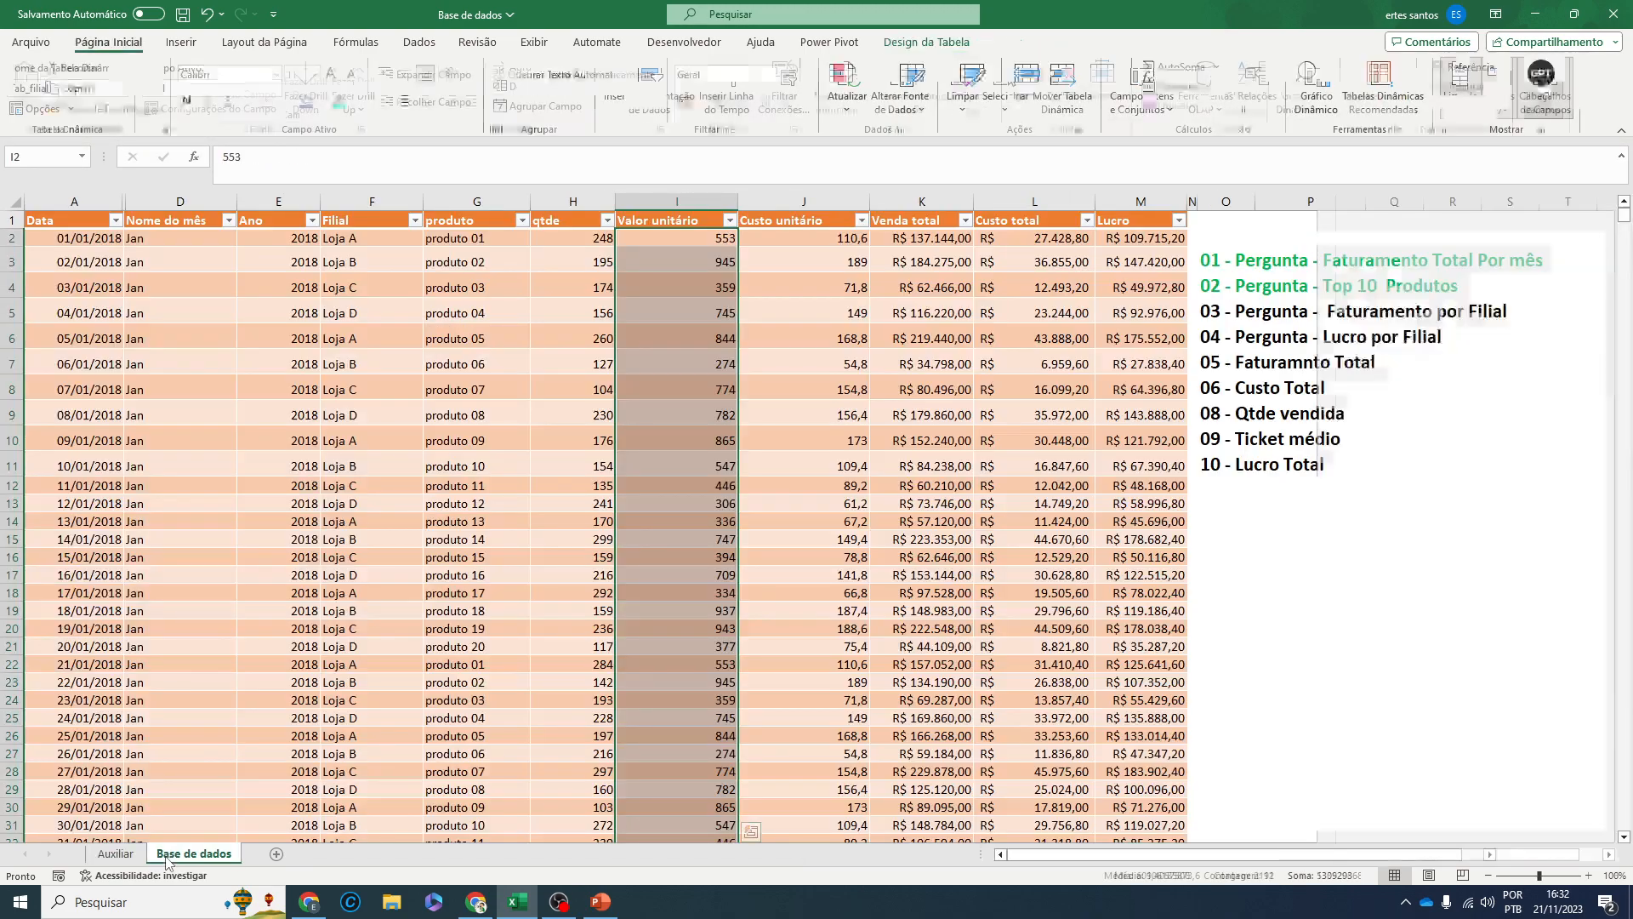
pyautogui.click(1242, 315)
pyautogui.click(339, 101)
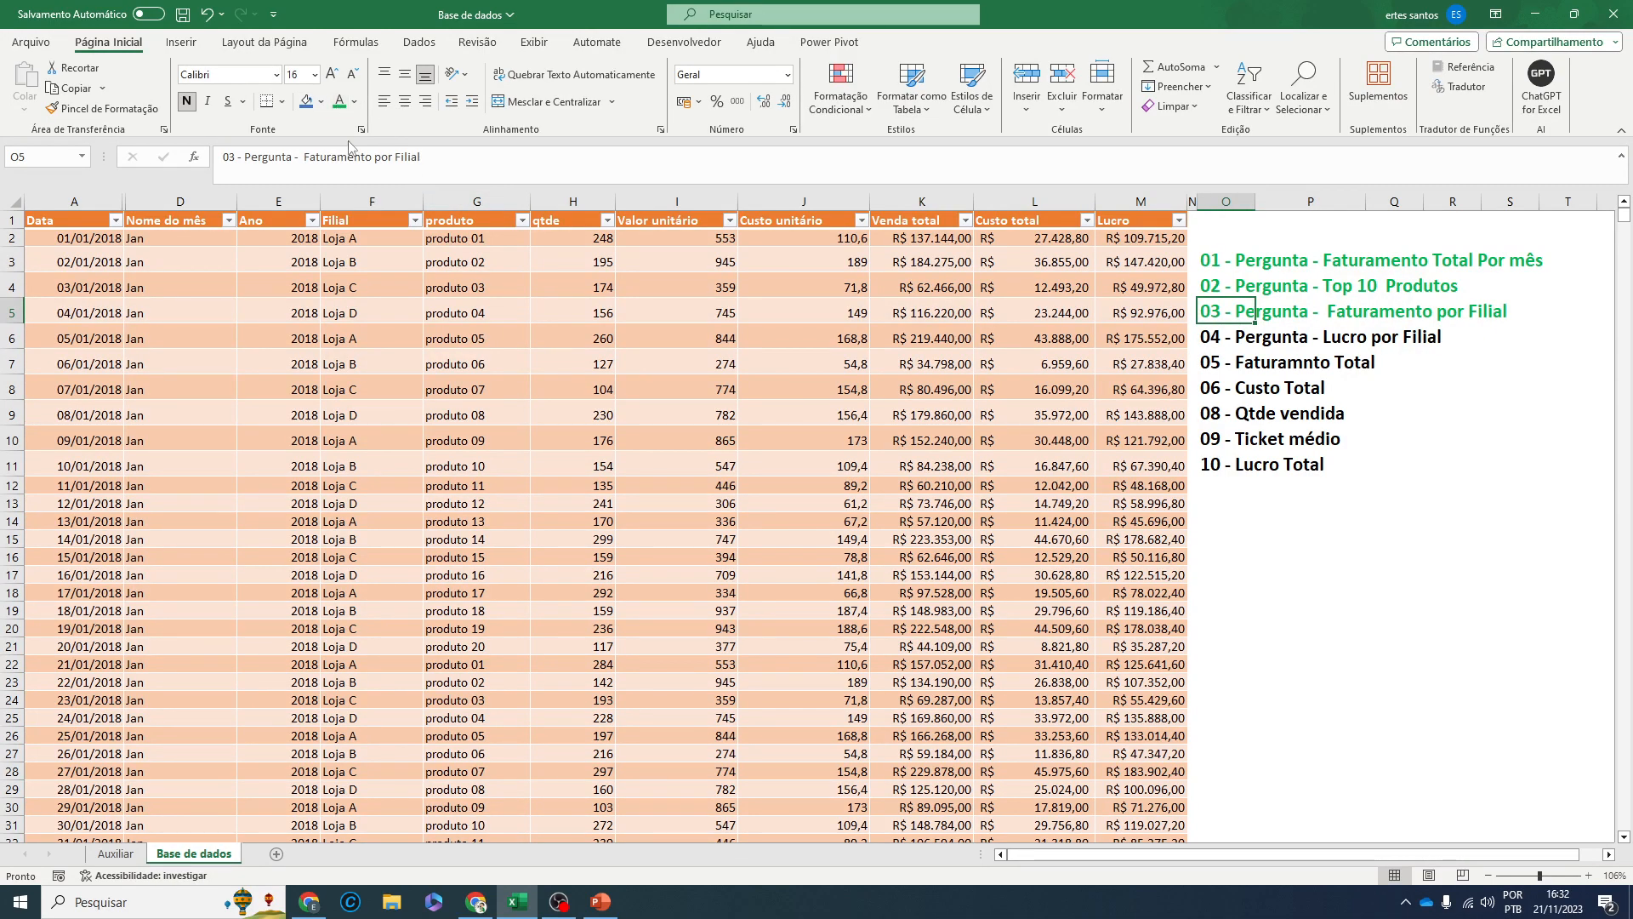
# - Copy the branch revenue PivotTable at G3 on the Auxiliar sheet to J3, narrow spacer column I and widen column K to fit
pyautogui.click(1217, 338)
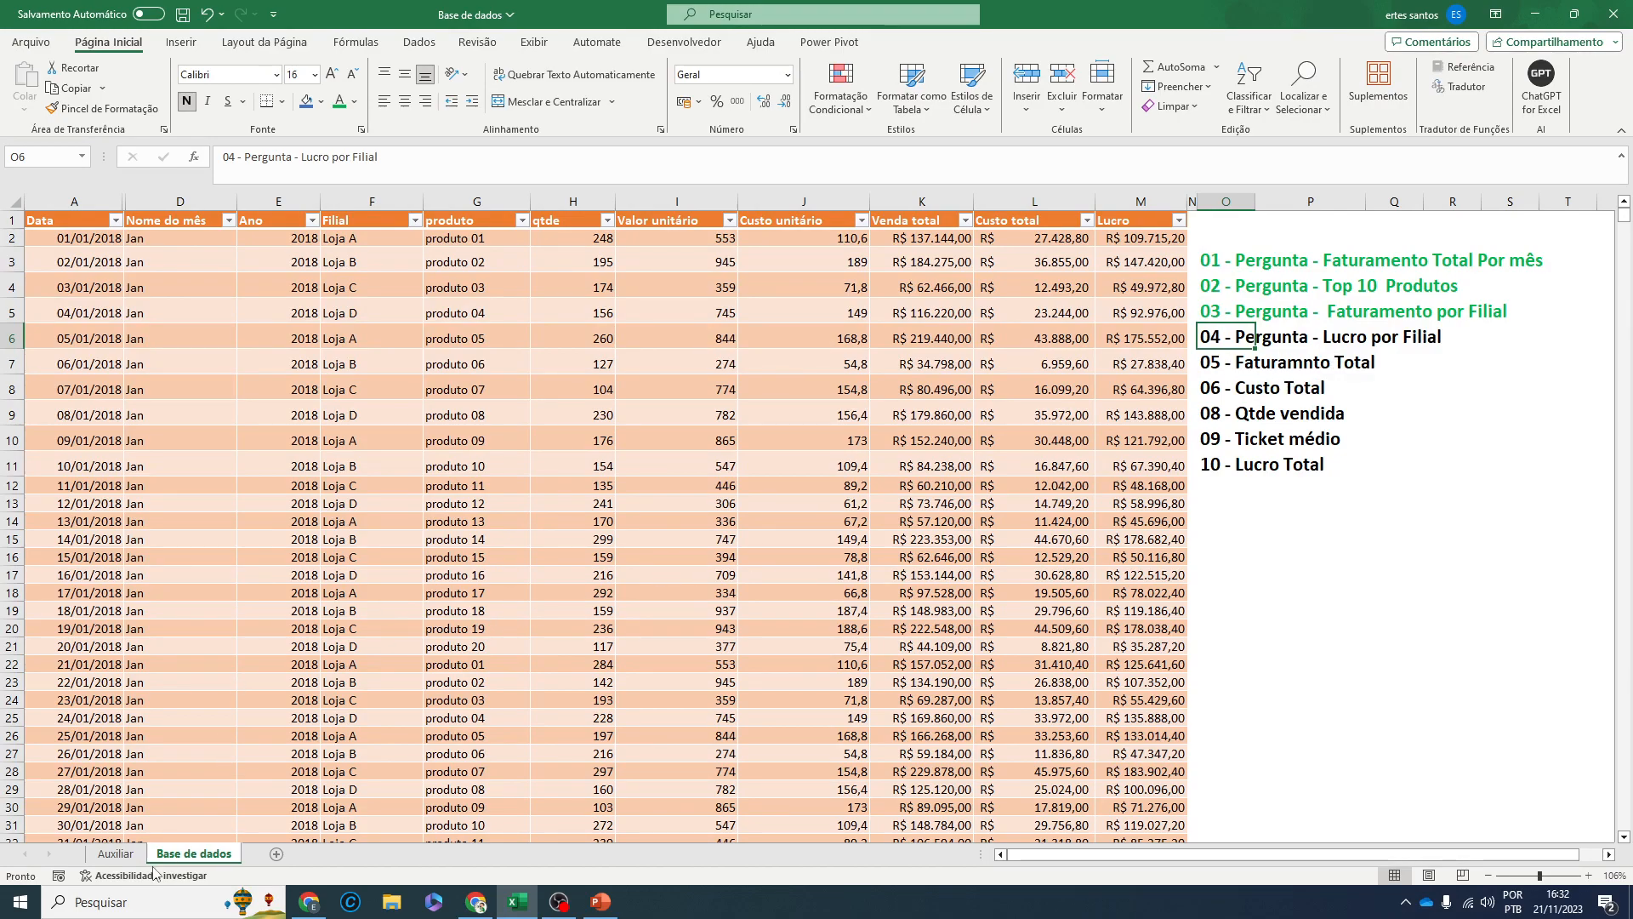
pyautogui.click(109, 861)
pyautogui.click(737, 508)
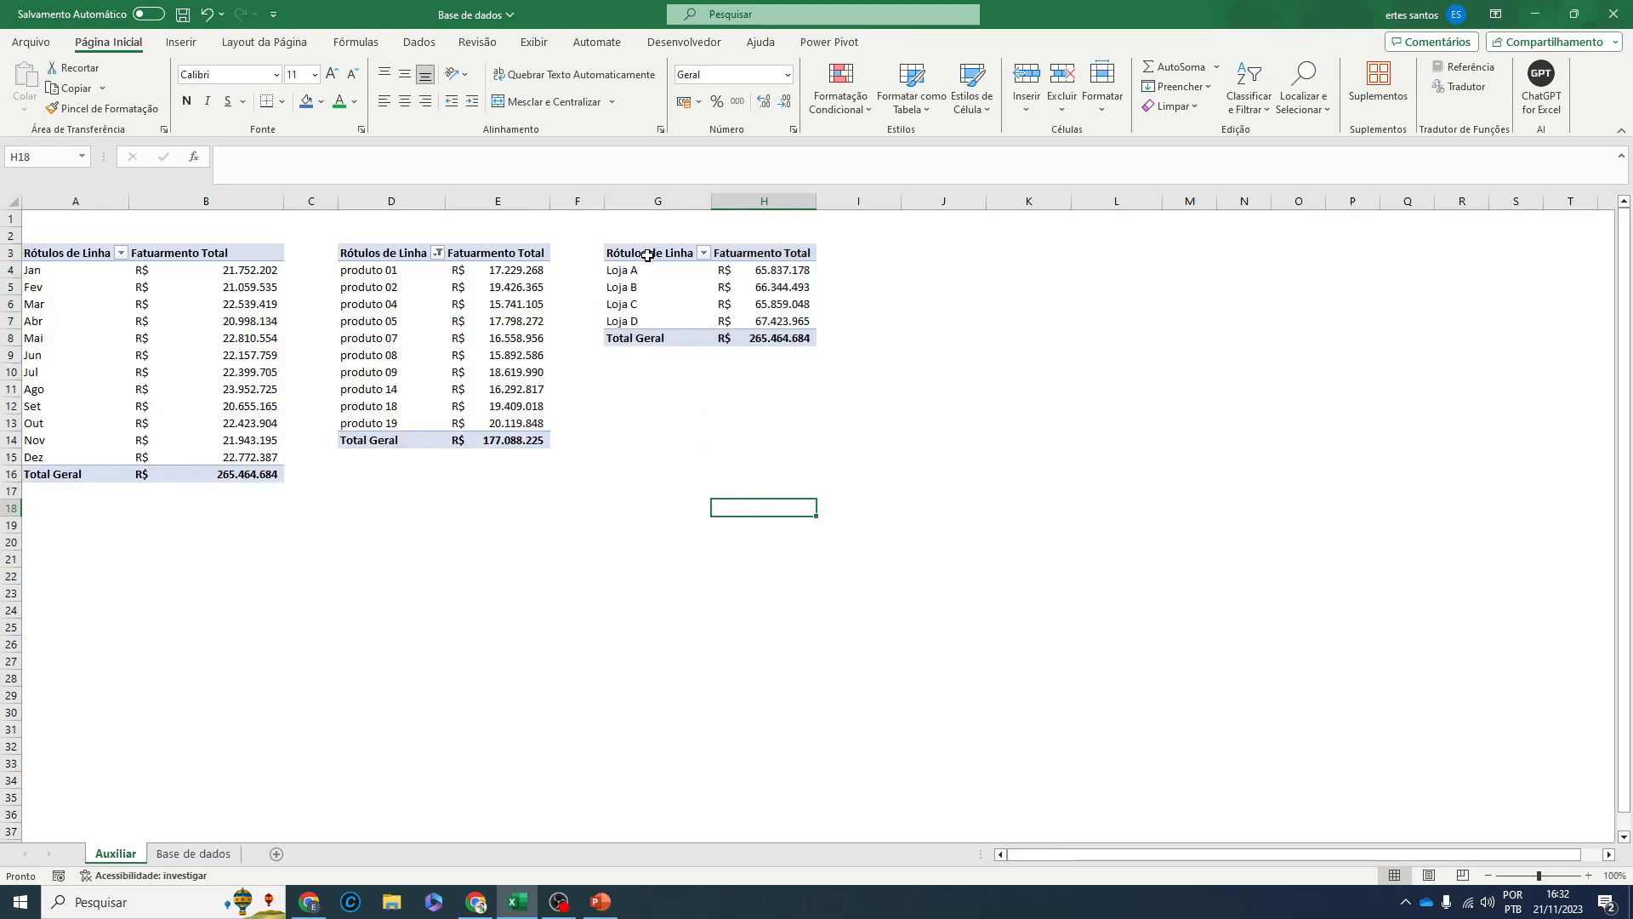
pyautogui.moveTo(636, 256); pyautogui.dragTo(789, 337)
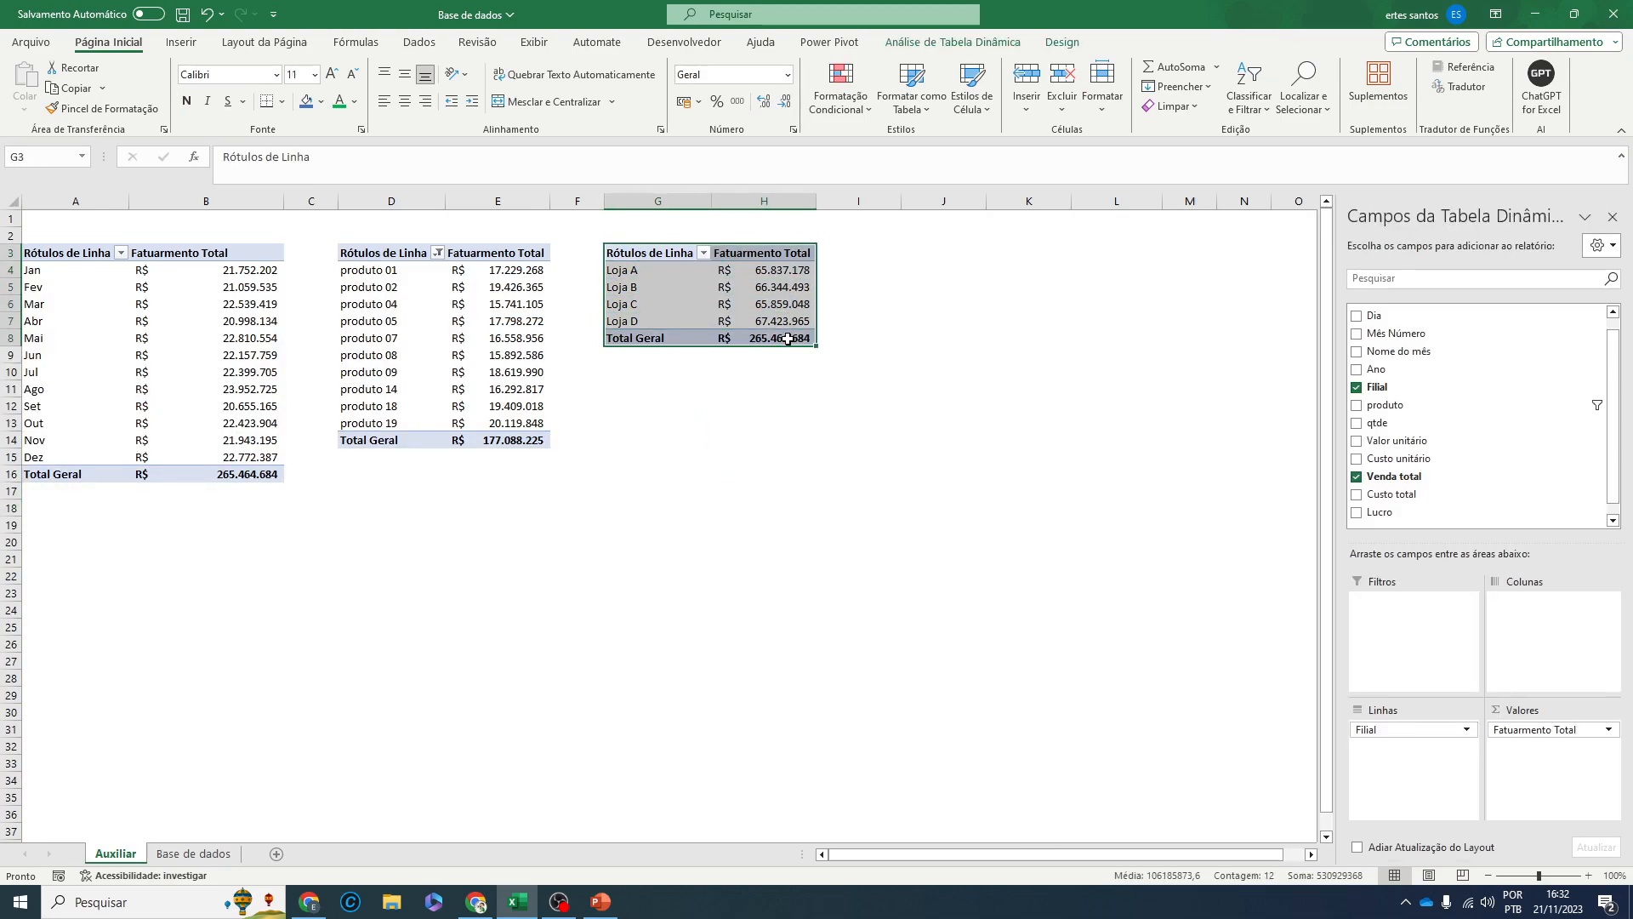
pyautogui.hotkey('ctrl', 'c')
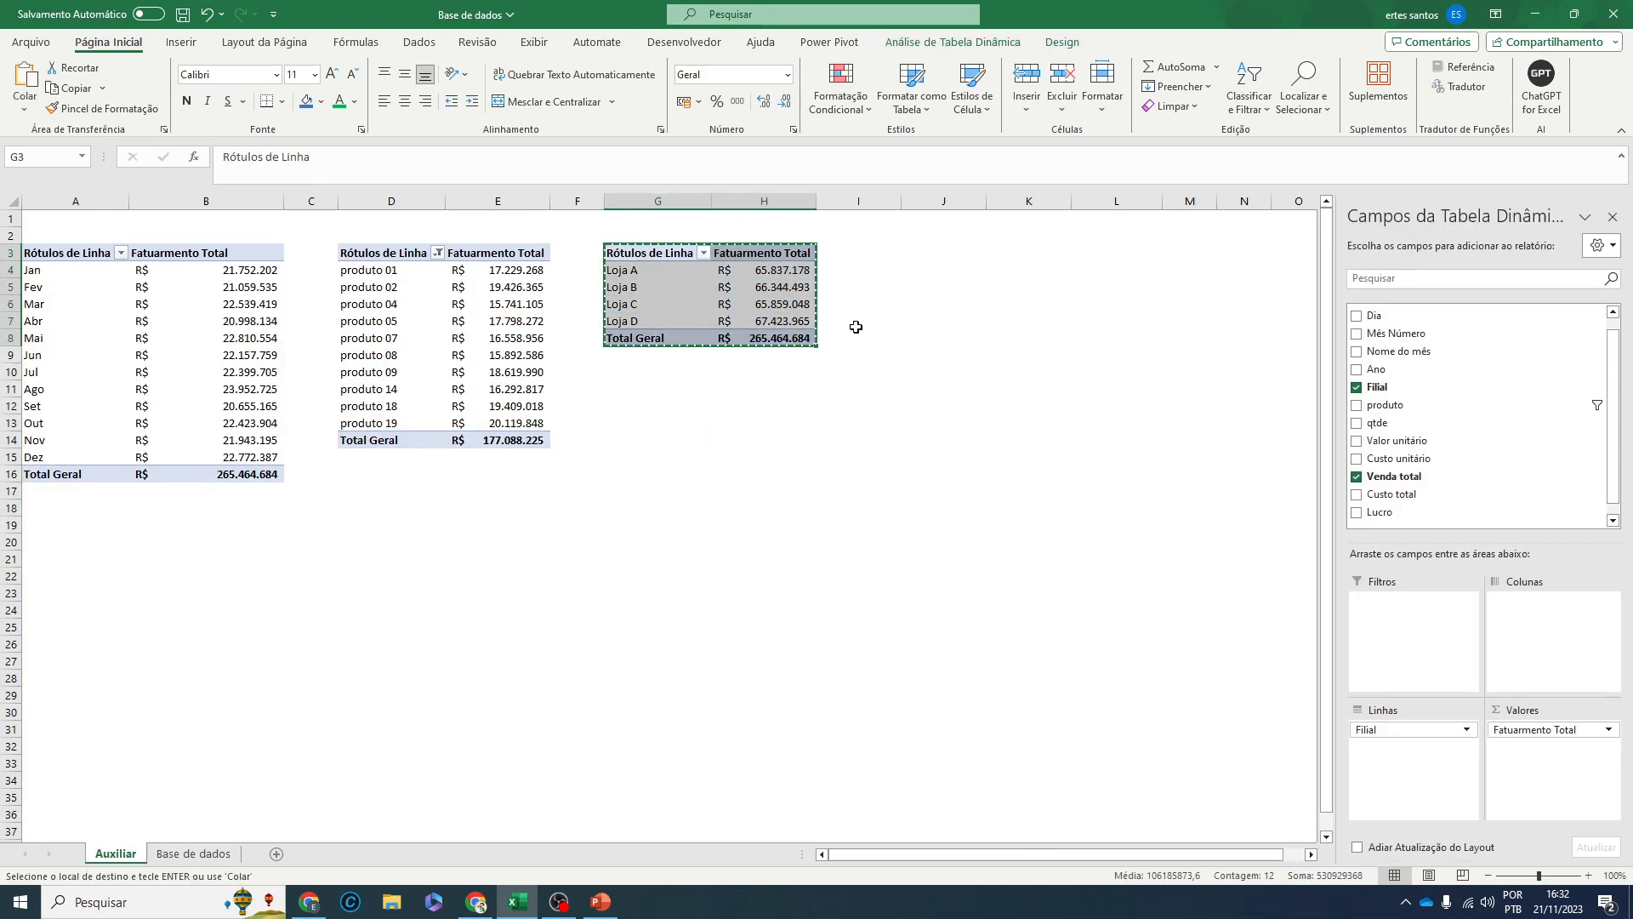
pyautogui.click(908, 255)
pyautogui.hotkey('ctrl', 'v')
pyautogui.moveTo(902, 204); pyautogui.dragTo(839, 204)
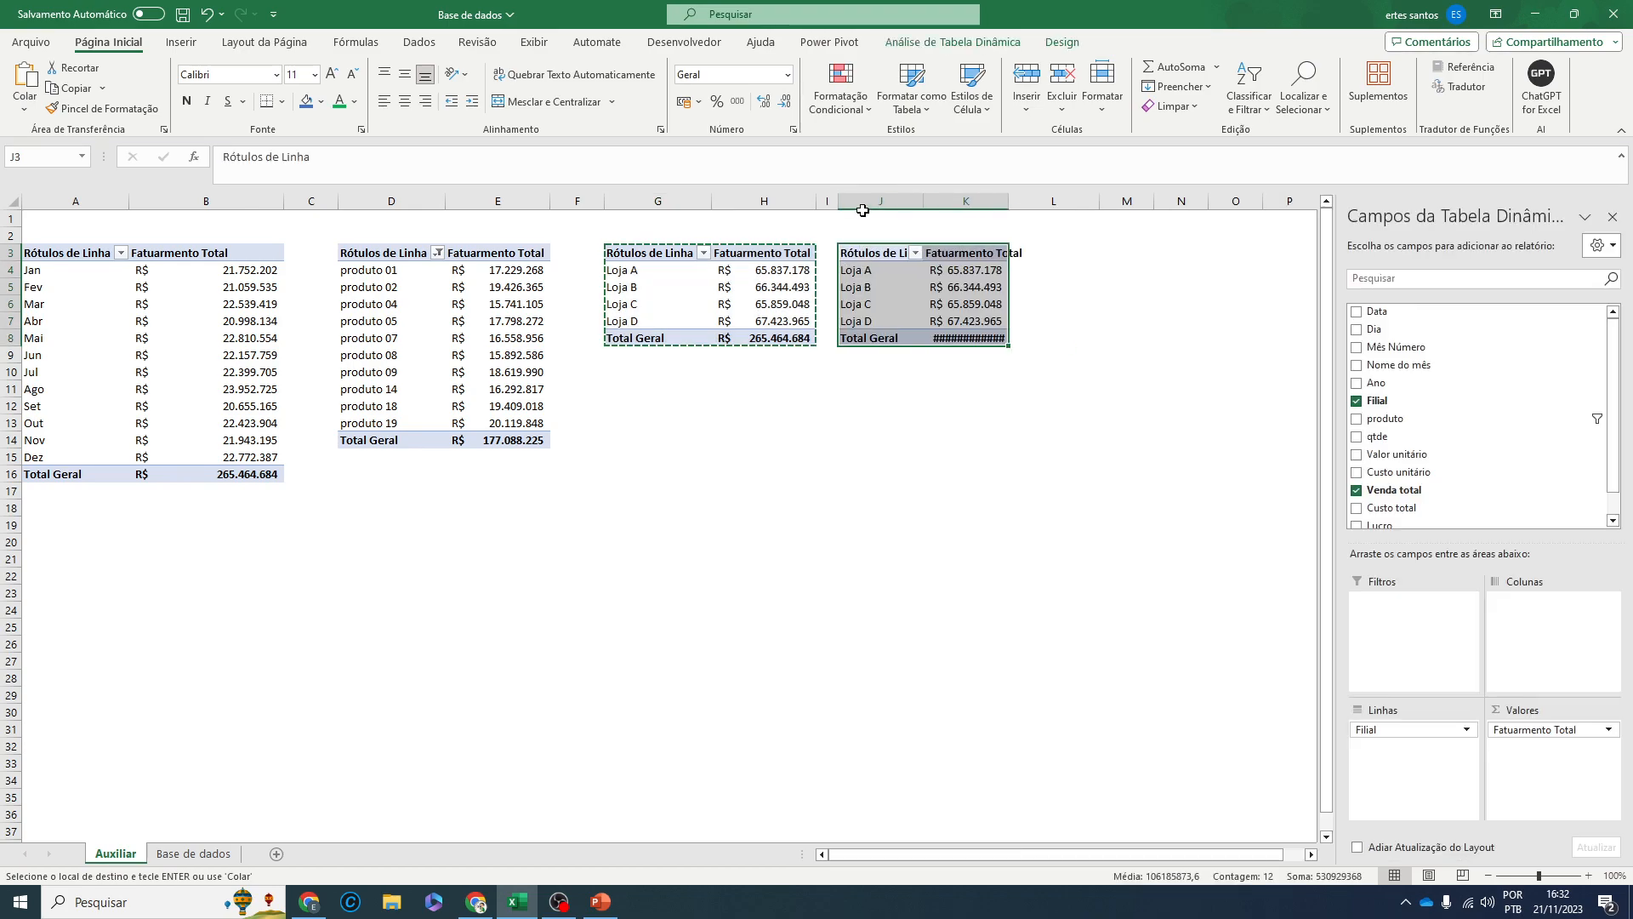
pyautogui.doubleClick(1008, 204)
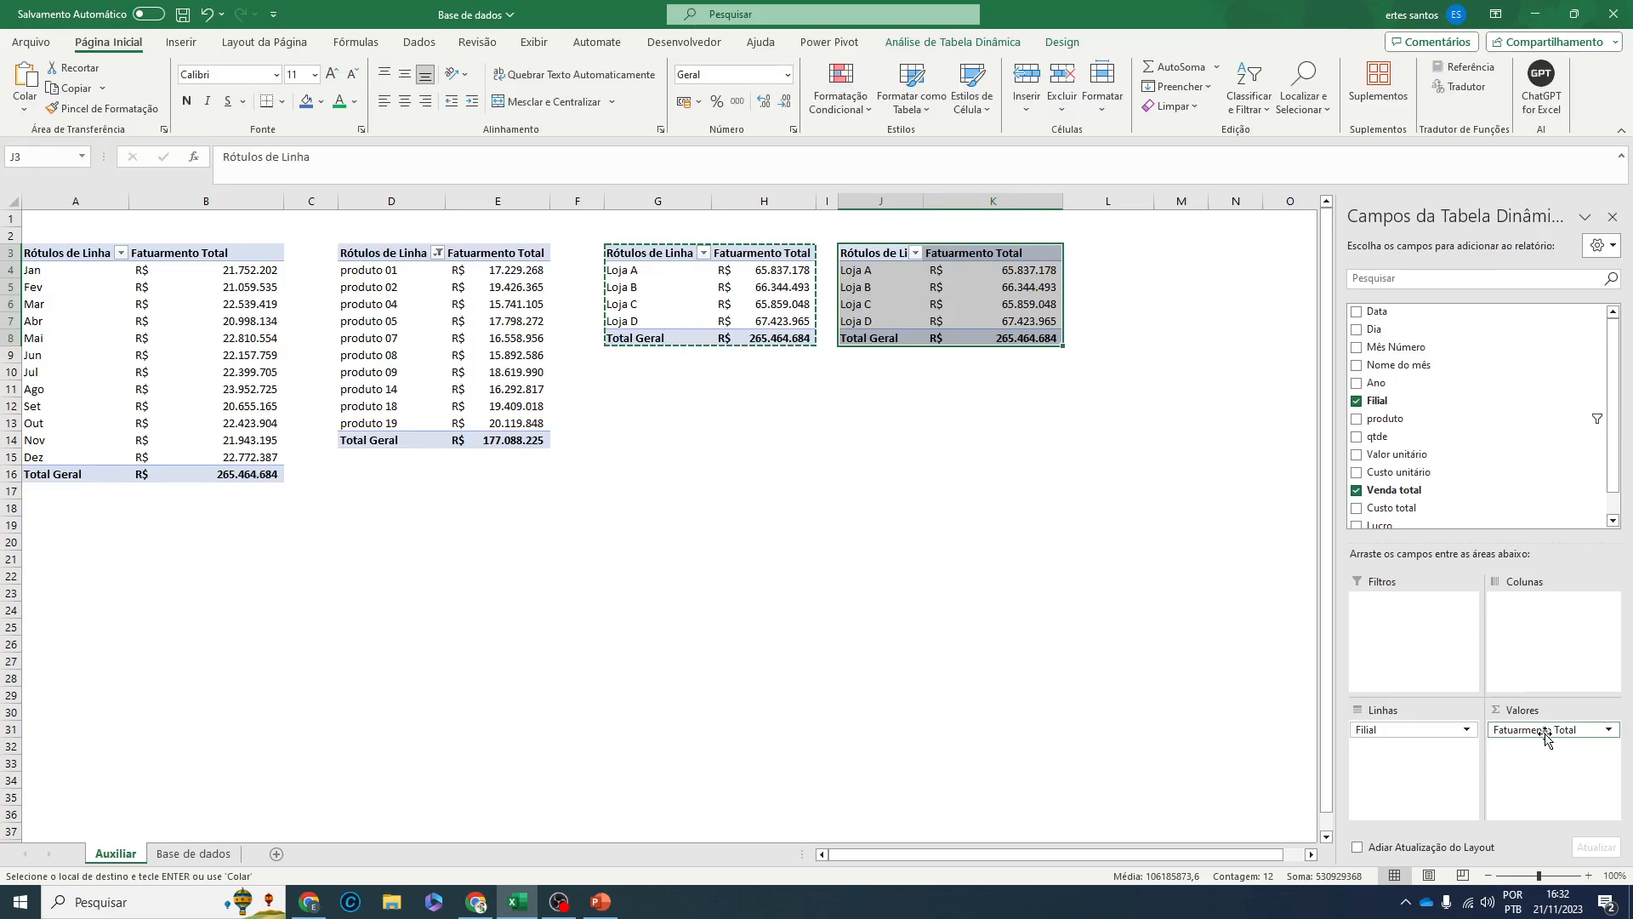
# - Replace the revenue value field with the sum of Lucro in the PivotTable at J3
pyautogui.moveTo(1540, 737); pyautogui.dragTo(1240, 580)
pyautogui.moveTo(1382, 525); pyautogui.dragTo(1522, 752)
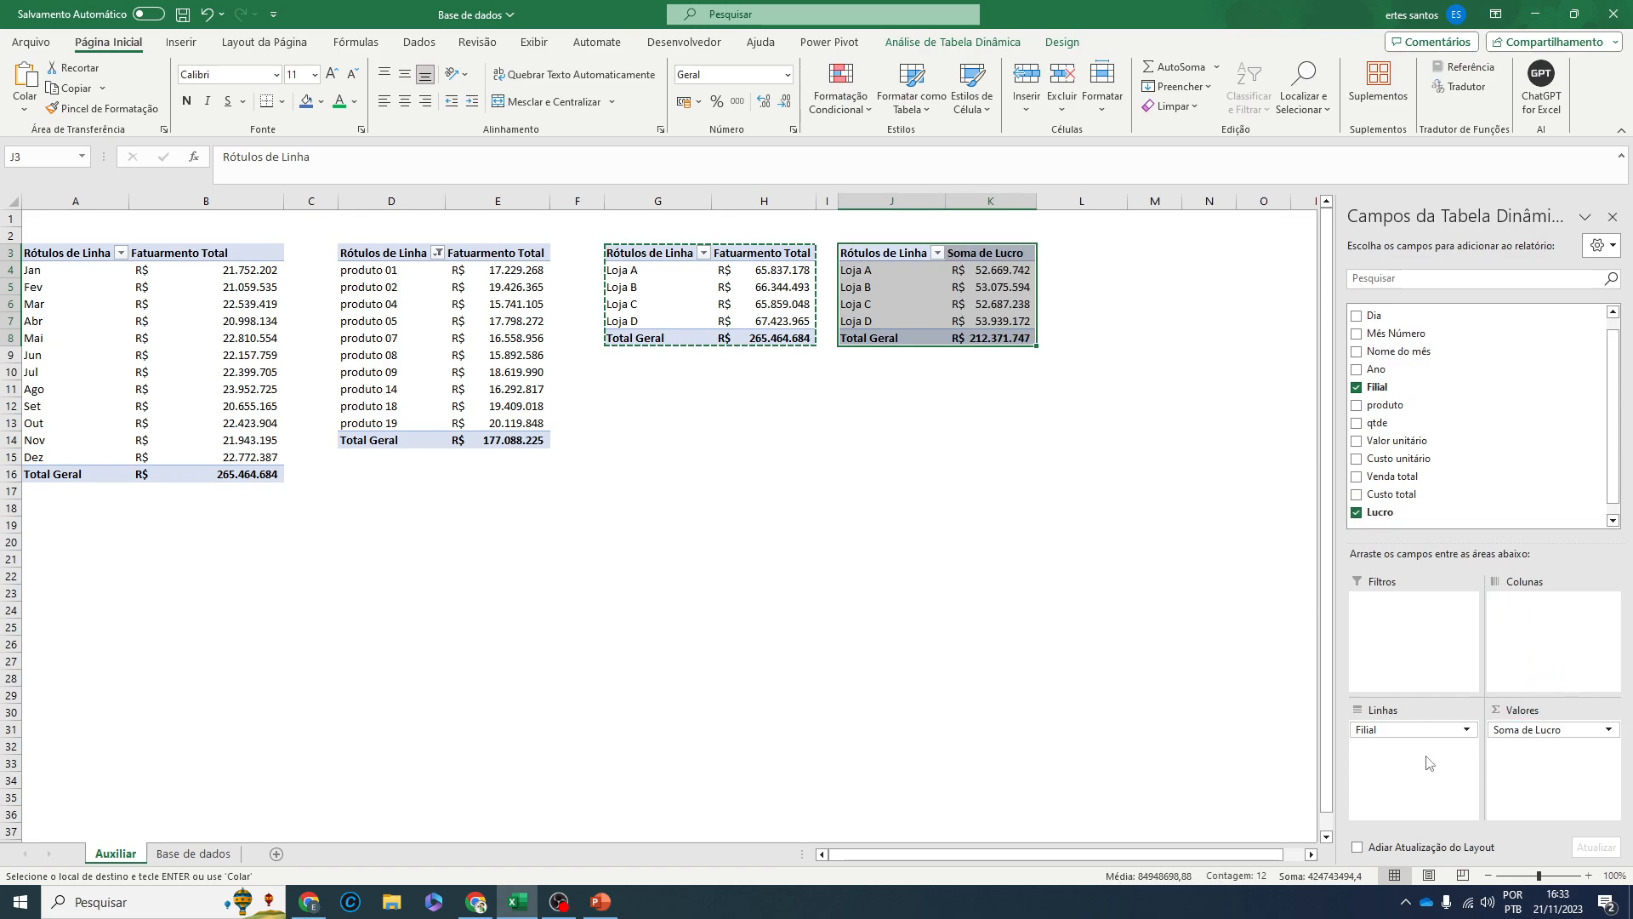
pyautogui.click(904, 269)
pyautogui.click(987, 270)
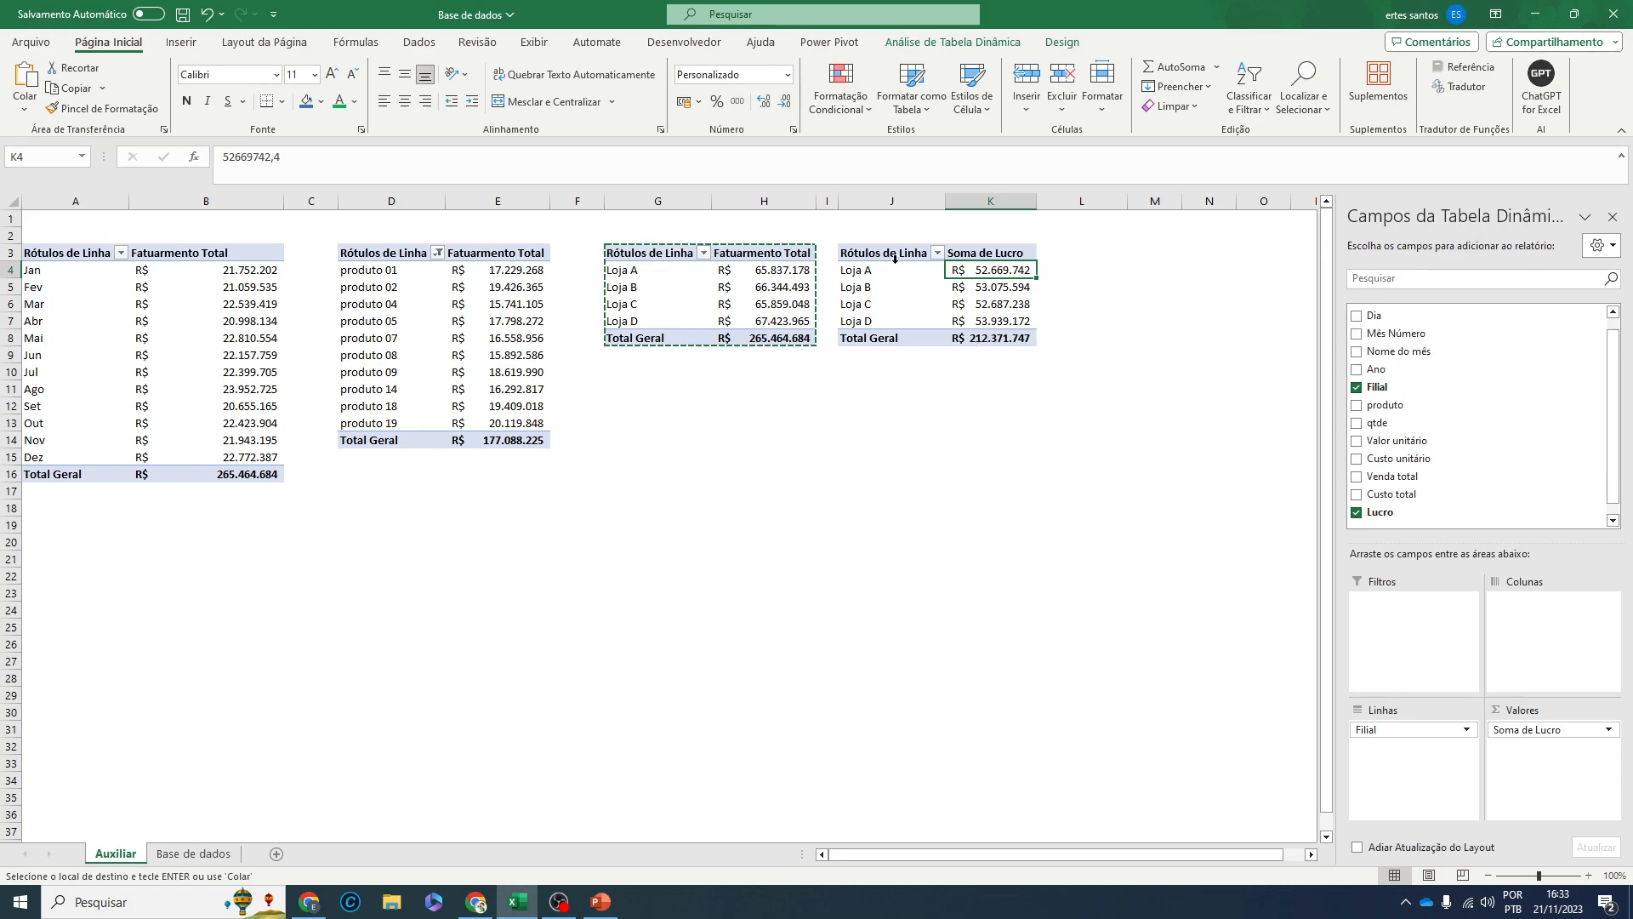
# - Name the branch profit PivotTable at J3 Tab_Lucro Por
pyautogui.moveTo(876, 254); pyautogui.dragTo(1031, 339)
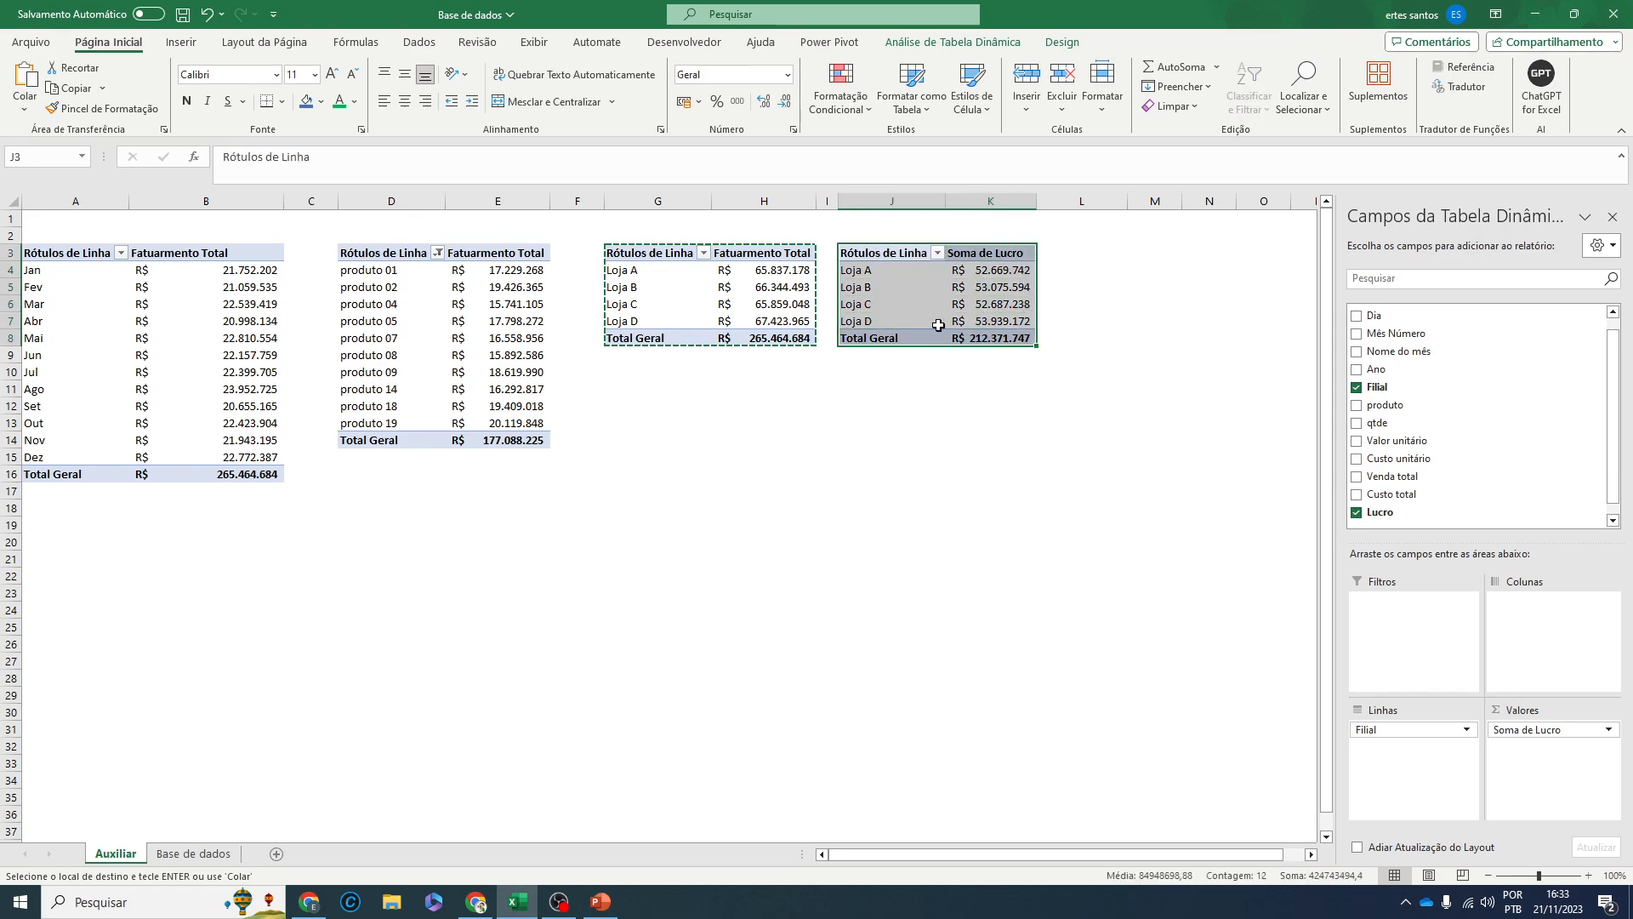
pyautogui.click(975, 44)
pyautogui.click(68, 87)
pyautogui.press('BackSpace')
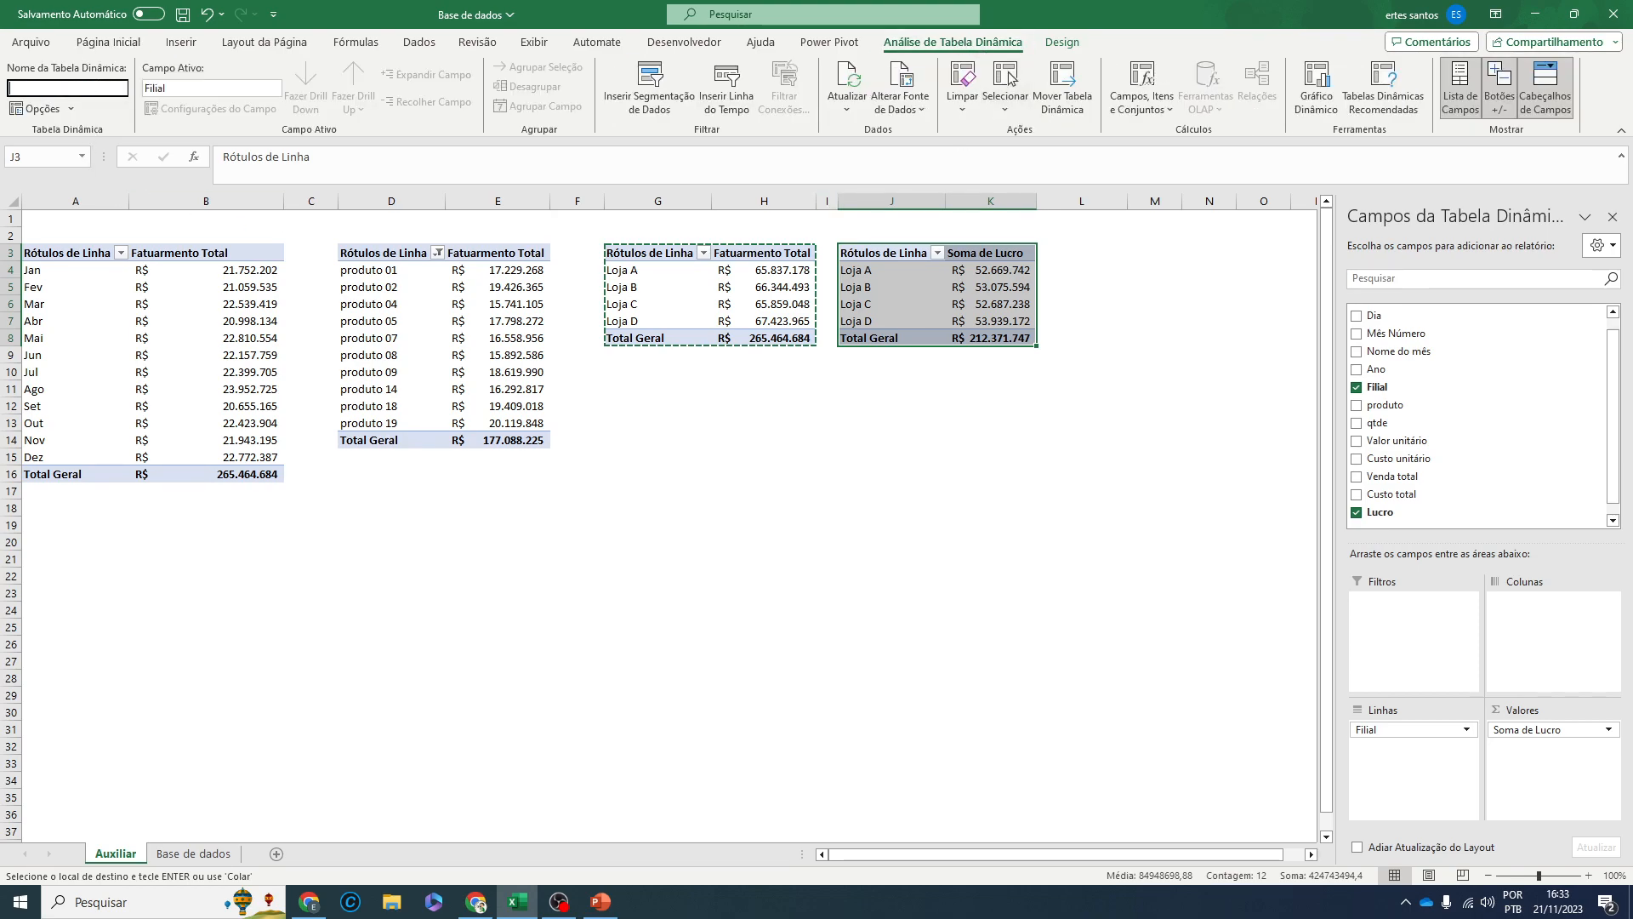
pyautogui.write('Tab_Lucro Por')
pyautogui.press('Return')
# - Colour the text of question 04, Lucro por Filial, green in O6 of the Base de dados sheet
pyautogui.click(212, 853)
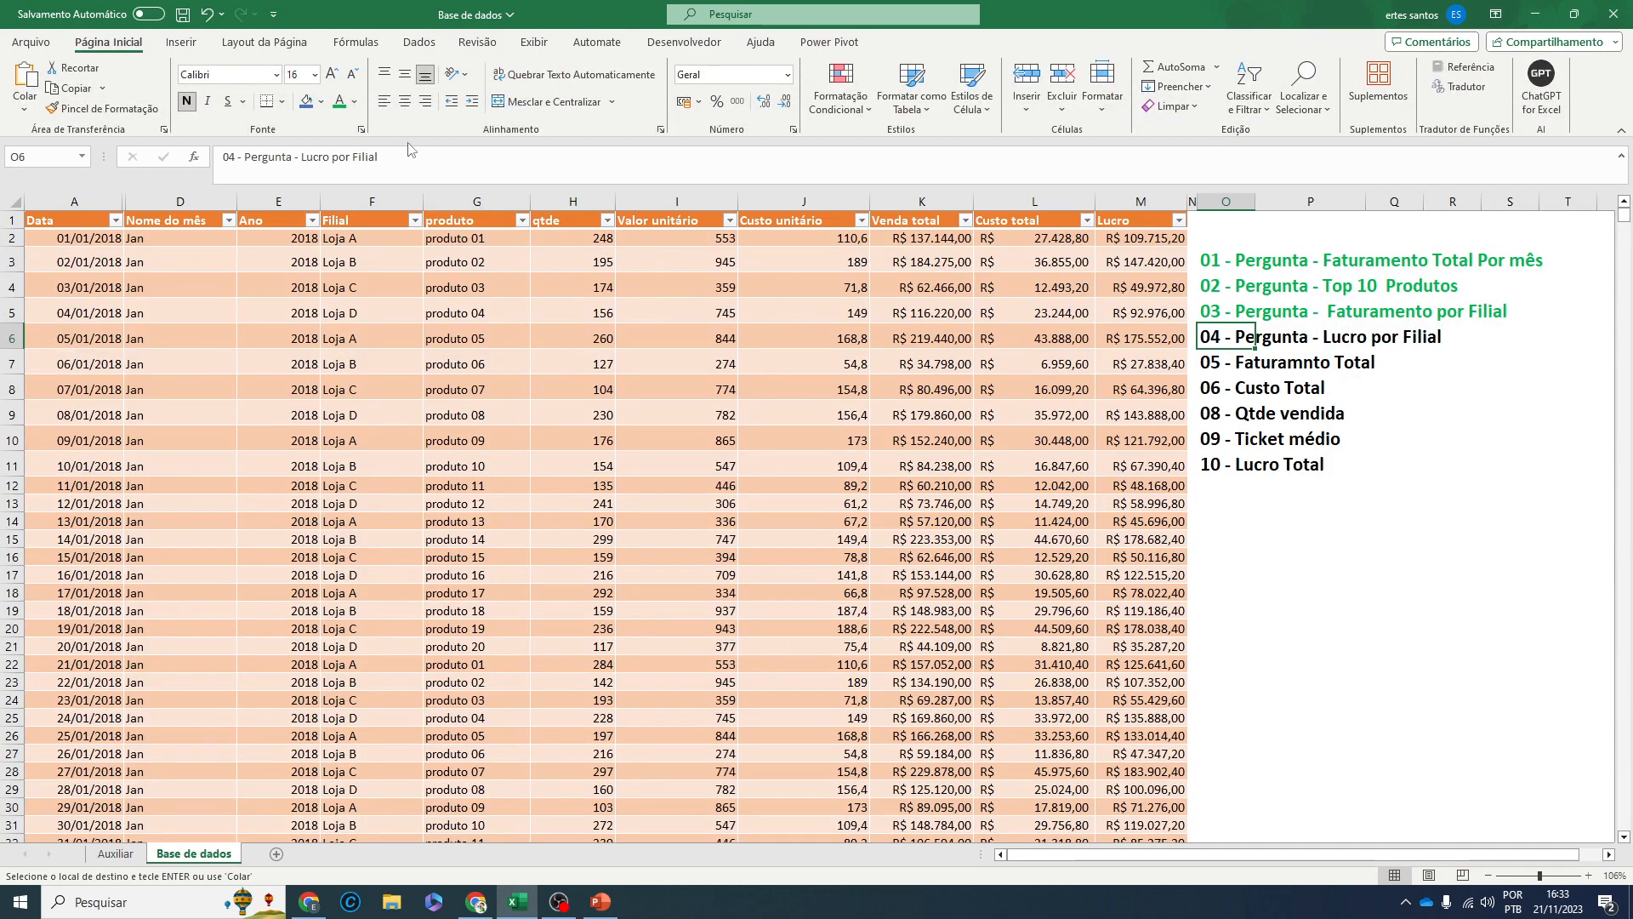
pyautogui.click(339, 101)
pyautogui.click(1386, 432)
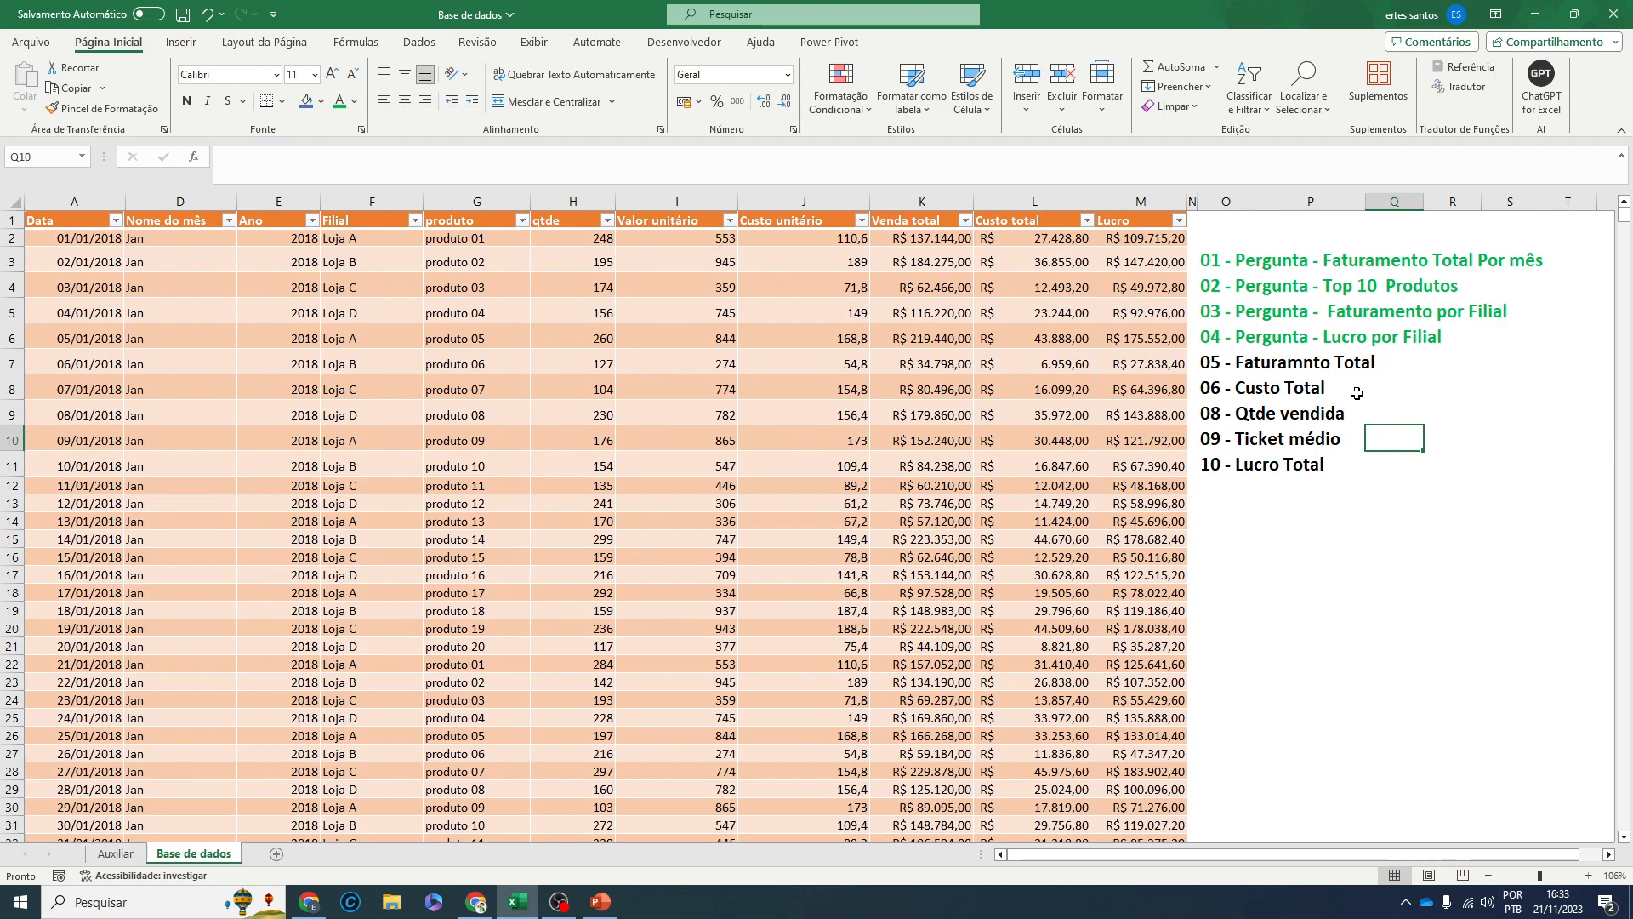
# - Renumber the Qtde vendida question in O9 as 07
pyautogui.click(1248, 367)
pyautogui.click(1242, 398)
pyautogui.click(1240, 418)
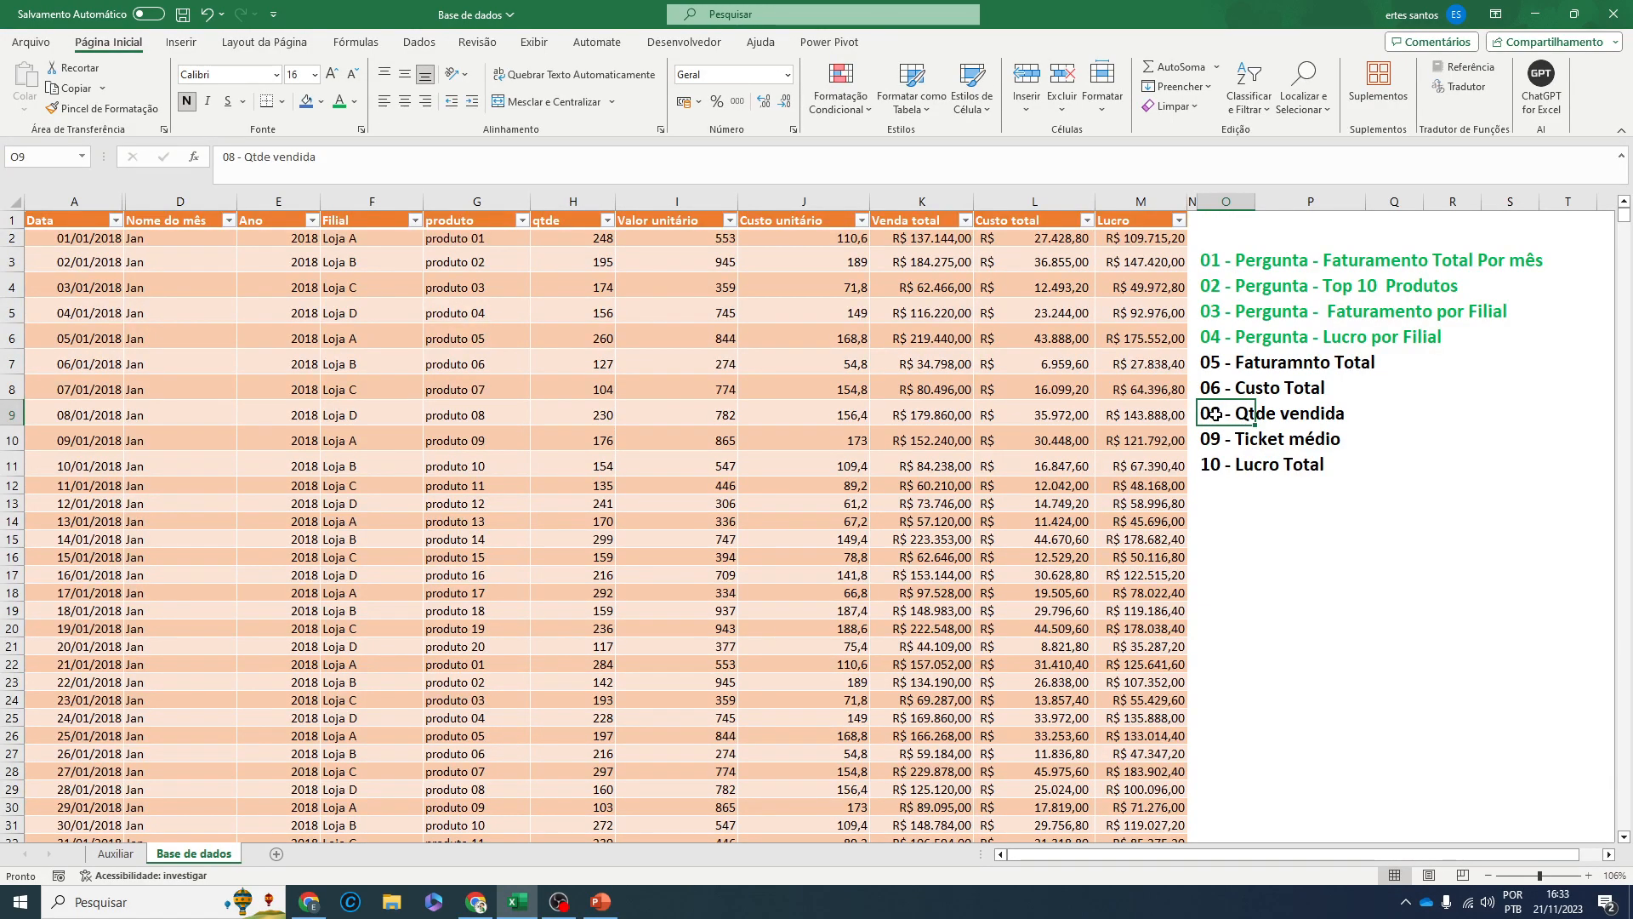
pyautogui.click(241, 174)
pyautogui.press('BackSpace')
pyautogui.write('7')
pyautogui.press('Return')
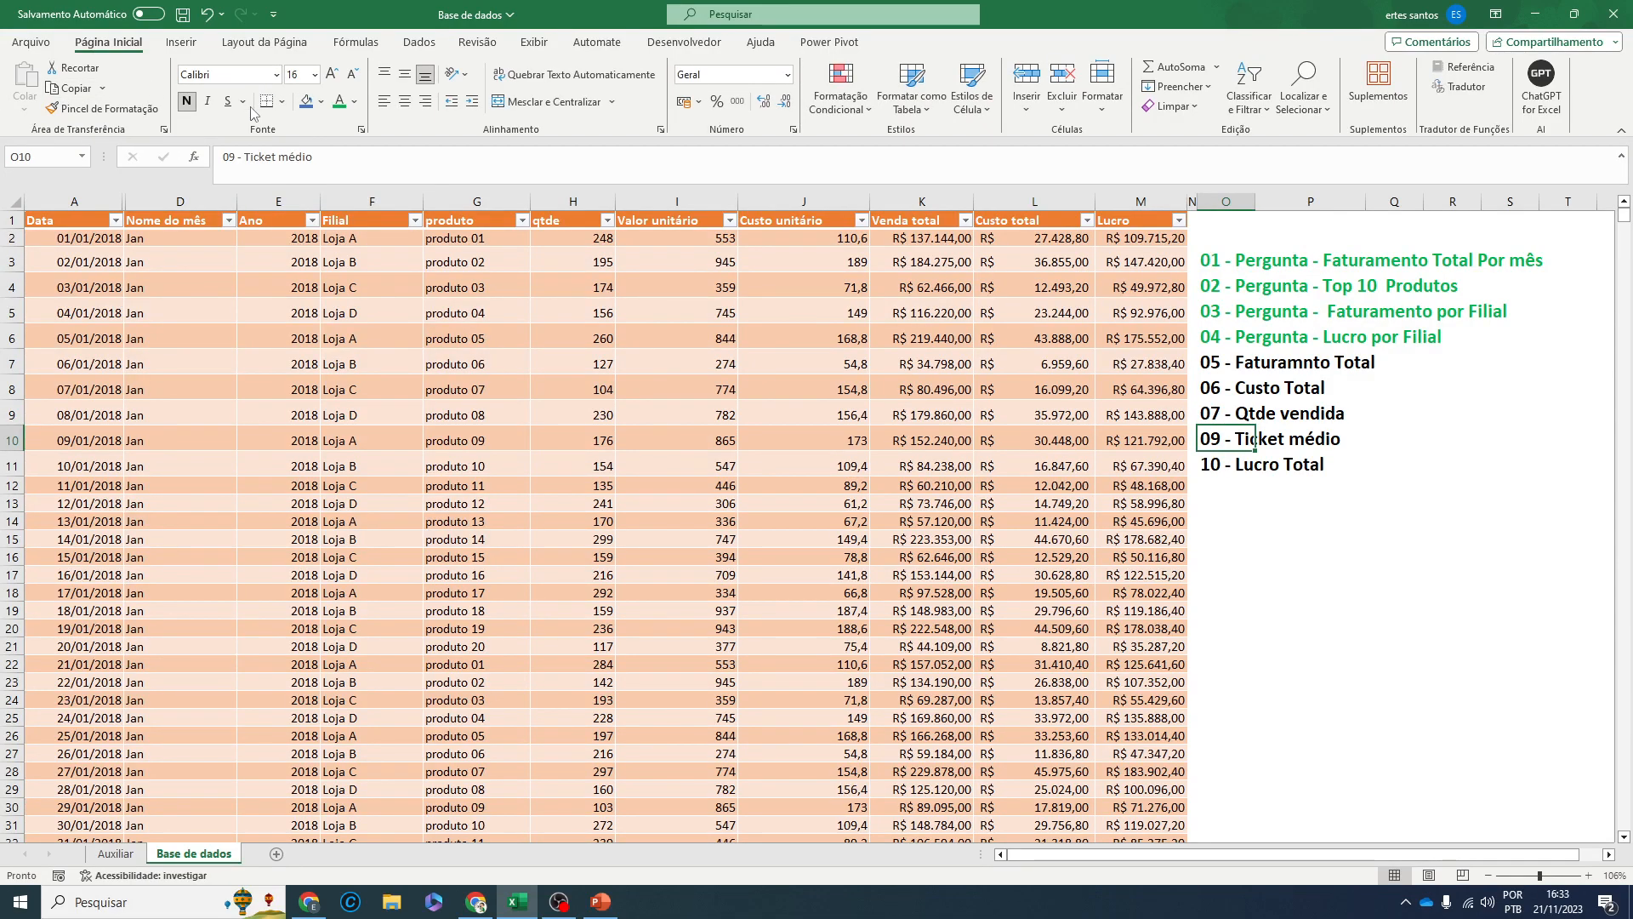
# - Renumber the Ticket médio question in O10 as 08 and the Lucro Total question in O11 as 09
pyautogui.click(235, 161)
pyautogui.press('BackSpace')
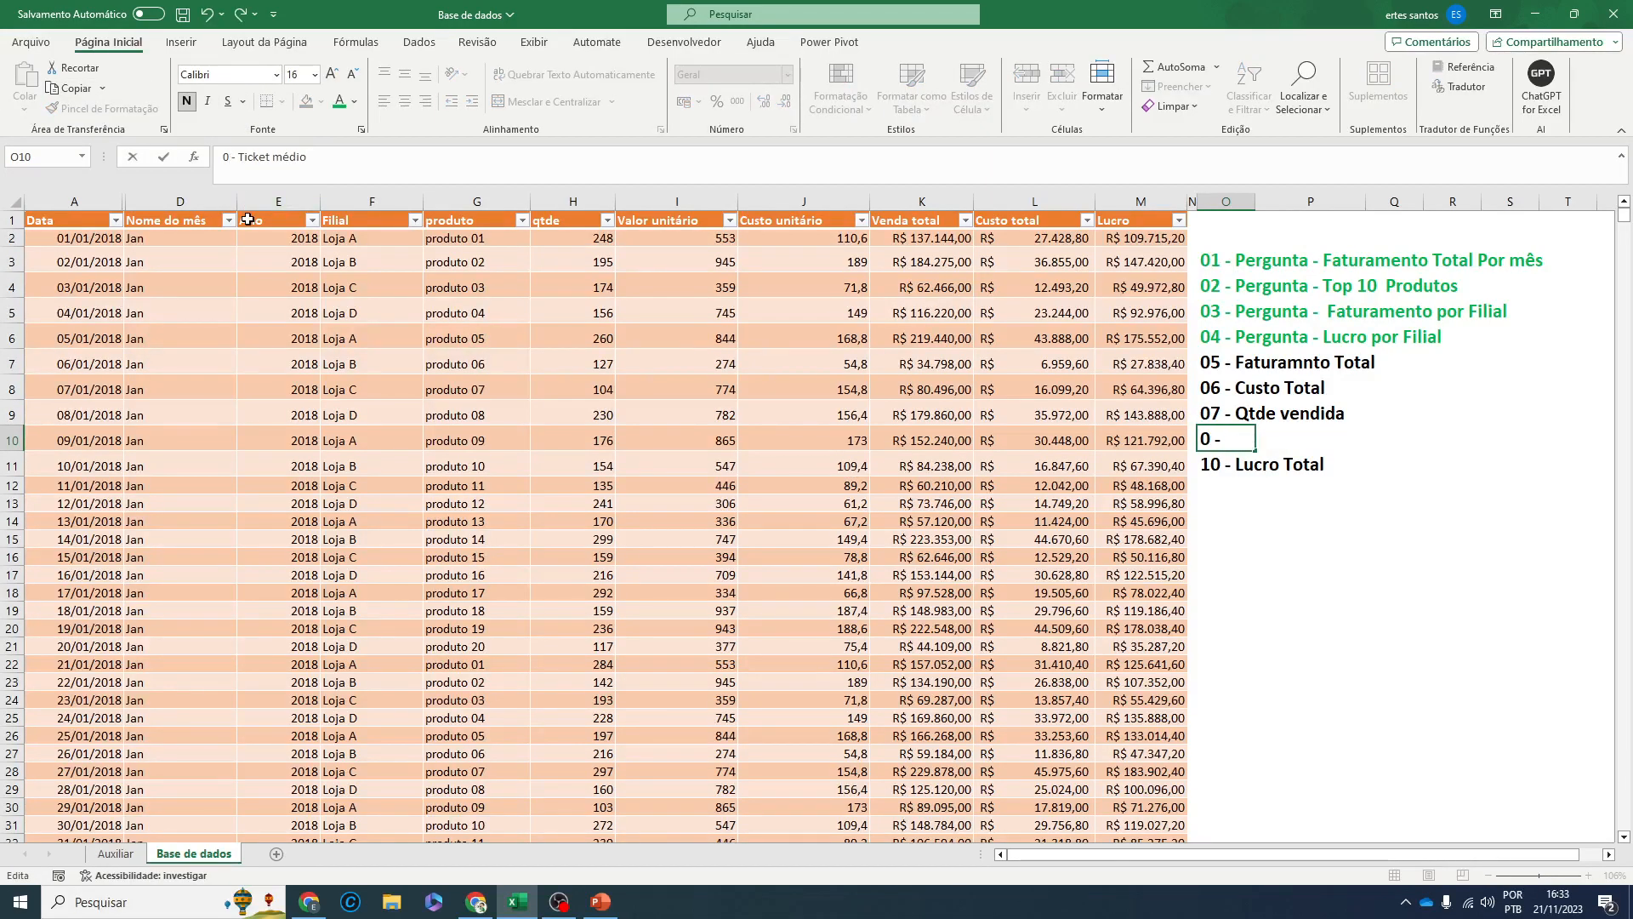
pyautogui.write('8')
pyautogui.press('Return')
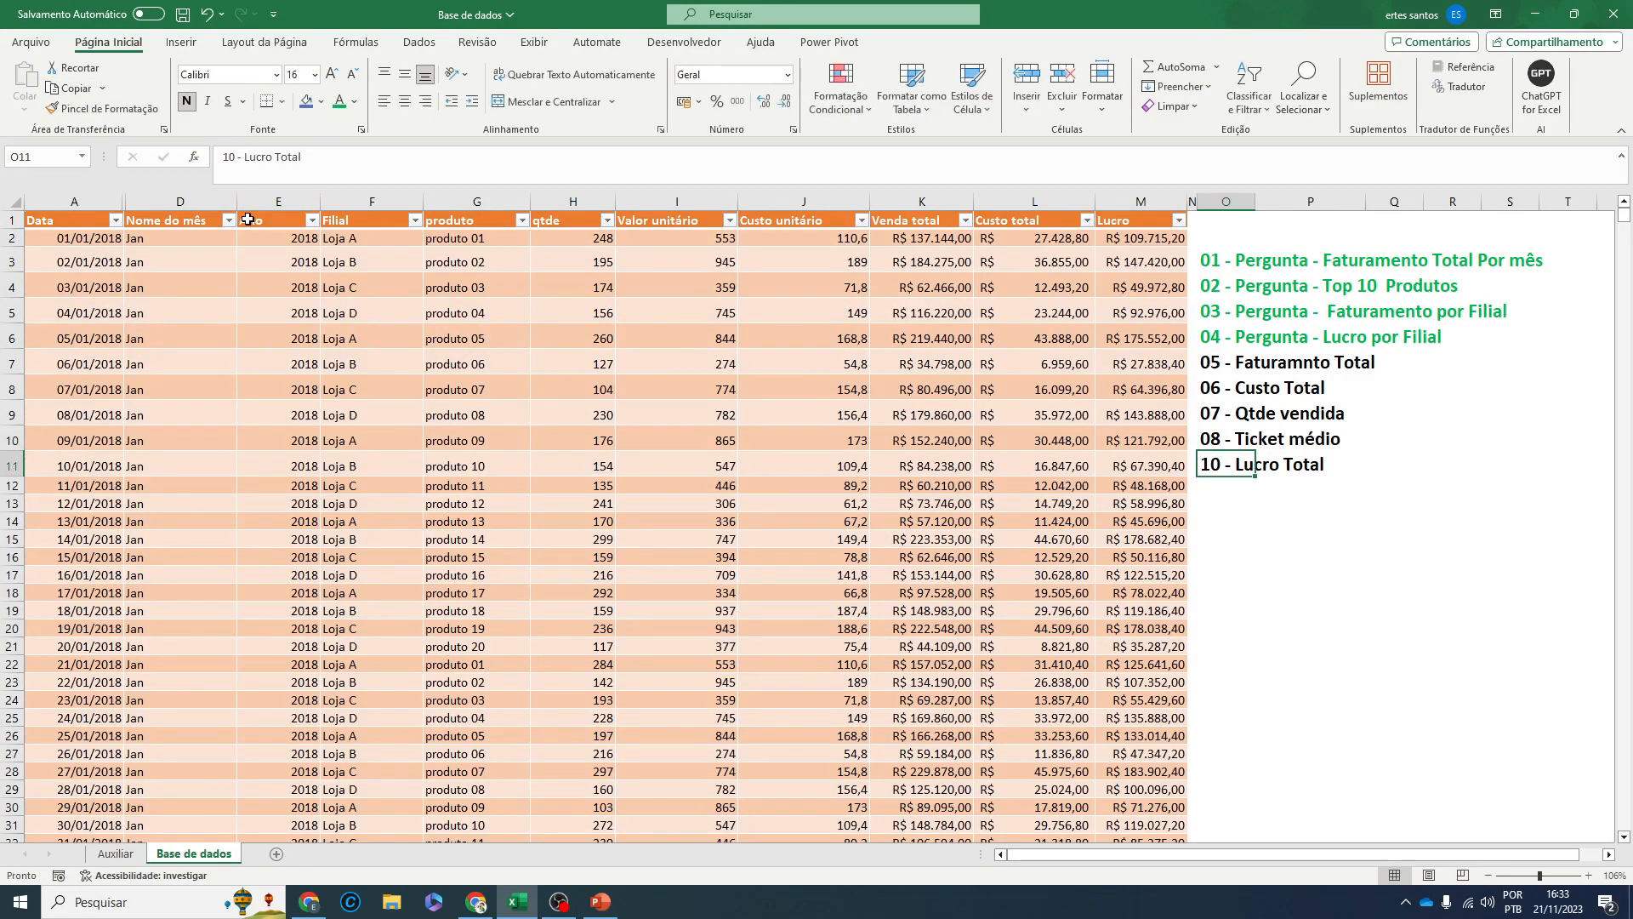
pyautogui.click(235, 161)
pyautogui.press('BackSpace')
pyautogui.press('BackSpace')
pyautogui.write('09')
pyautogui.press('Return')
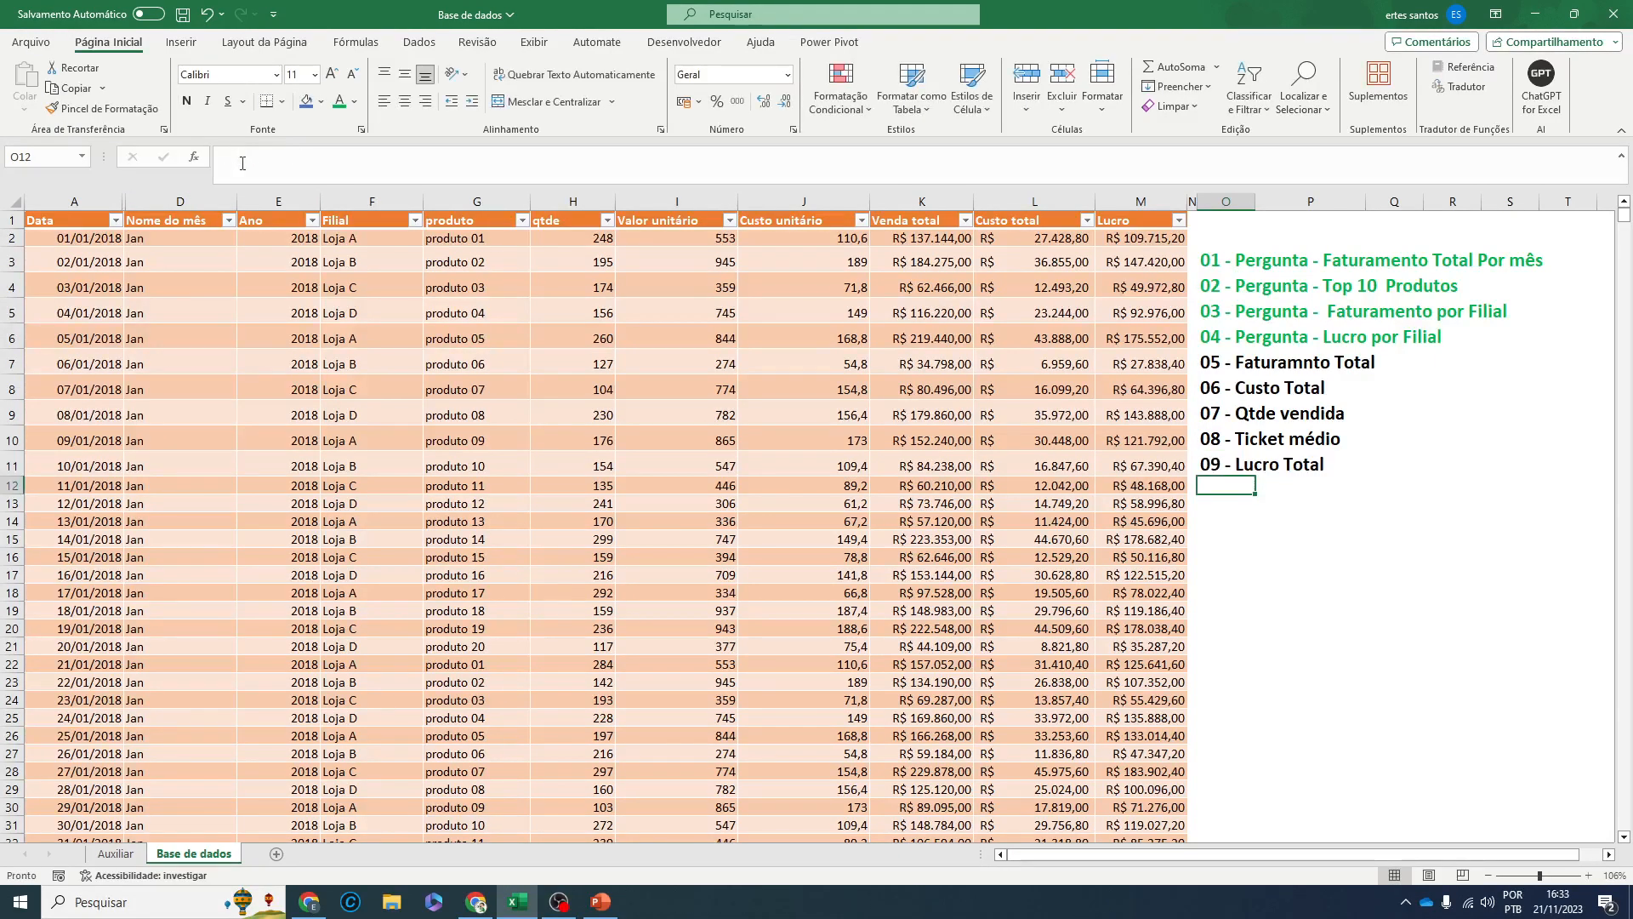
# - Correct the spelling of question 05 in O7 to Faturamento Total
pyautogui.click(1273, 368)
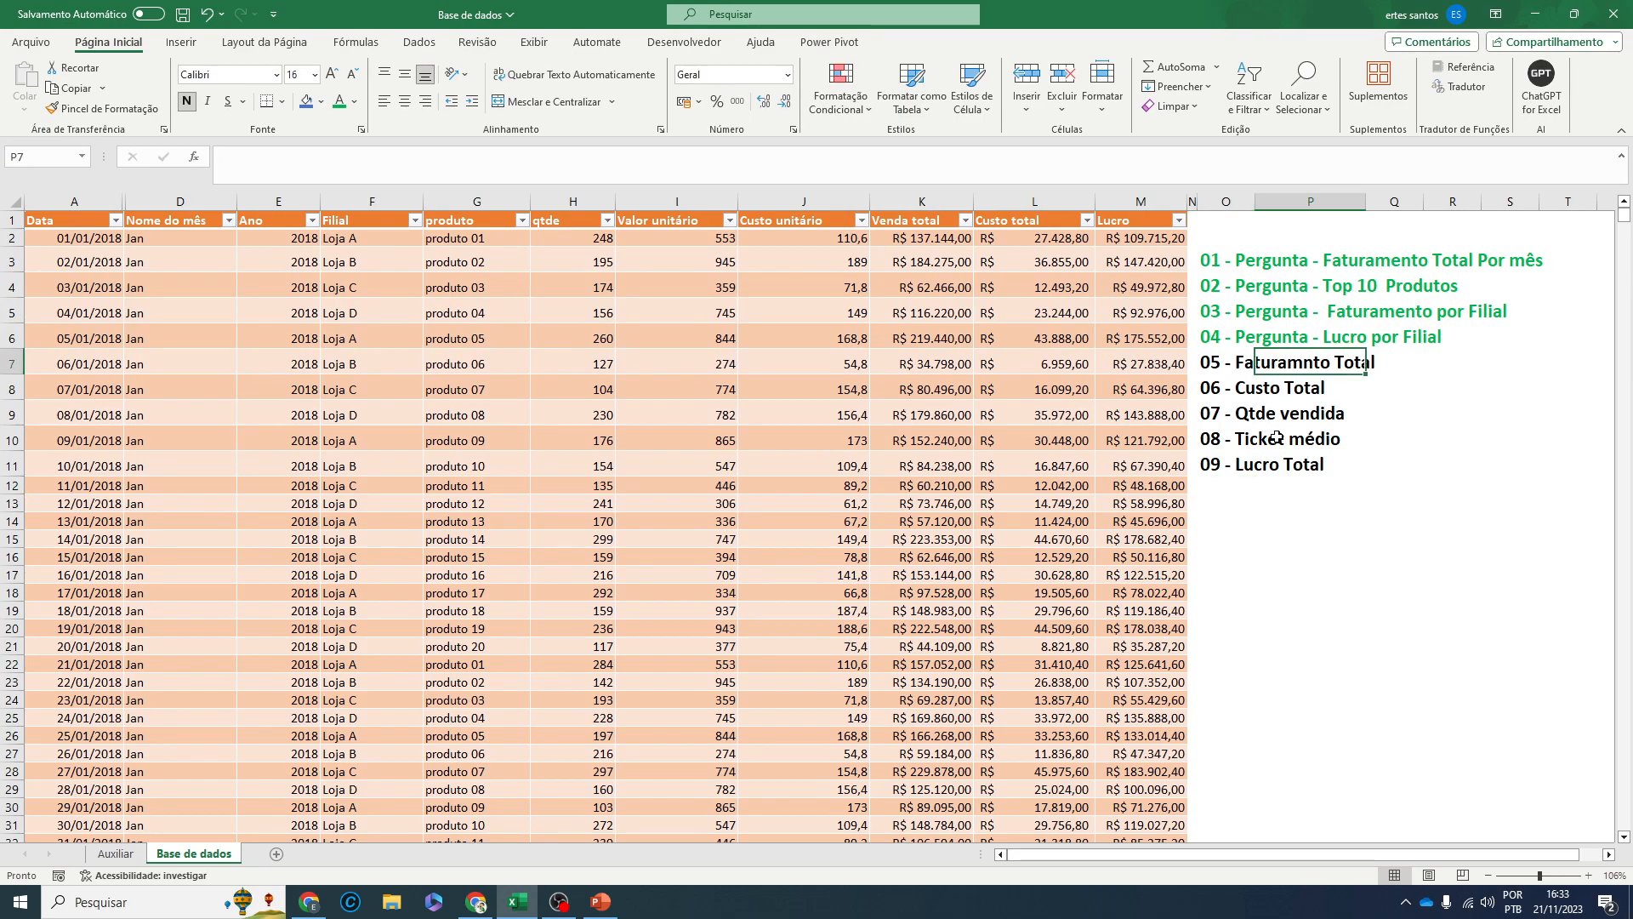
pyautogui.click(1222, 372)
pyautogui.click(283, 162)
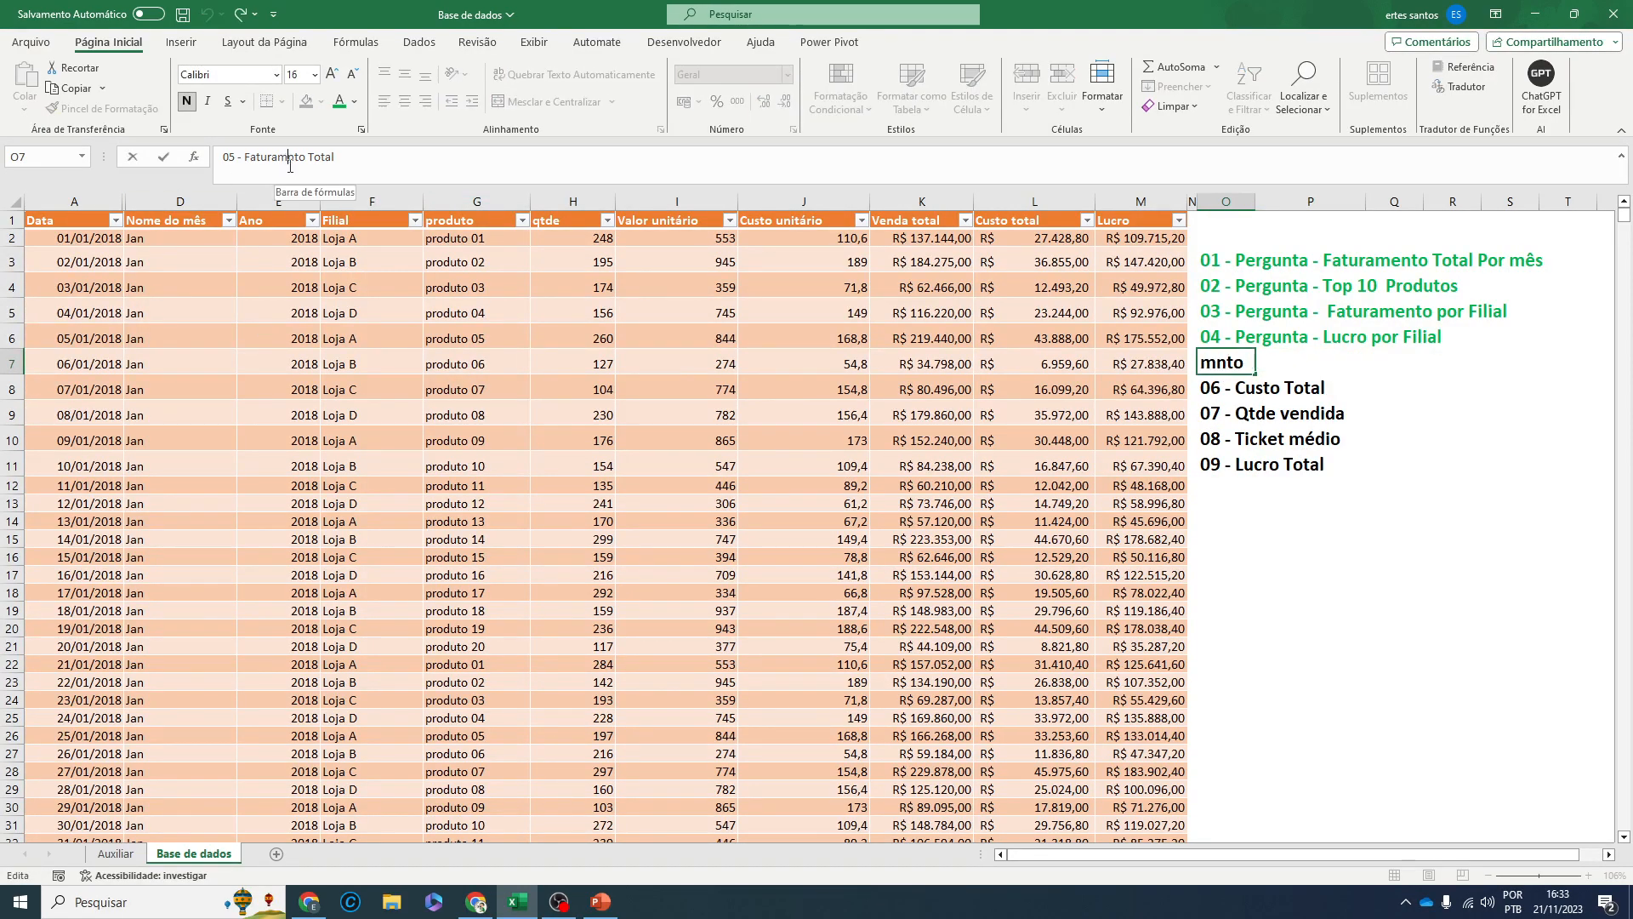
pyautogui.write('e')
pyautogui.press('Return')
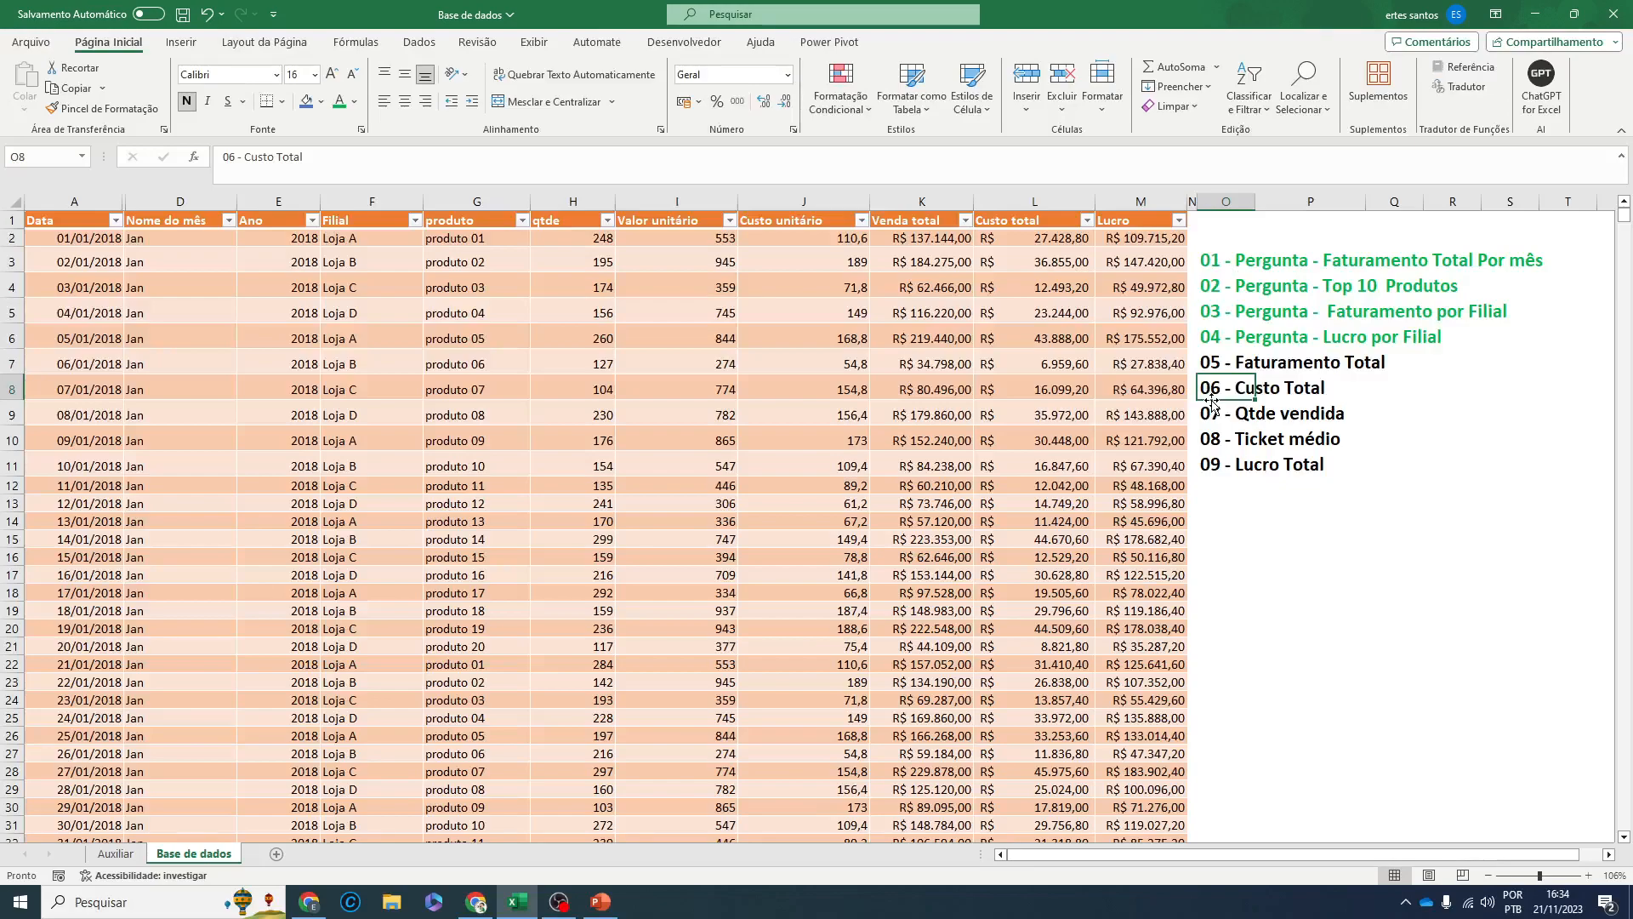
pyautogui.click(1260, 437)
pyautogui.click(1248, 467)
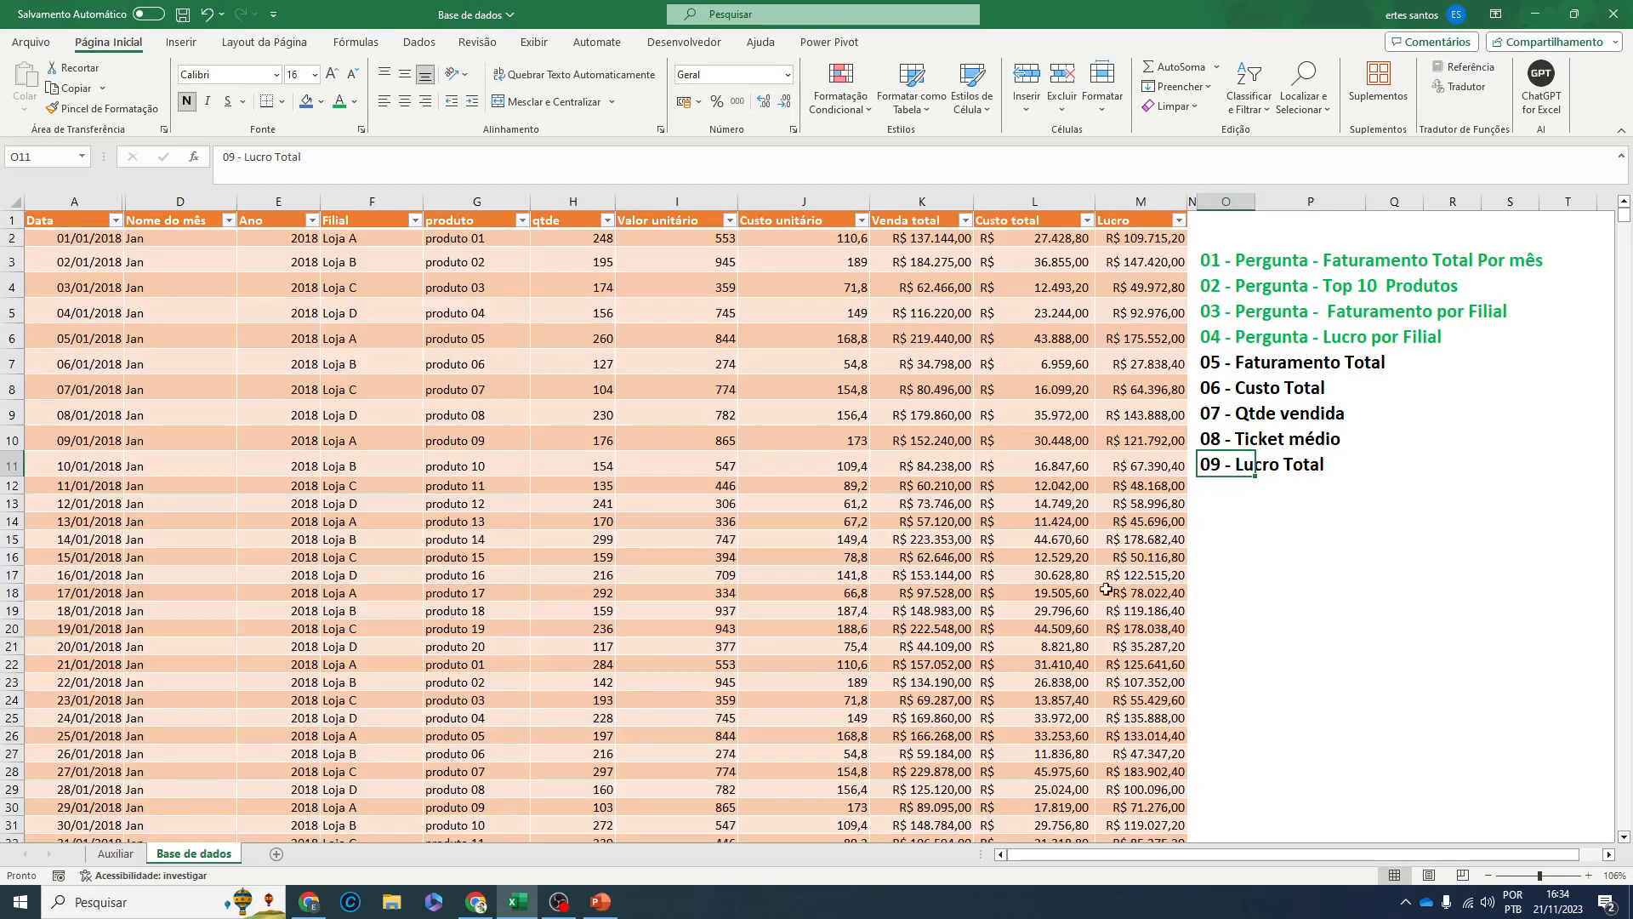
# - Copy the branch profit PivotTable at J3 on the Auxiliar sheet to A20 and narrow spacer column F
pyautogui.click(113, 853)
pyautogui.click(1148, 480)
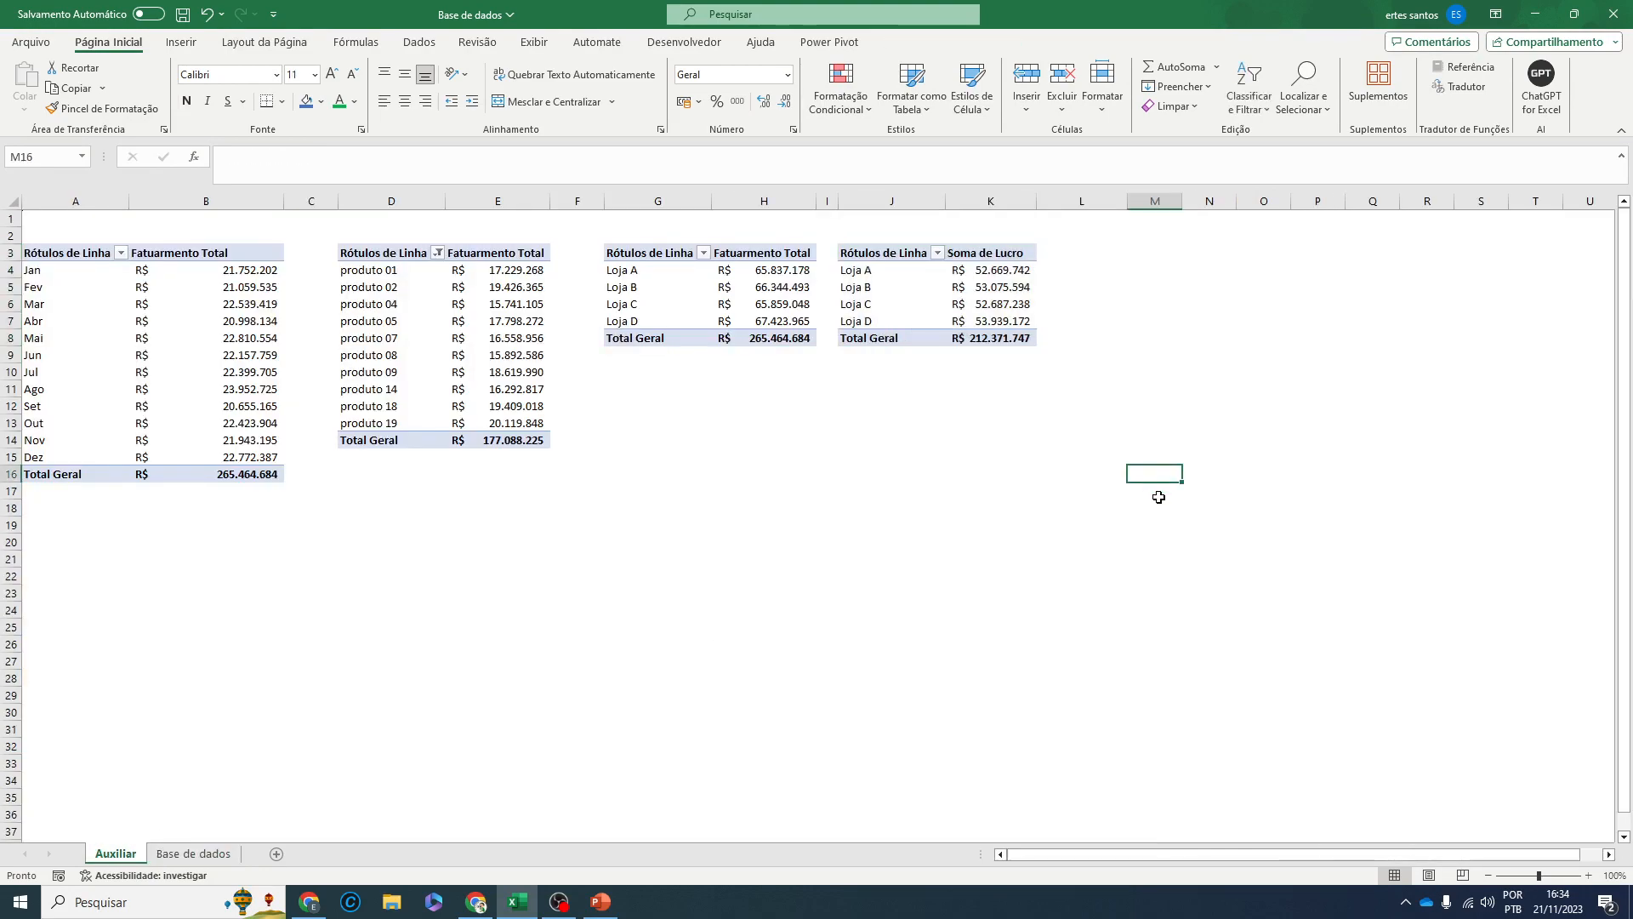
pyautogui.moveTo(863, 252); pyautogui.dragTo(1006, 338)
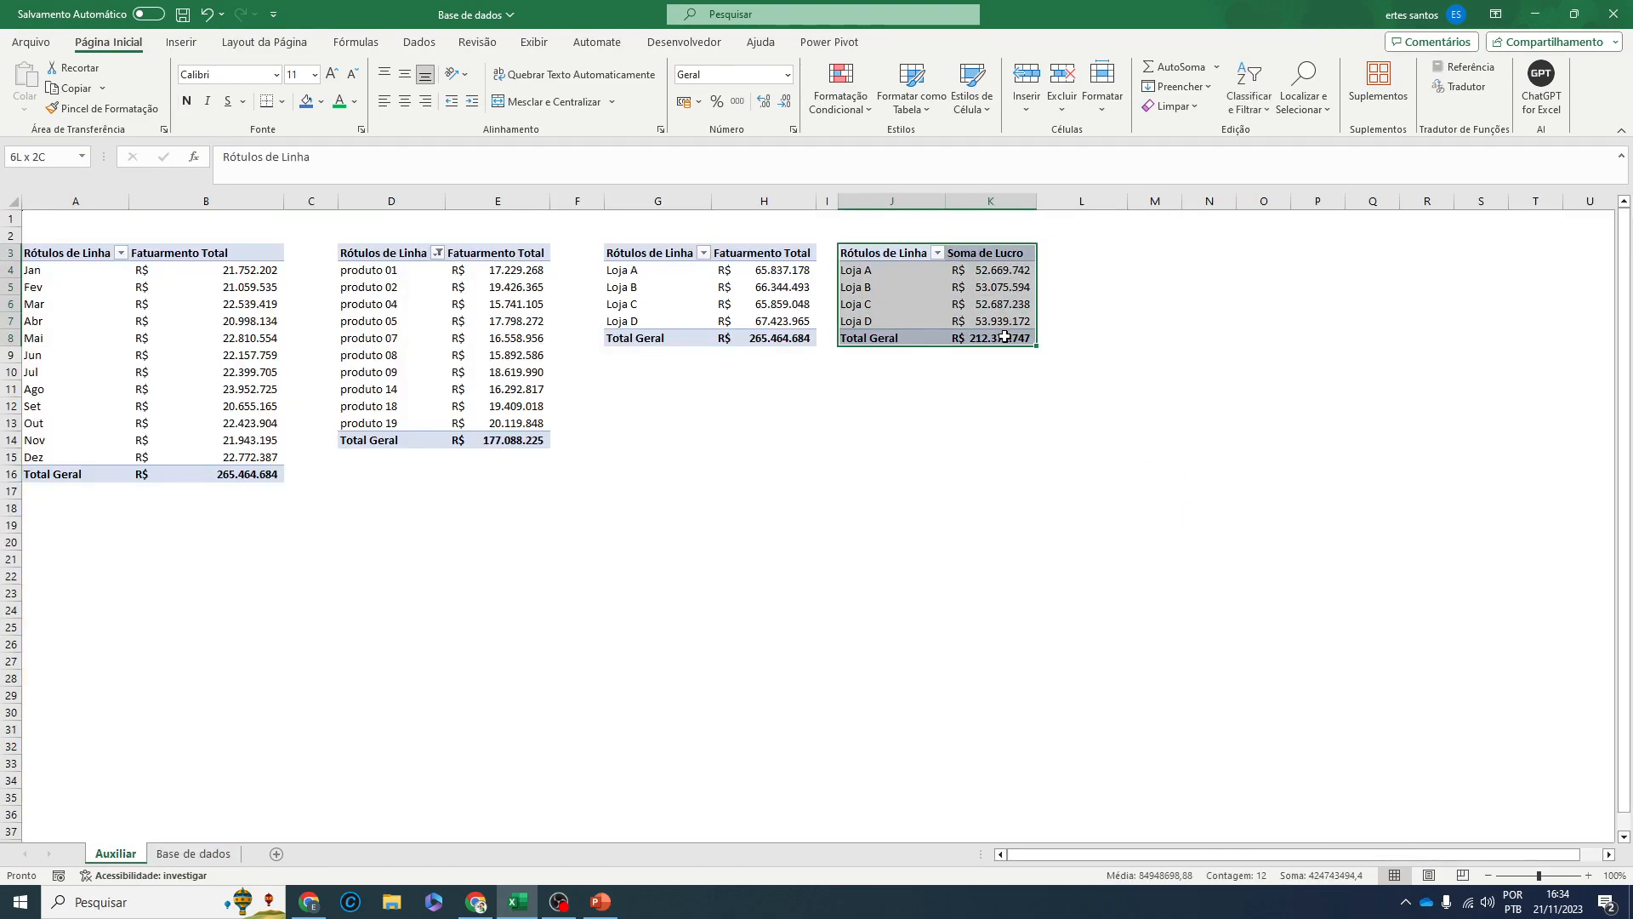
pyautogui.moveTo(605, 201); pyautogui.dragTo(574, 201)
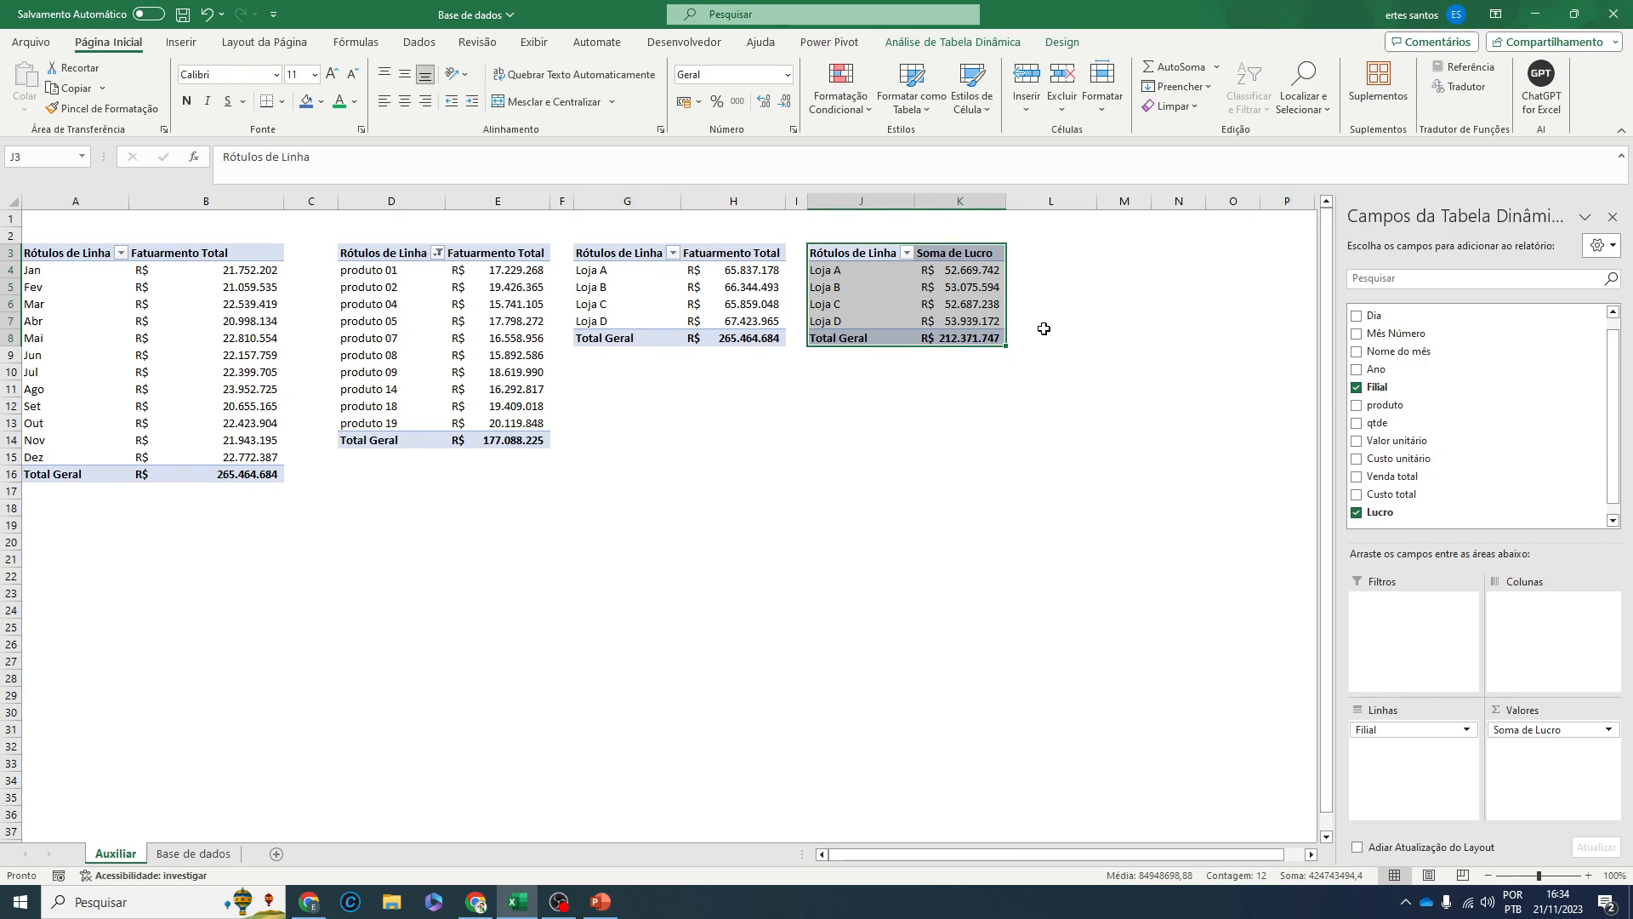
pyautogui.hotkey('ctrl', 'c')
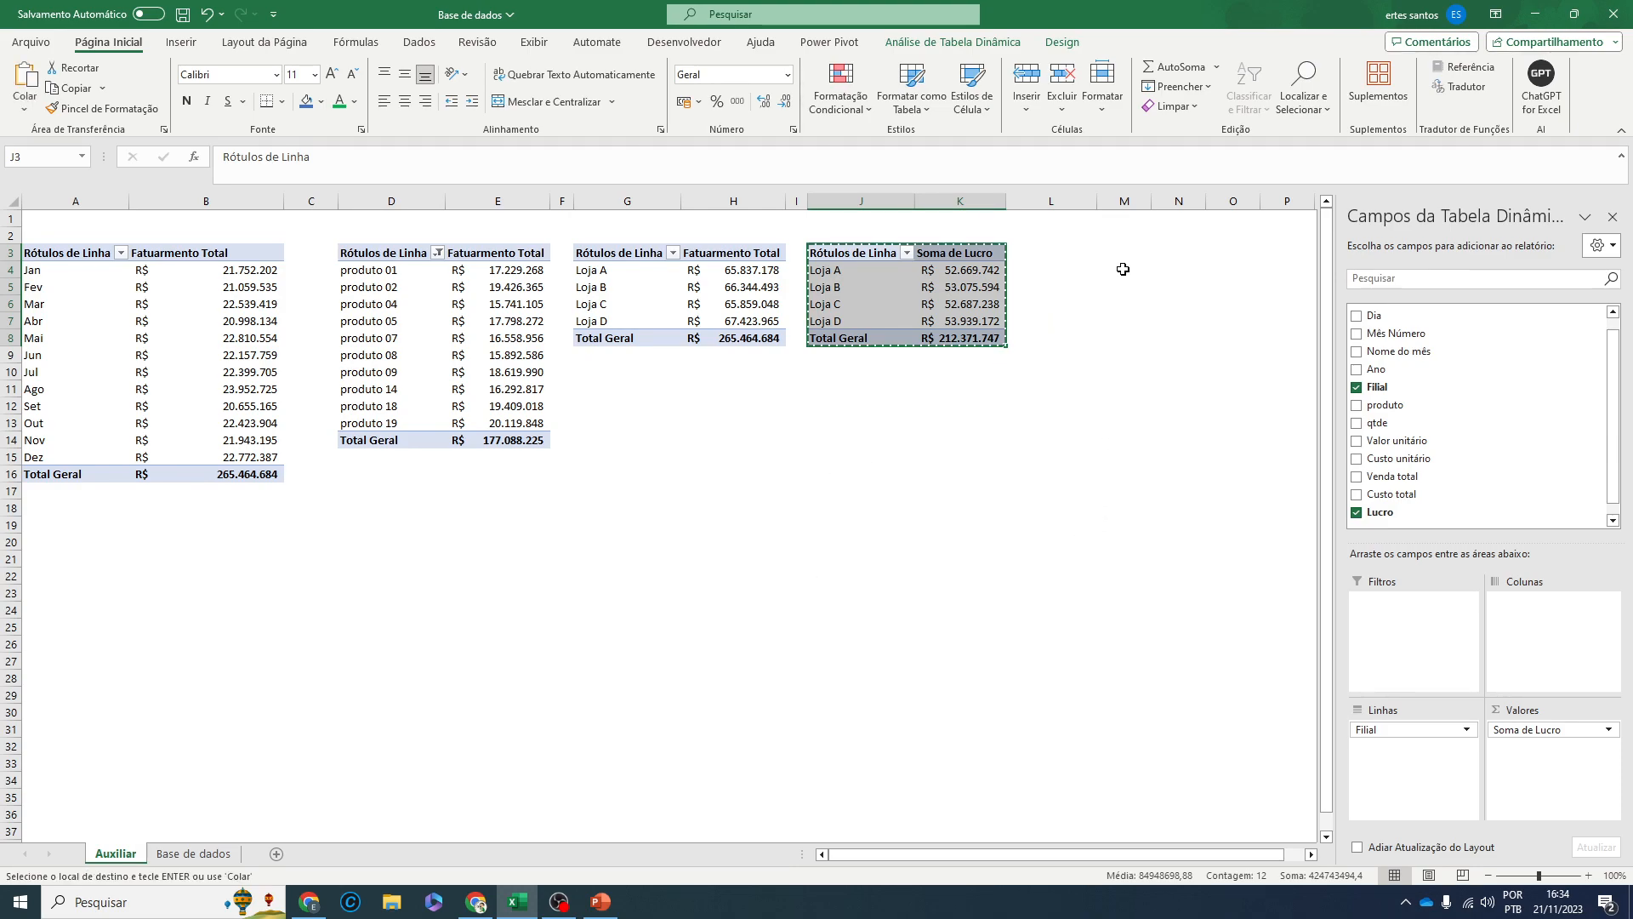
pyautogui.click(75, 544)
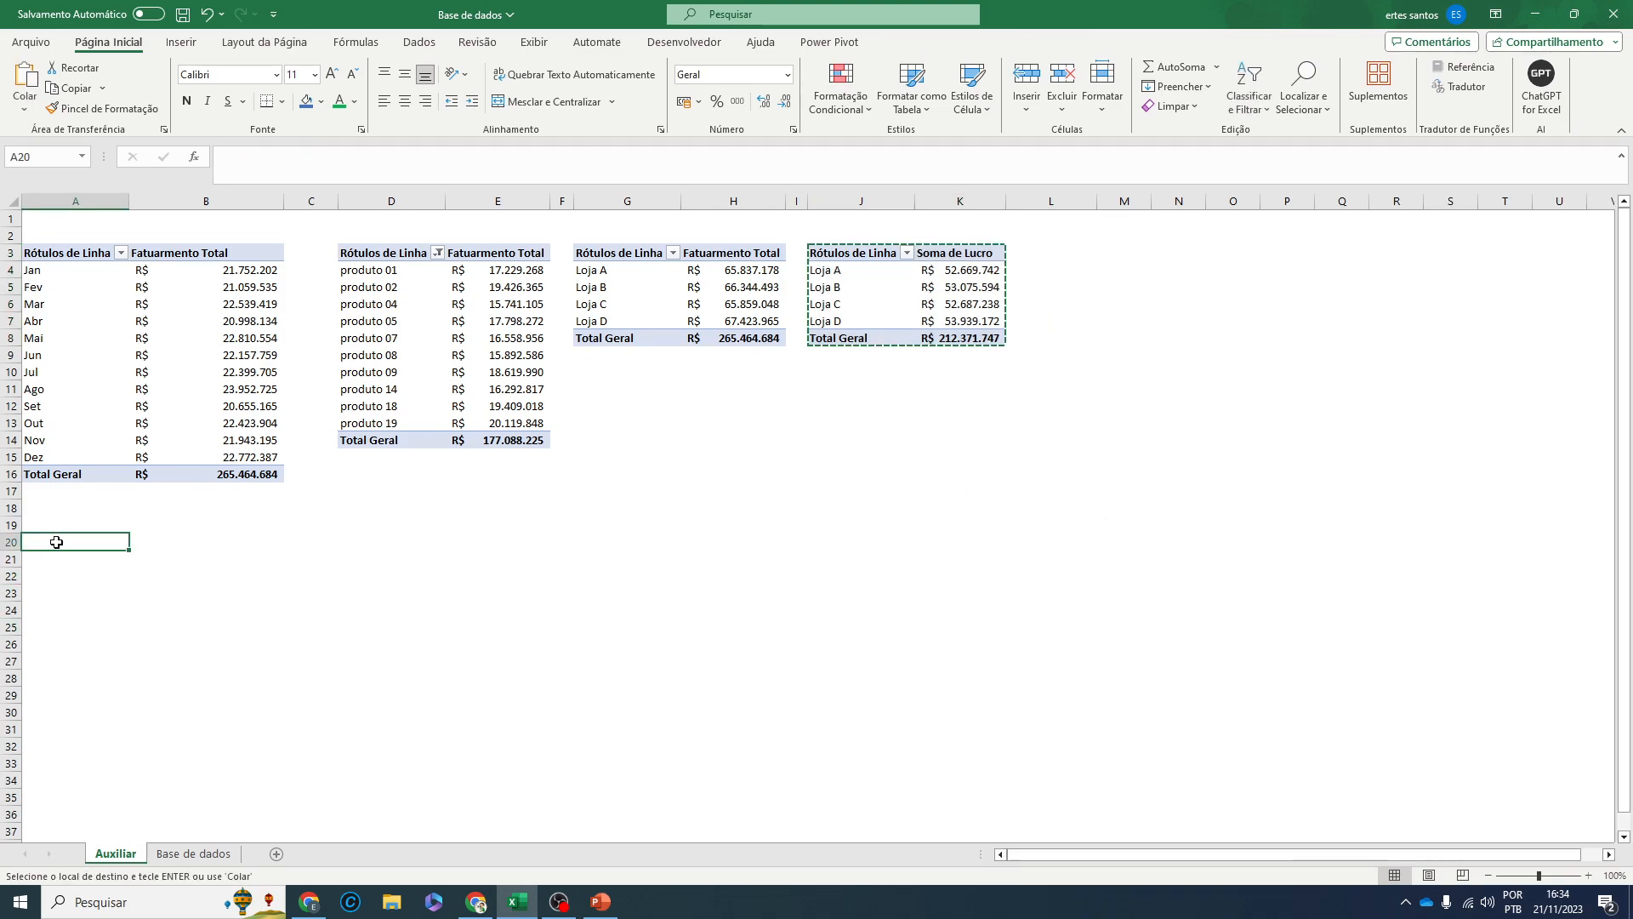
pyautogui.hotkey('ctrl', 'v')
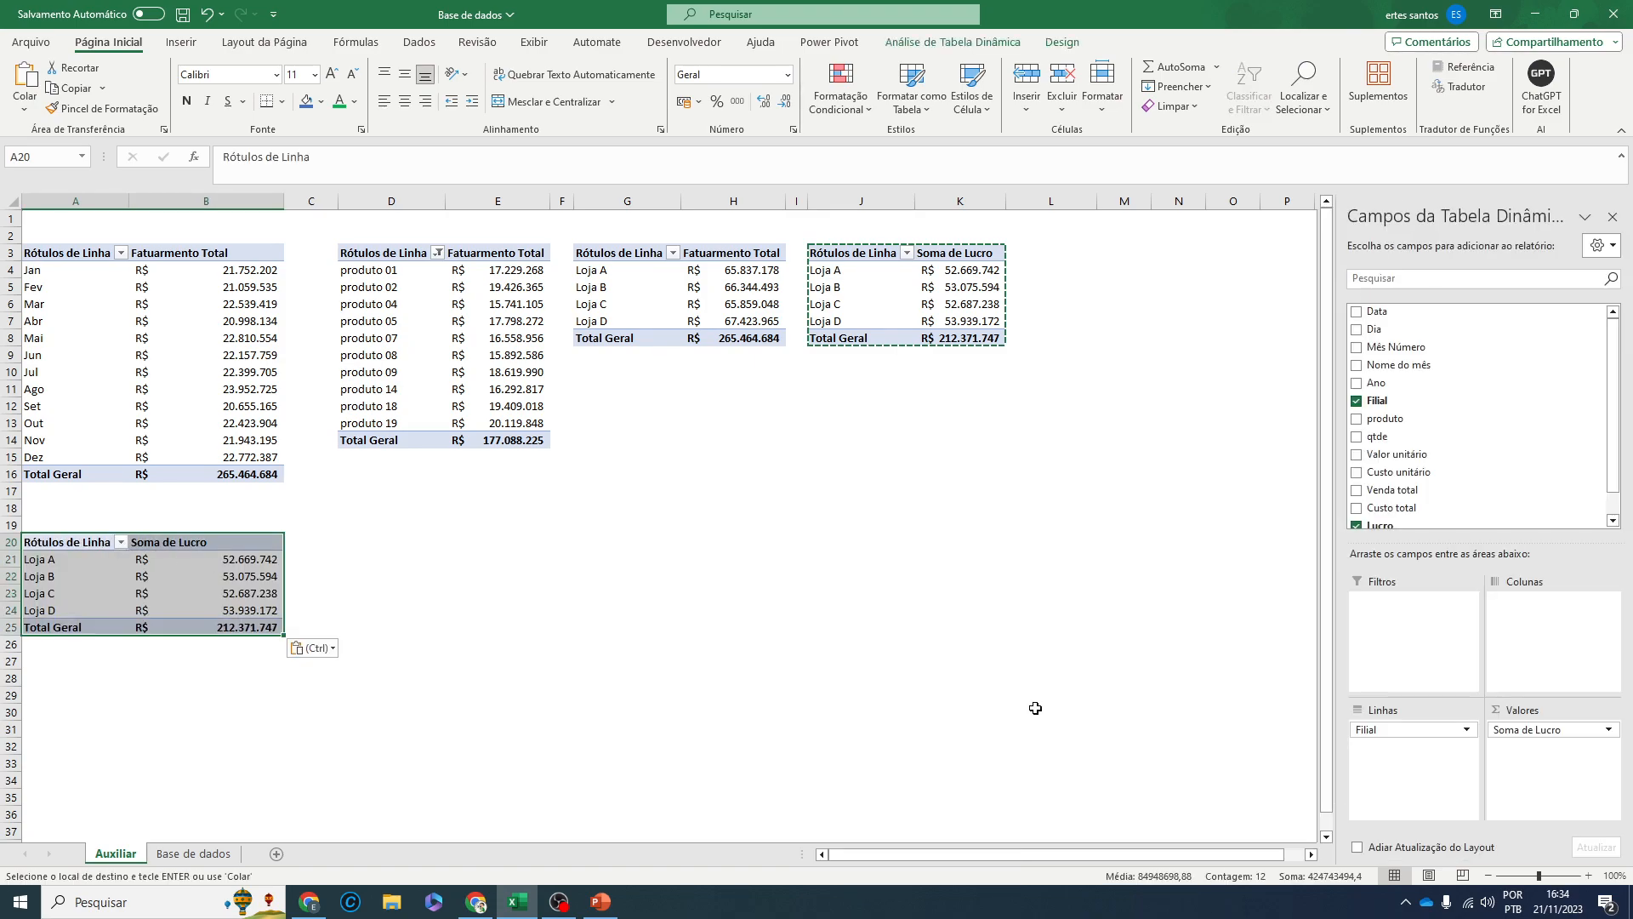
# - Remove Filial and Lucro from the PivotTable at A20 and add Venda total as its only value field
pyautogui.moveTo(1387, 730); pyautogui.dragTo(1303, 727)
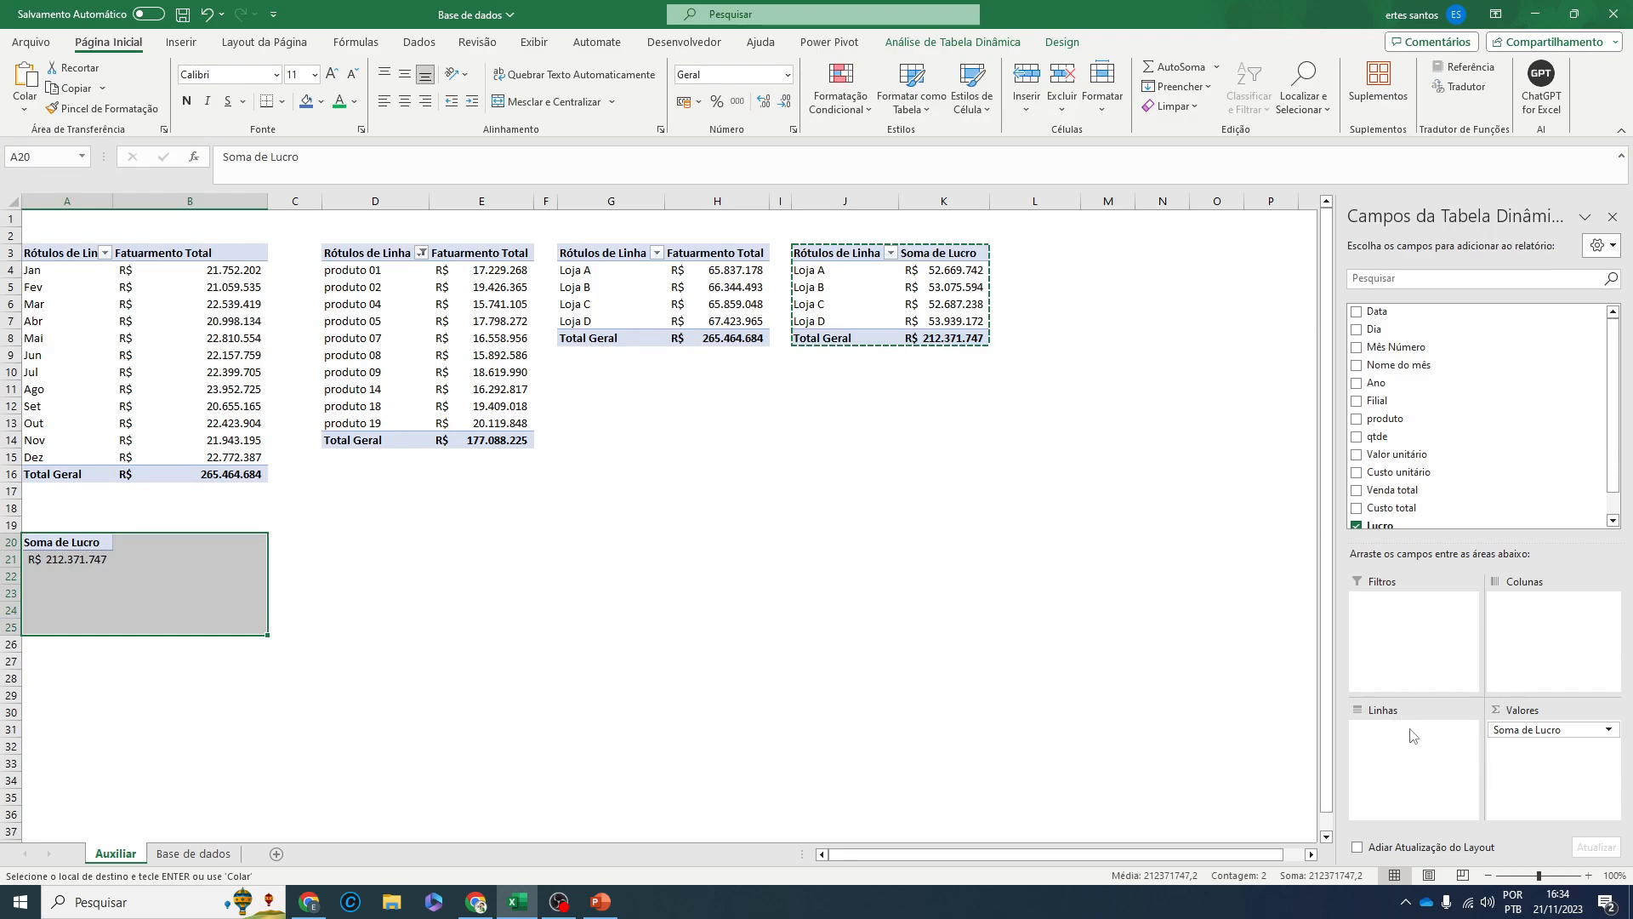
pyautogui.moveTo(1540, 736); pyautogui.dragTo(1187, 669)
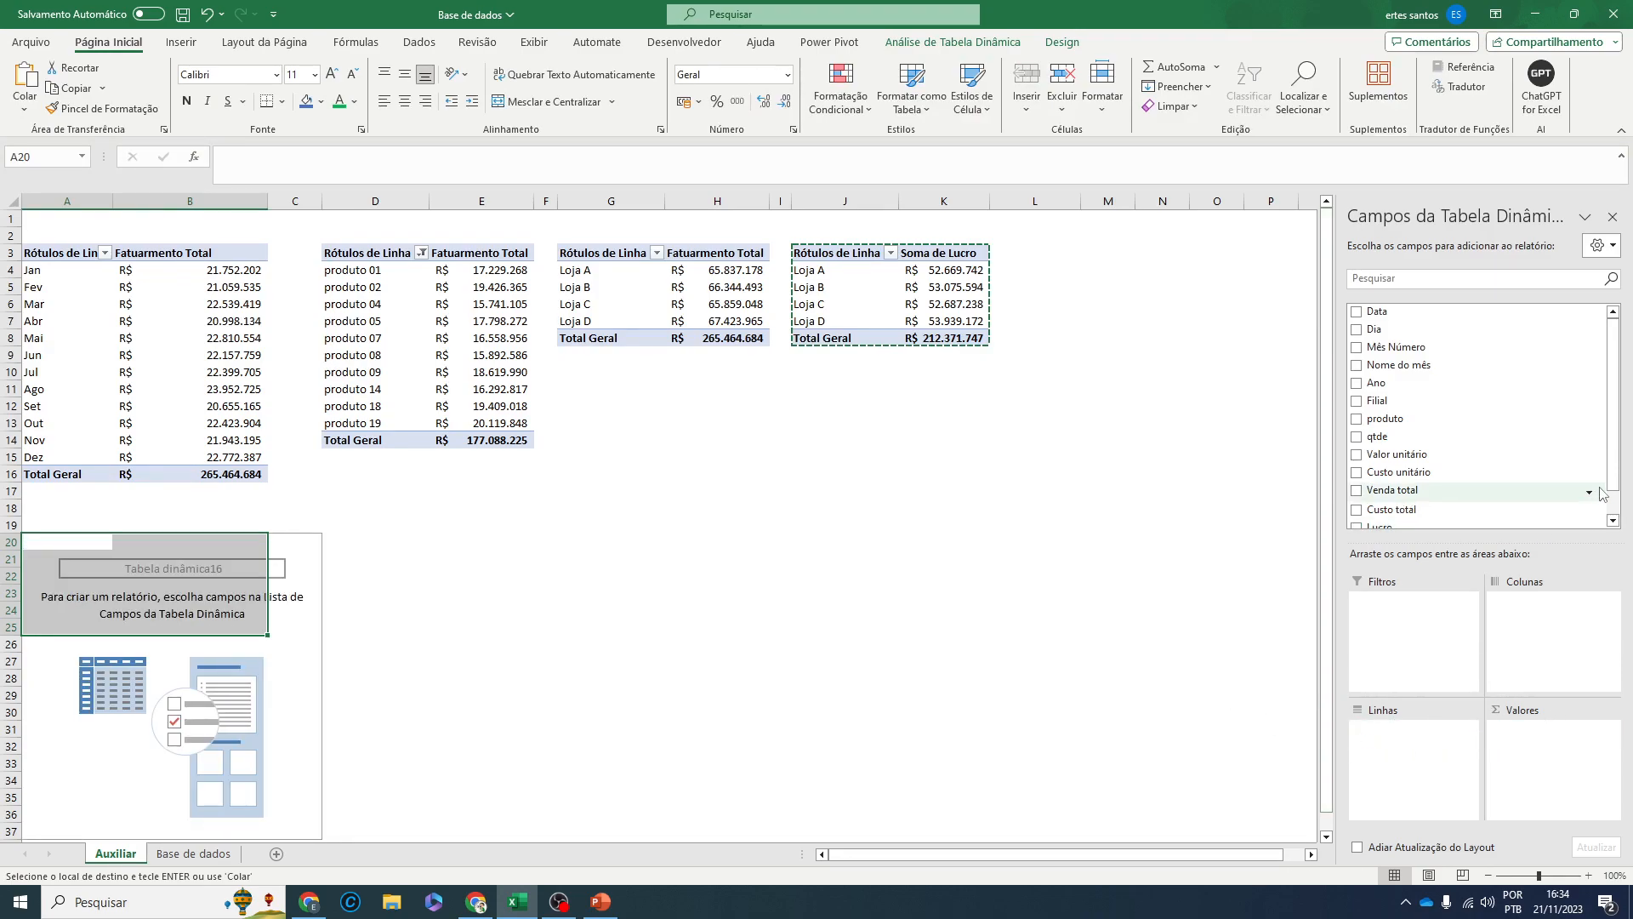
pyautogui.moveTo(1613, 456); pyautogui.dragTo(1610, 484)
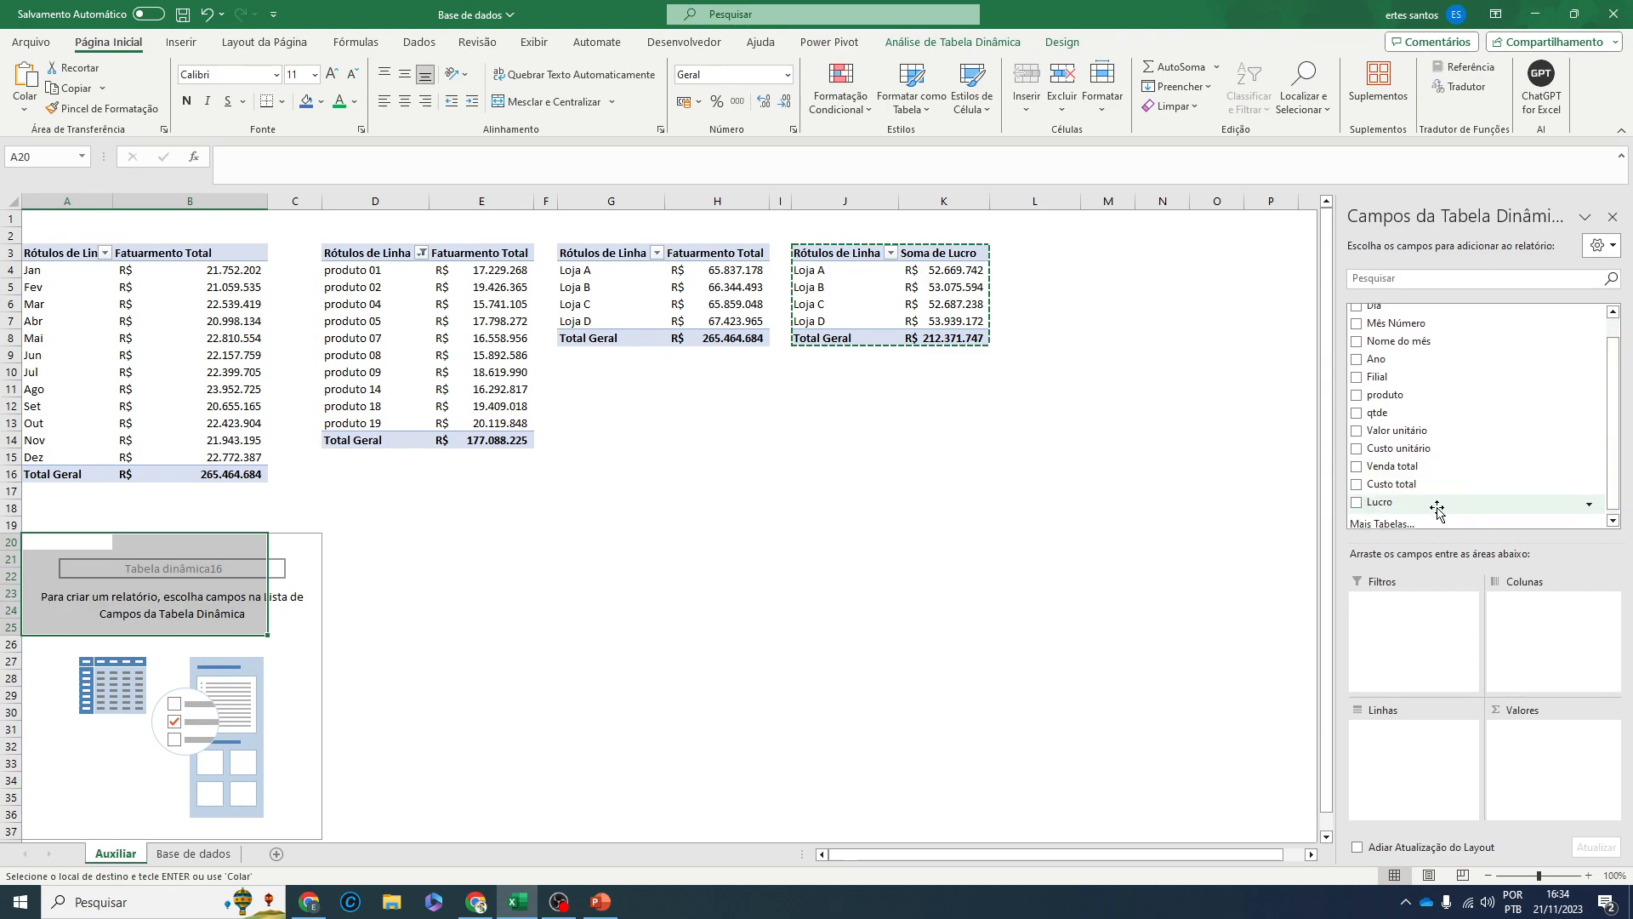
pyautogui.moveTo(1402, 472); pyautogui.dragTo(1525, 748)
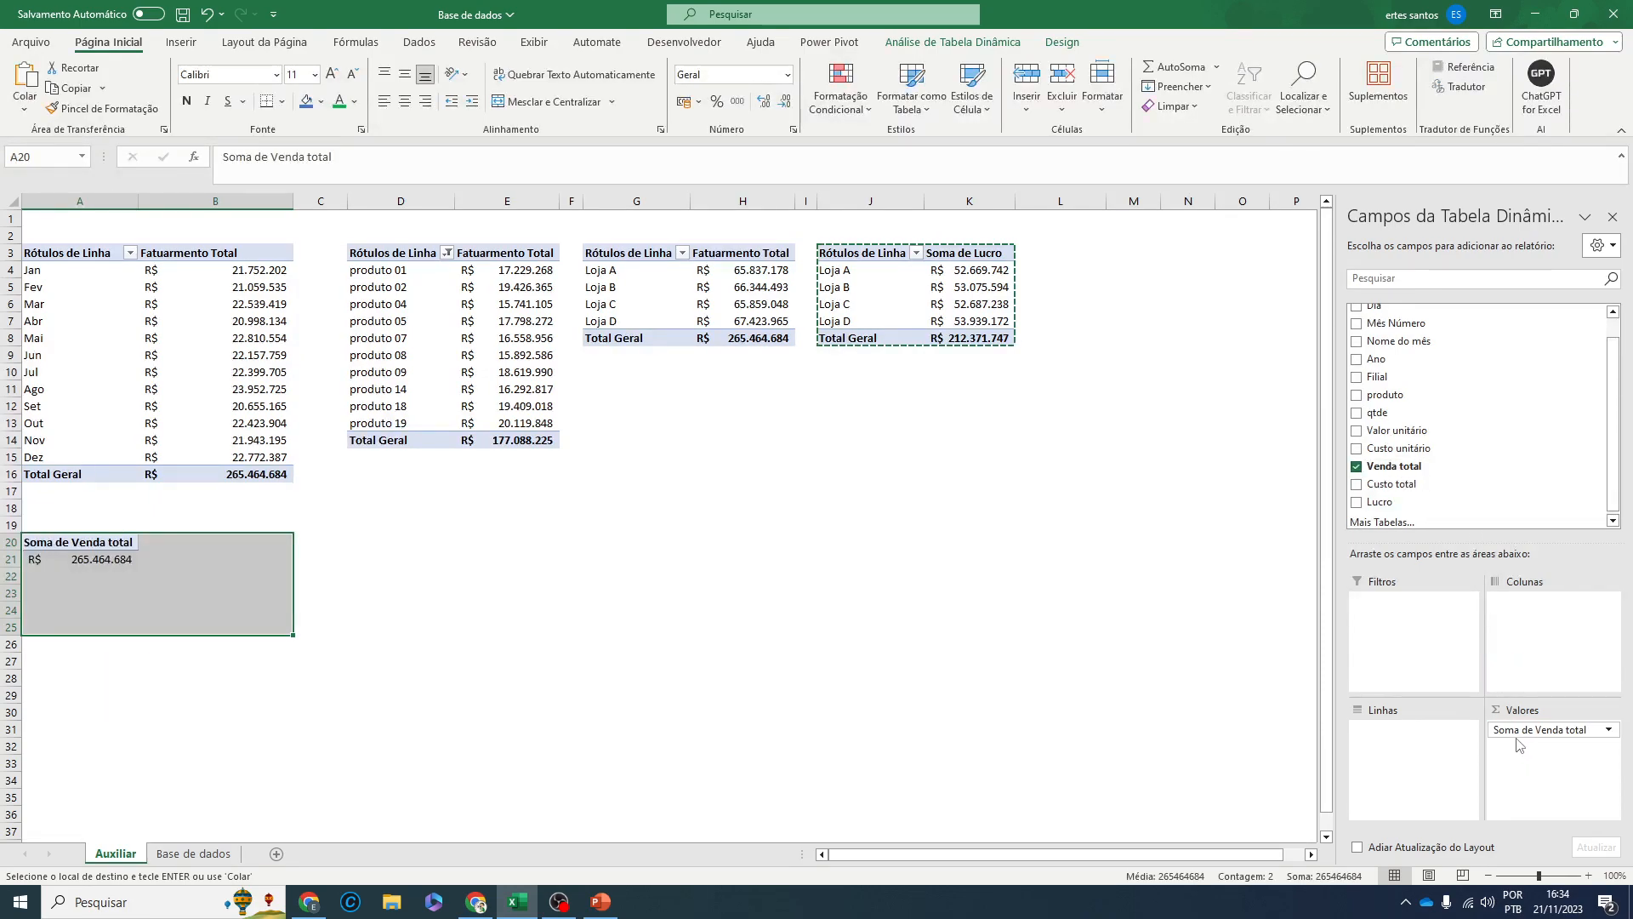
# - Rename the value header in A20 as Faturamento Total and return to the Base de dados sheet
pyautogui.click(92, 545)
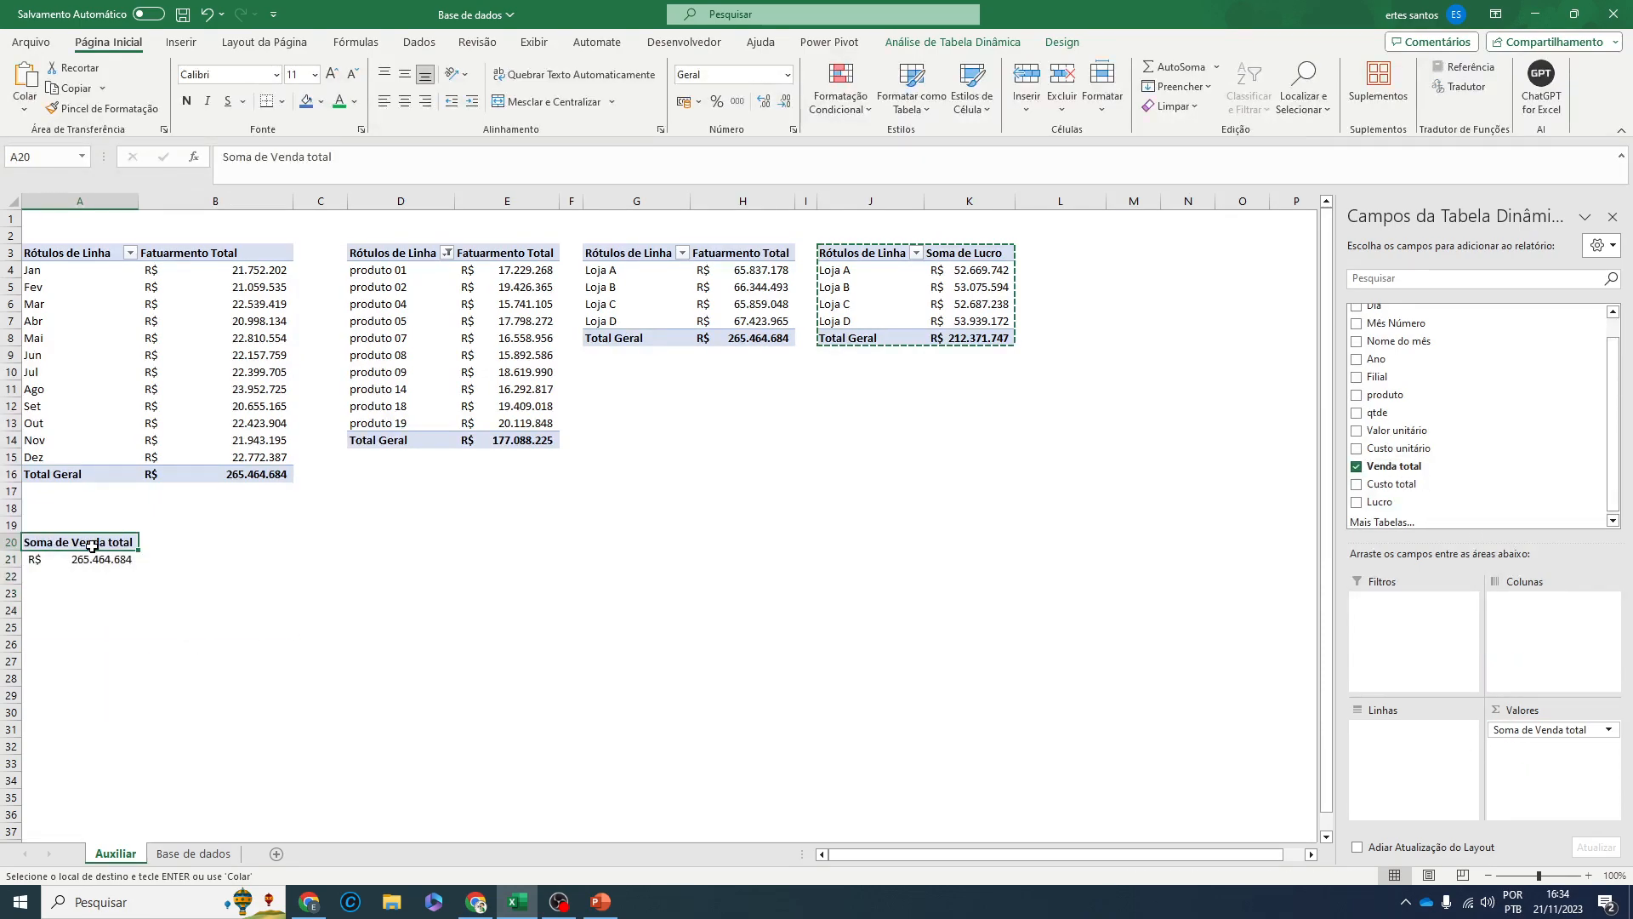
pyautogui.tripleClick(351, 156)
pyautogui.press('BackSpace')
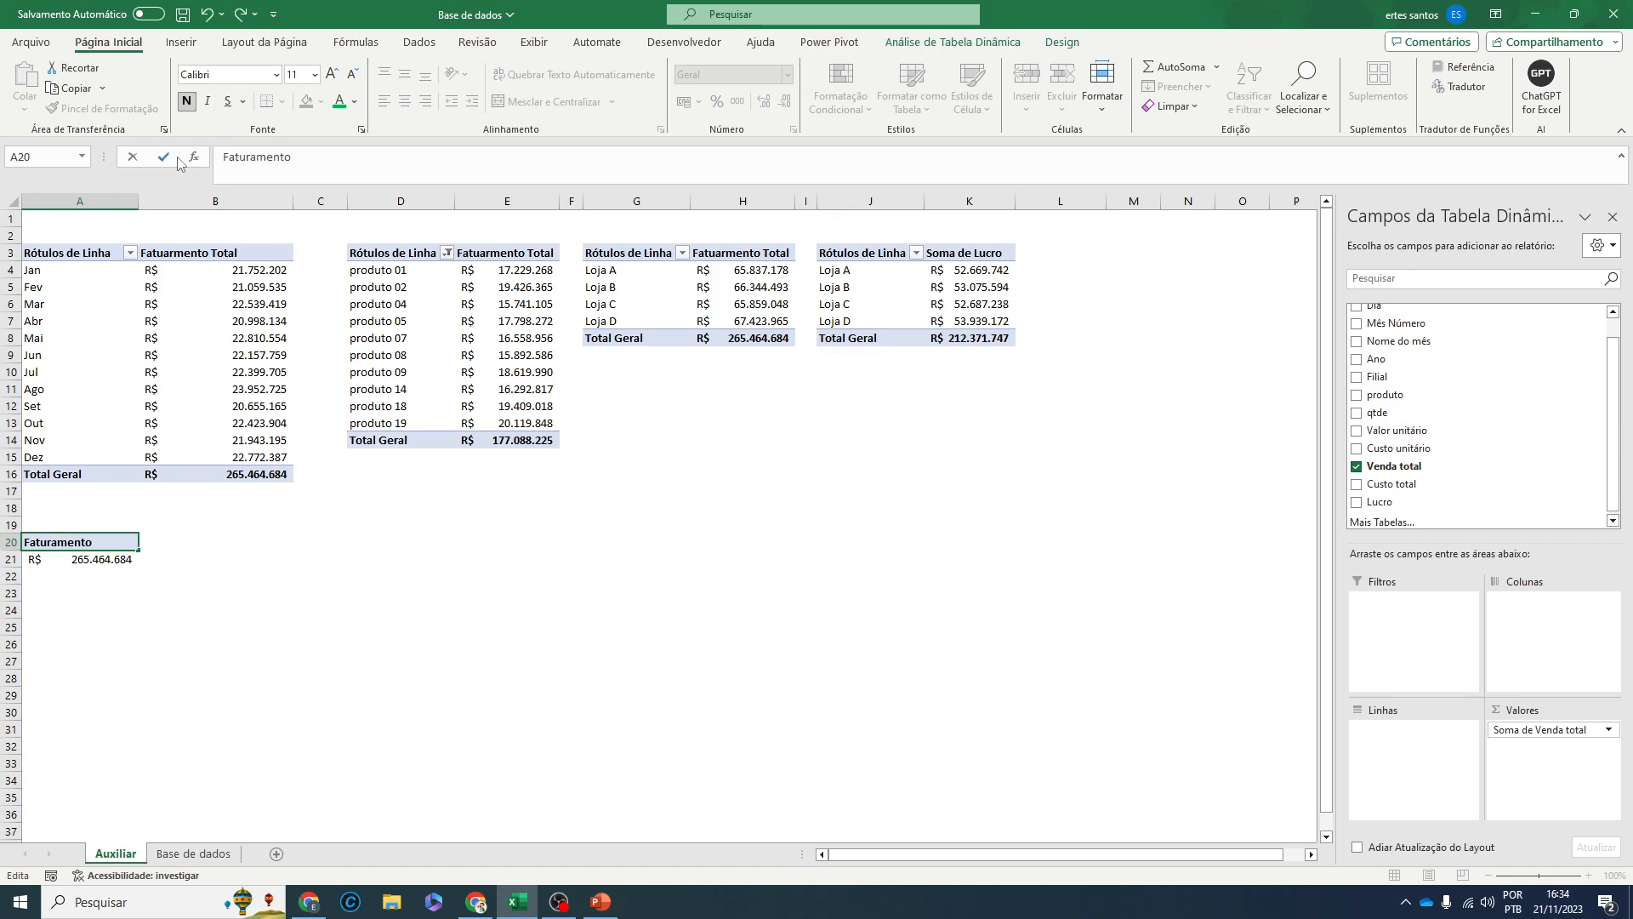
pyautogui.press('Return')
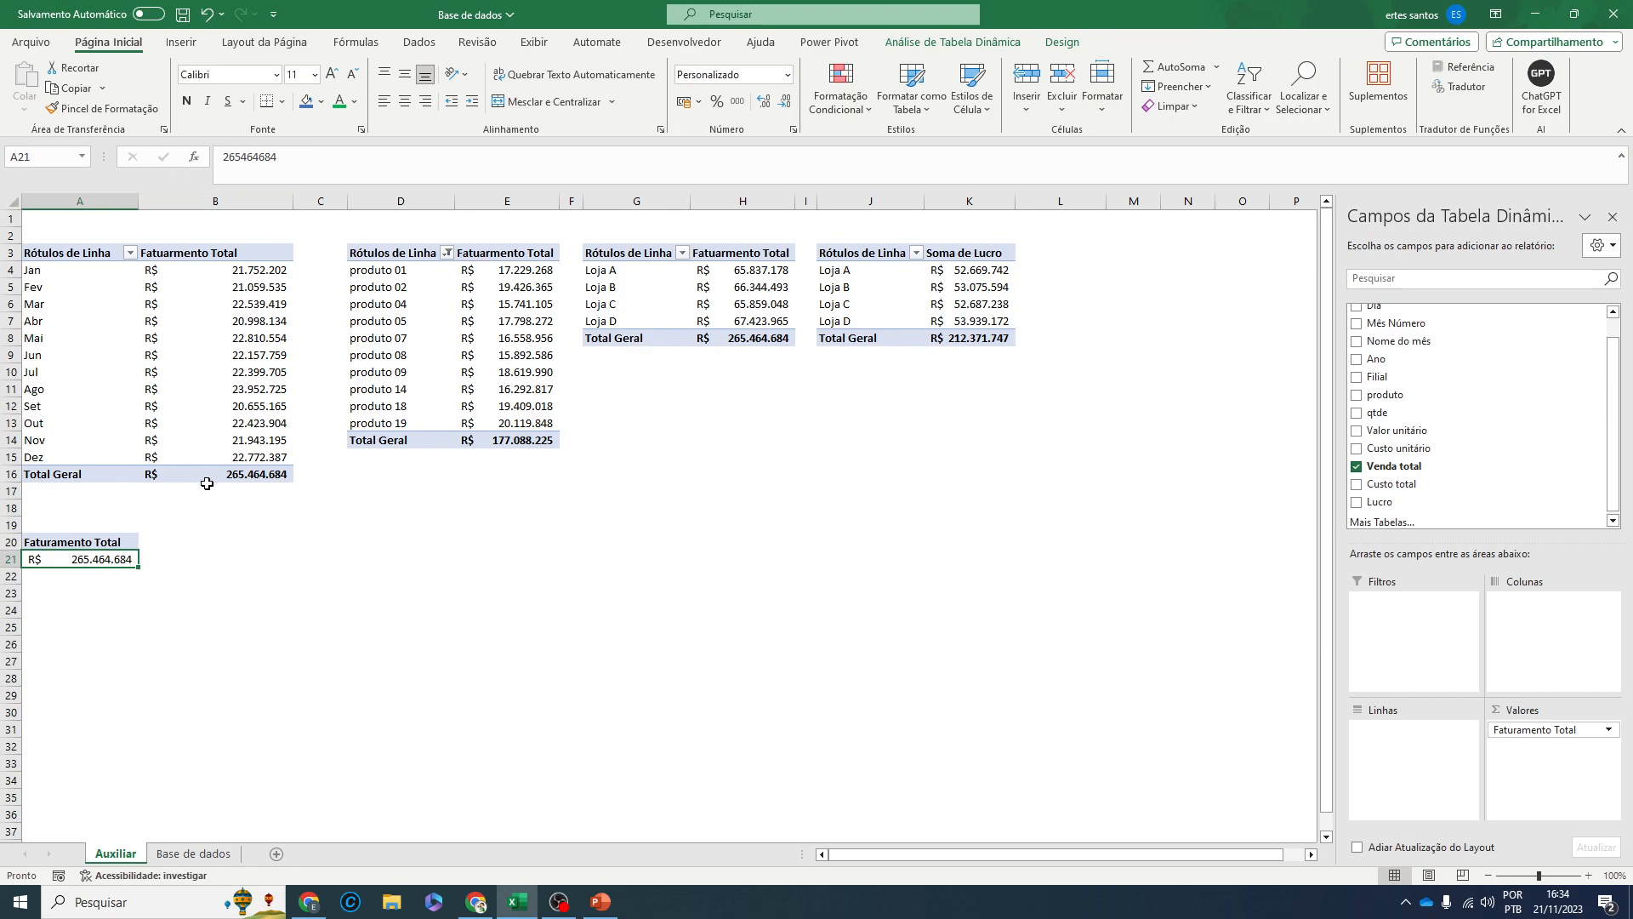
pyautogui.click(181, 854)
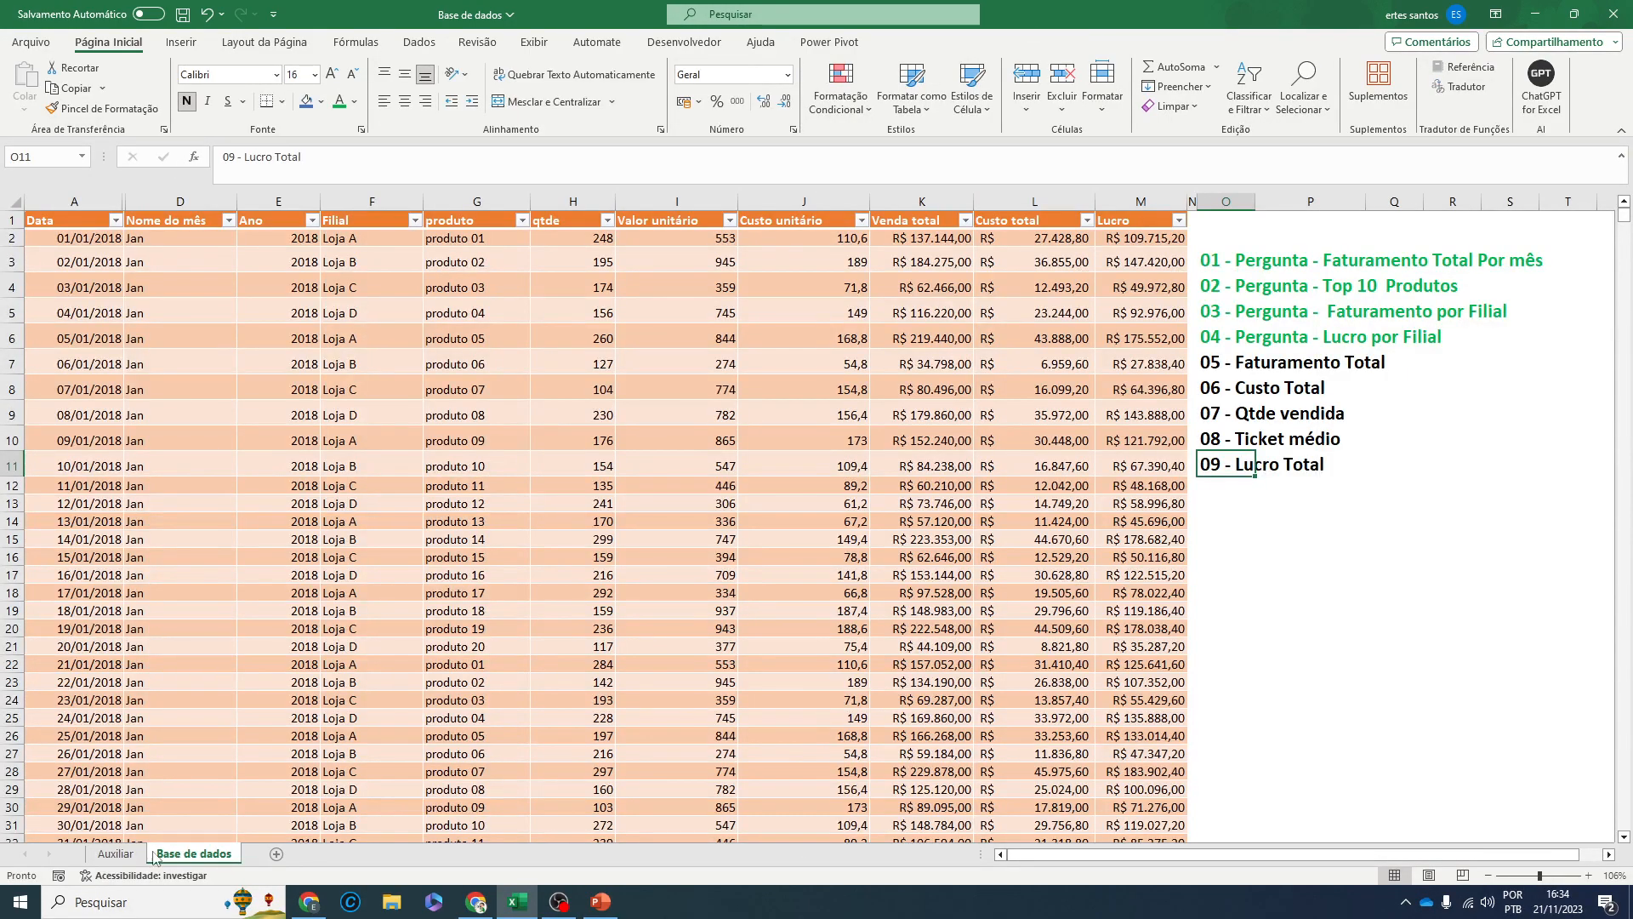
# - Add Custo total as the second value of the PivotTable at A20 on the Auxiliar sheet and rename its header Custo total with a leading space
pyautogui.click(114, 853)
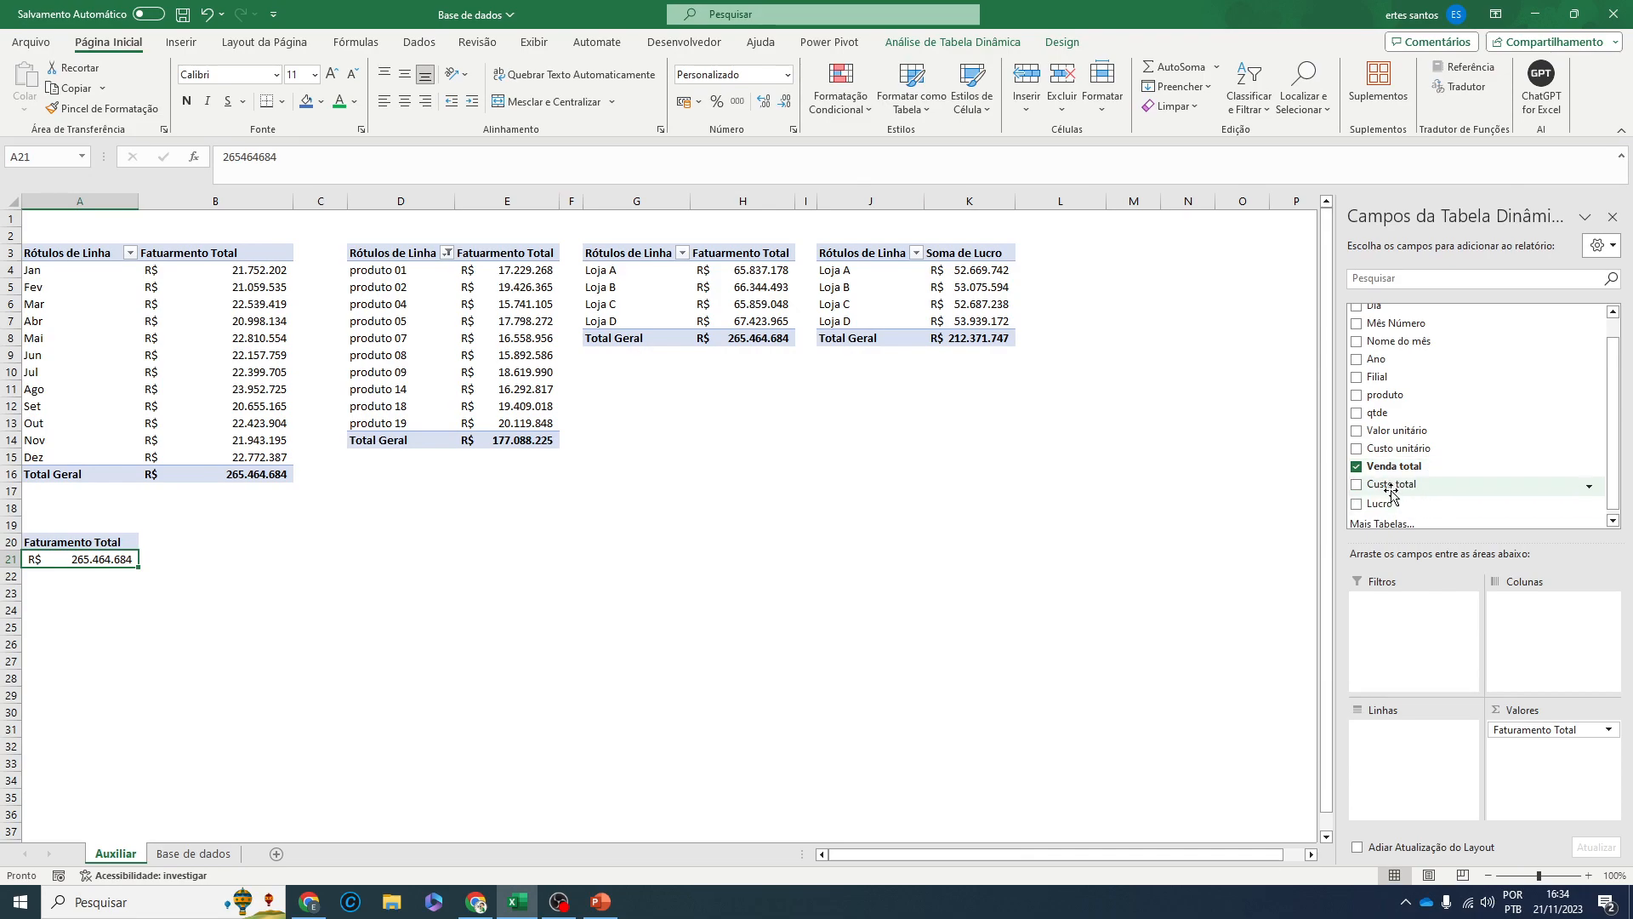
pyautogui.moveTo(1384, 491); pyautogui.dragTo(1533, 755)
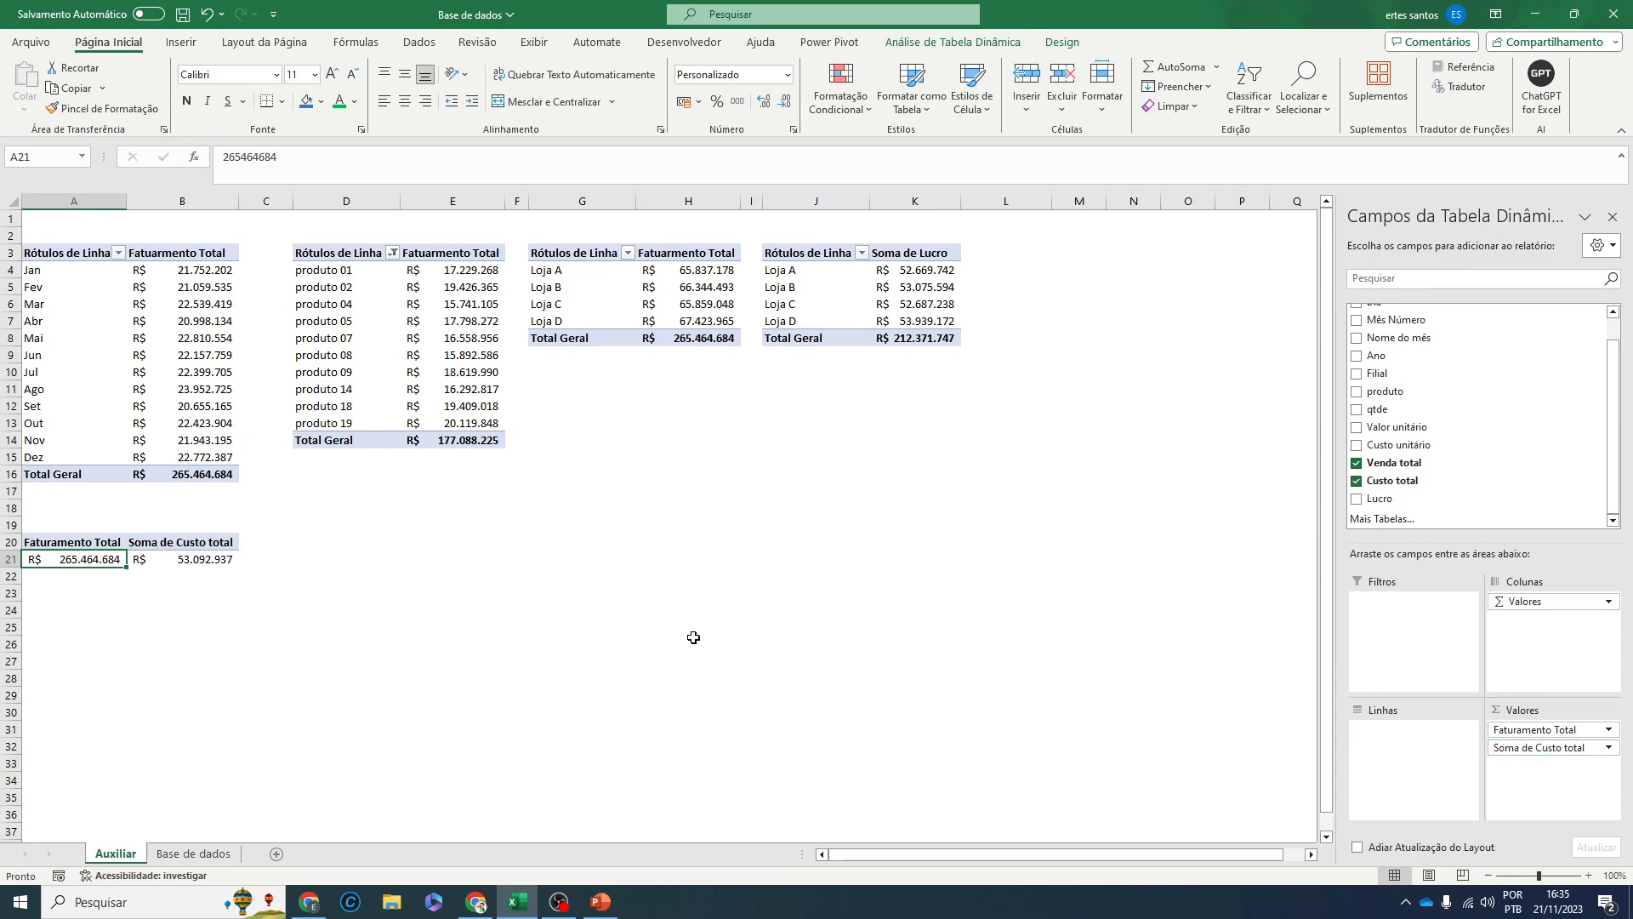
pyautogui.click(189, 542)
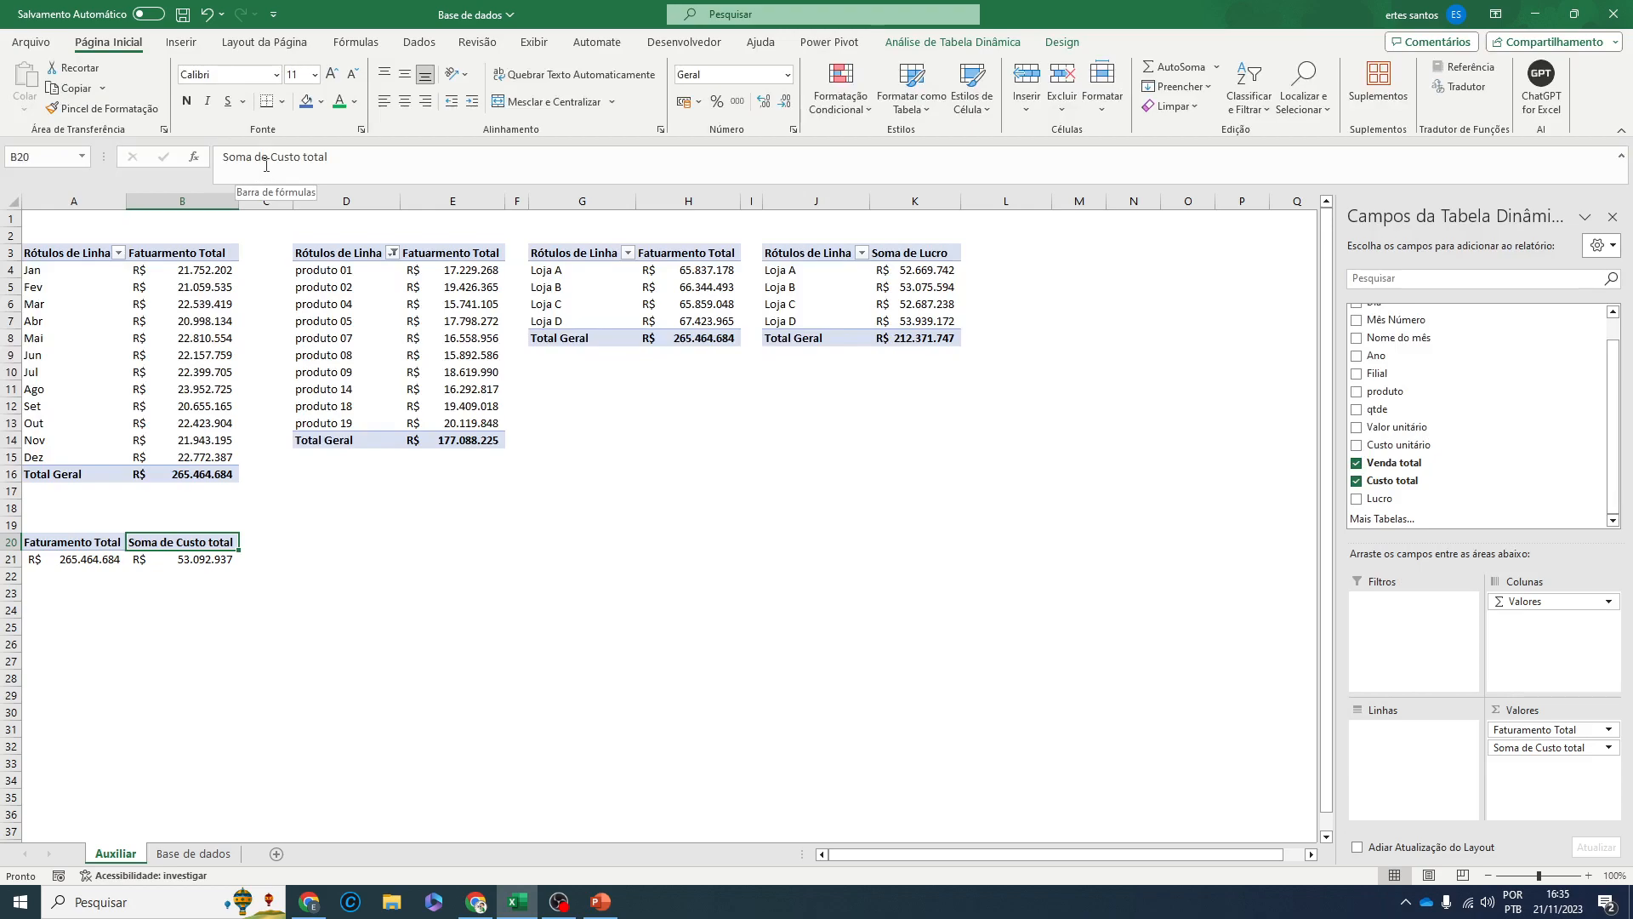
pyautogui.moveTo(269, 158); pyautogui.dragTo(204, 162)
pyautogui.press('BackSpace')
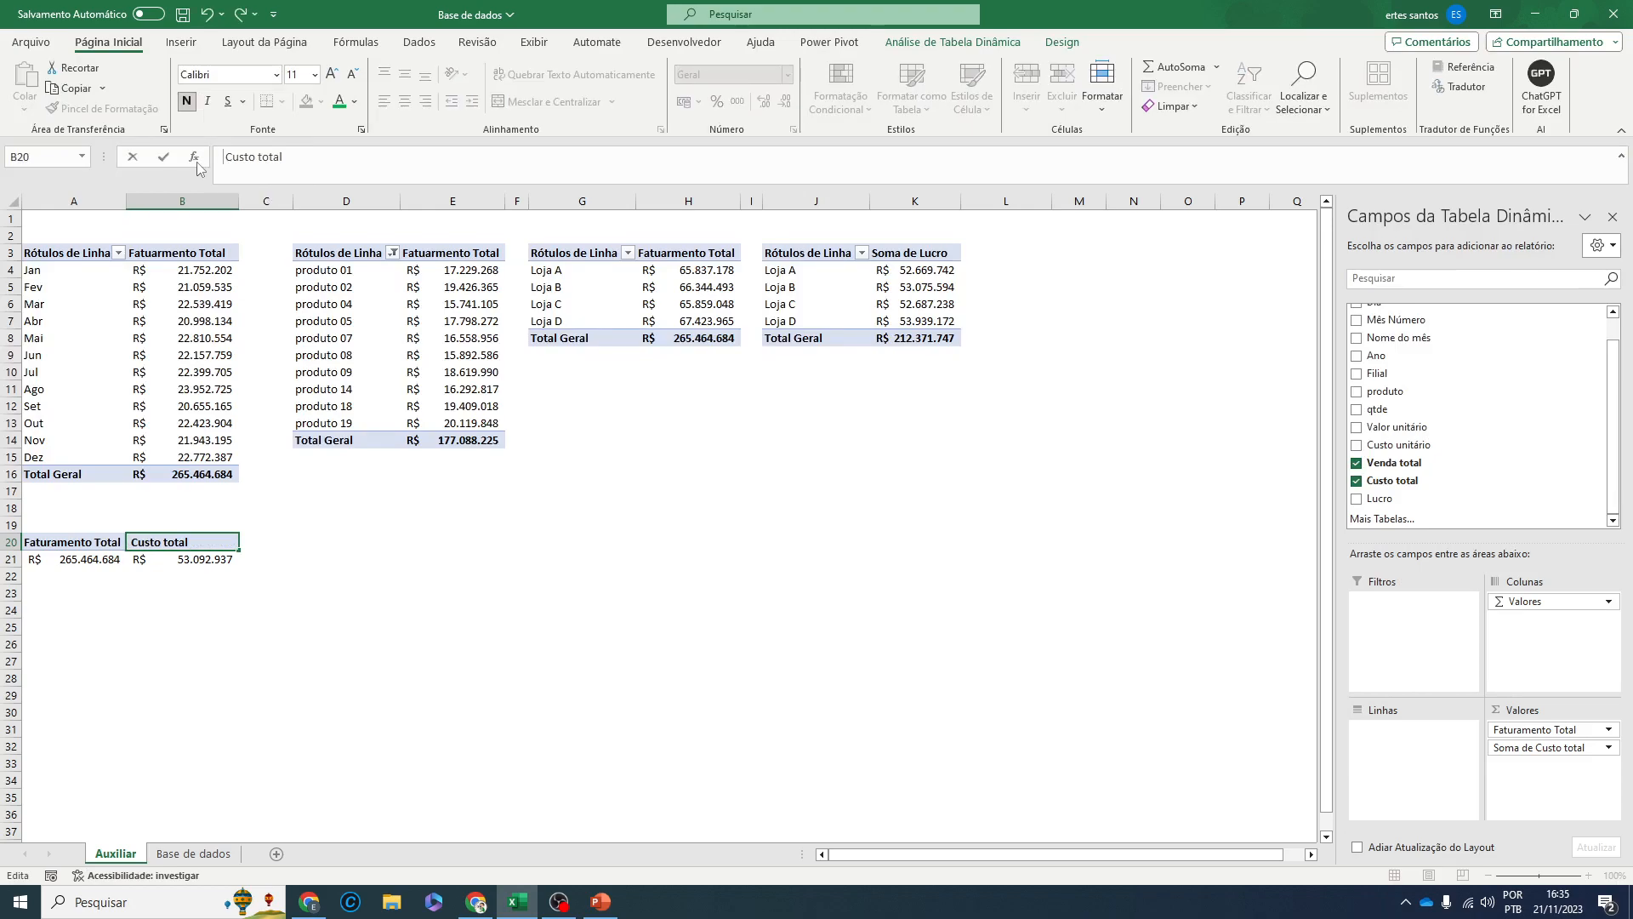
pyautogui.press('Return')
pyautogui.click(198, 544)
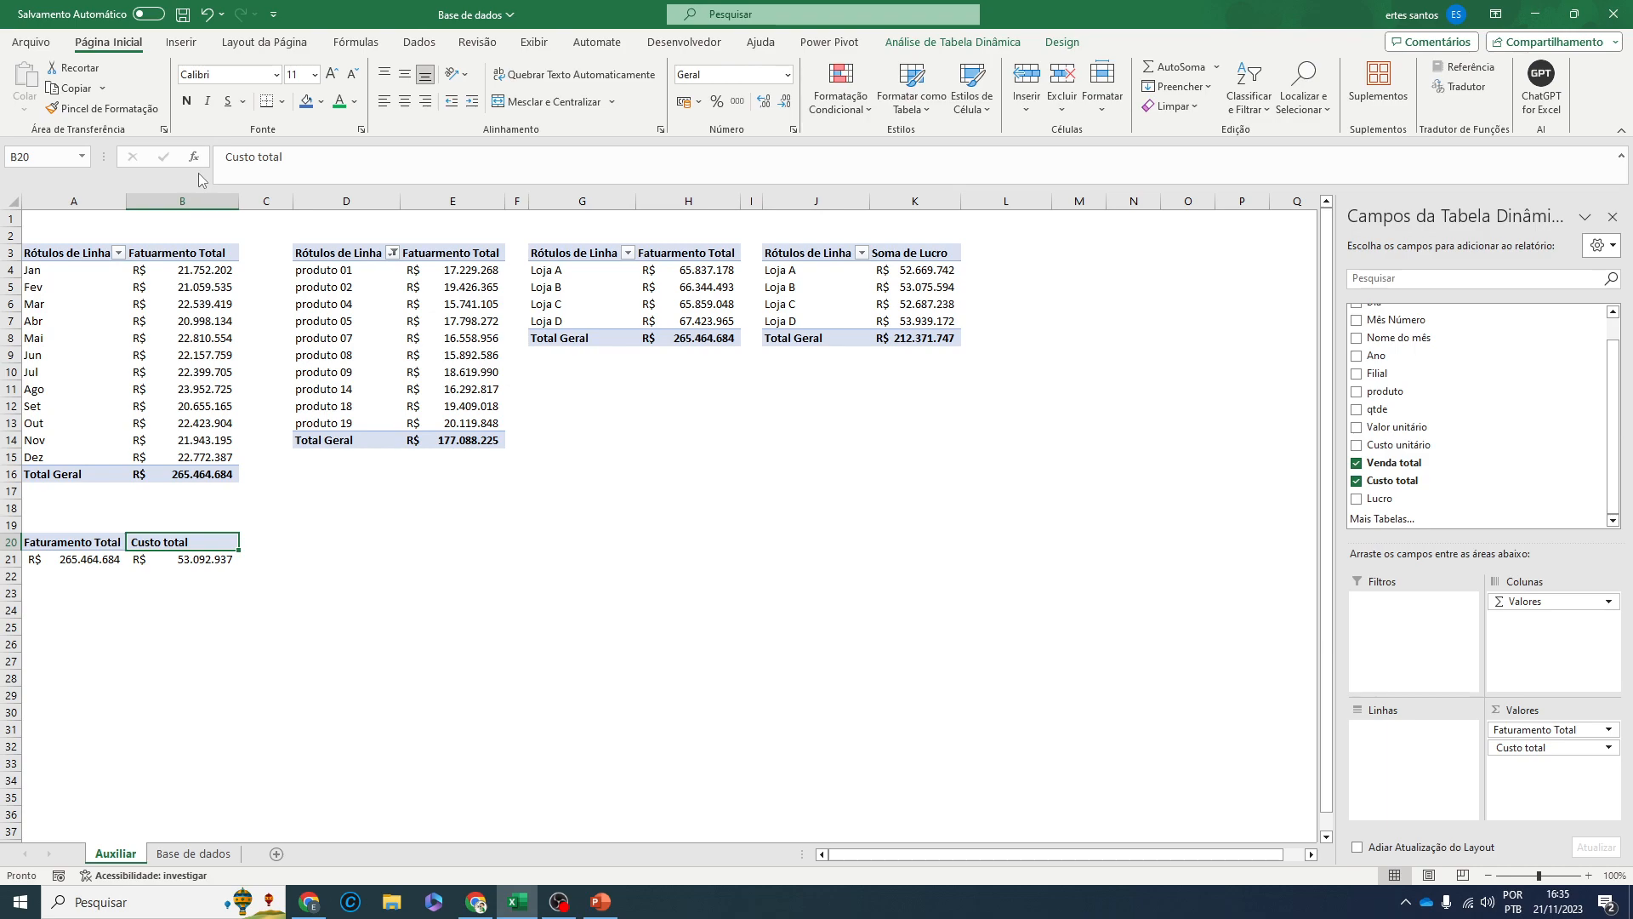
pyautogui.click(331, 605)
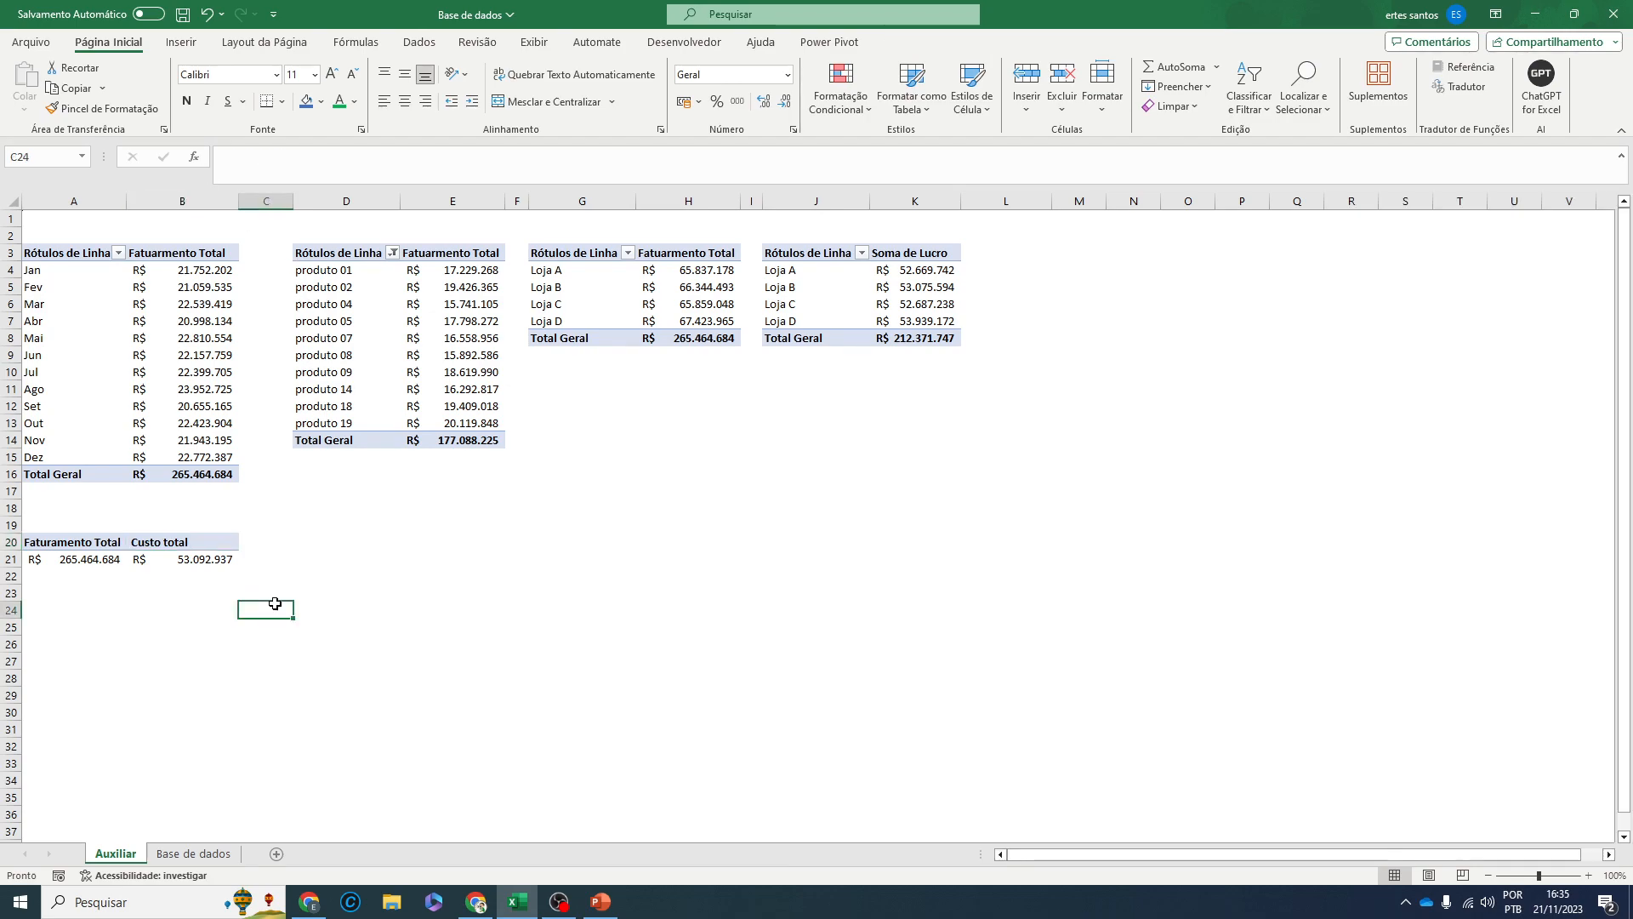
pyautogui.moveTo(100, 545); pyautogui.dragTo(178, 564)
pyautogui.click(191, 542)
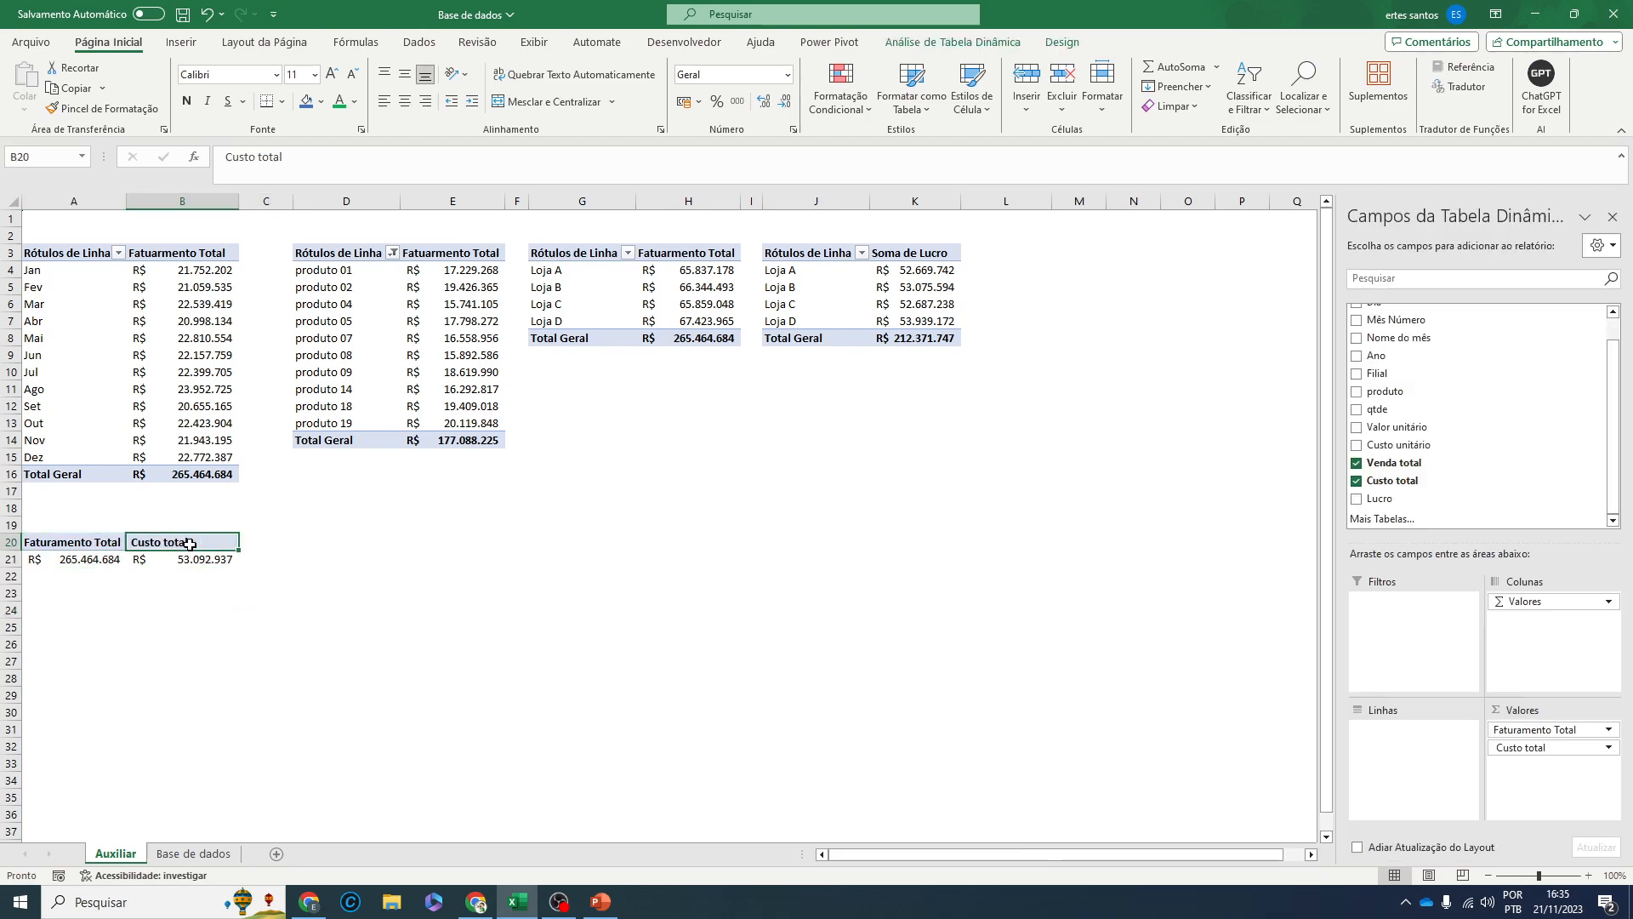
# - Mark questions 05 and 06 in O7 and O8 of the Base de dados sheet as answered with green font
pyautogui.click(194, 853)
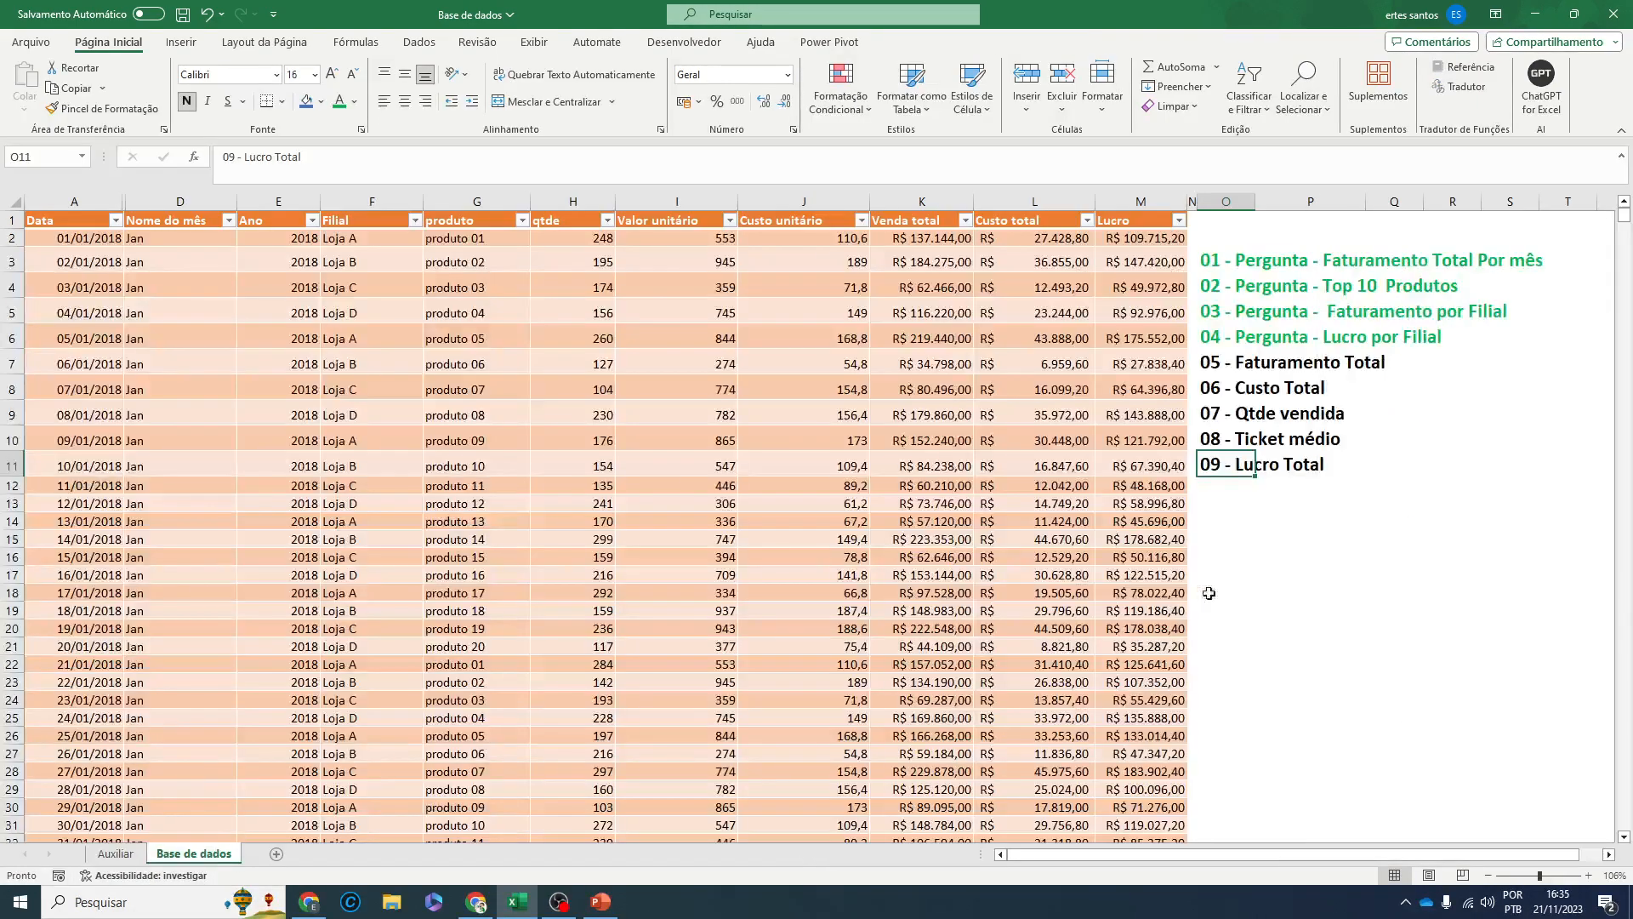
pyautogui.click(1270, 367)
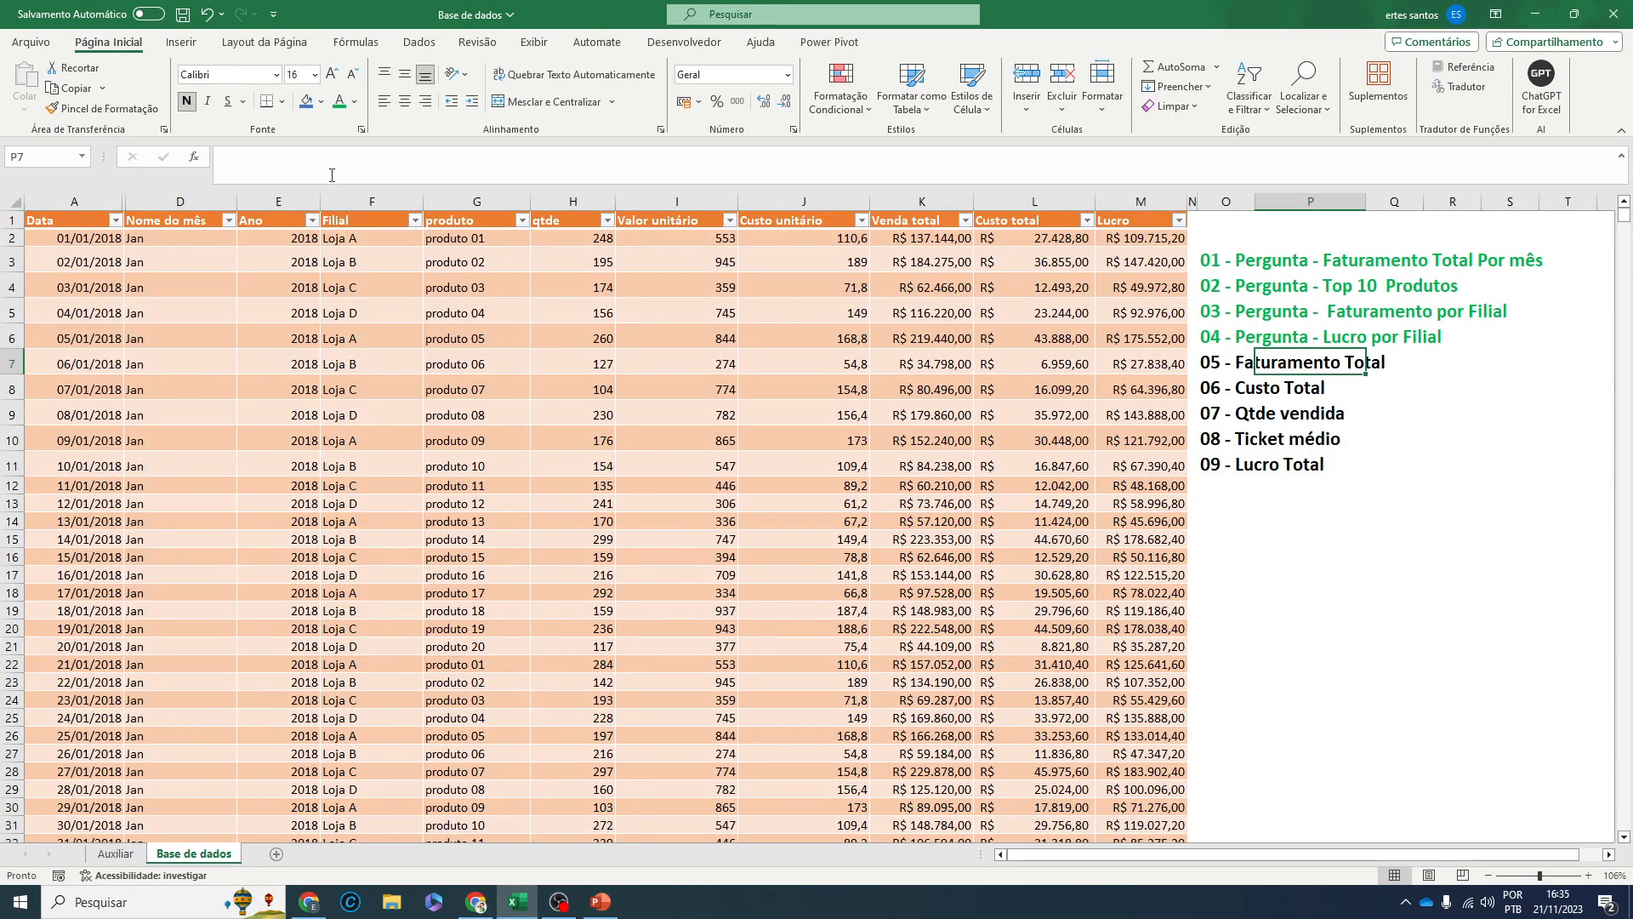
pyautogui.click(1221, 364)
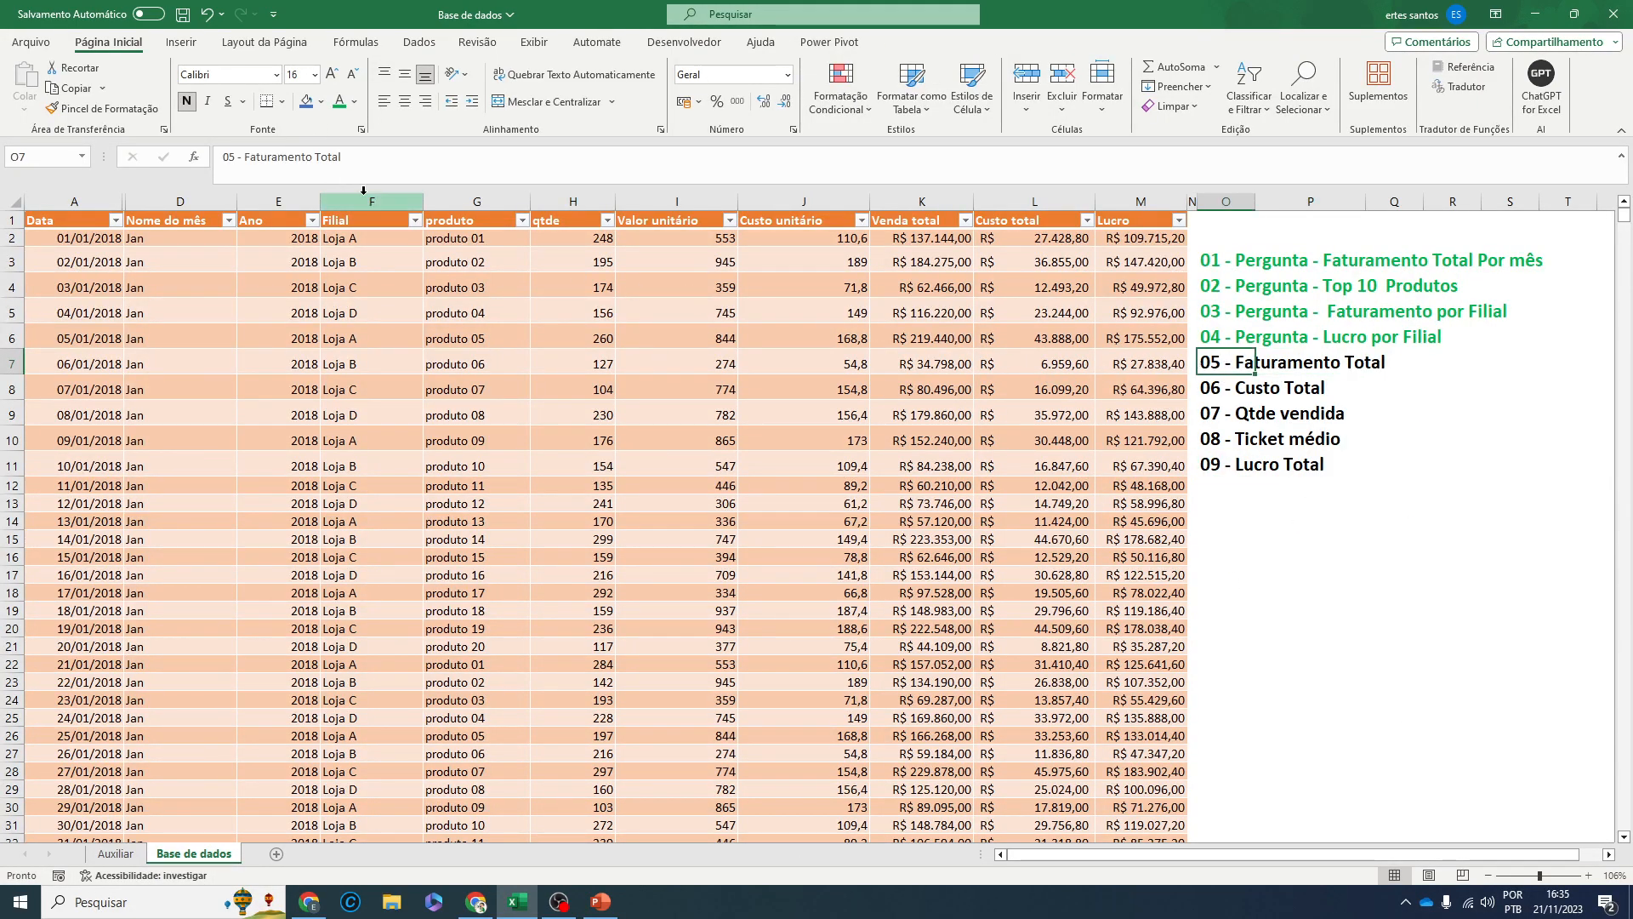
pyautogui.click(339, 101)
pyautogui.click(1211, 390)
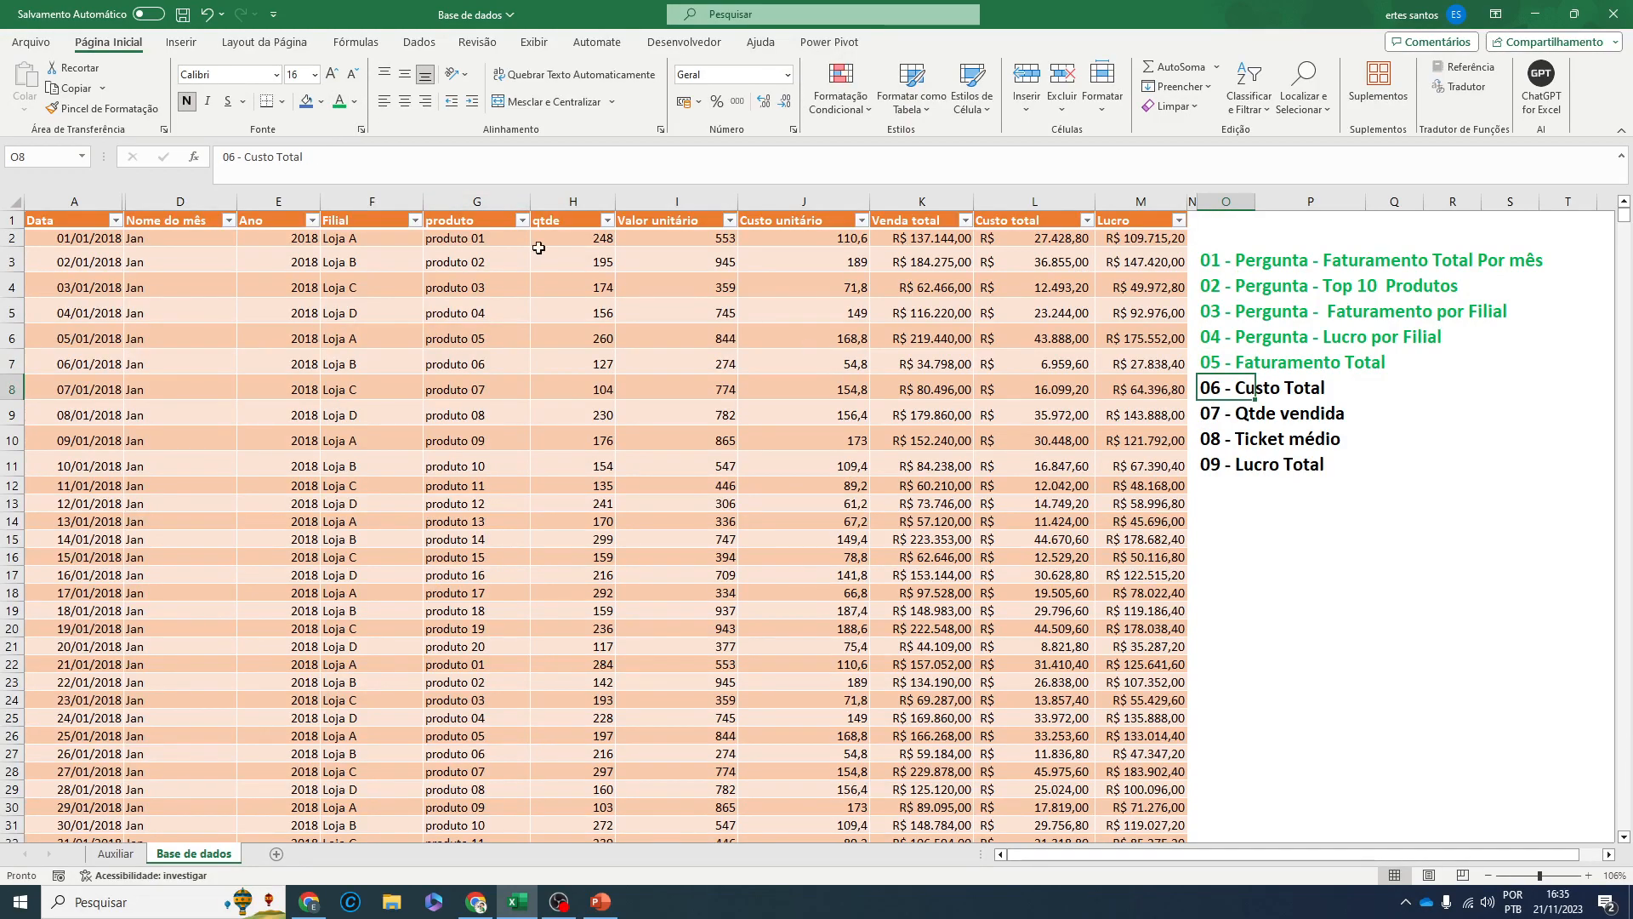
pyautogui.click(339, 102)
# - Try adding qtde to the values of the PivotTable at A20 on Auxiliar, summarized by Contagem, and remove the field again
pyautogui.click(115, 853)
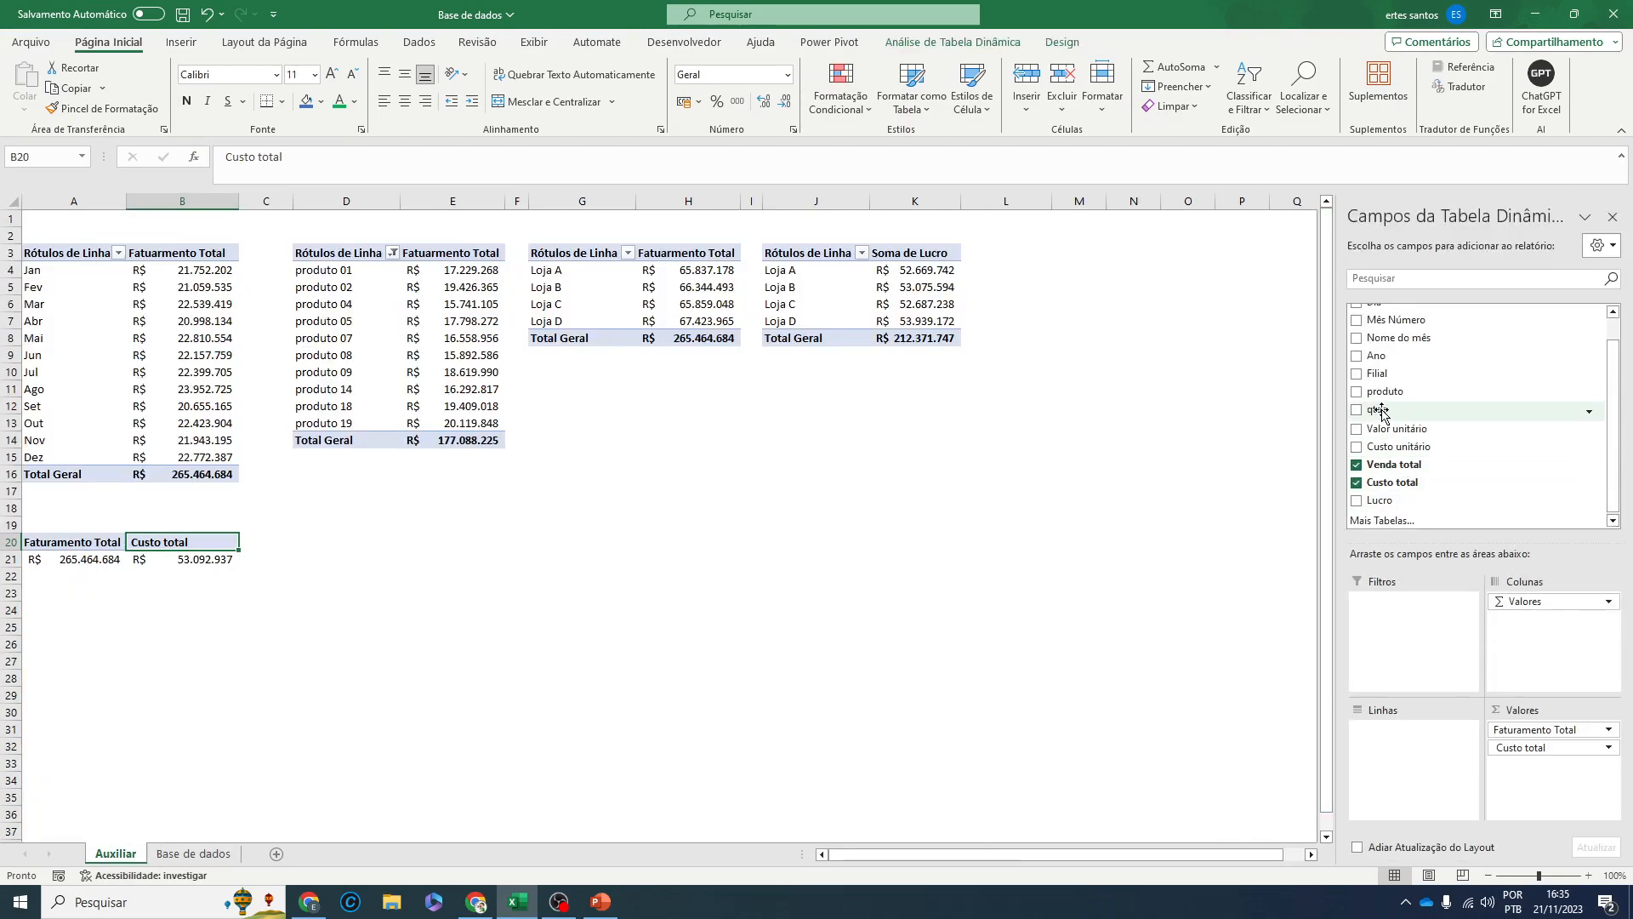
pyautogui.moveTo(1379, 414); pyautogui.dragTo(1510, 781)
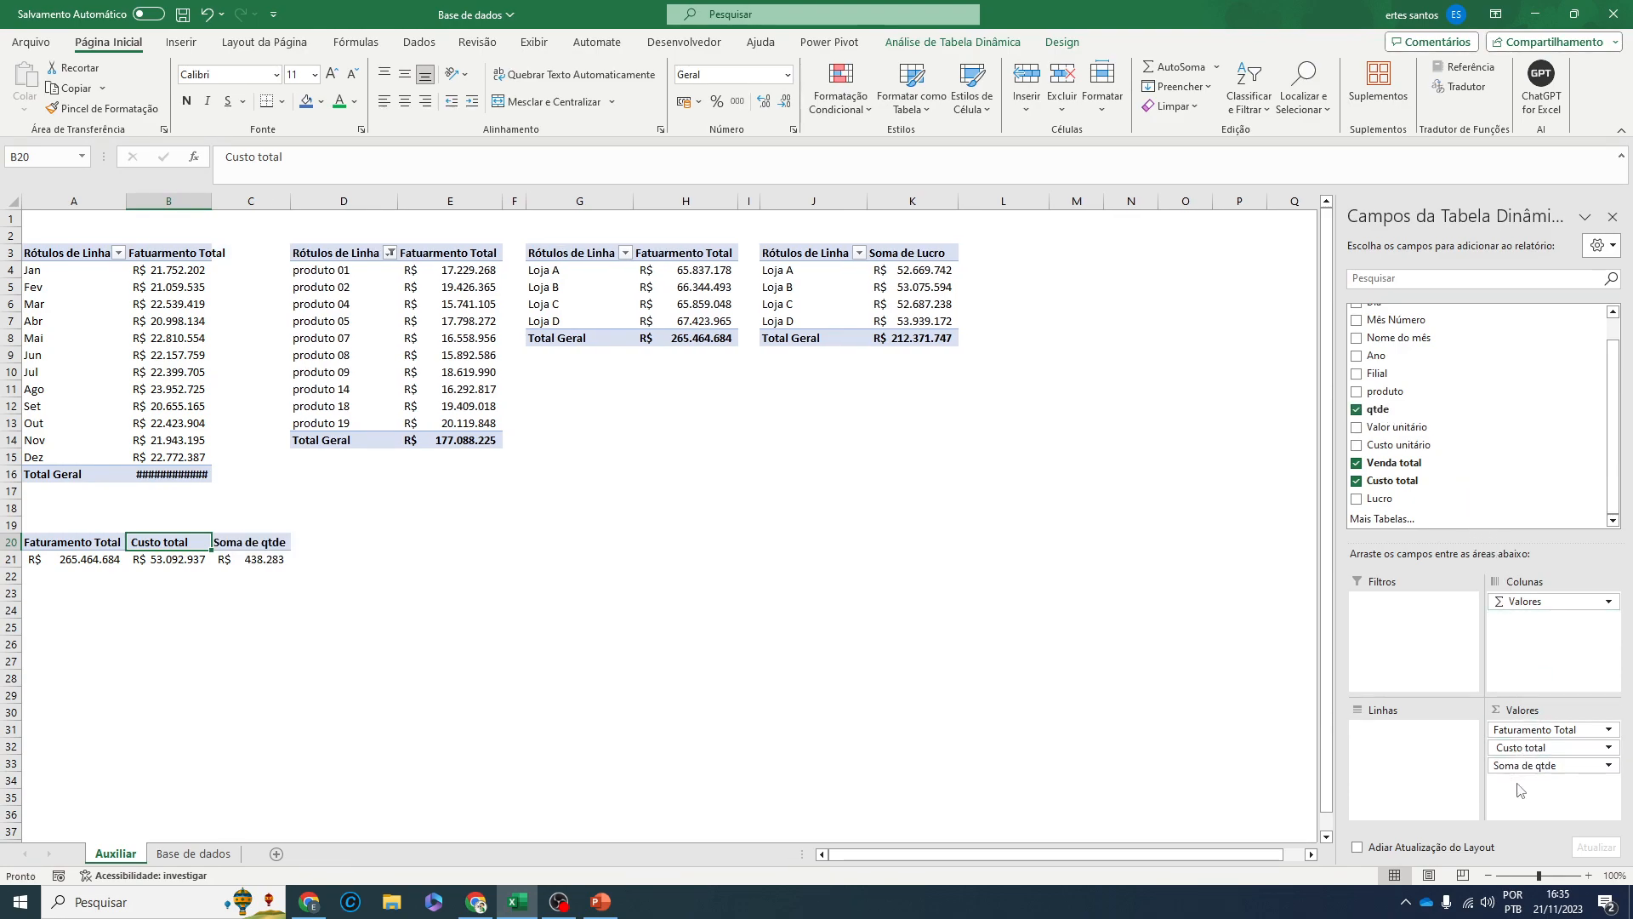
pyautogui.doubleClick(211, 201)
pyautogui.click(276, 548)
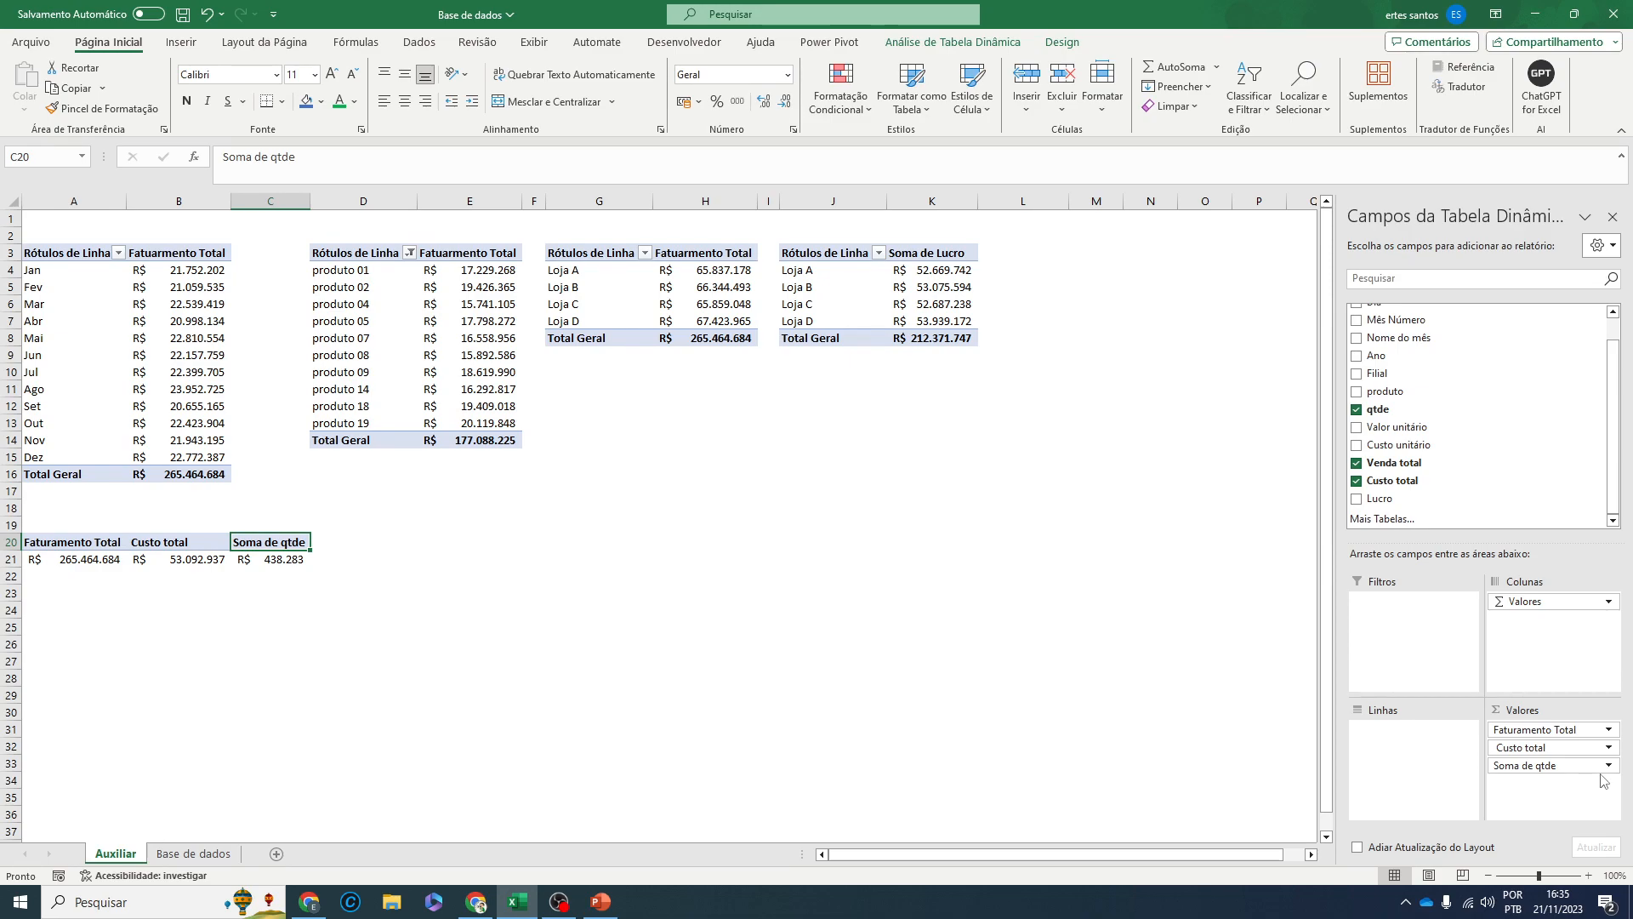
pyautogui.click(1565, 765)
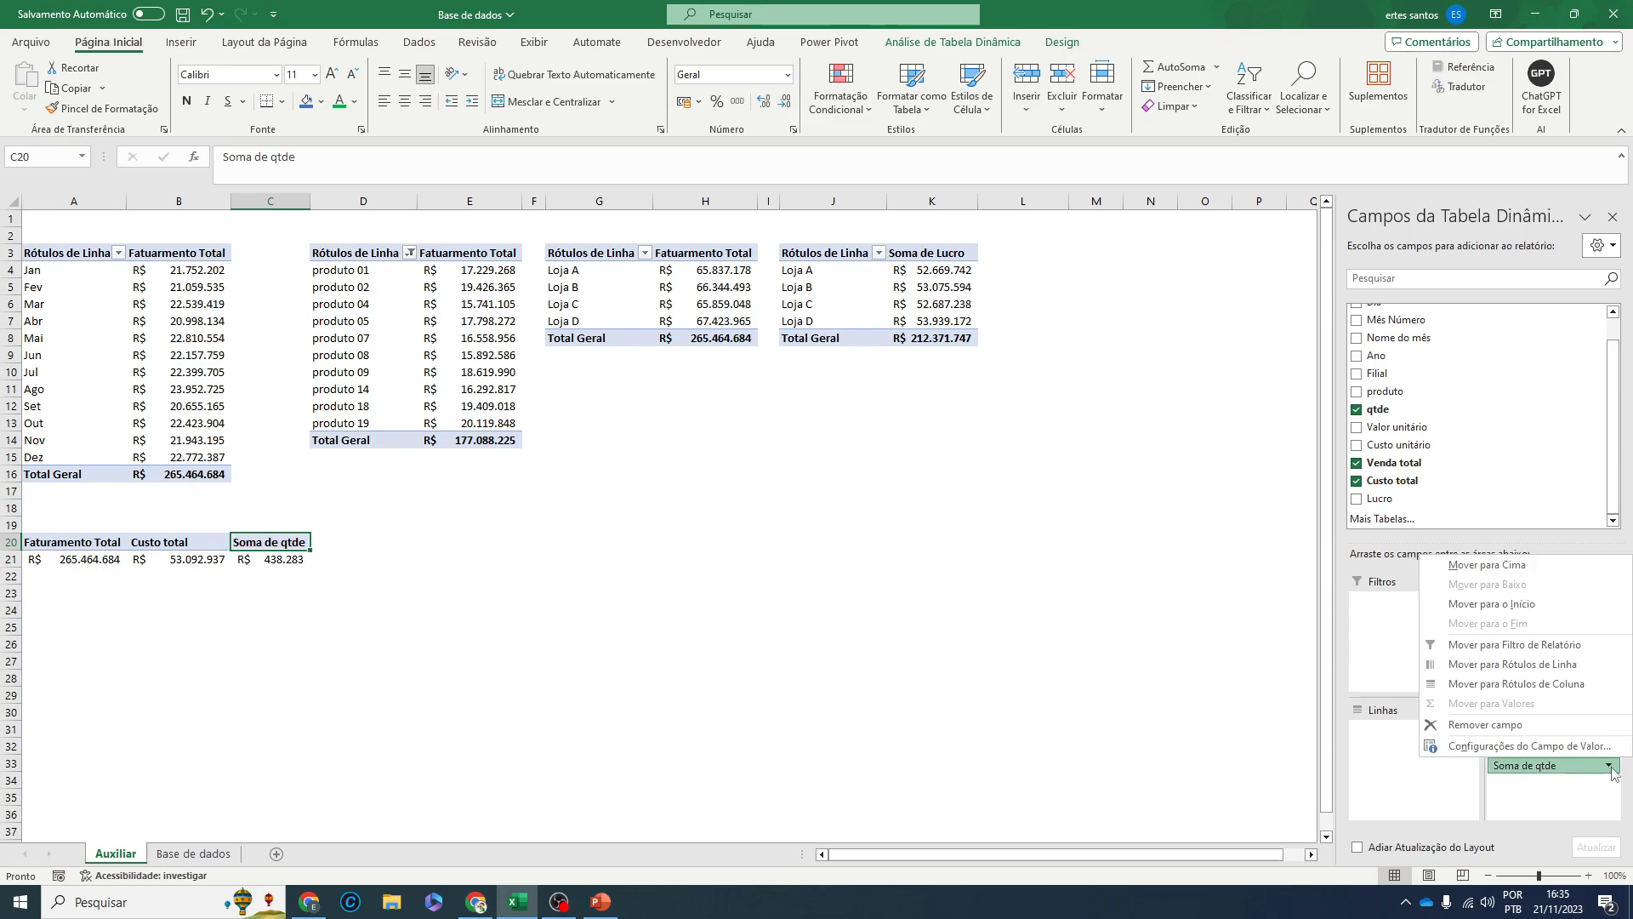
pyautogui.click(1563, 746)
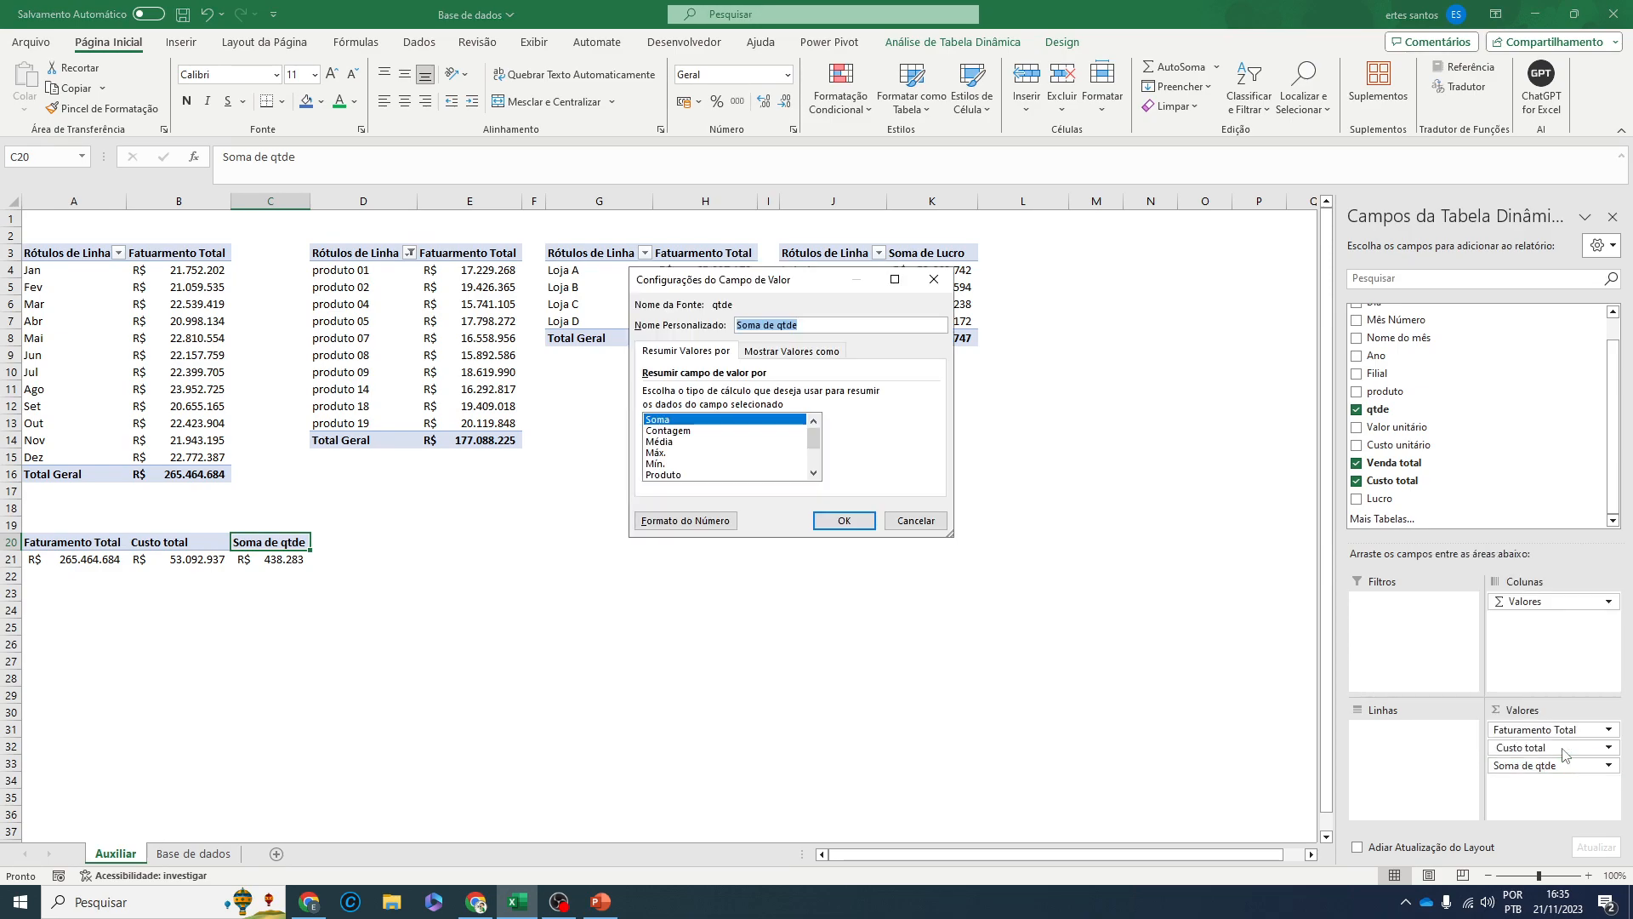
pyautogui.click(672, 430)
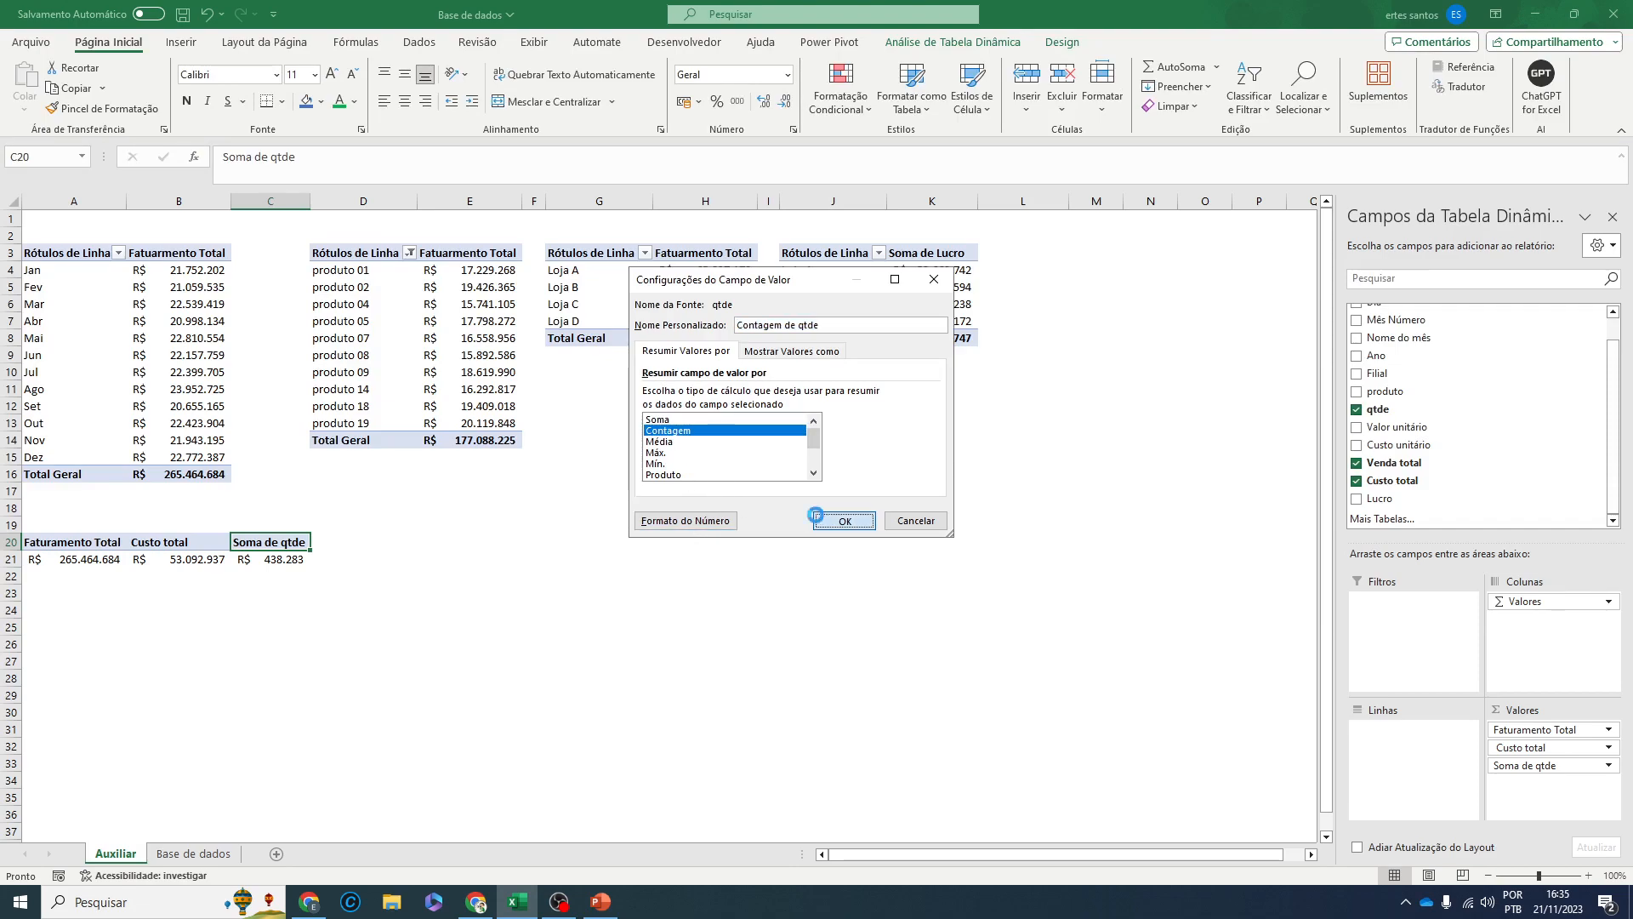
pyautogui.click(842, 521)
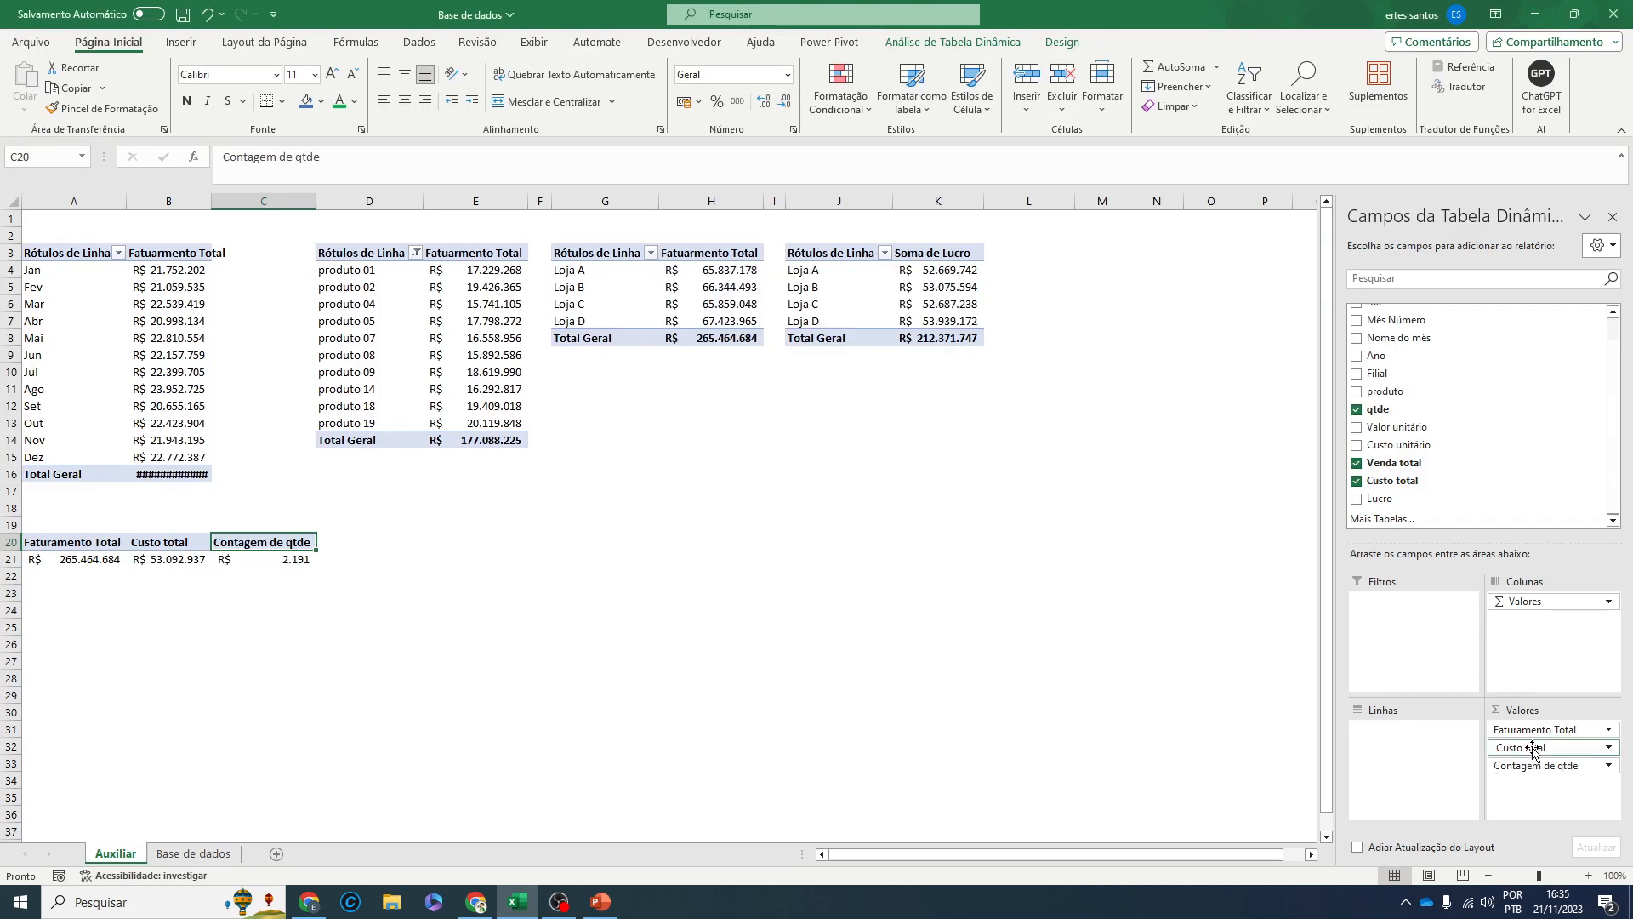
pyautogui.click(1608, 767)
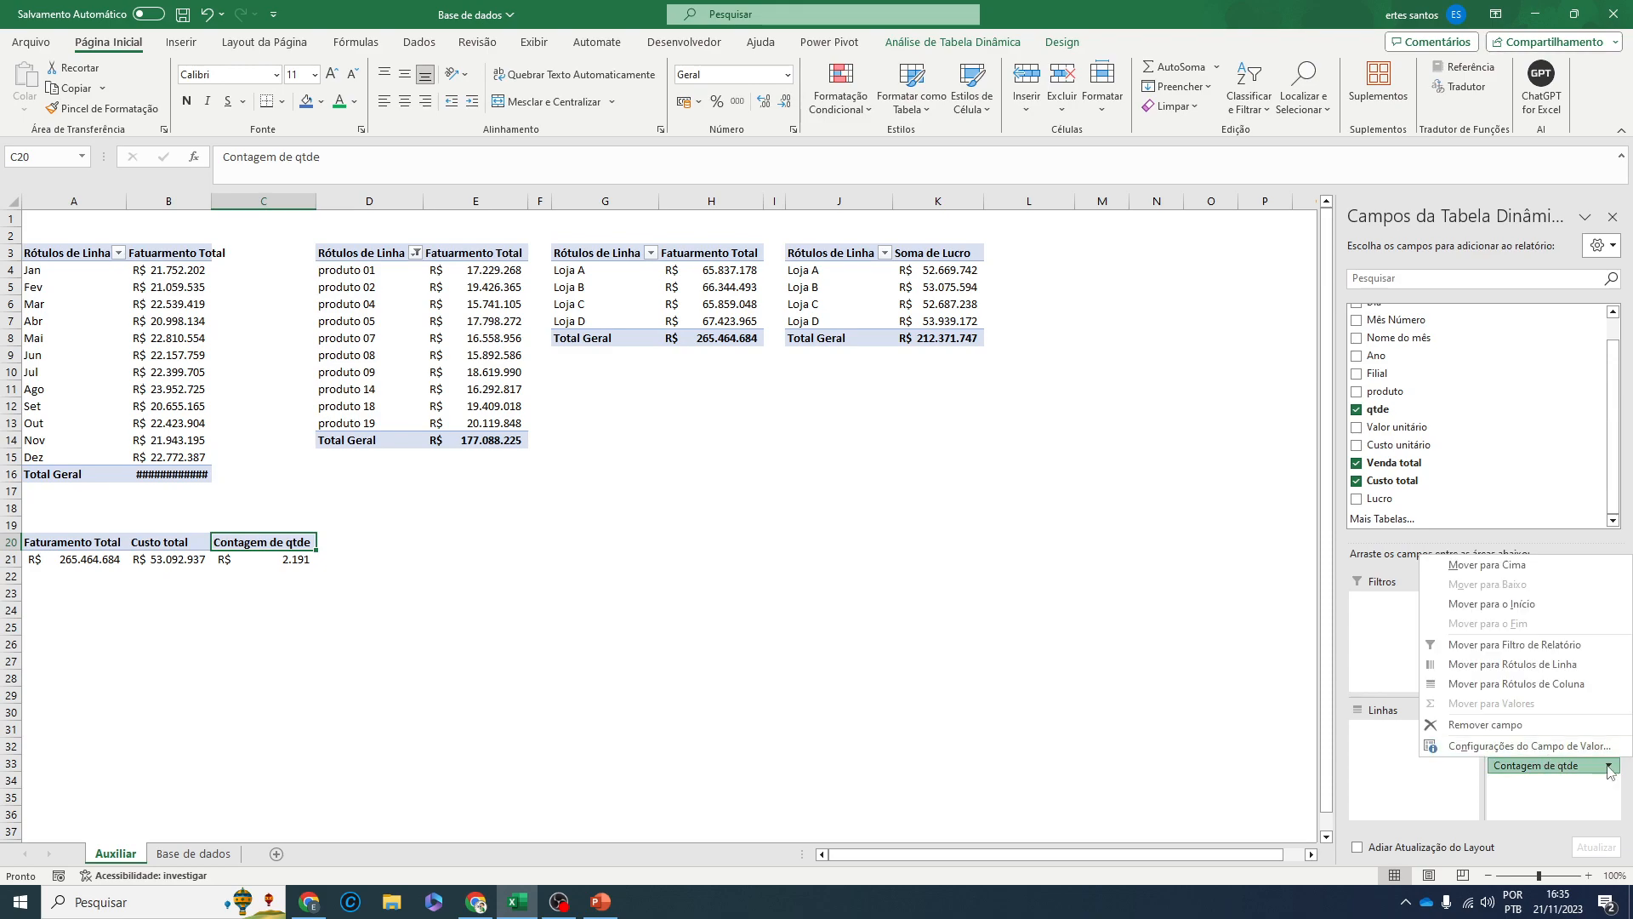
pyautogui.click(1603, 768)
pyautogui.moveTo(1603, 768); pyautogui.dragTo(1246, 653)
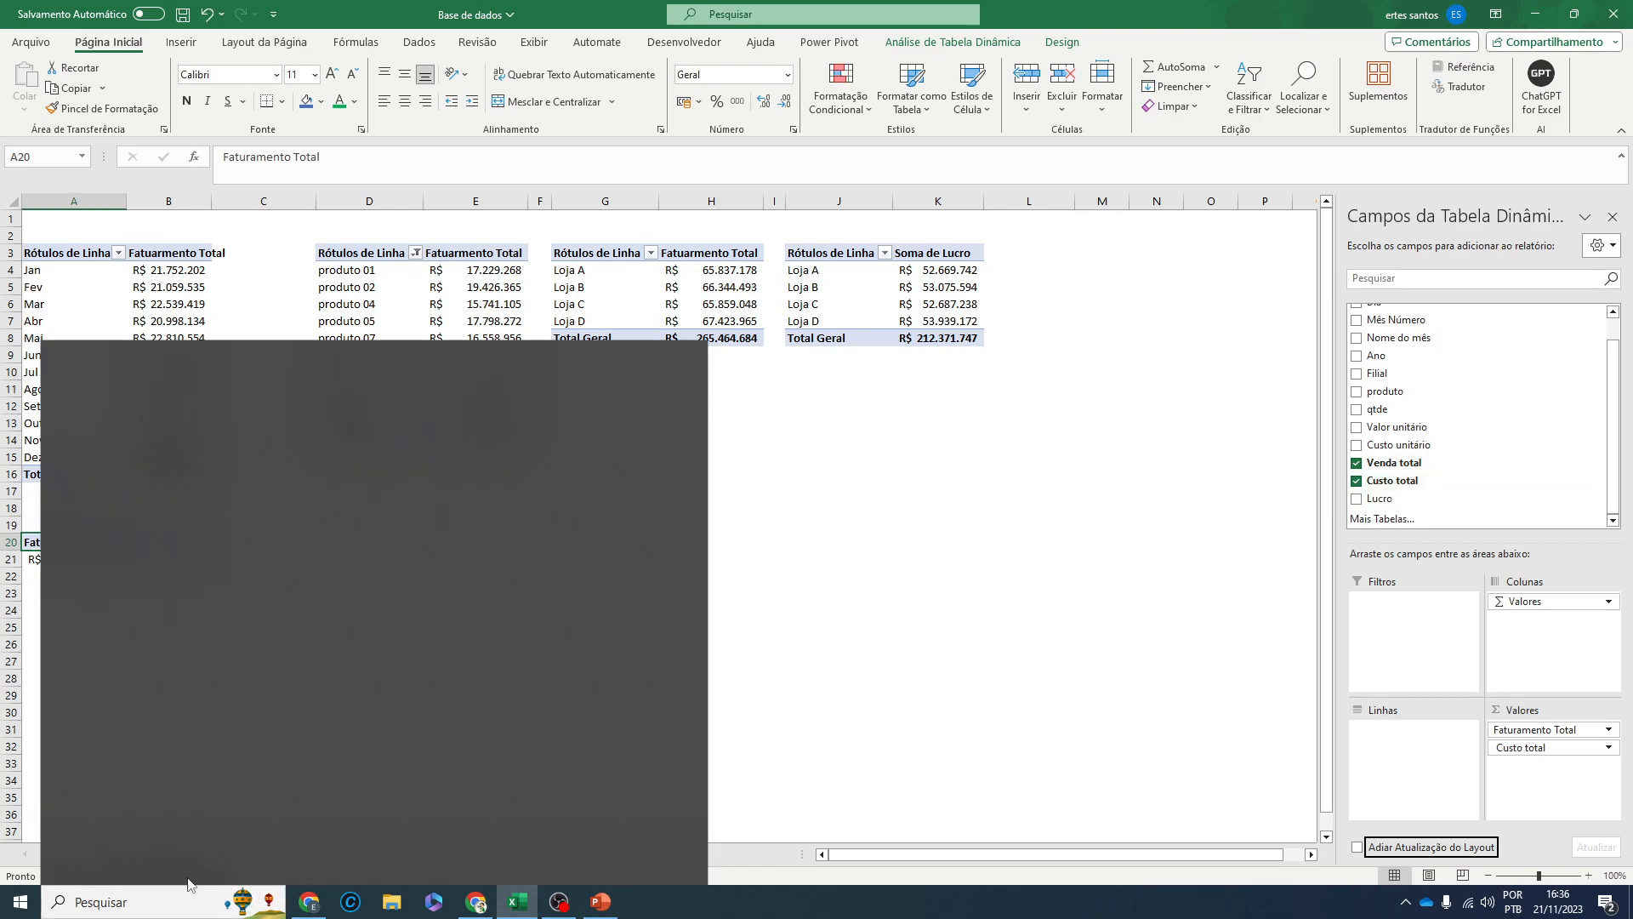
# - Check the qtde column in Base de dados, add qtde as a summed value to the Auxiliar PivotTable at A20, and autofit column B
pyautogui.click(202, 854)
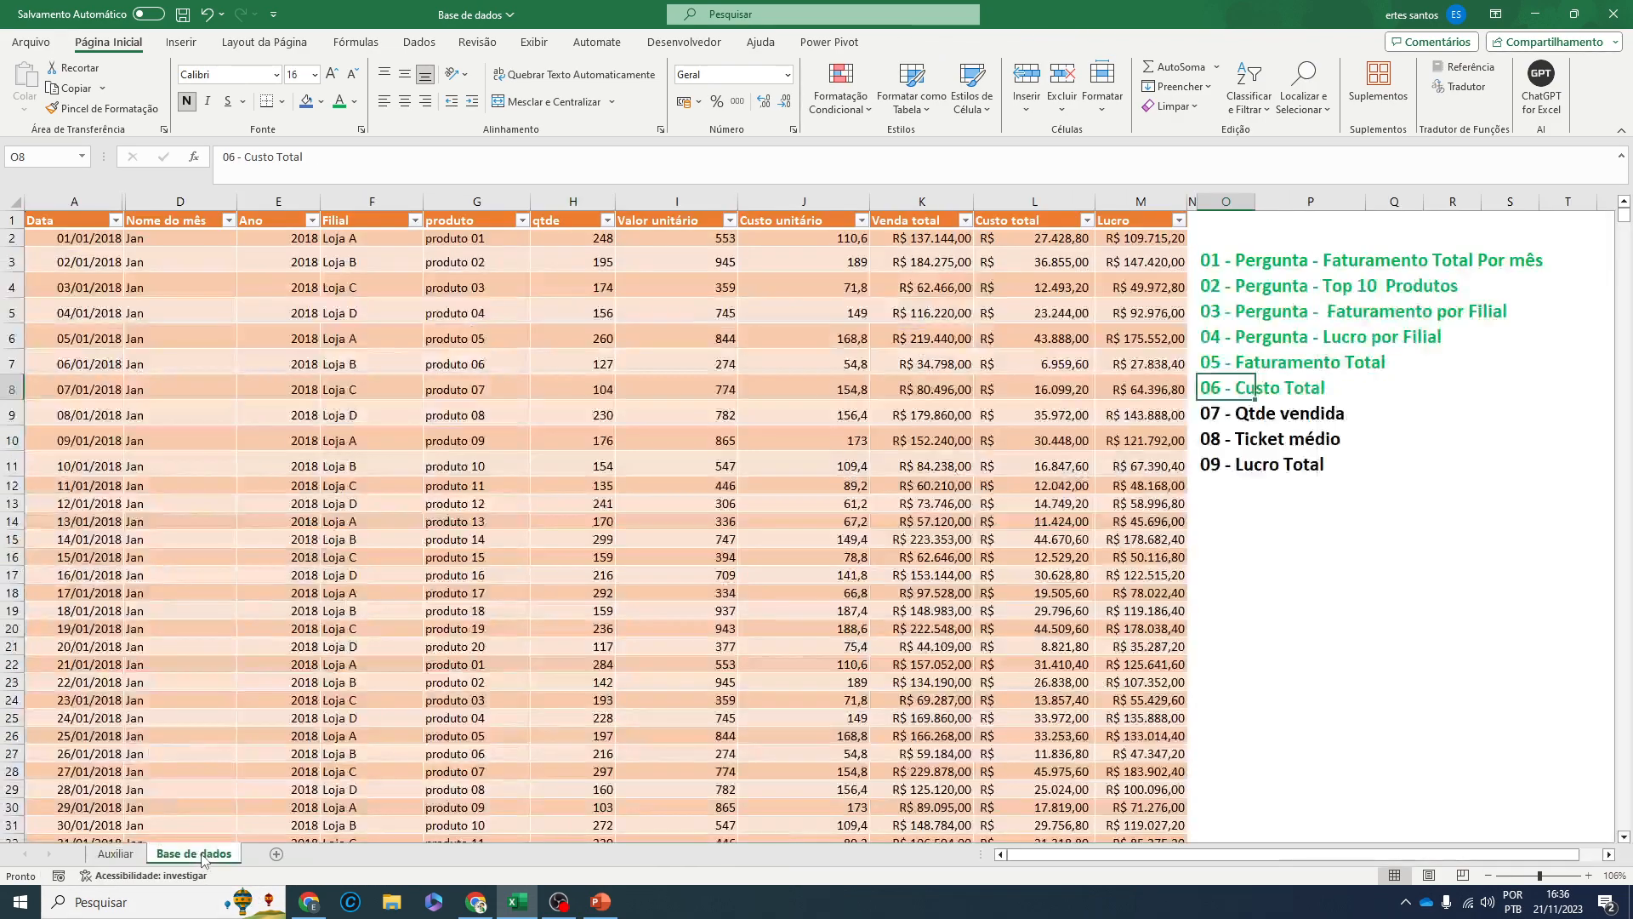
pyautogui.click(597, 266)
pyautogui.click(591, 363)
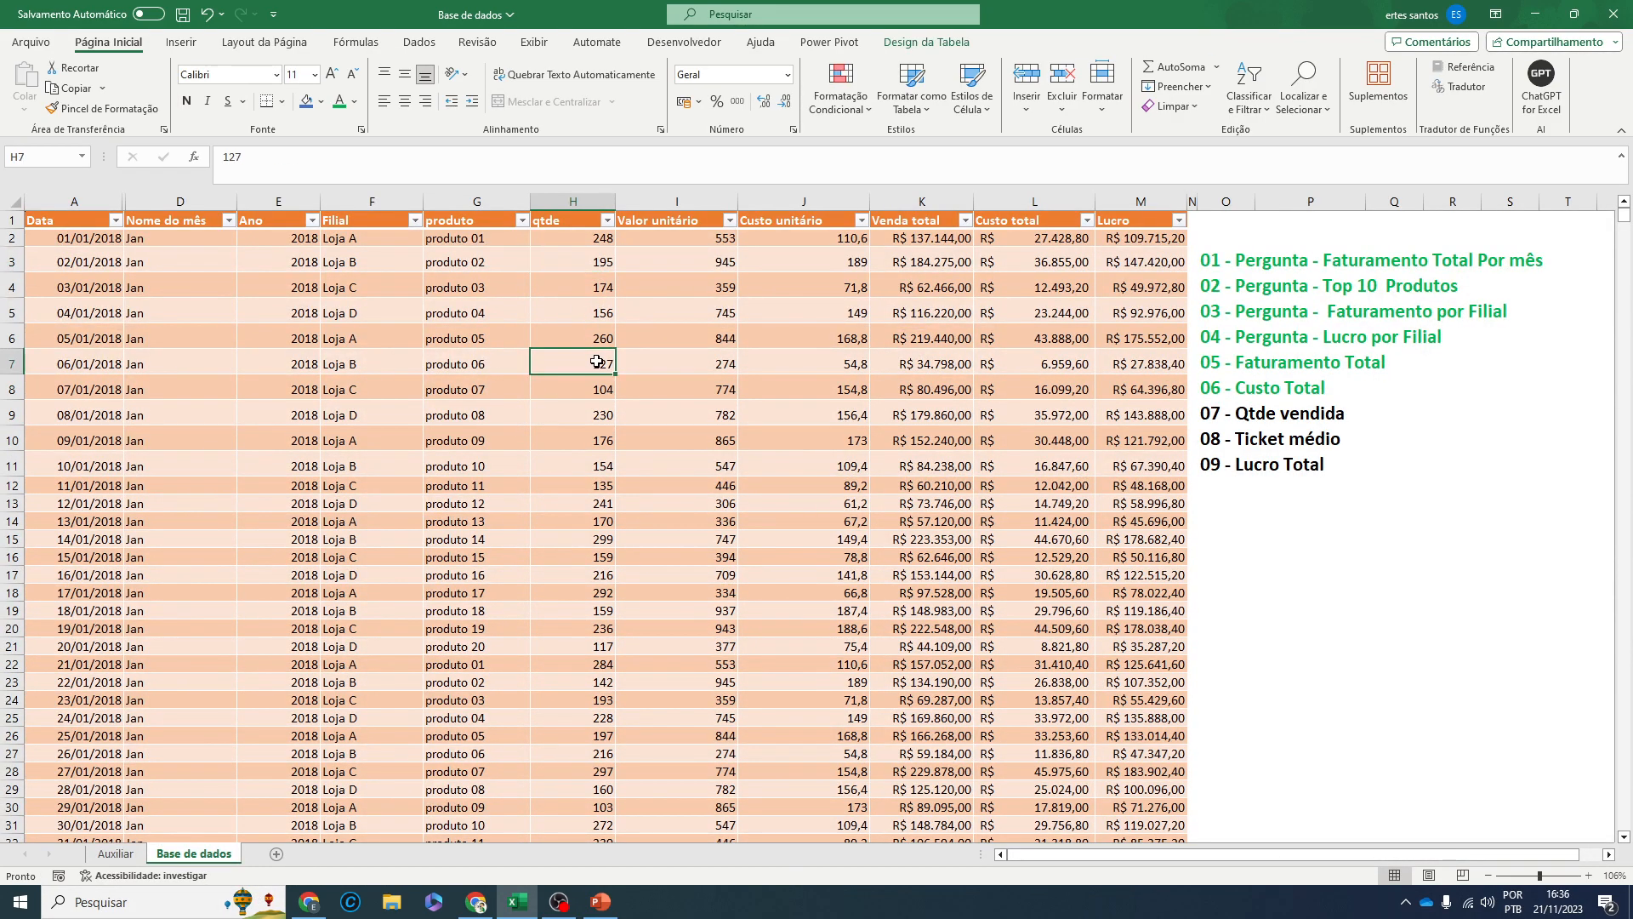
pyautogui.click(125, 855)
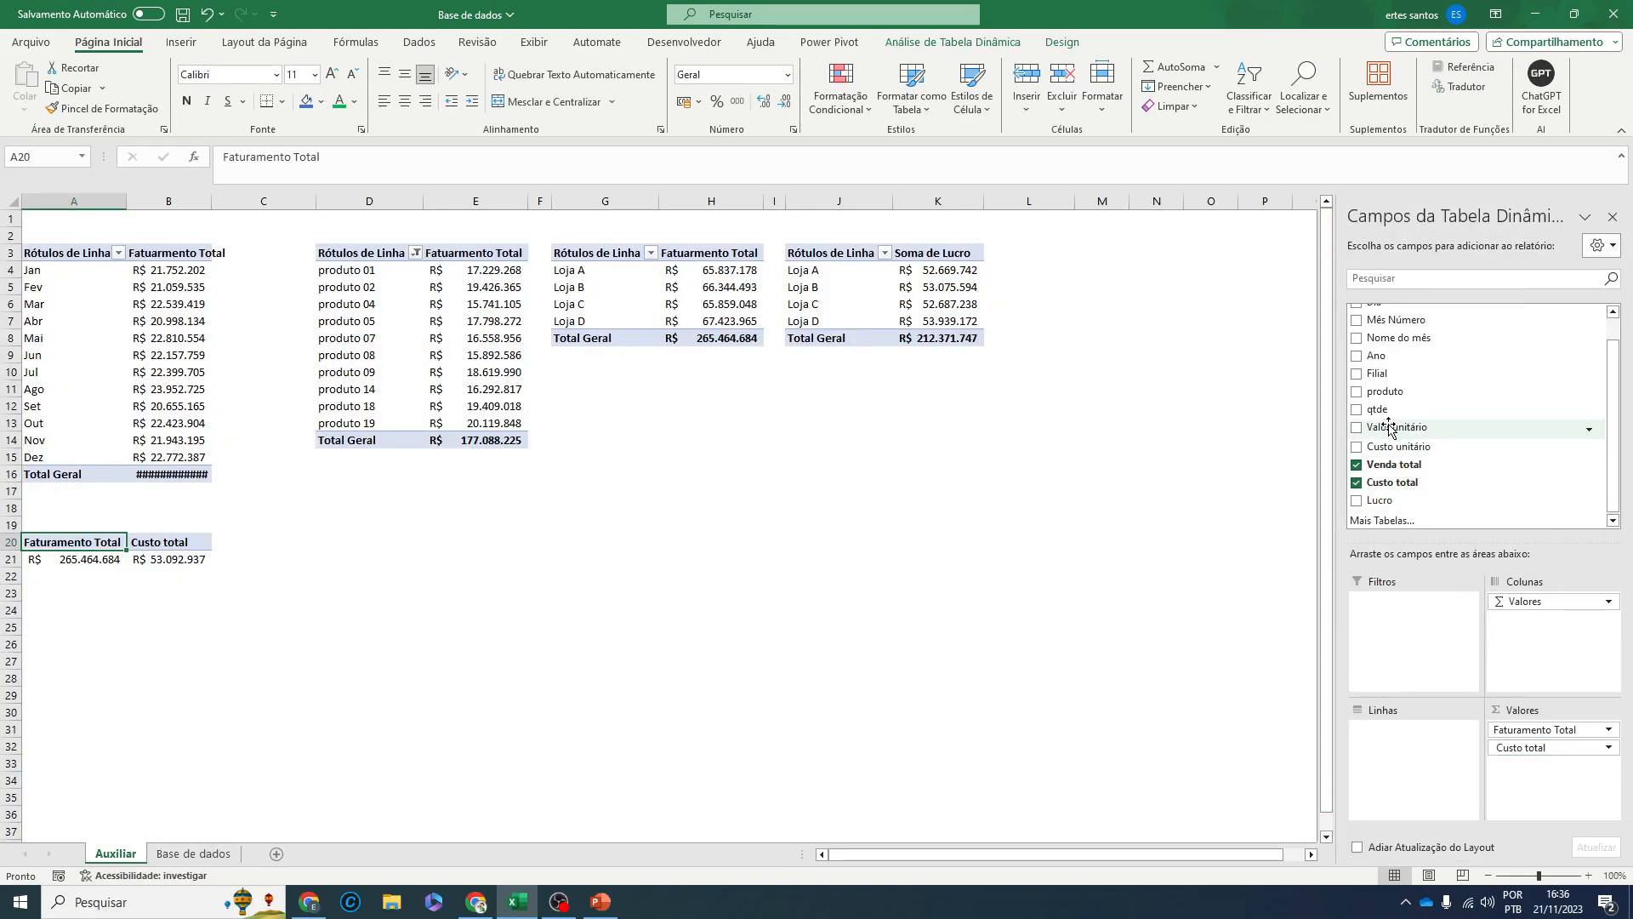
pyautogui.moveTo(1380, 411); pyautogui.dragTo(1531, 778)
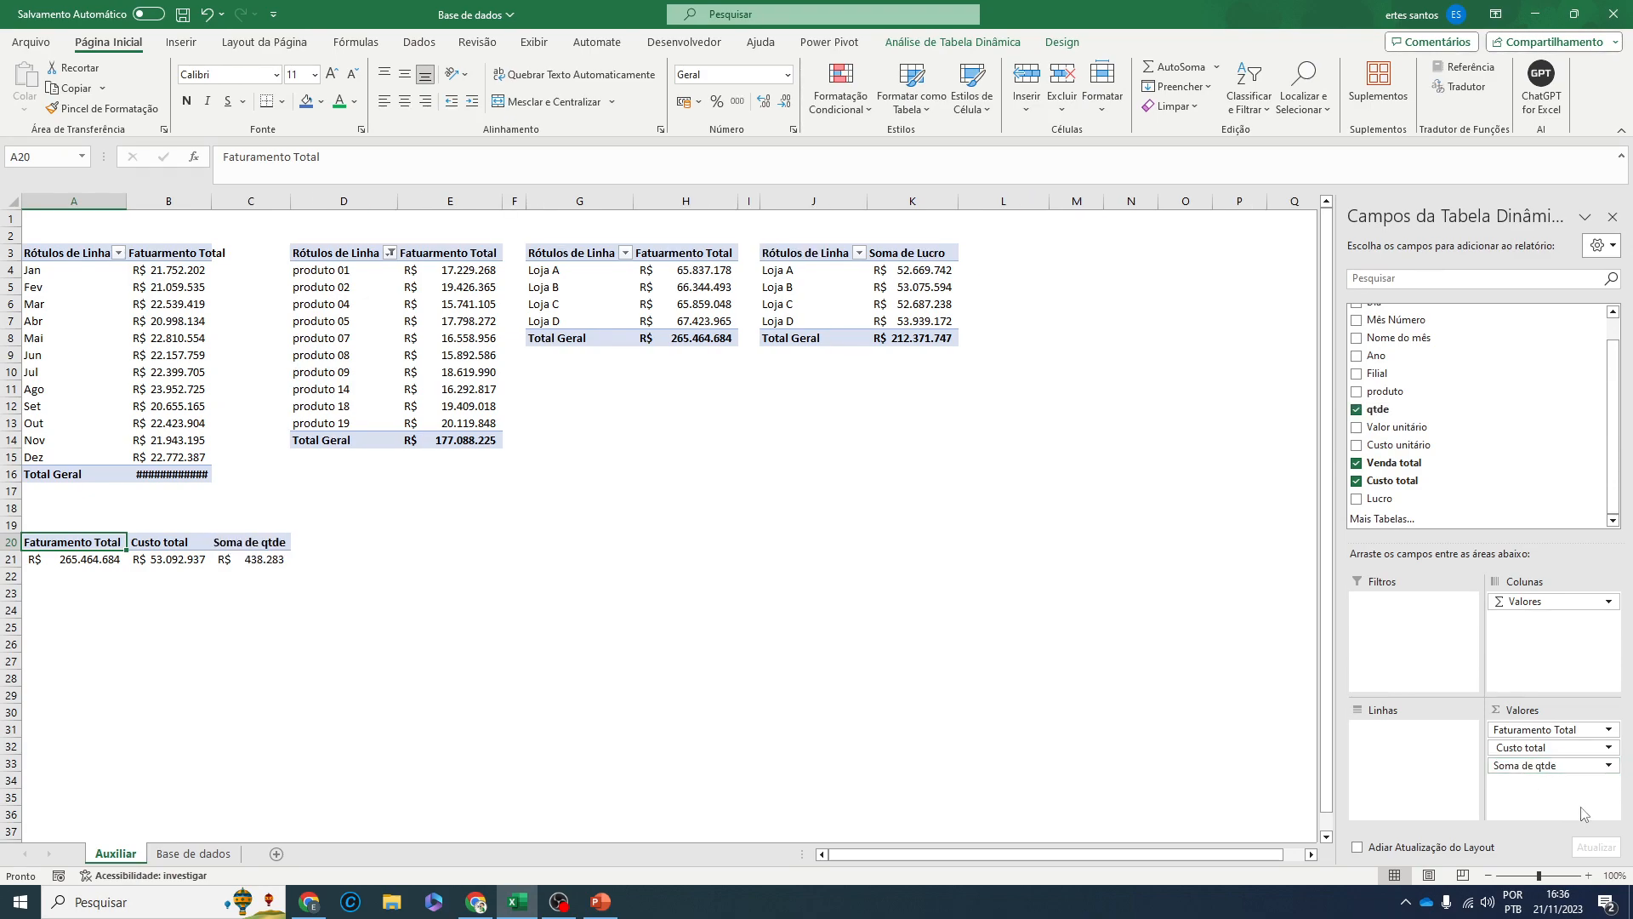
pyautogui.click(270, 562)
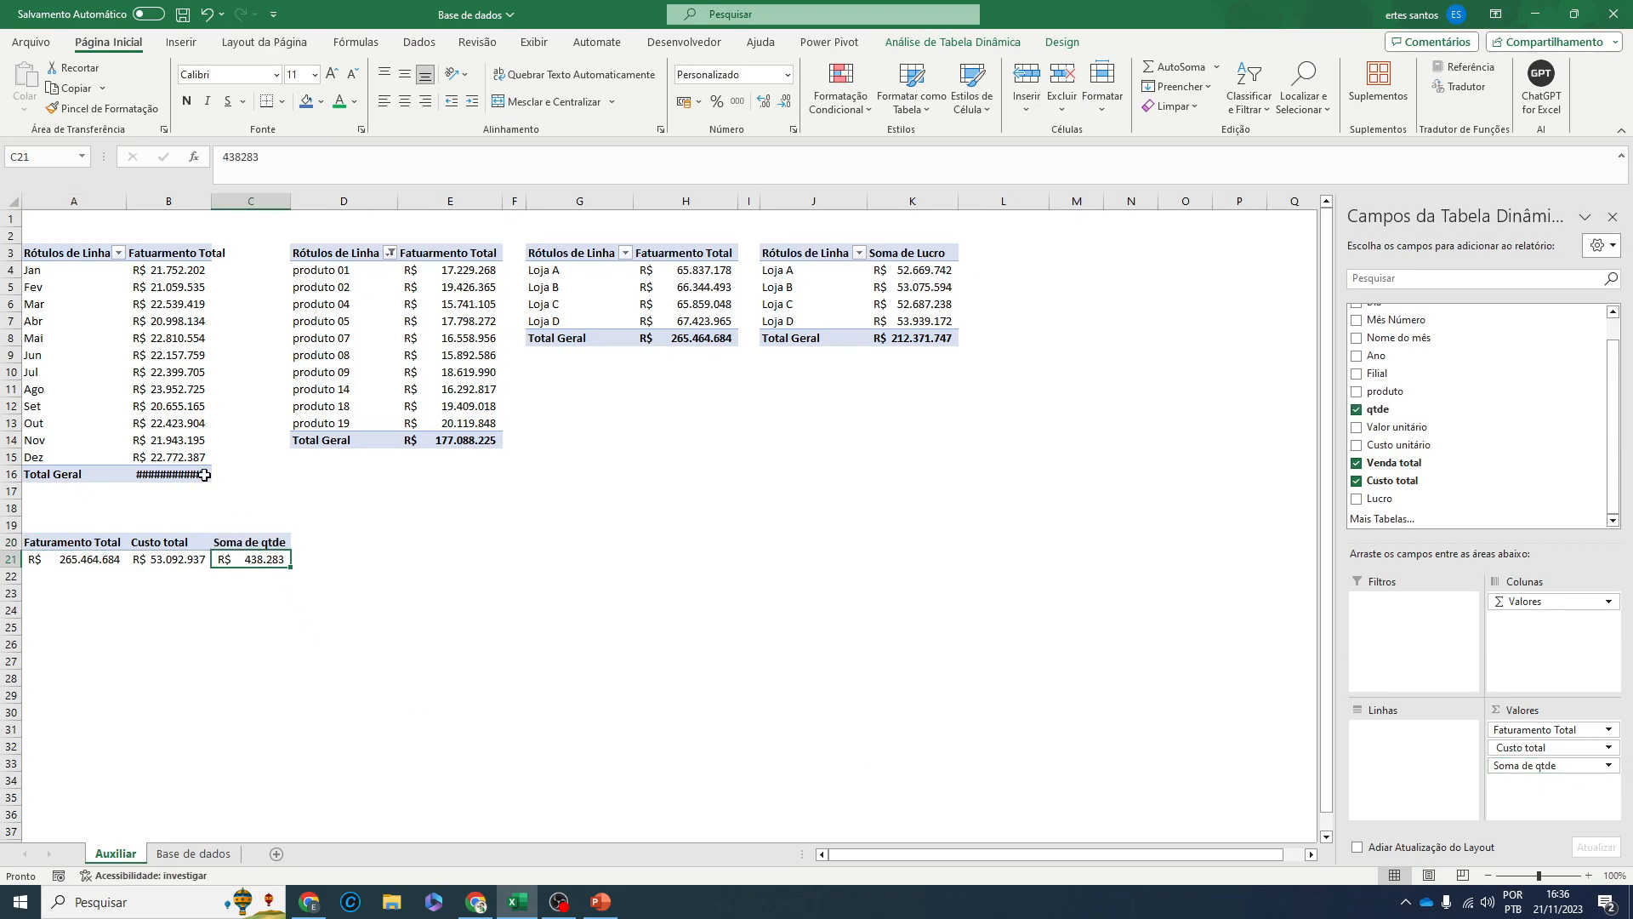
pyautogui.doubleClick(212, 201)
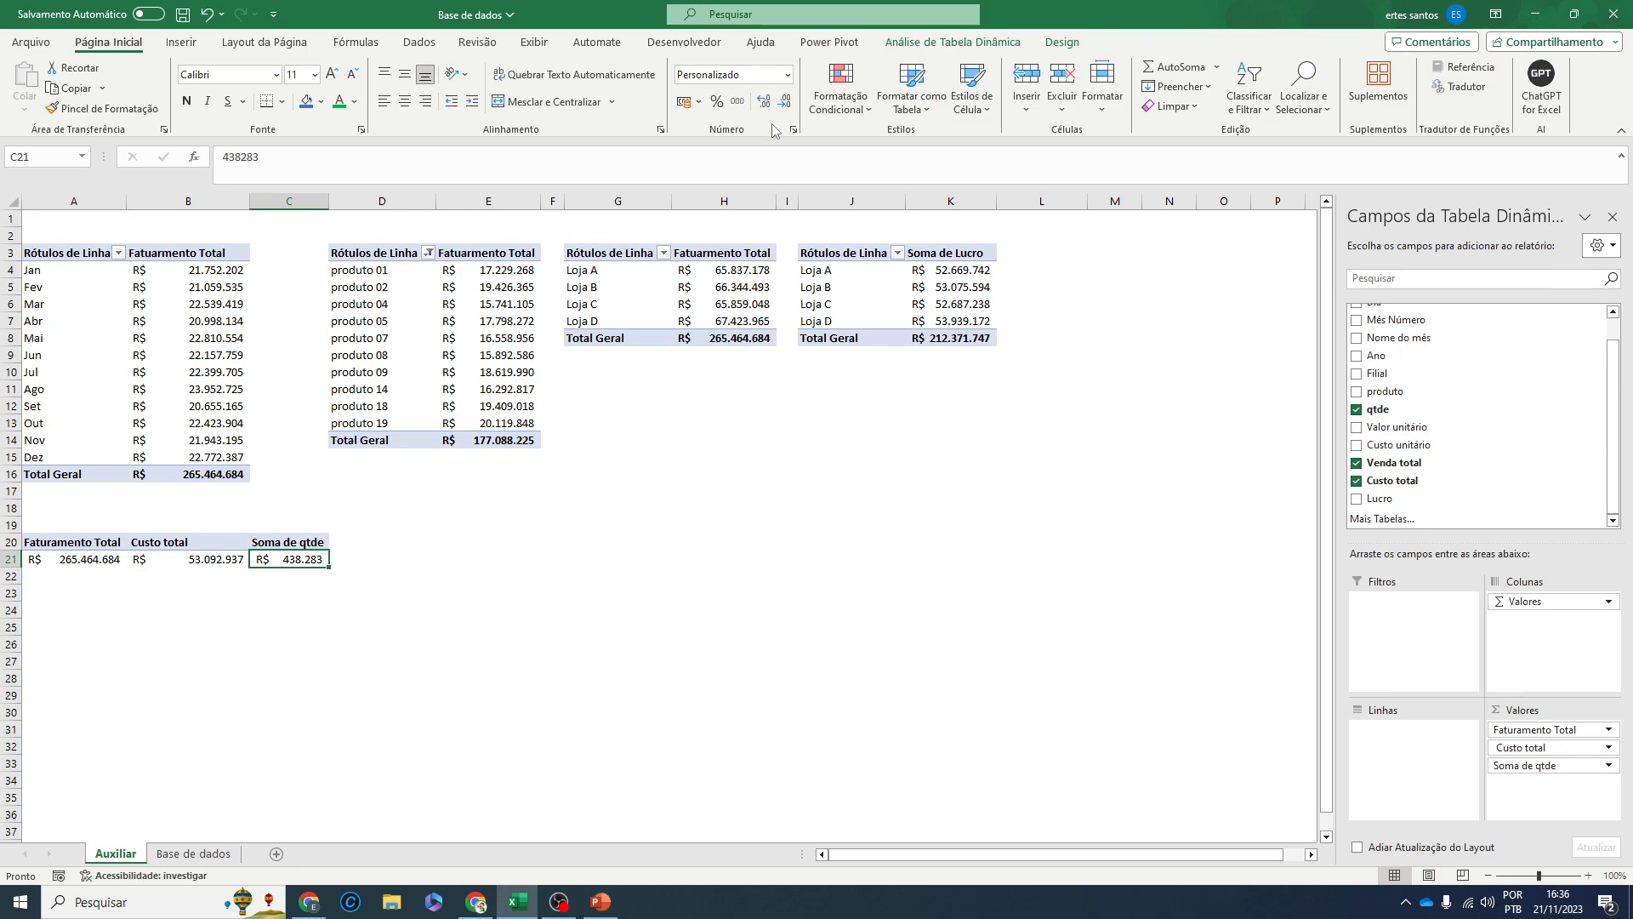
# - Format the qtde total in C21 as Número without decimal places and widen column C slightly
pyautogui.click(787, 75)
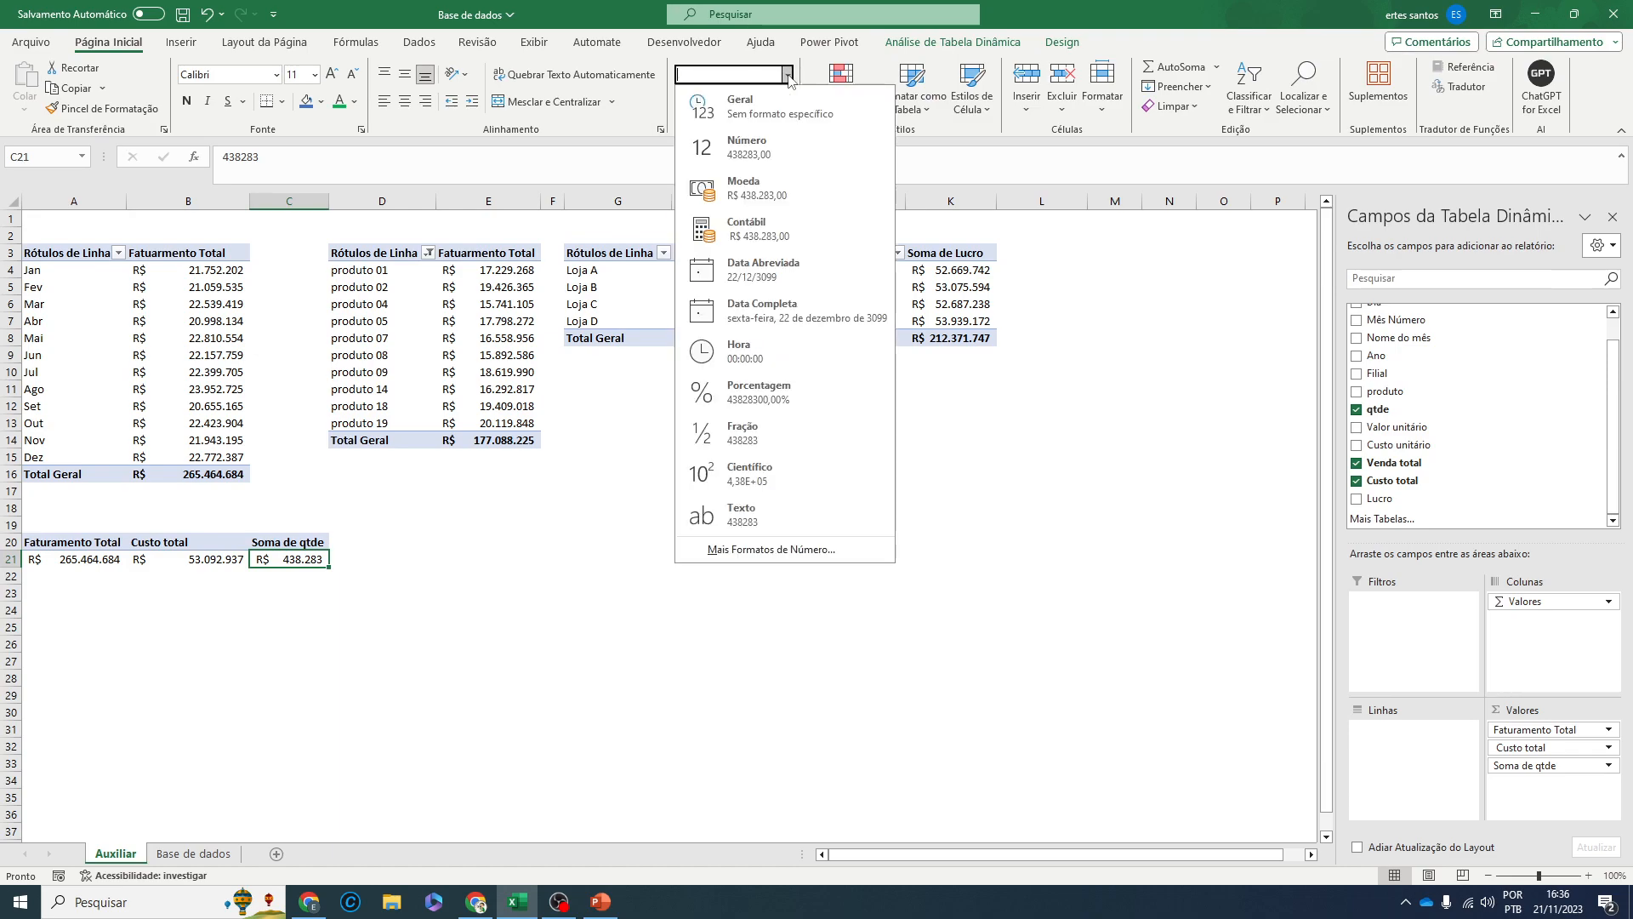
pyautogui.click(767, 99)
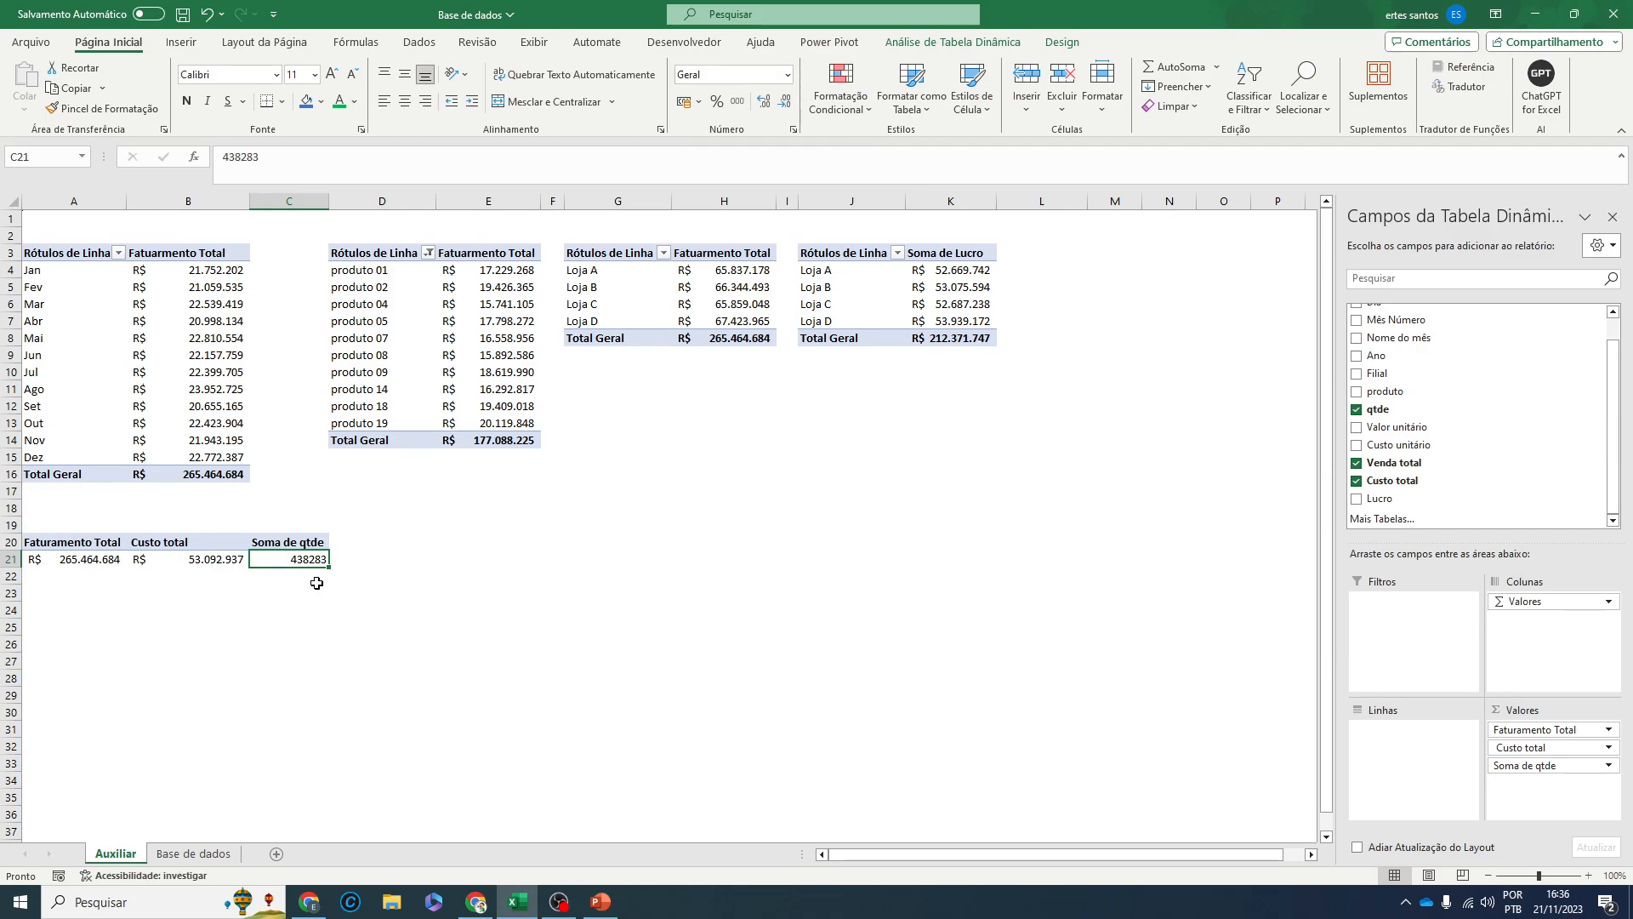
pyautogui.click(788, 74)
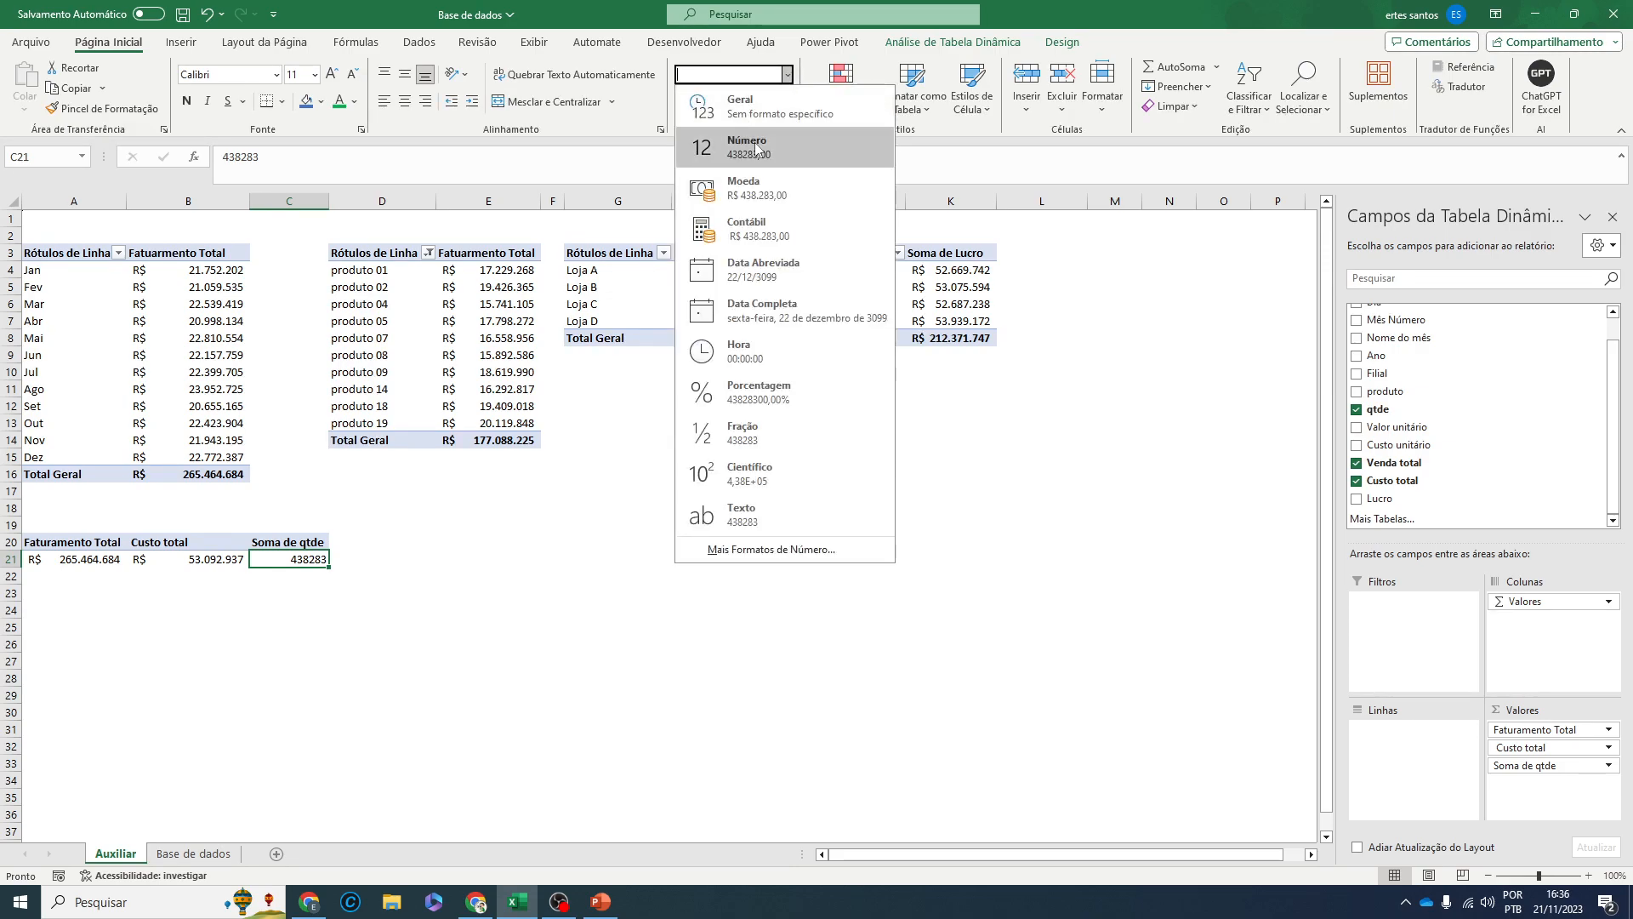
pyautogui.click(723, 119)
pyautogui.moveTo(329, 201); pyautogui.dragTo(349, 201)
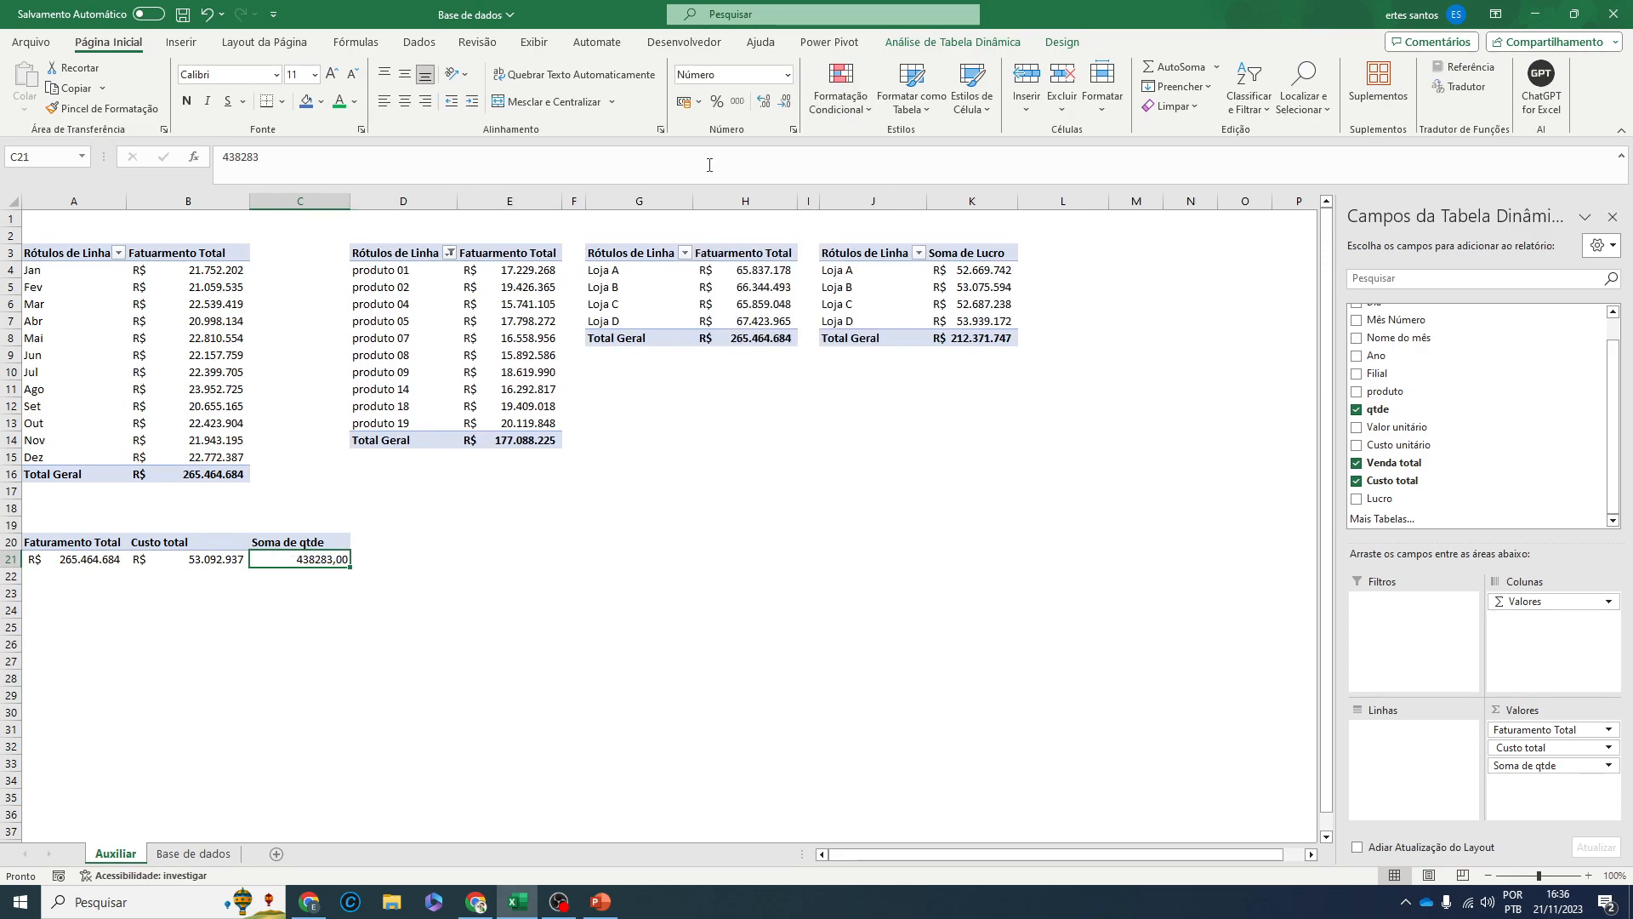
pyautogui.click(783, 103)
pyautogui.click(783, 103)
# - Rename the Soma de qtde header in C20 as Qtde Vendida
pyautogui.click(291, 542)
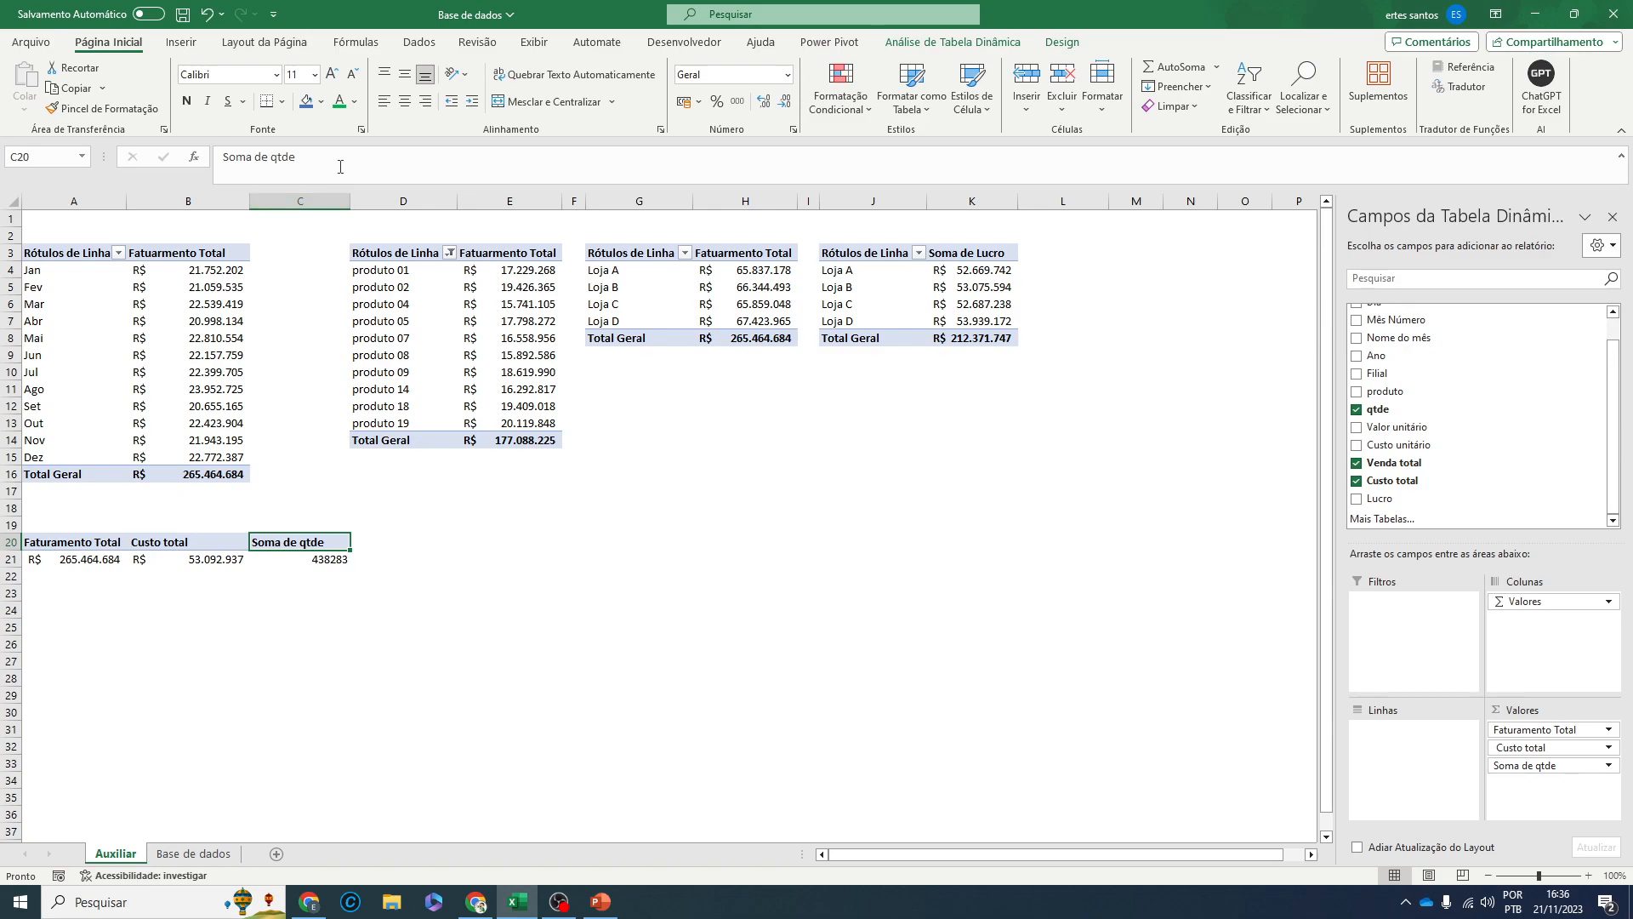
pyautogui.moveTo(341, 168); pyautogui.dragTo(219, 161)
pyautogui.press('BackSpace')
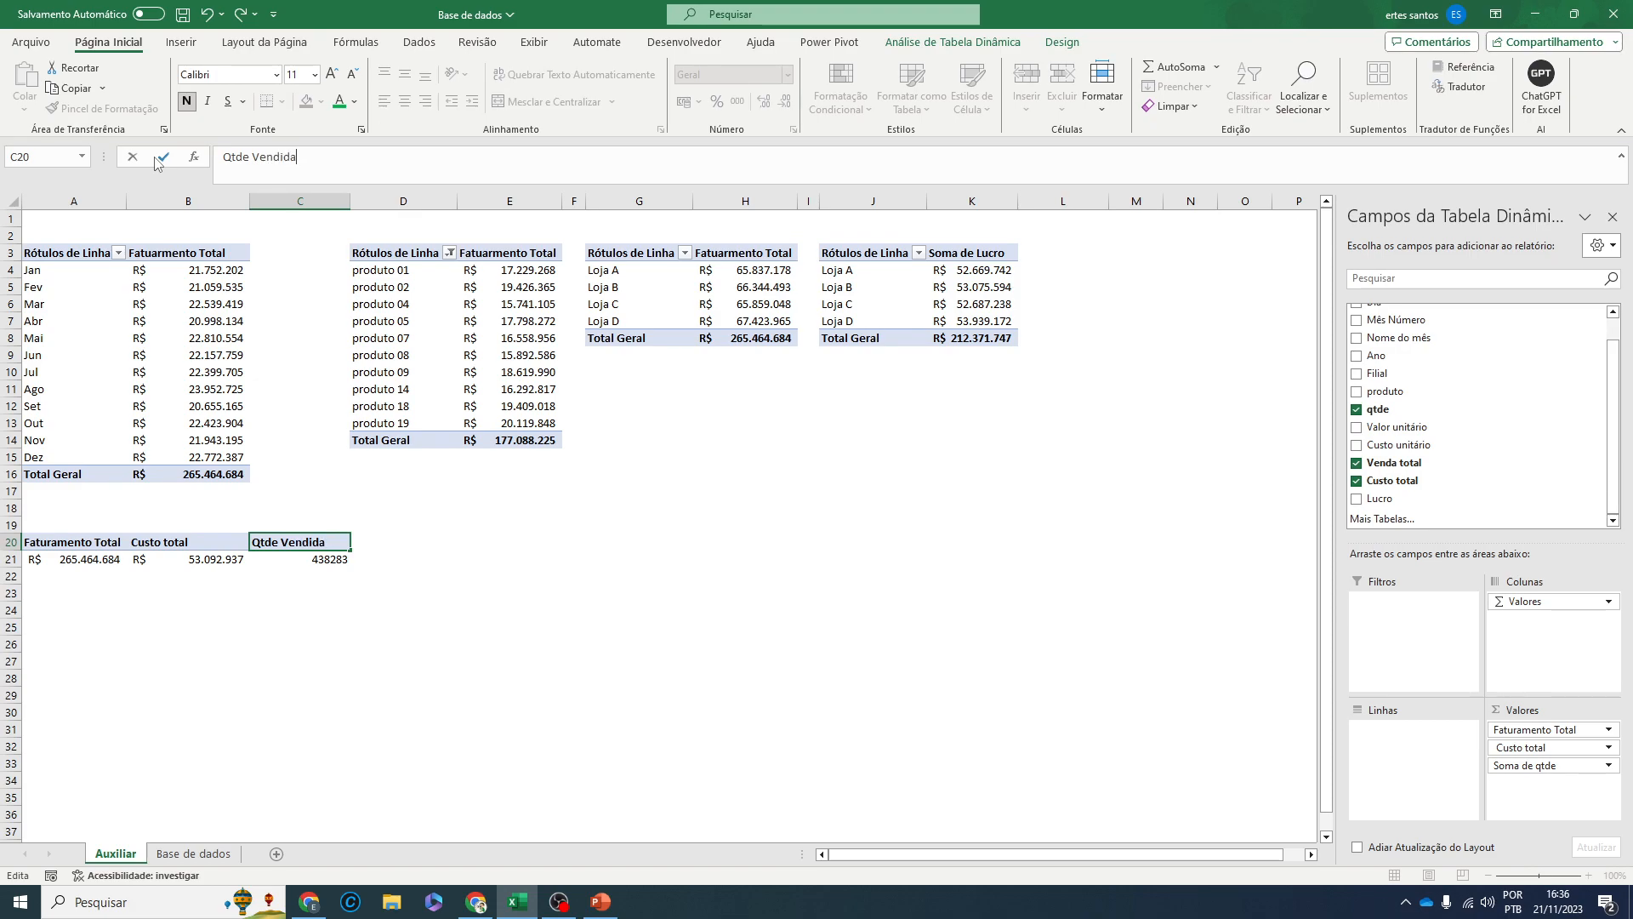
pyautogui.press('Return')
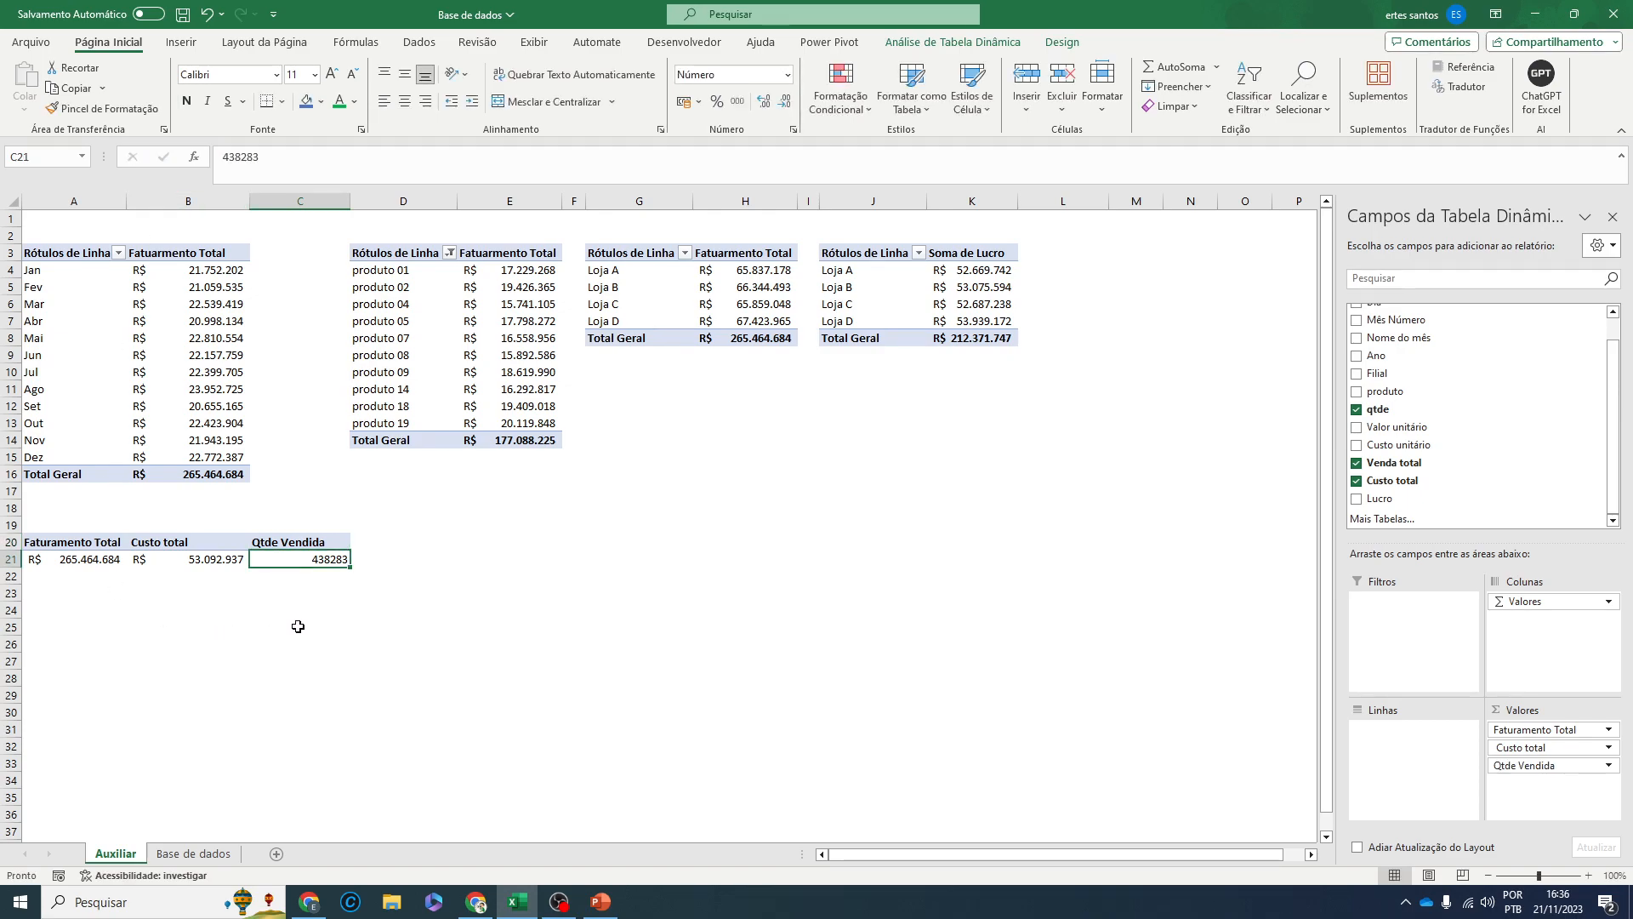
pyautogui.click(188, 857)
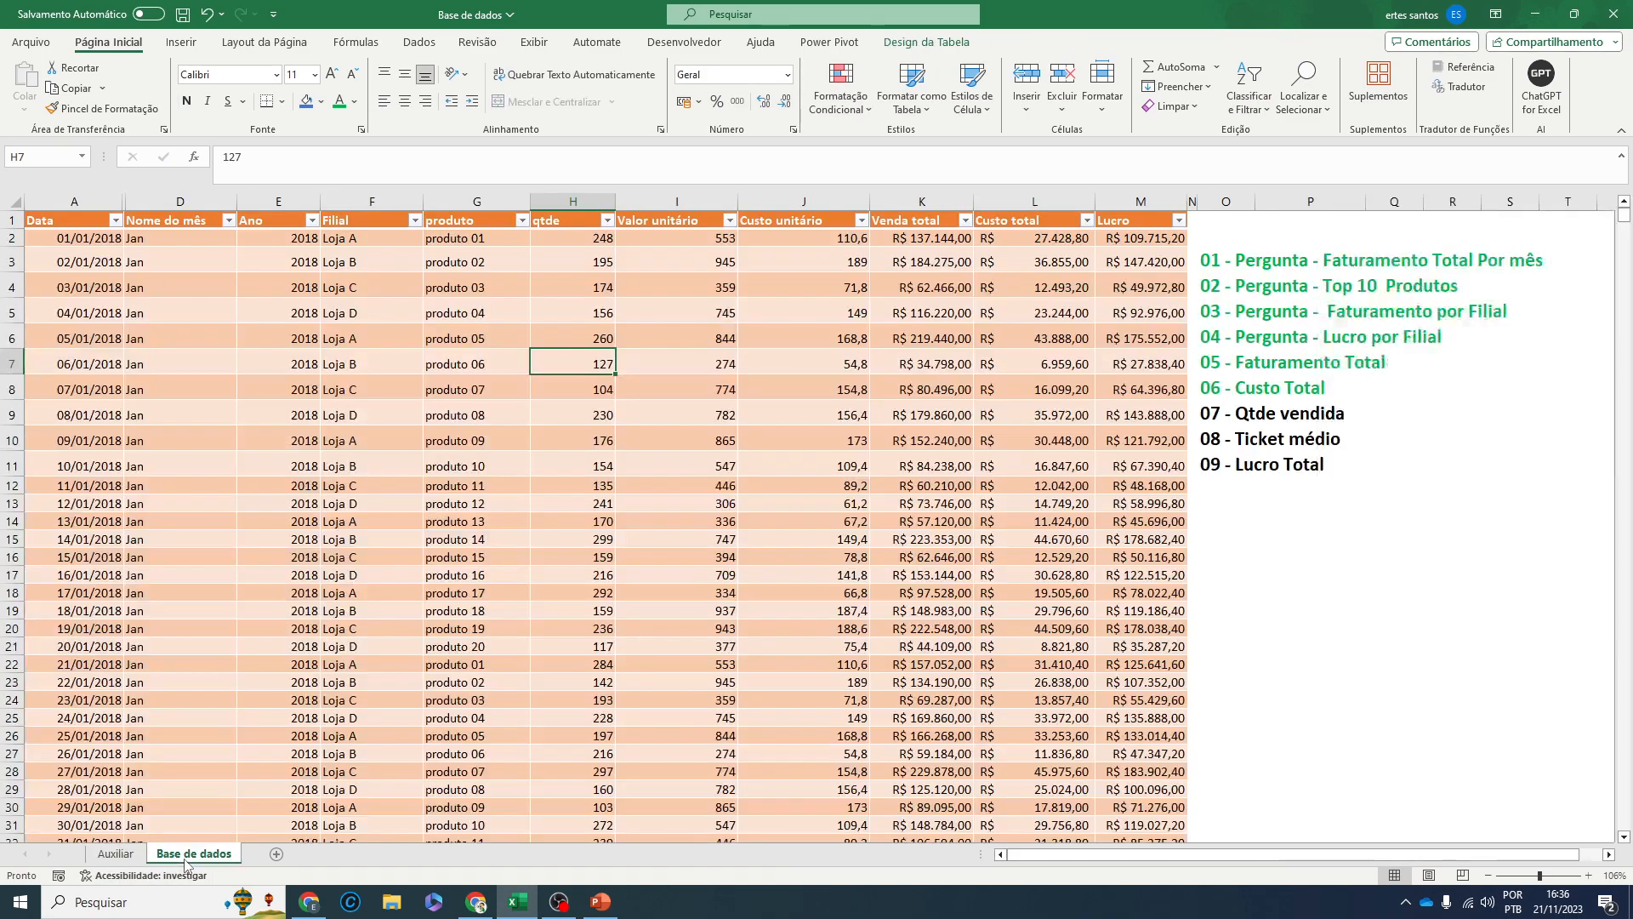
pyautogui.click(136, 855)
pyautogui.click(316, 541)
pyautogui.click(316, 555)
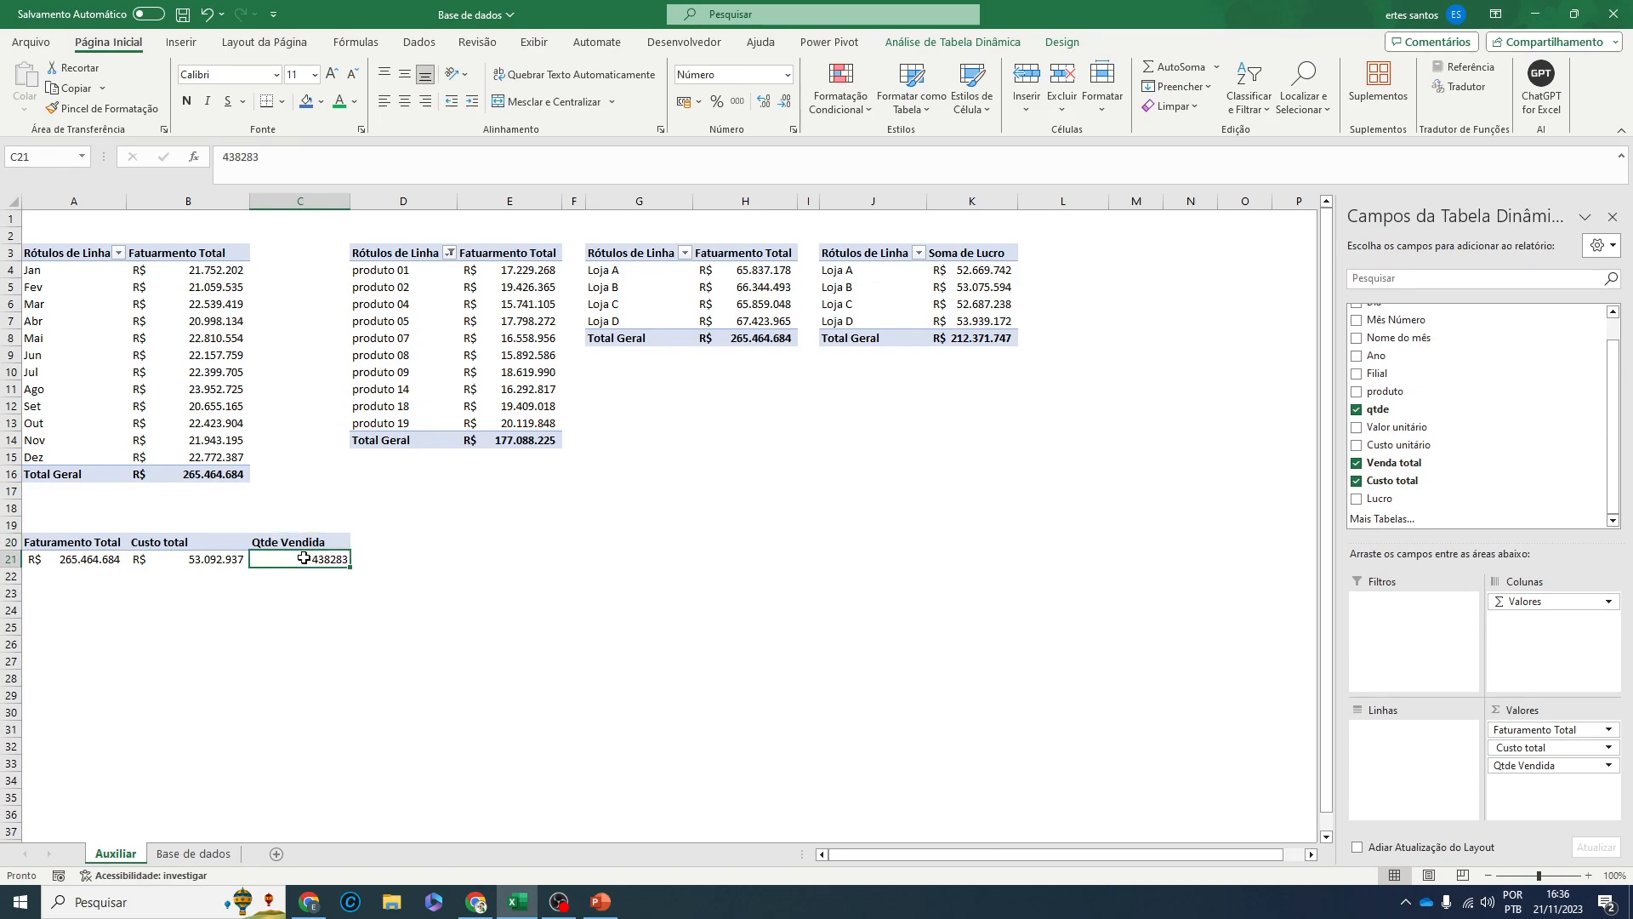
# - Start a calculated field for the PivotTable at A20 on Auxiliar and name it Ticket médio
pyautogui.click(59, 545)
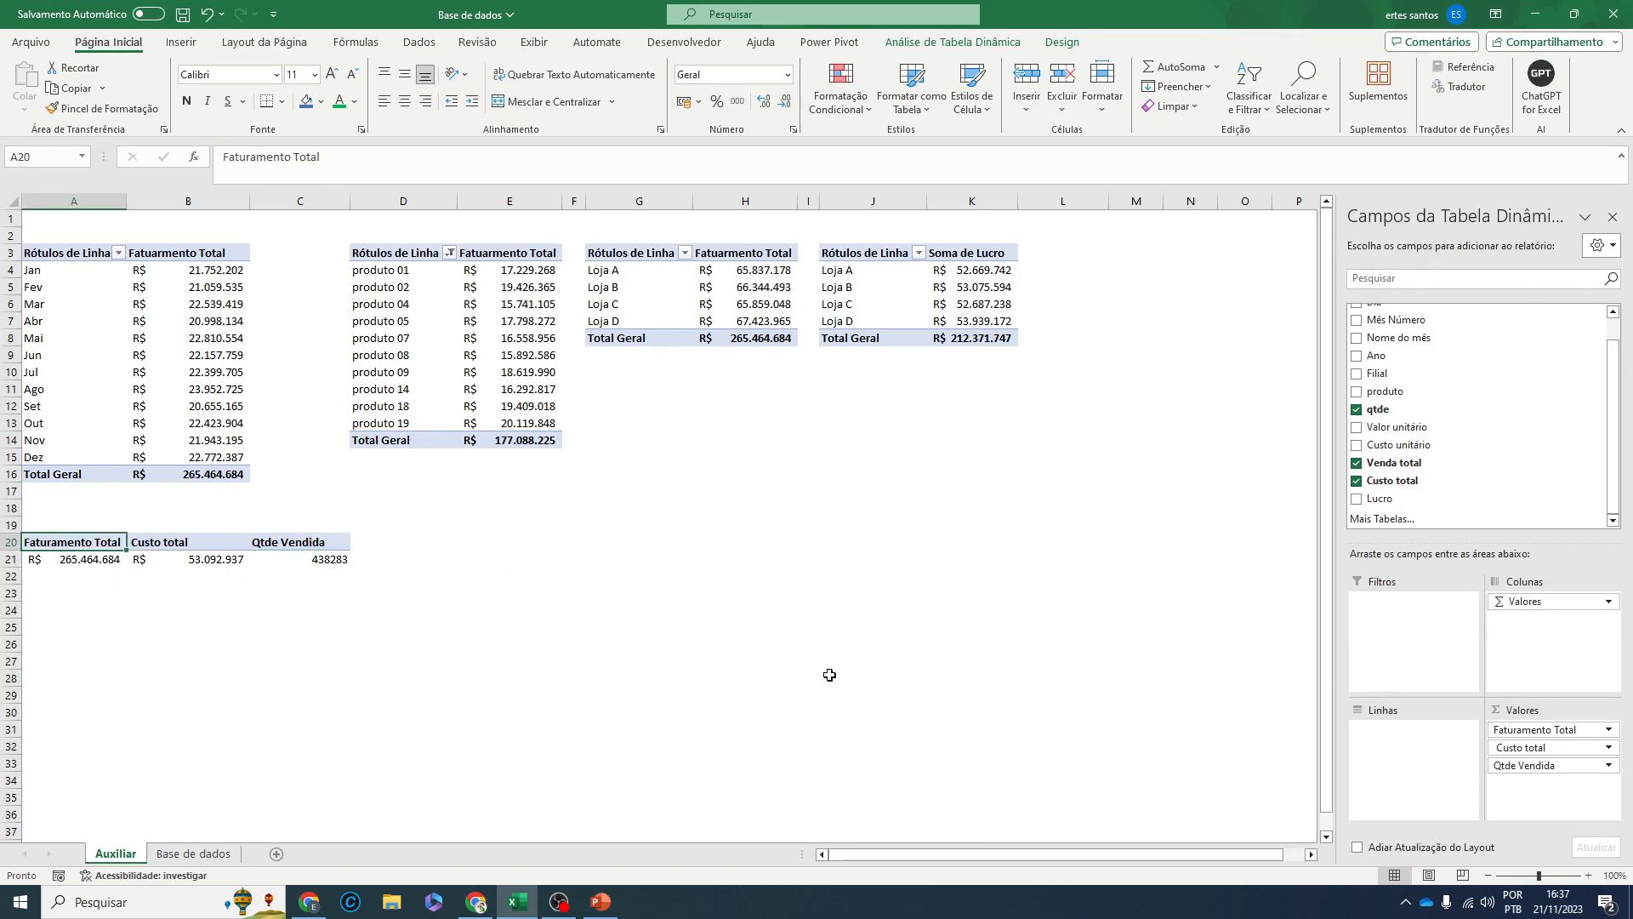
pyautogui.click(926, 44)
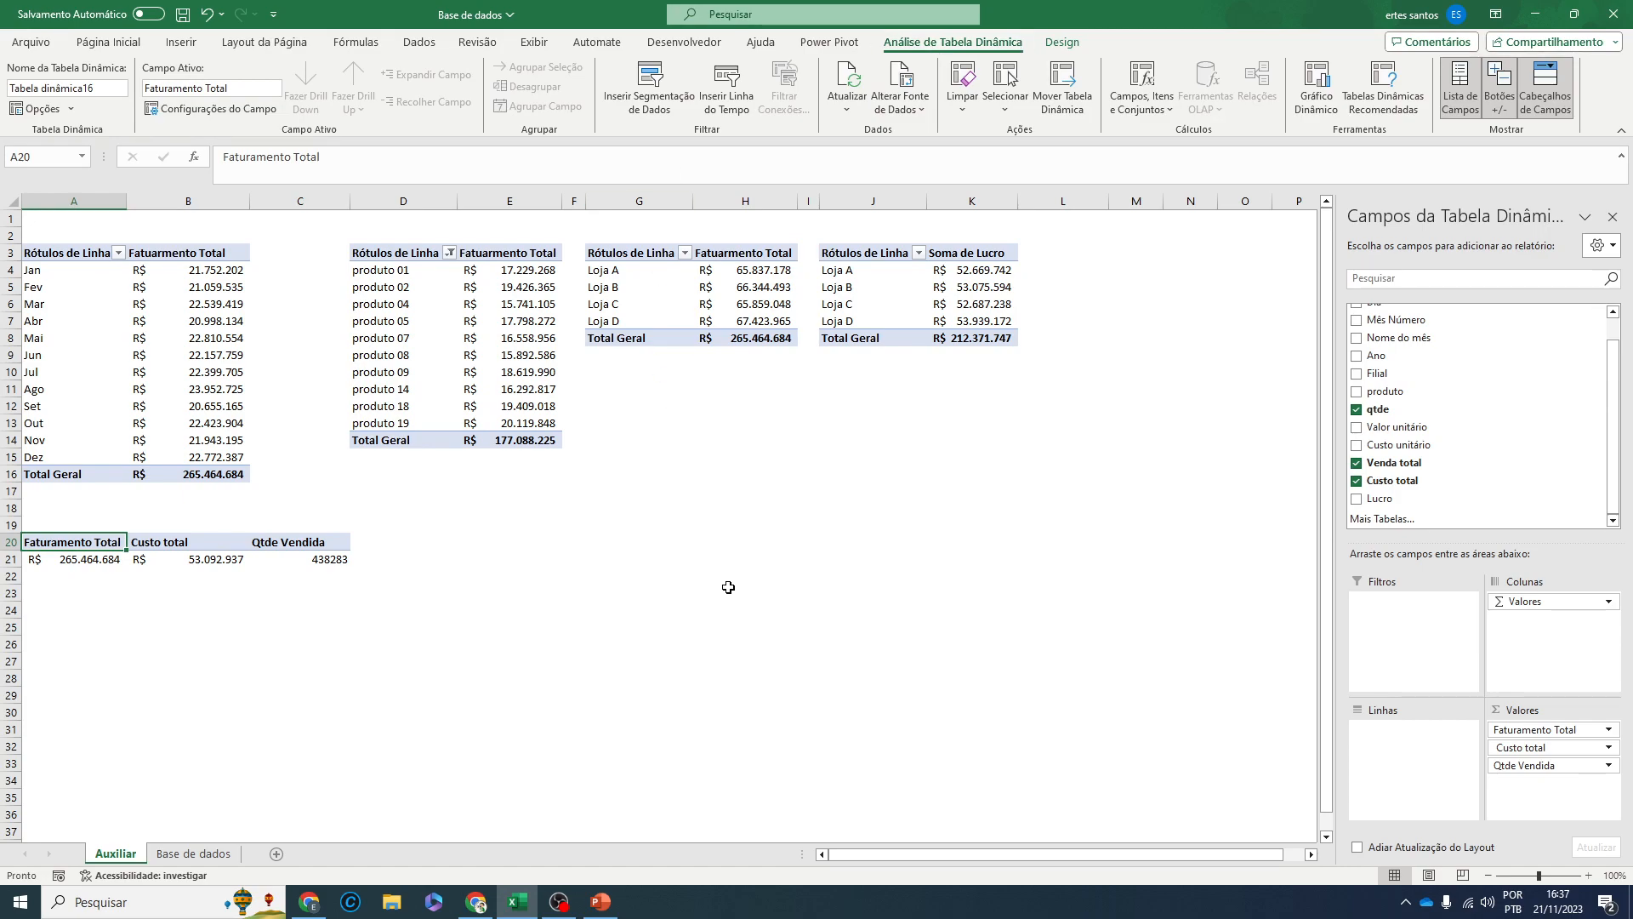
pyautogui.click(625, 639)
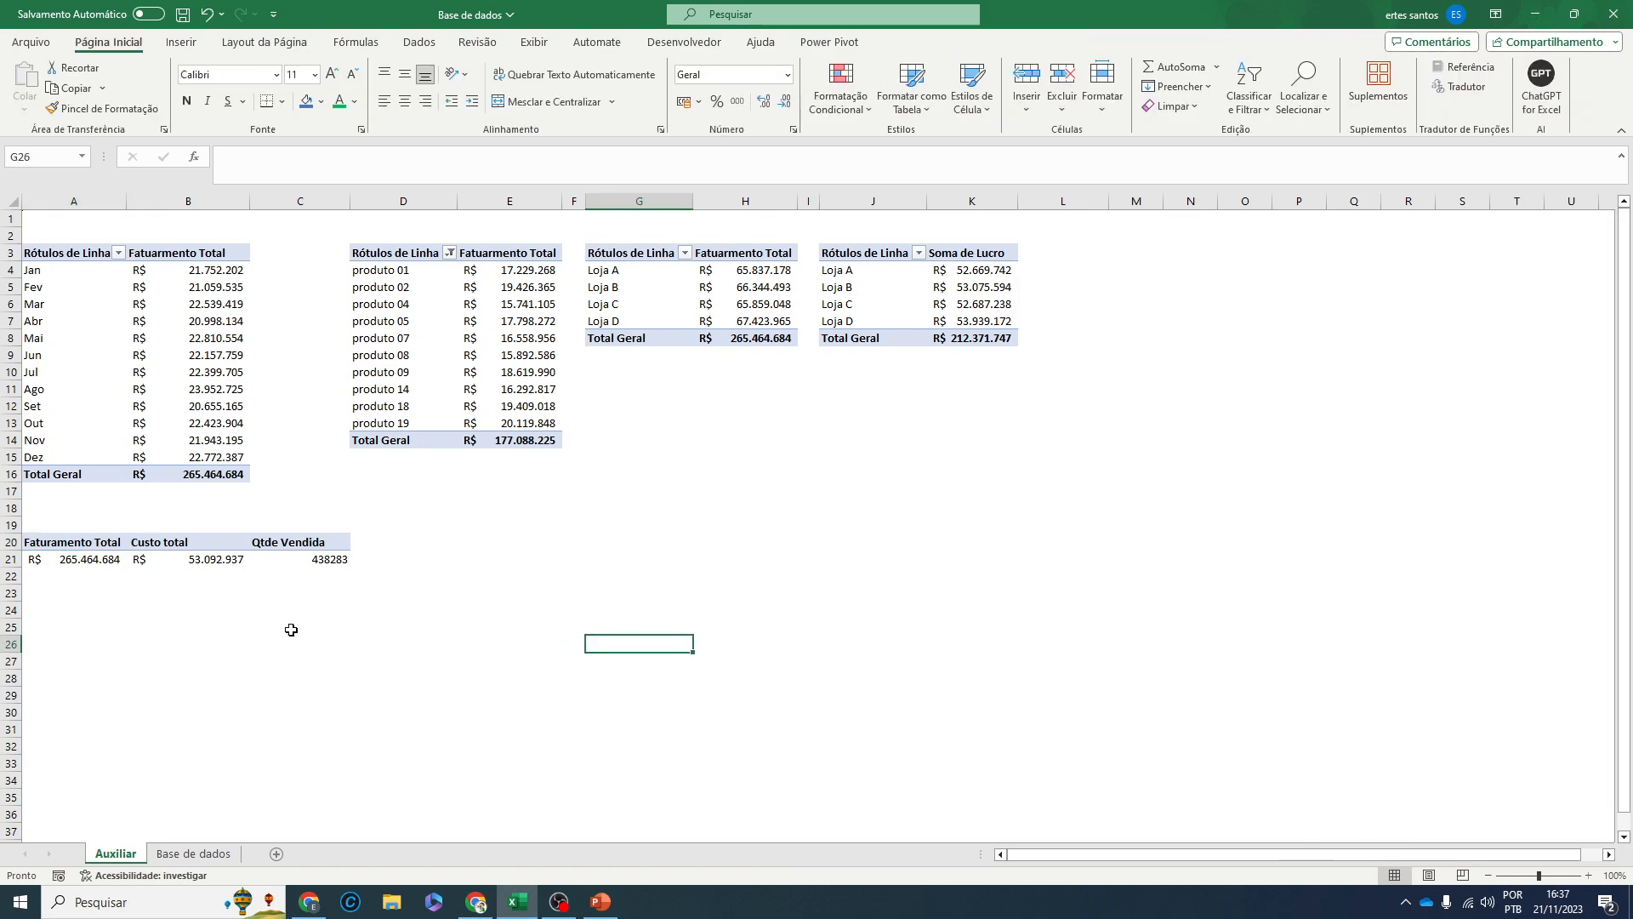
pyautogui.click(74, 546)
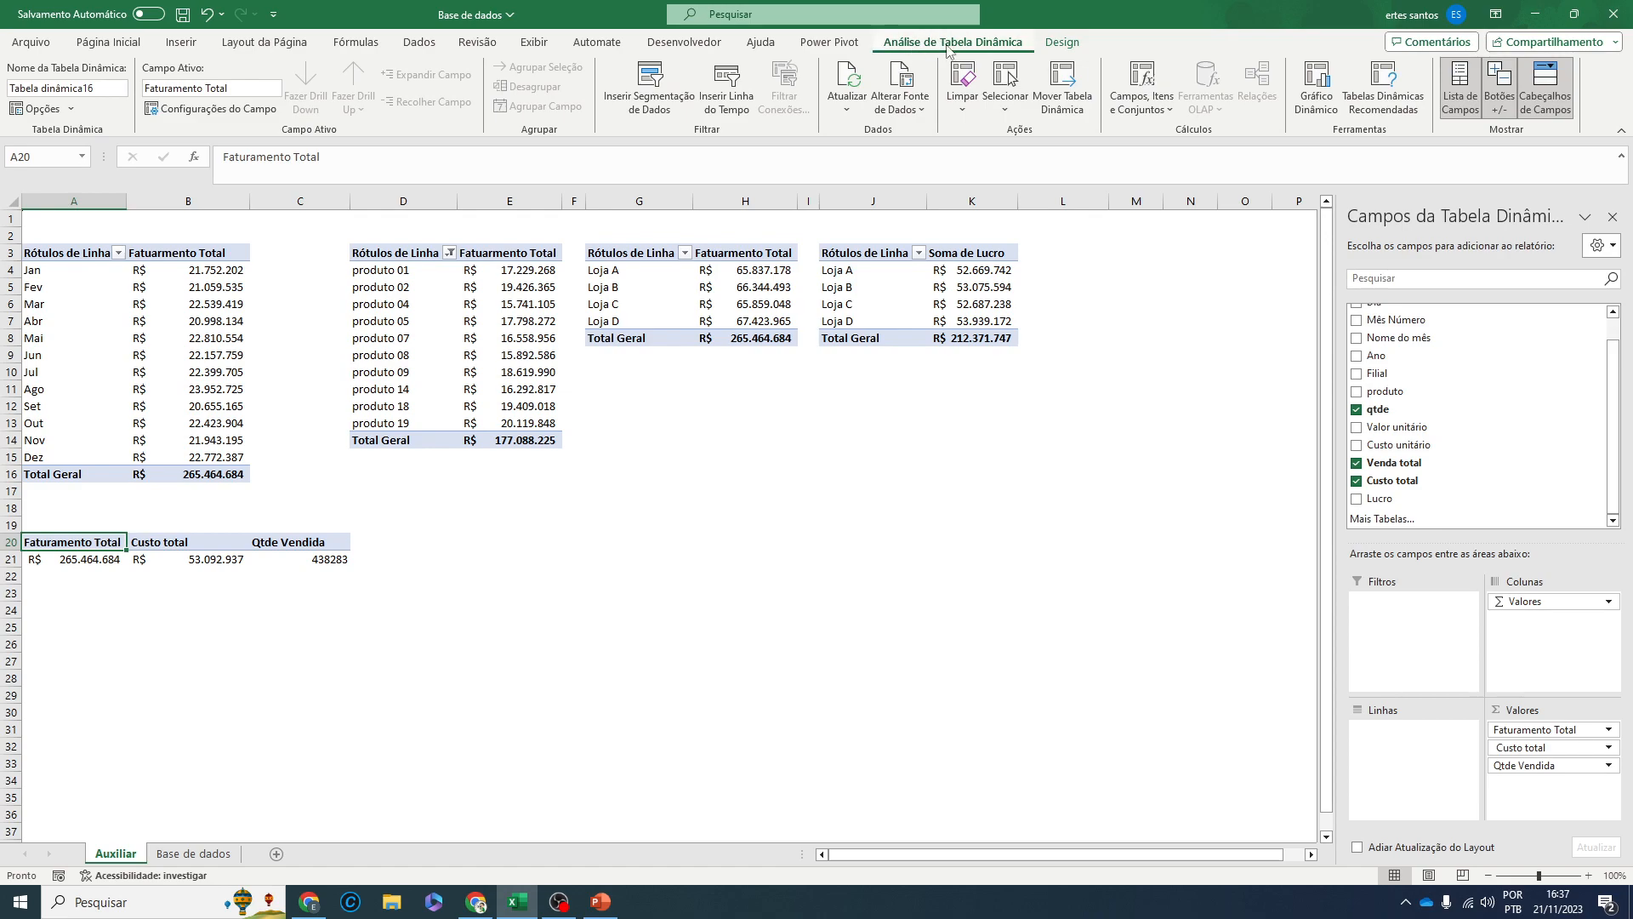
pyautogui.click(1154, 110)
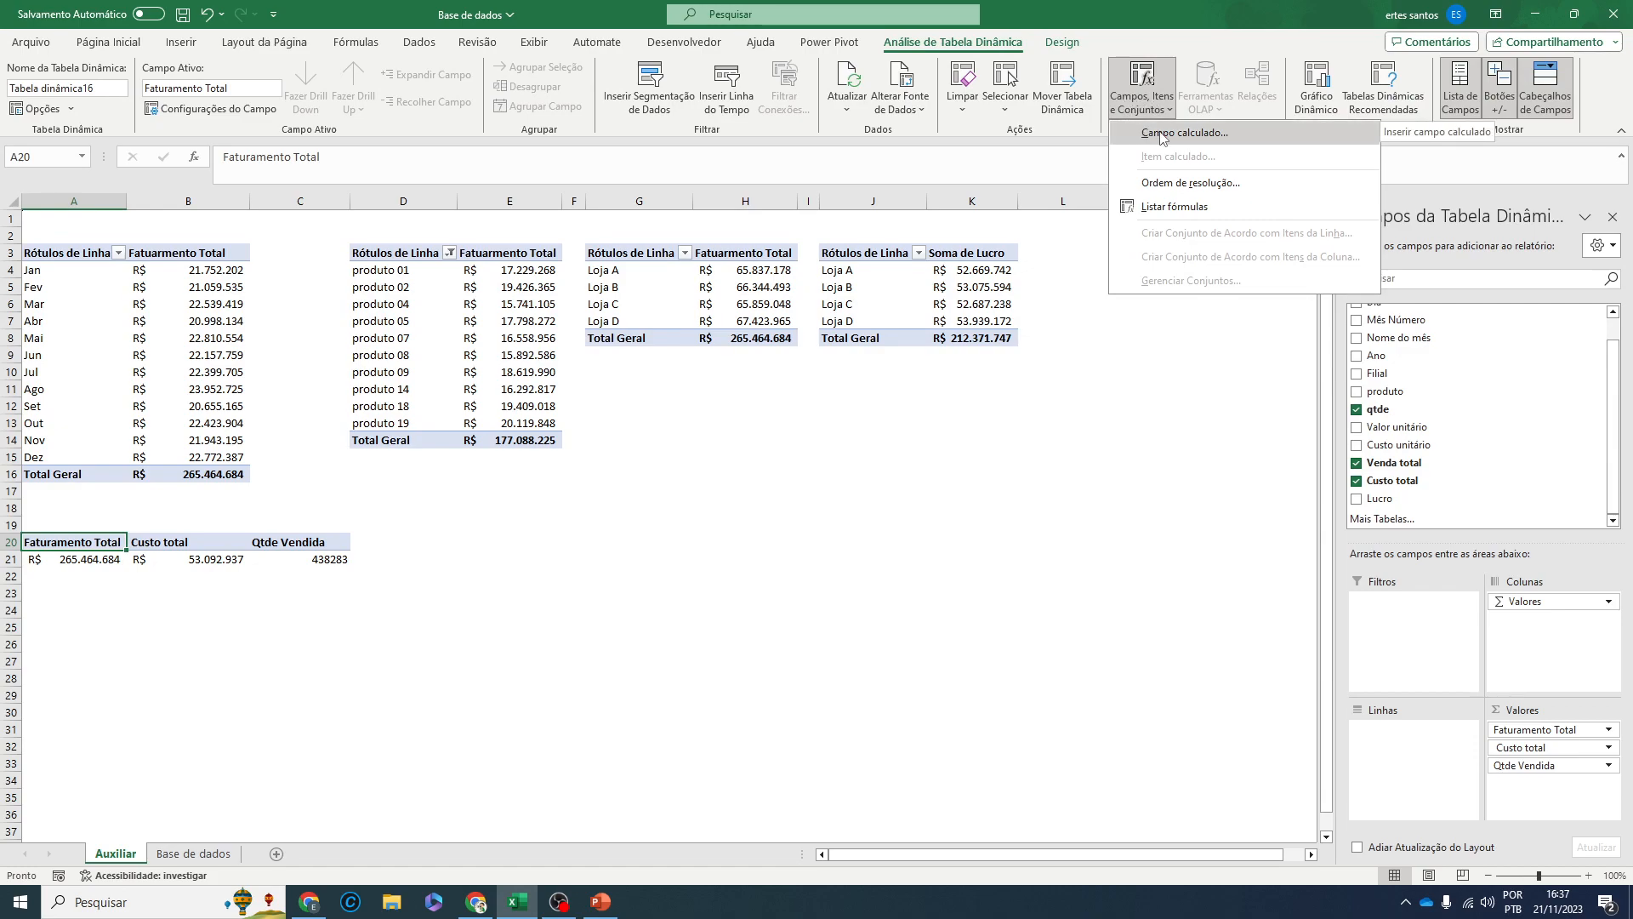
pyautogui.click(1160, 133)
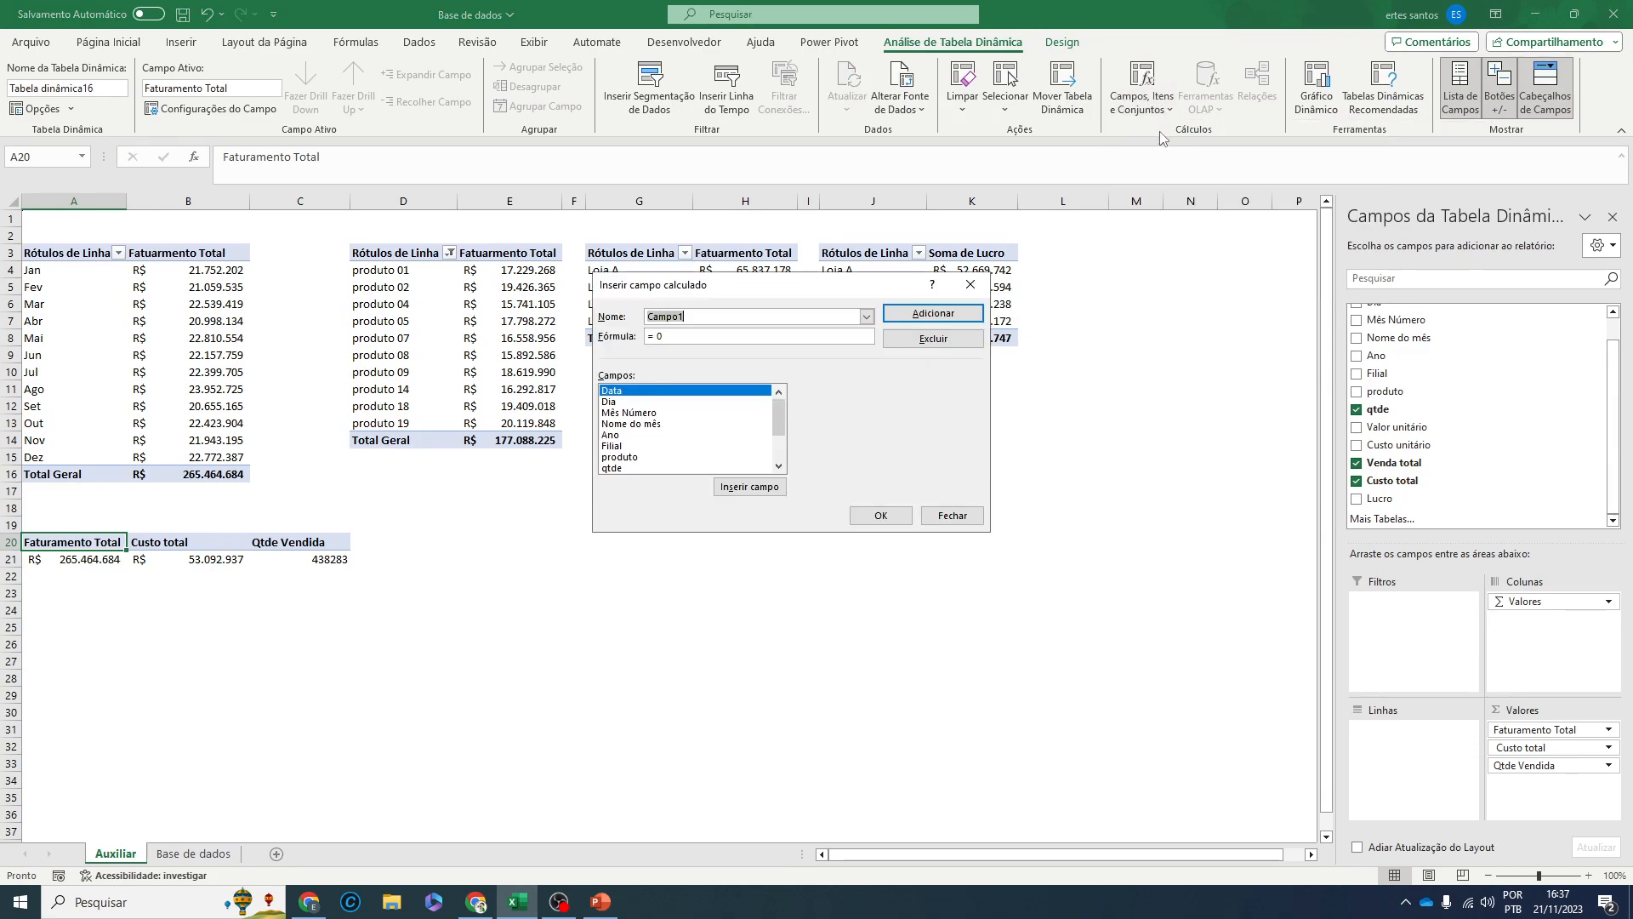
pyautogui.click(711, 317)
pyautogui.press('BackSpace')
pyautogui.press('BackSpace')
pyautogui.press('BackSpace')
pyautogui.press('BackSpace')
pyautogui.press('BackSpace')
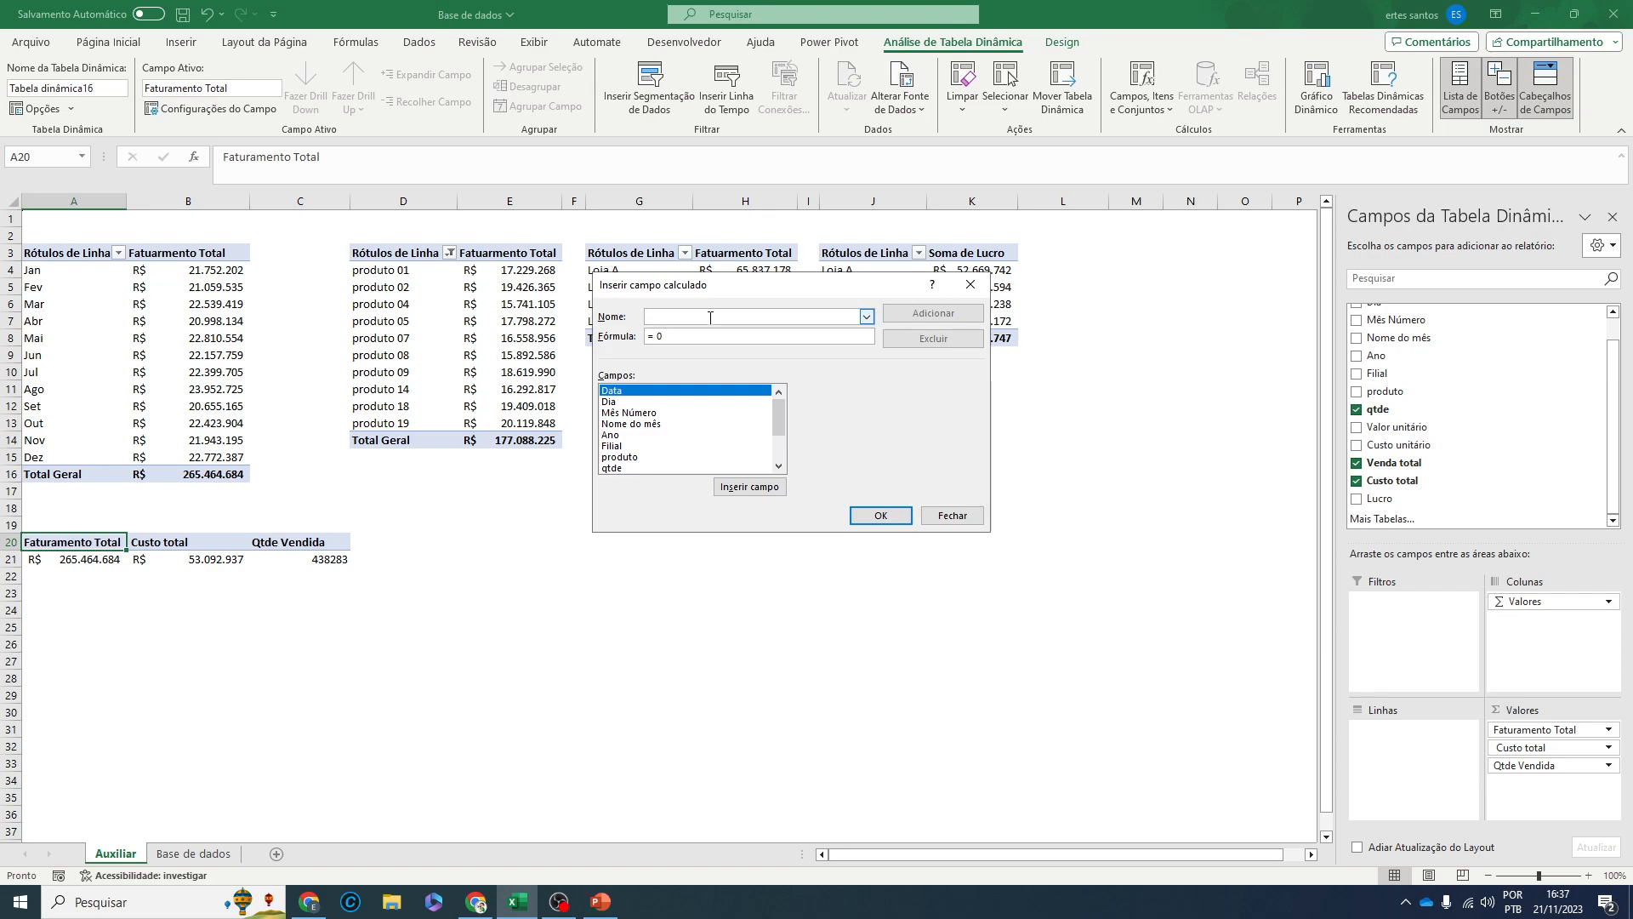
pyautogui.write('Ticket médio')
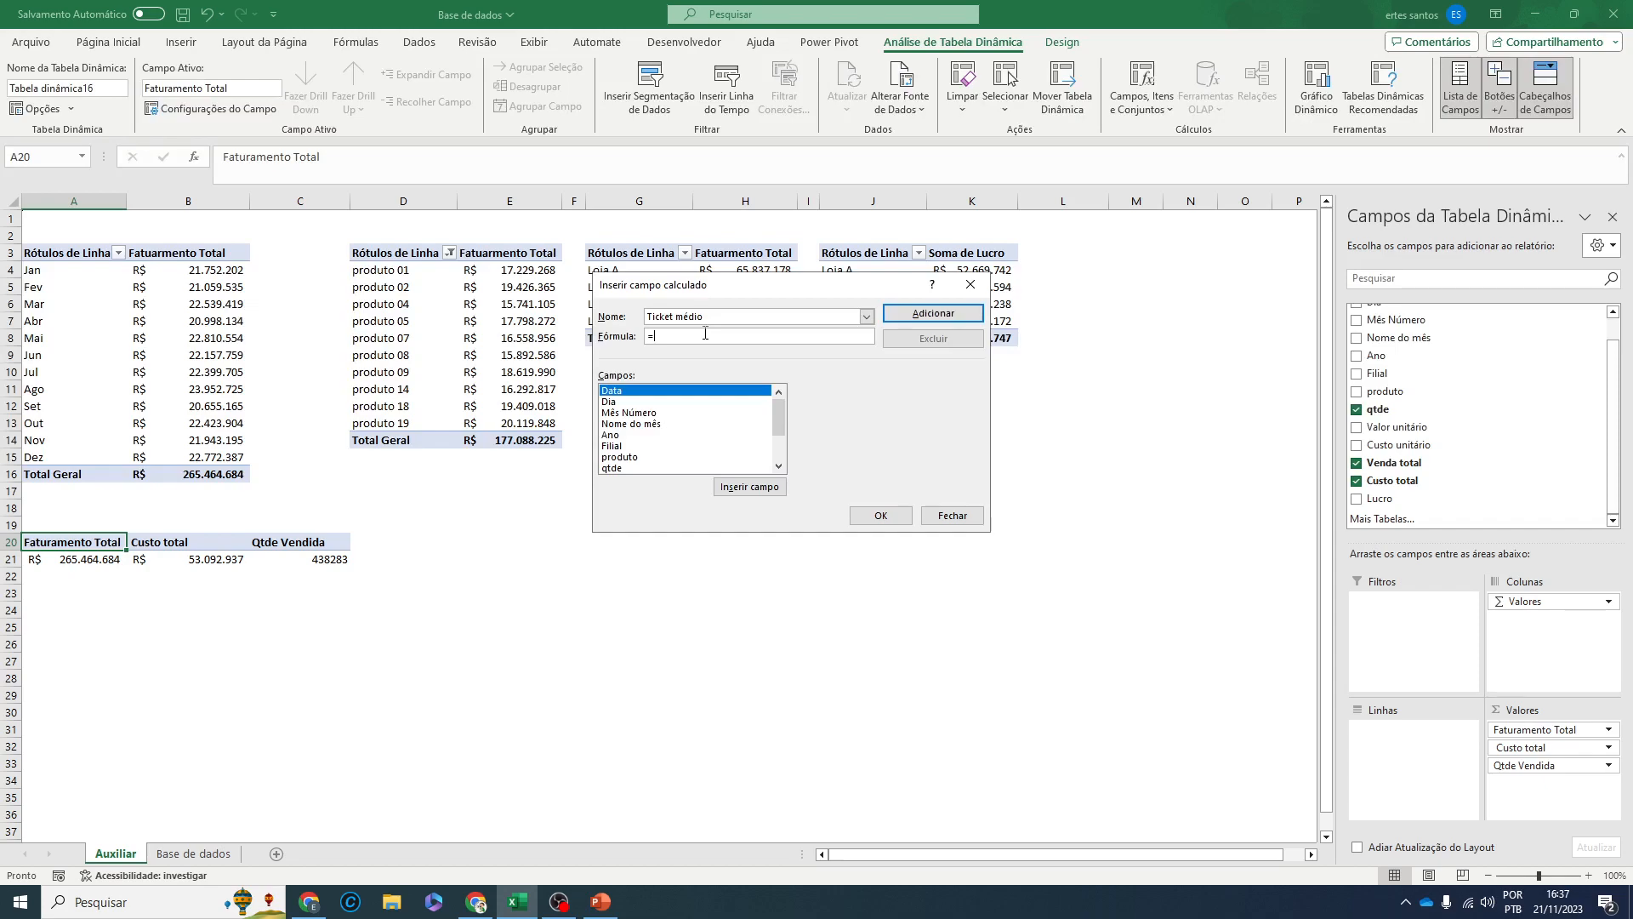
# - Define the Ticket médio formula as 'Venda total'/qtde and add the calculated field to the PivotTable
pyautogui.moveTo(783, 430); pyautogui.dragTo(782, 451)
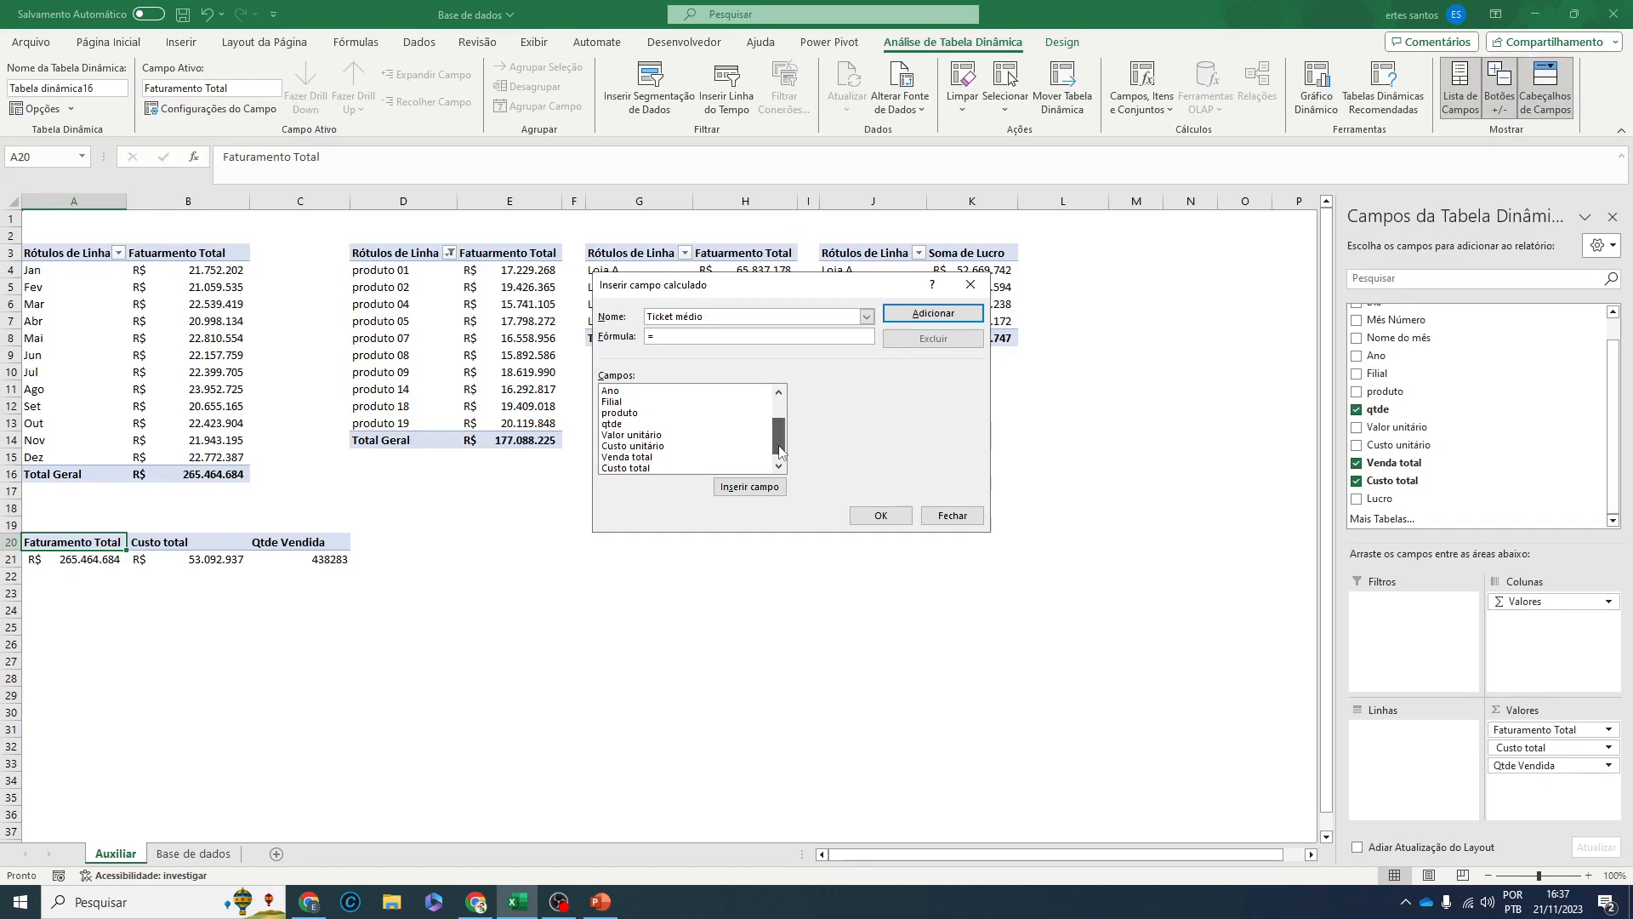
pyautogui.doubleClick(637, 459)
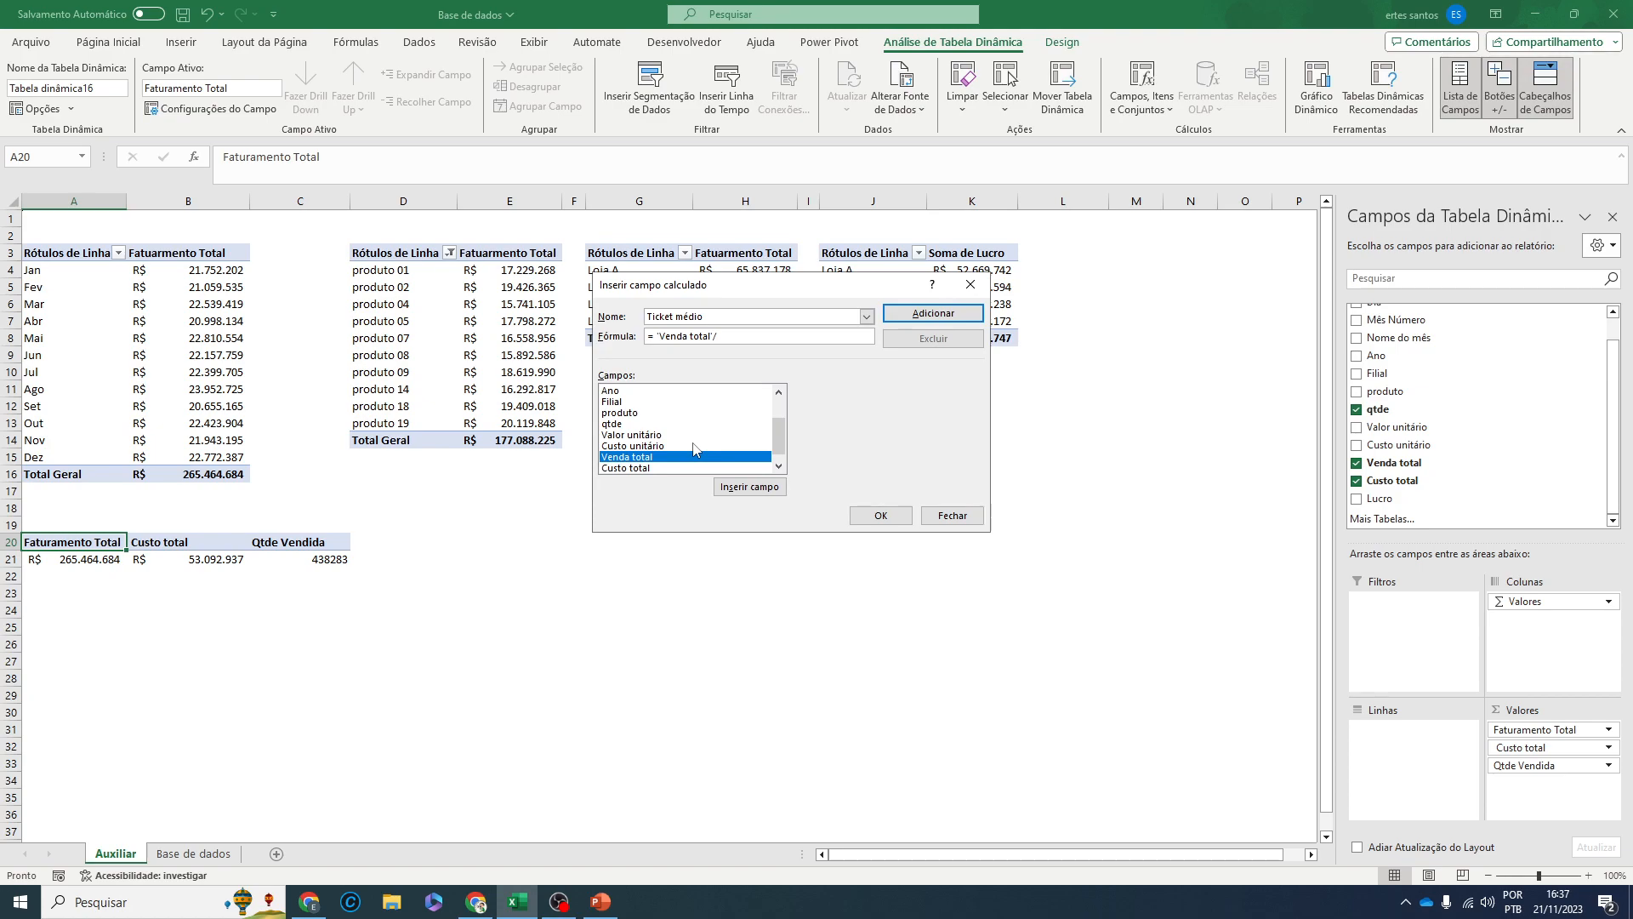
pyautogui.doubleClick(613, 423)
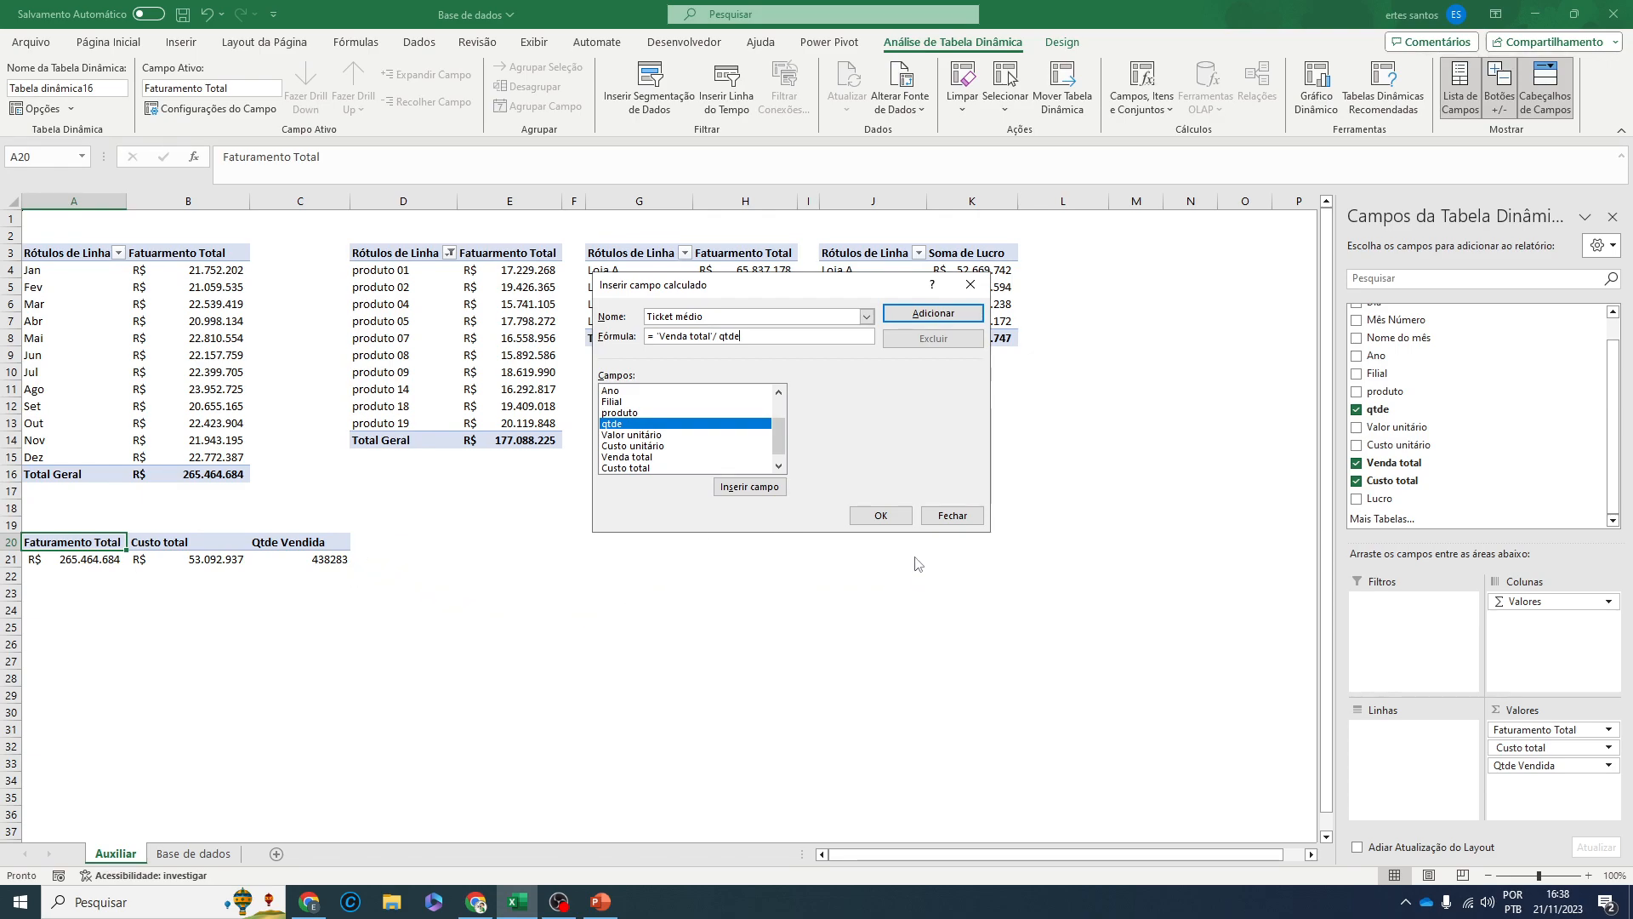
pyautogui.click(881, 515)
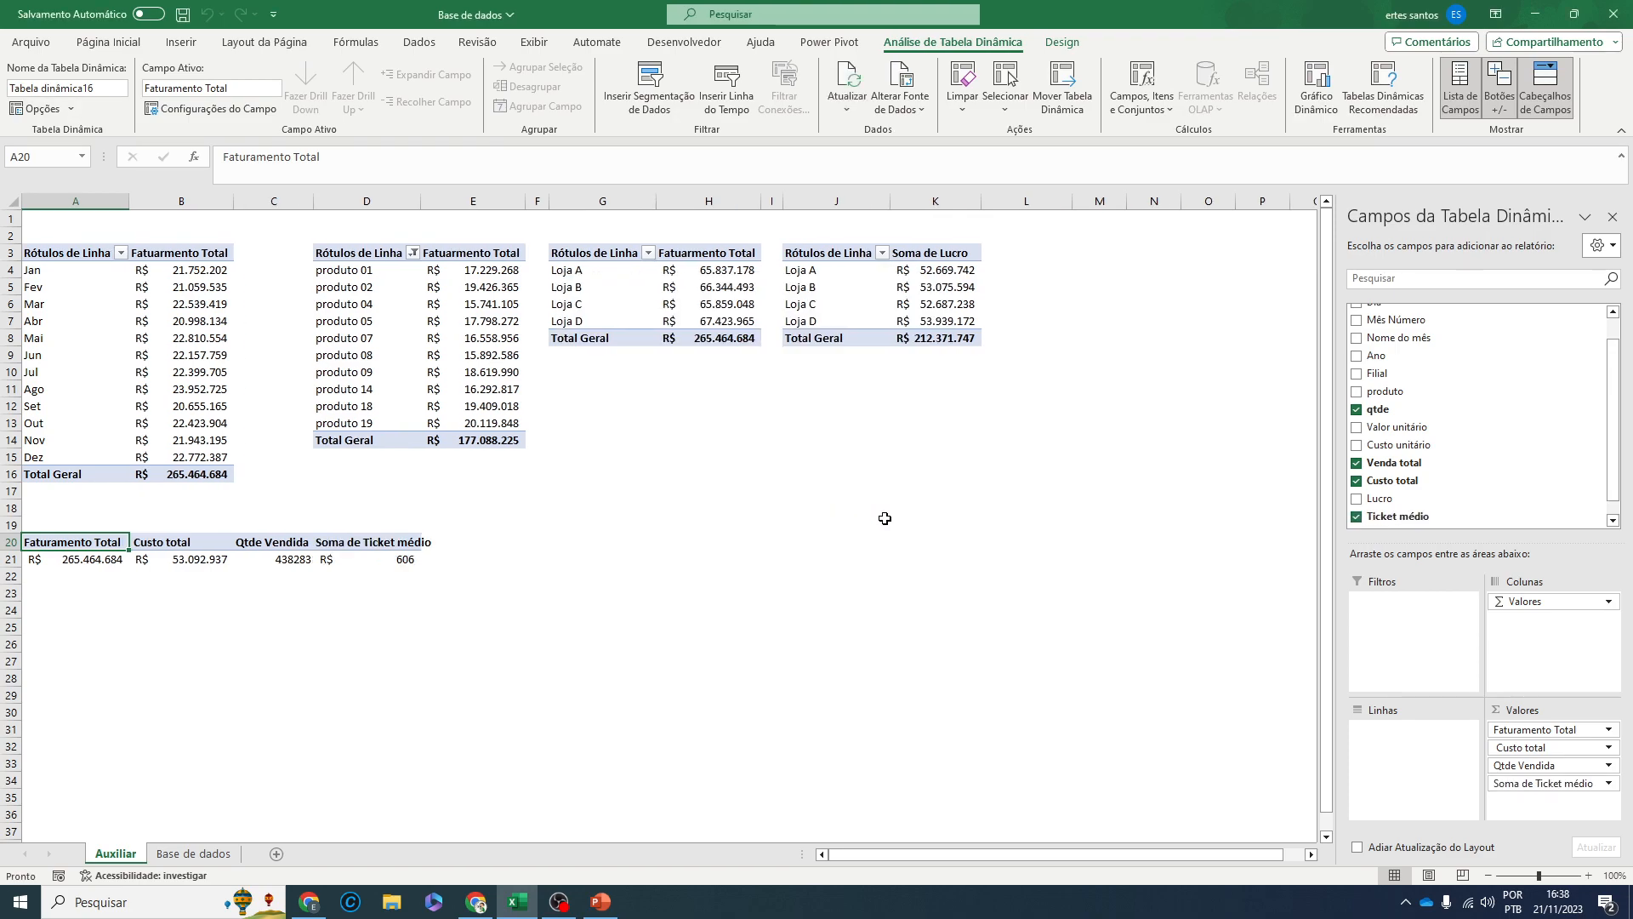
# - Widen column D and rename the Soma de Ticket médio header in D20 as Ticket médio, keeping the leading space
pyautogui.click(415, 558)
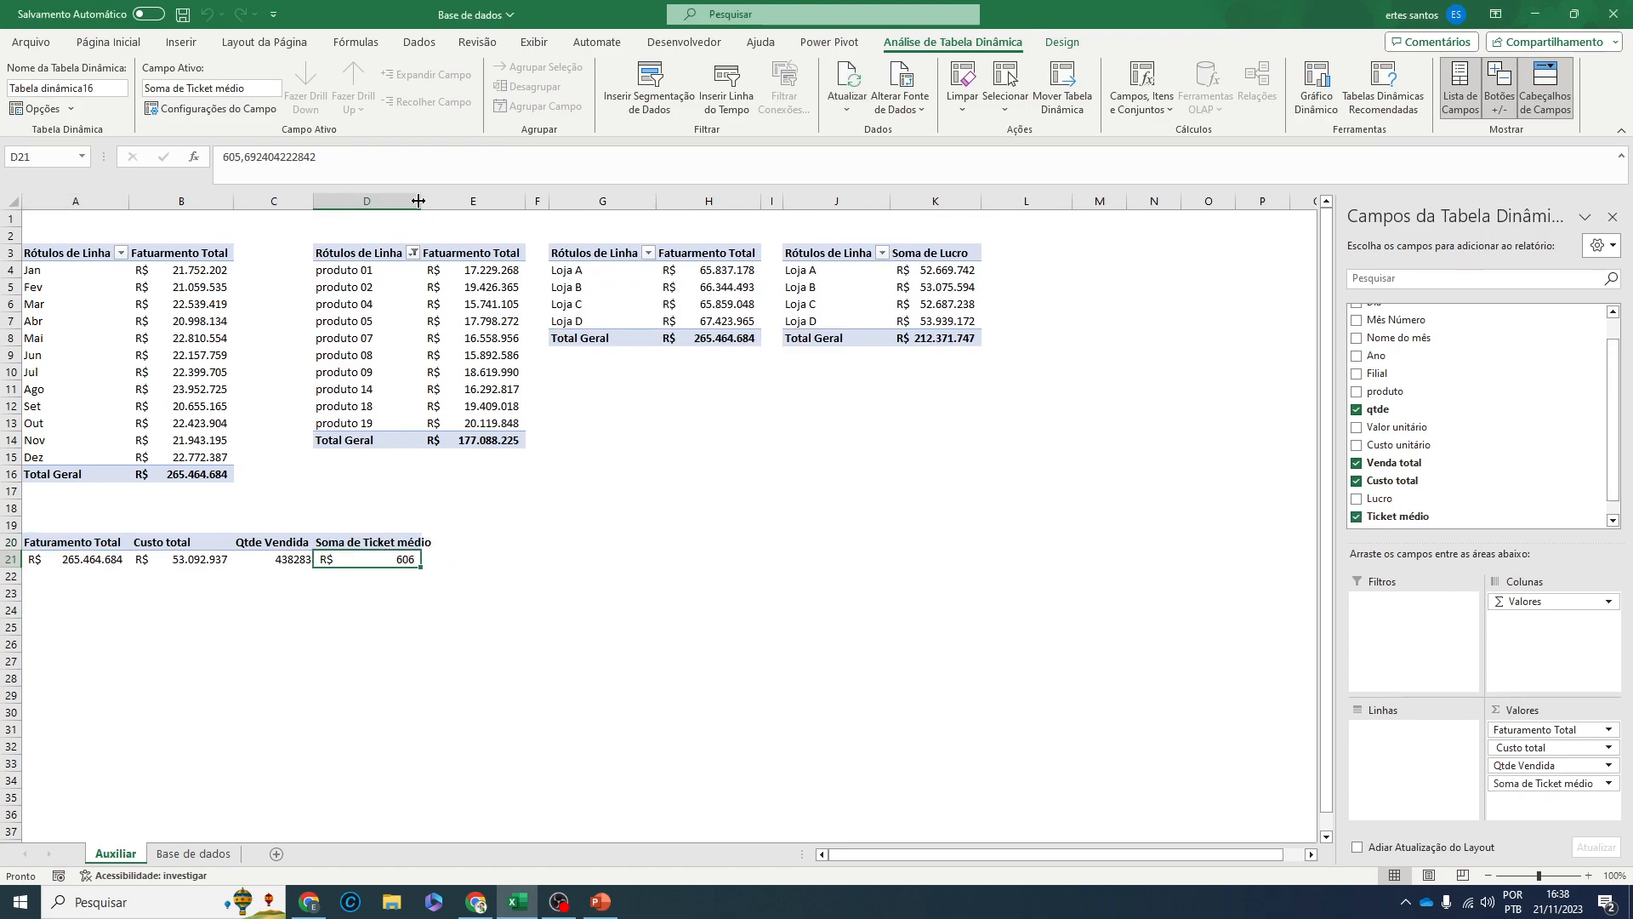
pyautogui.moveTo(420, 201); pyautogui.dragTo(479, 202)
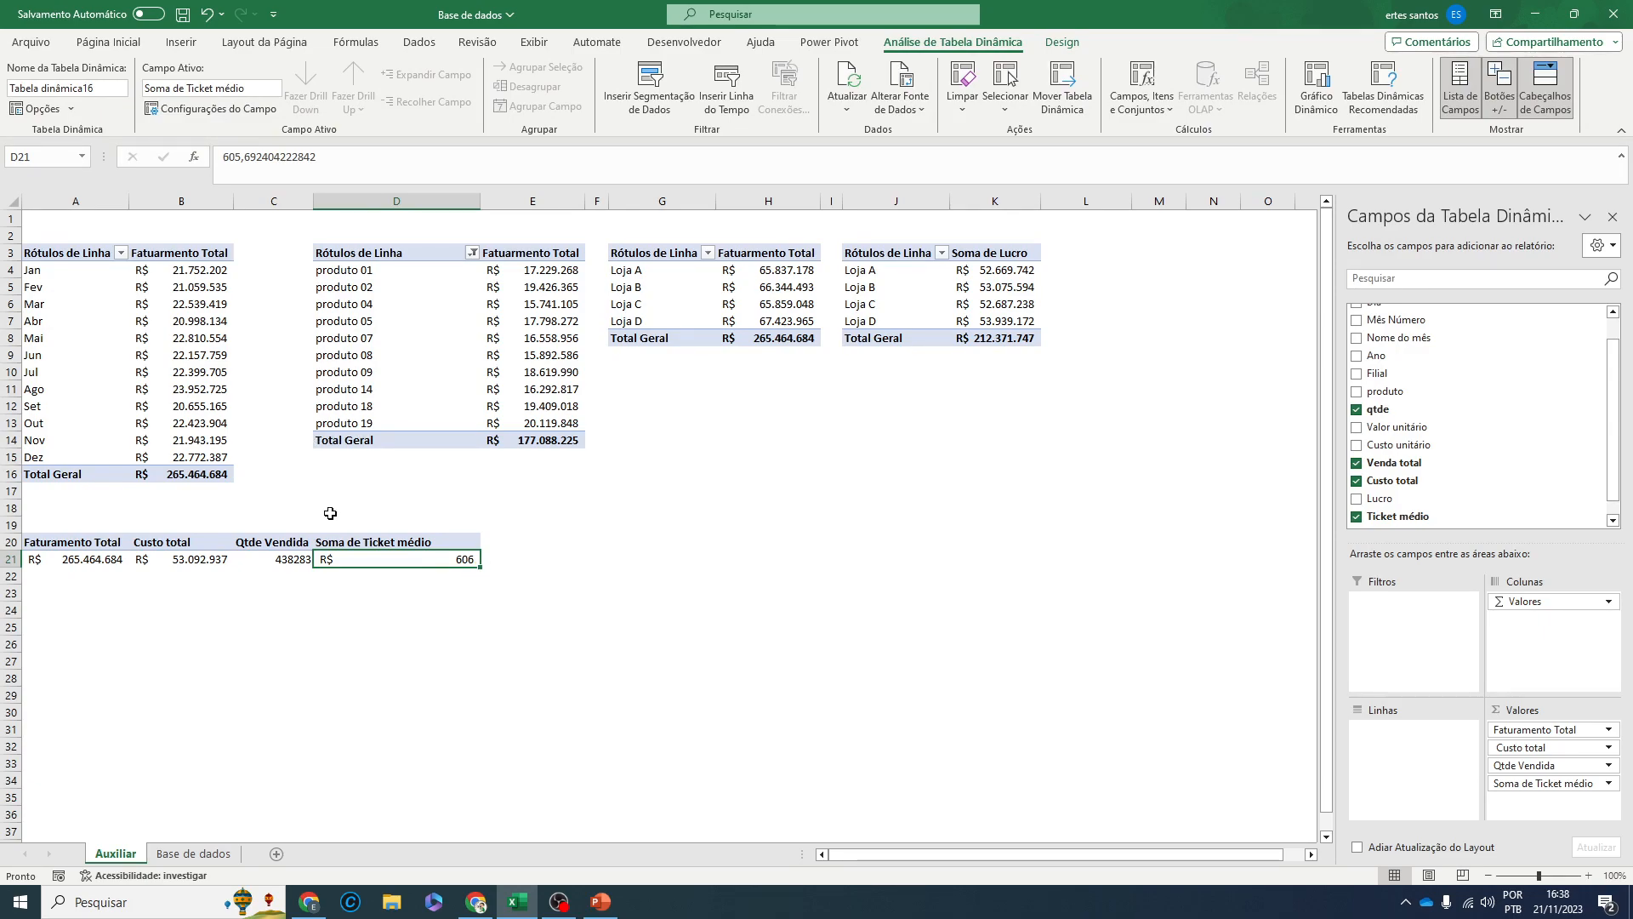
pyautogui.click(356, 546)
pyautogui.moveTo(266, 162); pyautogui.dragTo(222, 161)
pyautogui.press('BackSpace')
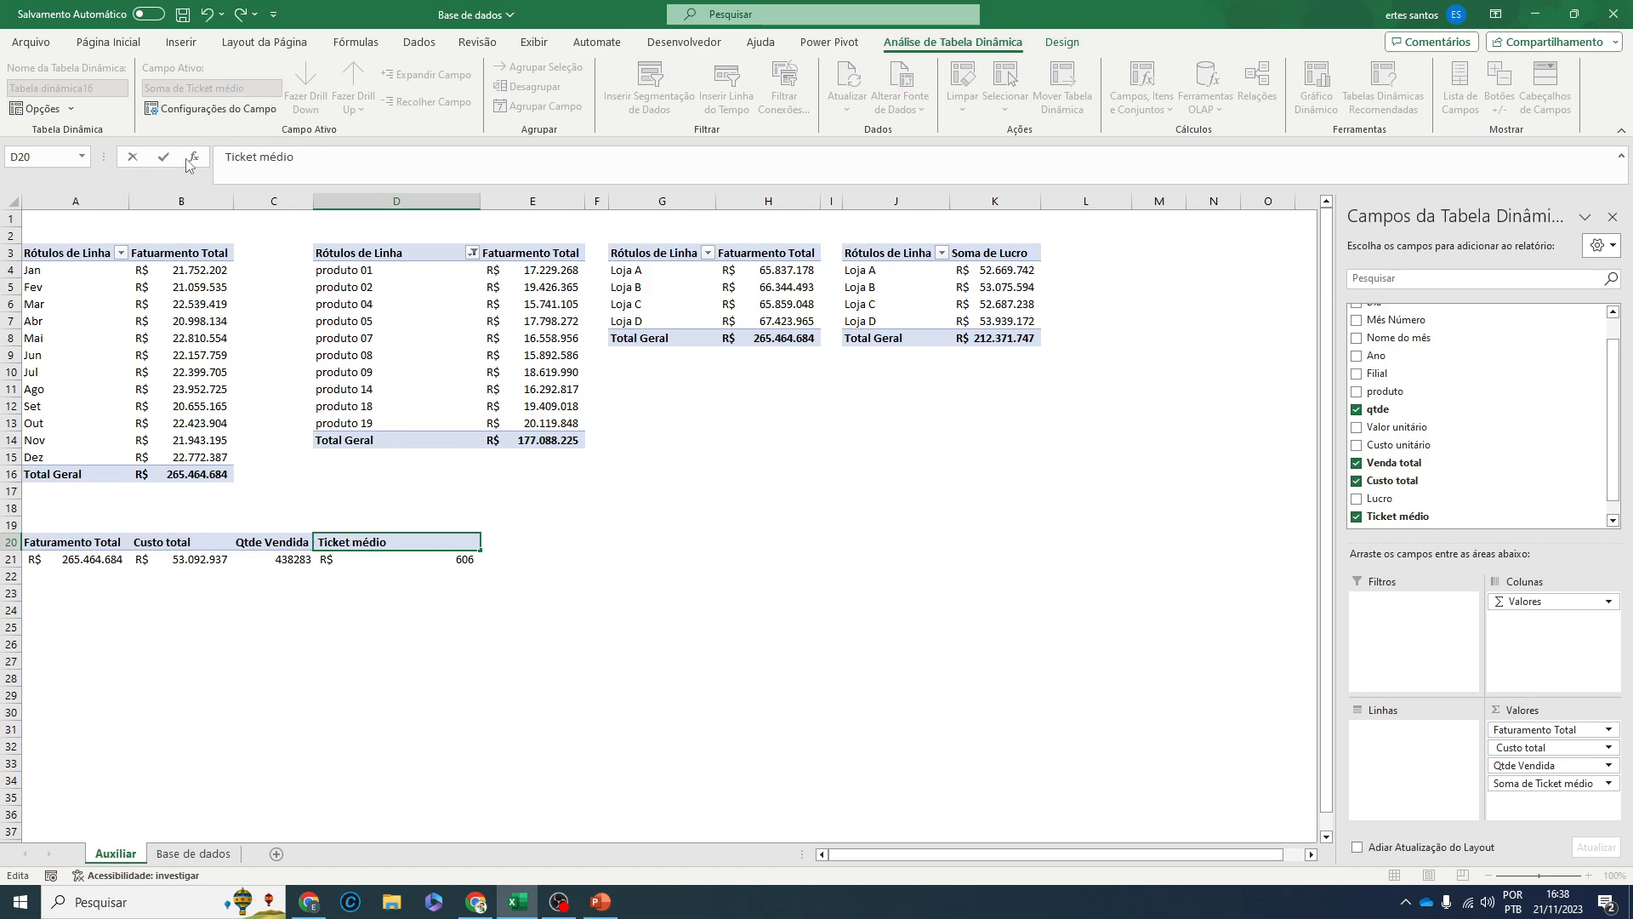
pyautogui.press('Return')
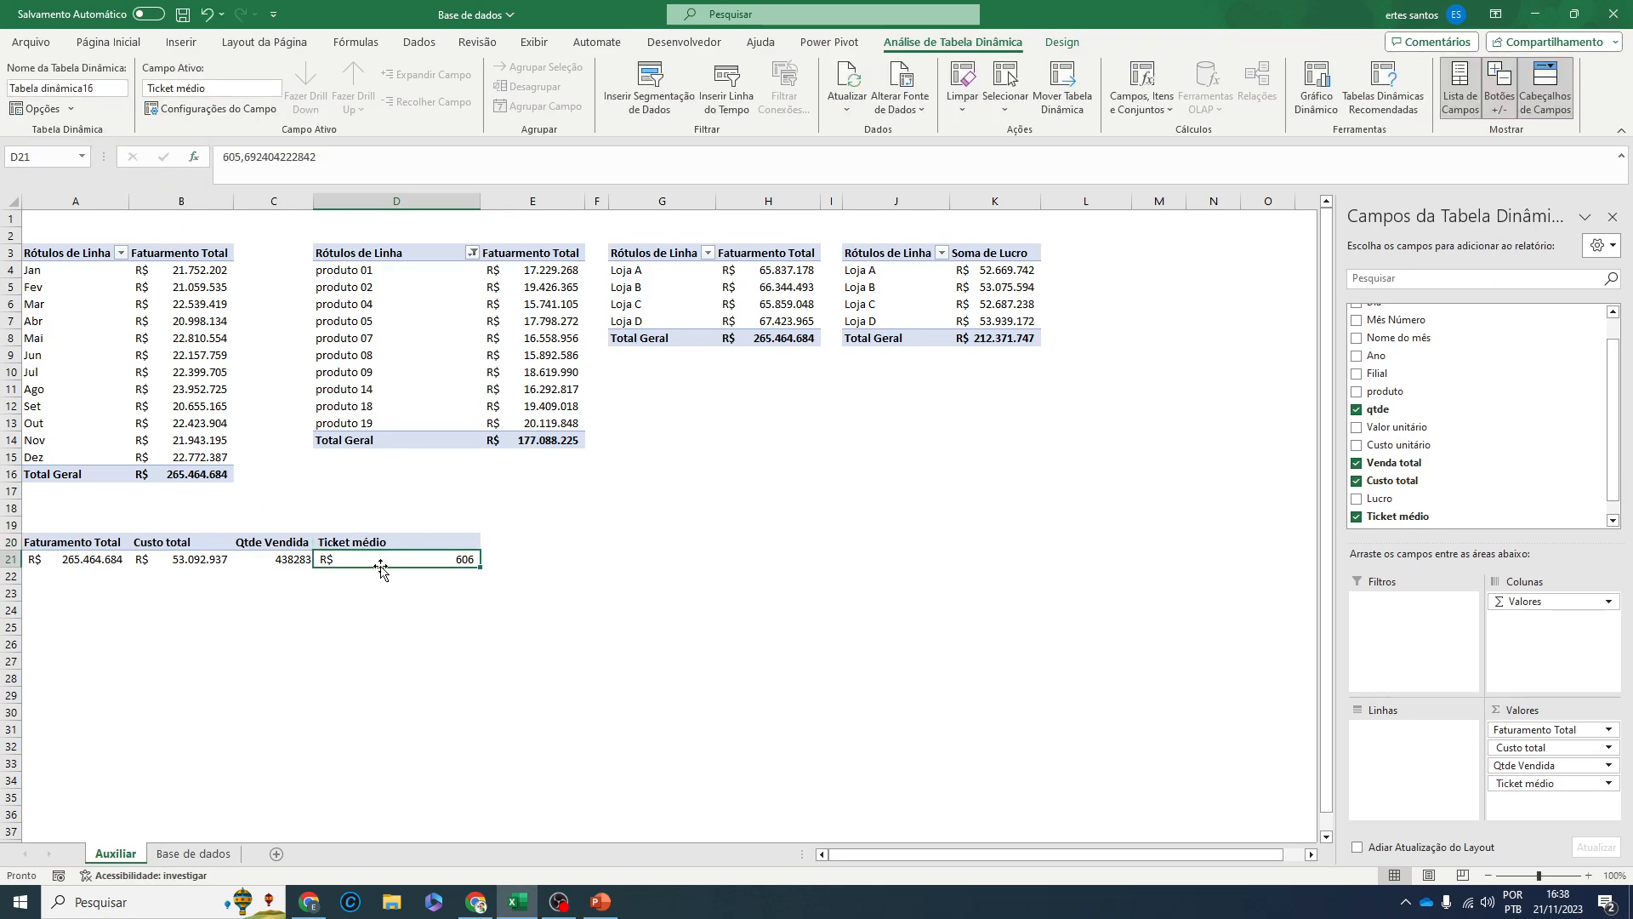
# - Compare the Qtde Vendida total on Auxiliar with the produto, qtde and Valor unitário entries in Base de dados
pyautogui.click(288, 566)
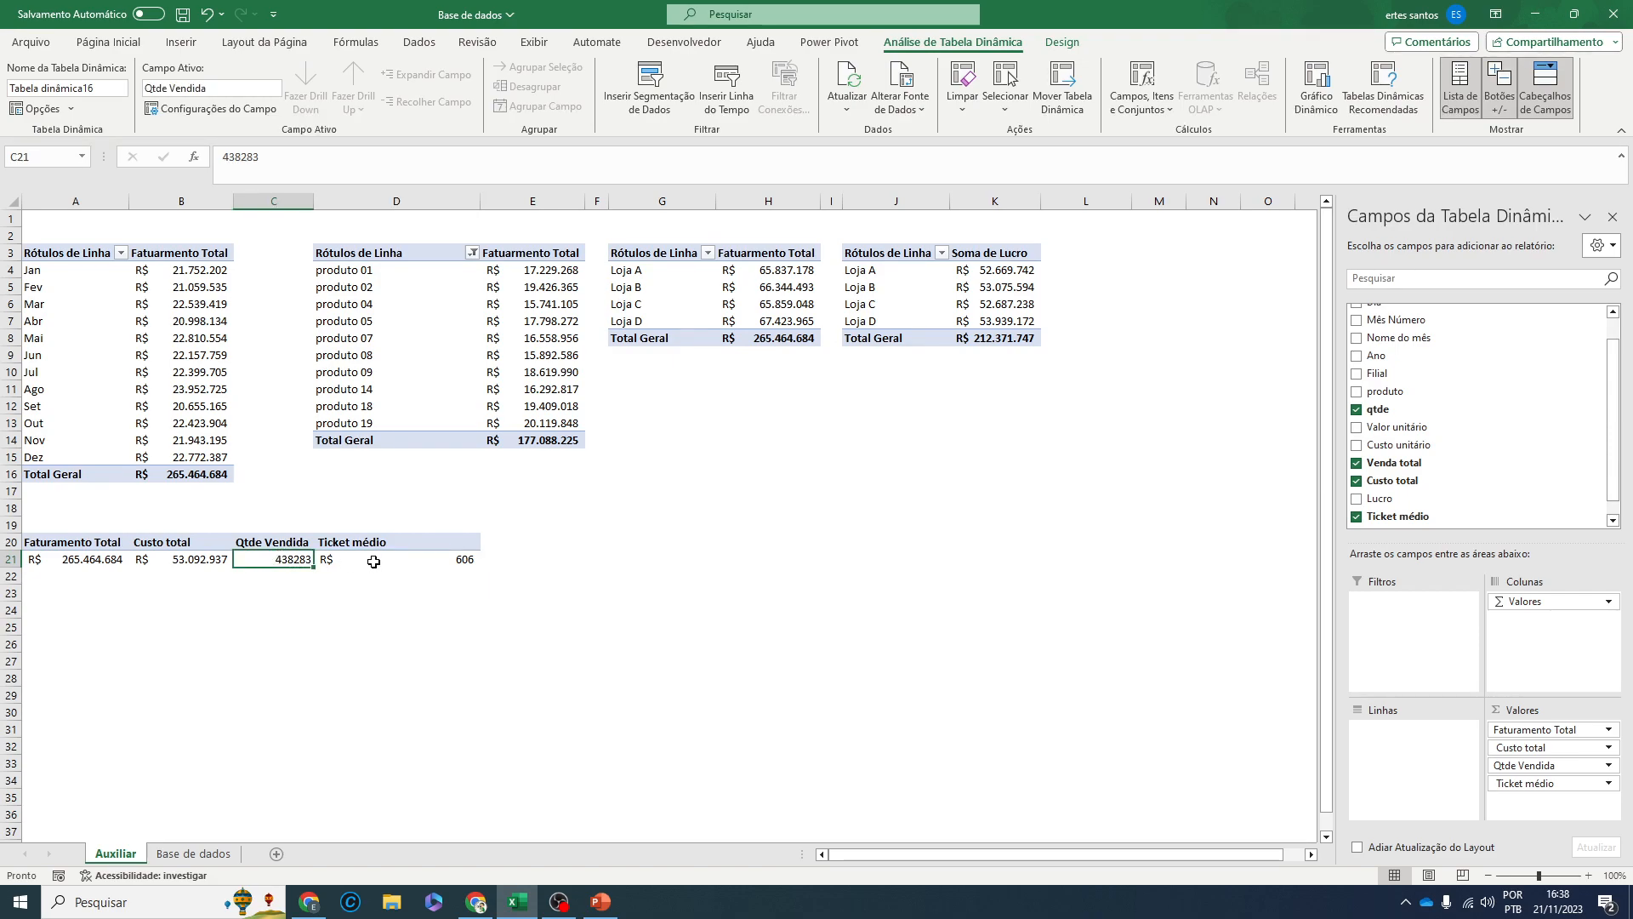
pyautogui.moveTo(373, 562)
pyautogui.moveTo(277, 562)
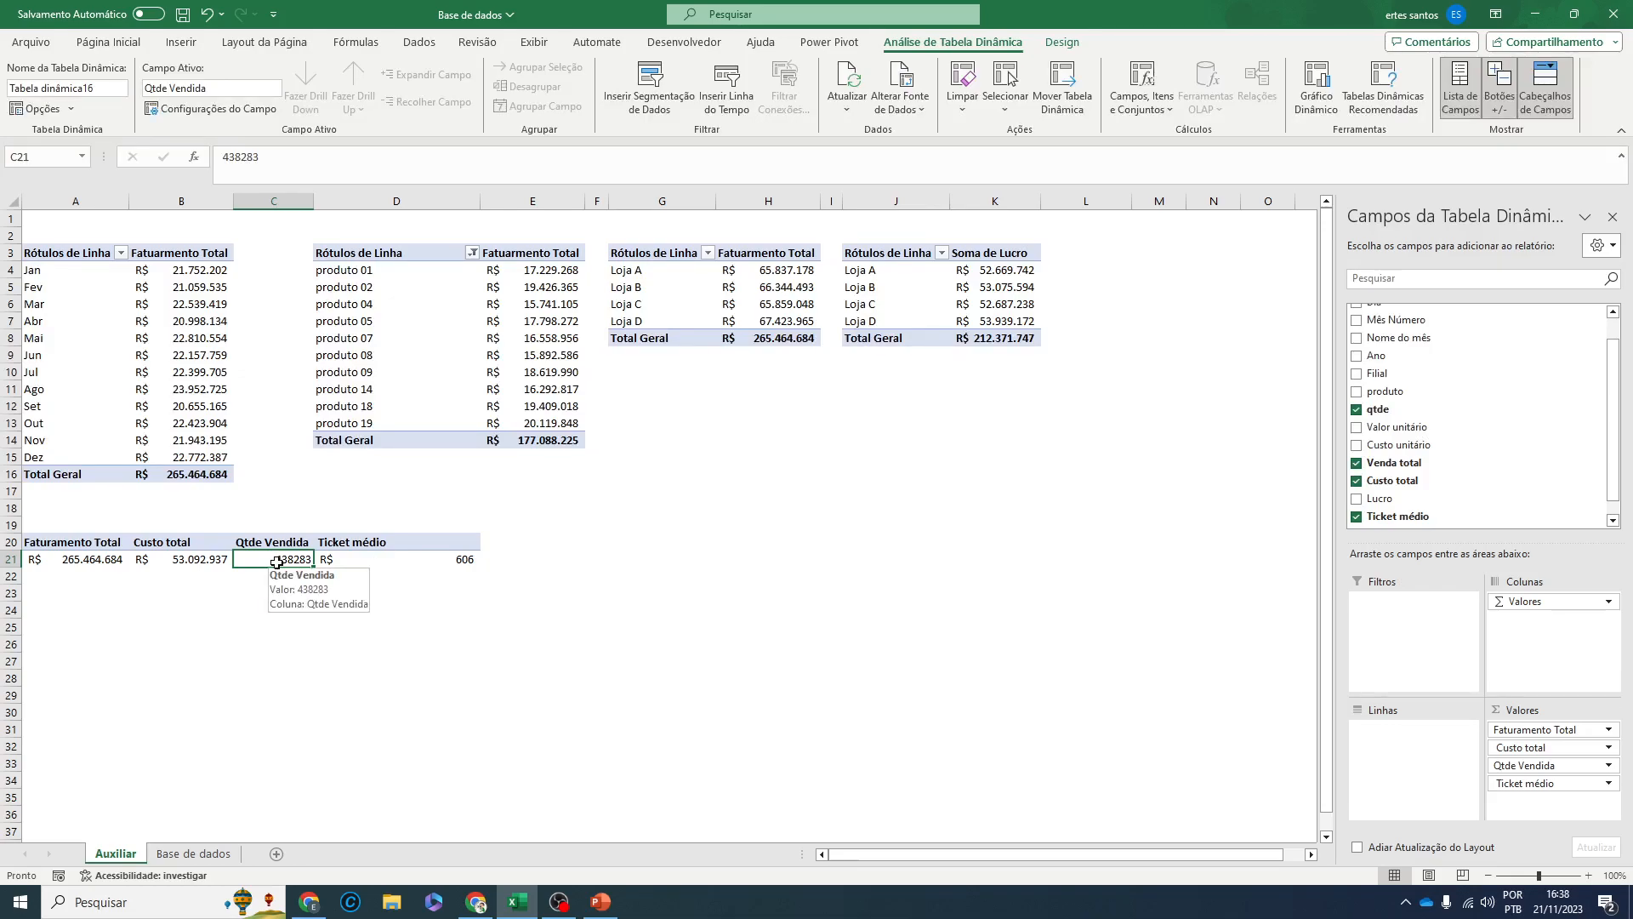
pyautogui.click(179, 854)
pyautogui.click(580, 239)
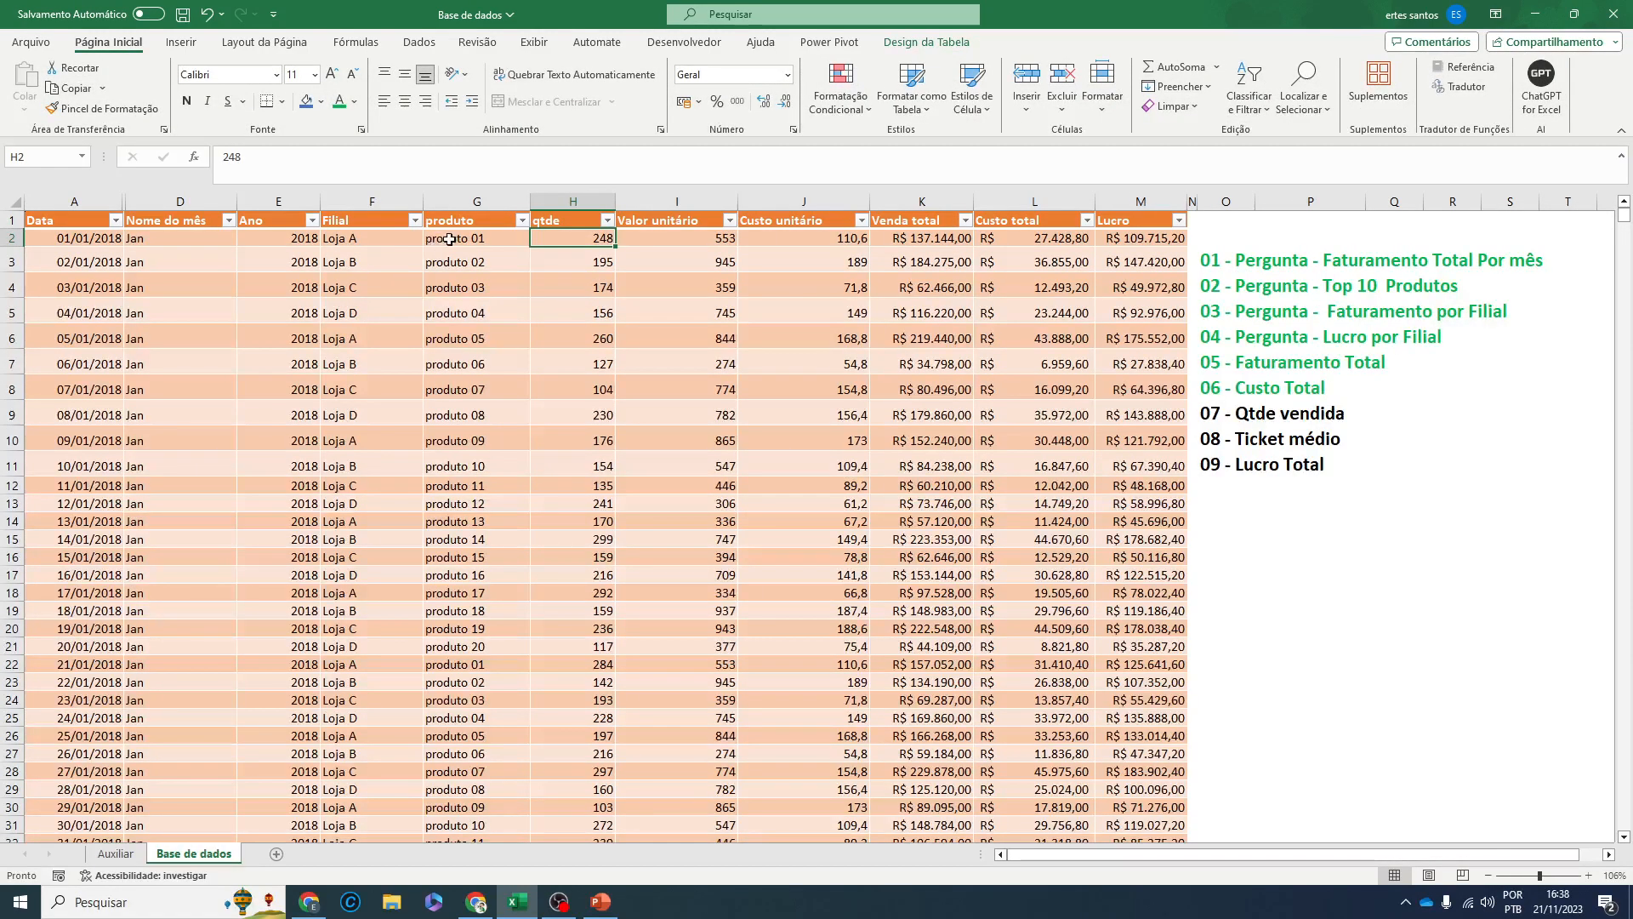
pyautogui.click(494, 239)
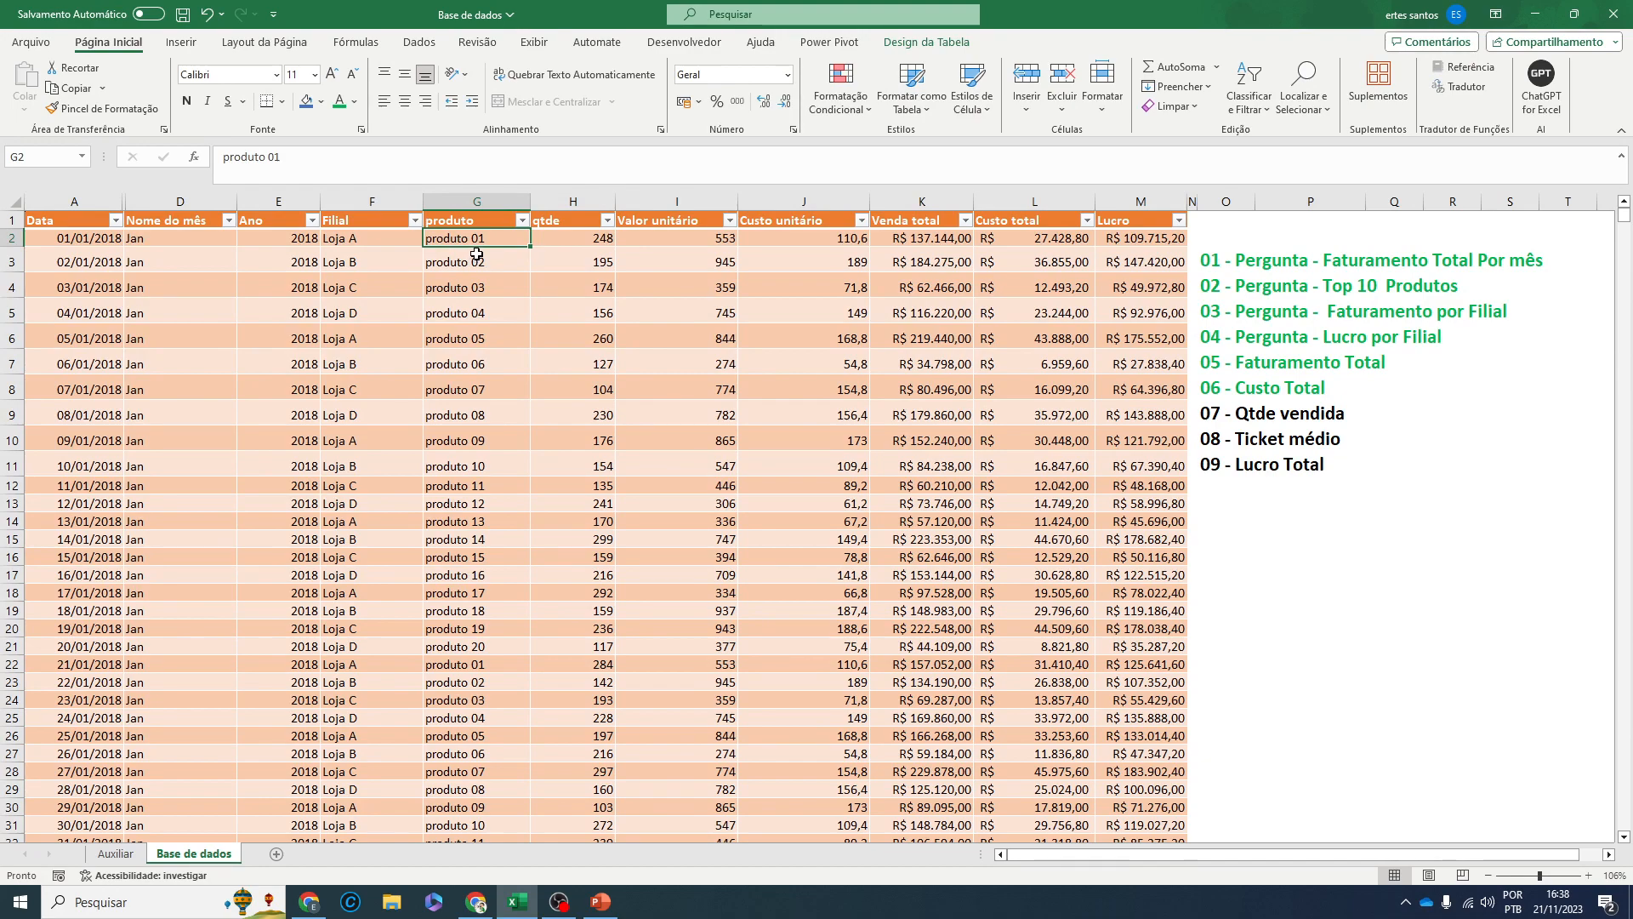
pyautogui.click(682, 238)
pyautogui.click(576, 257)
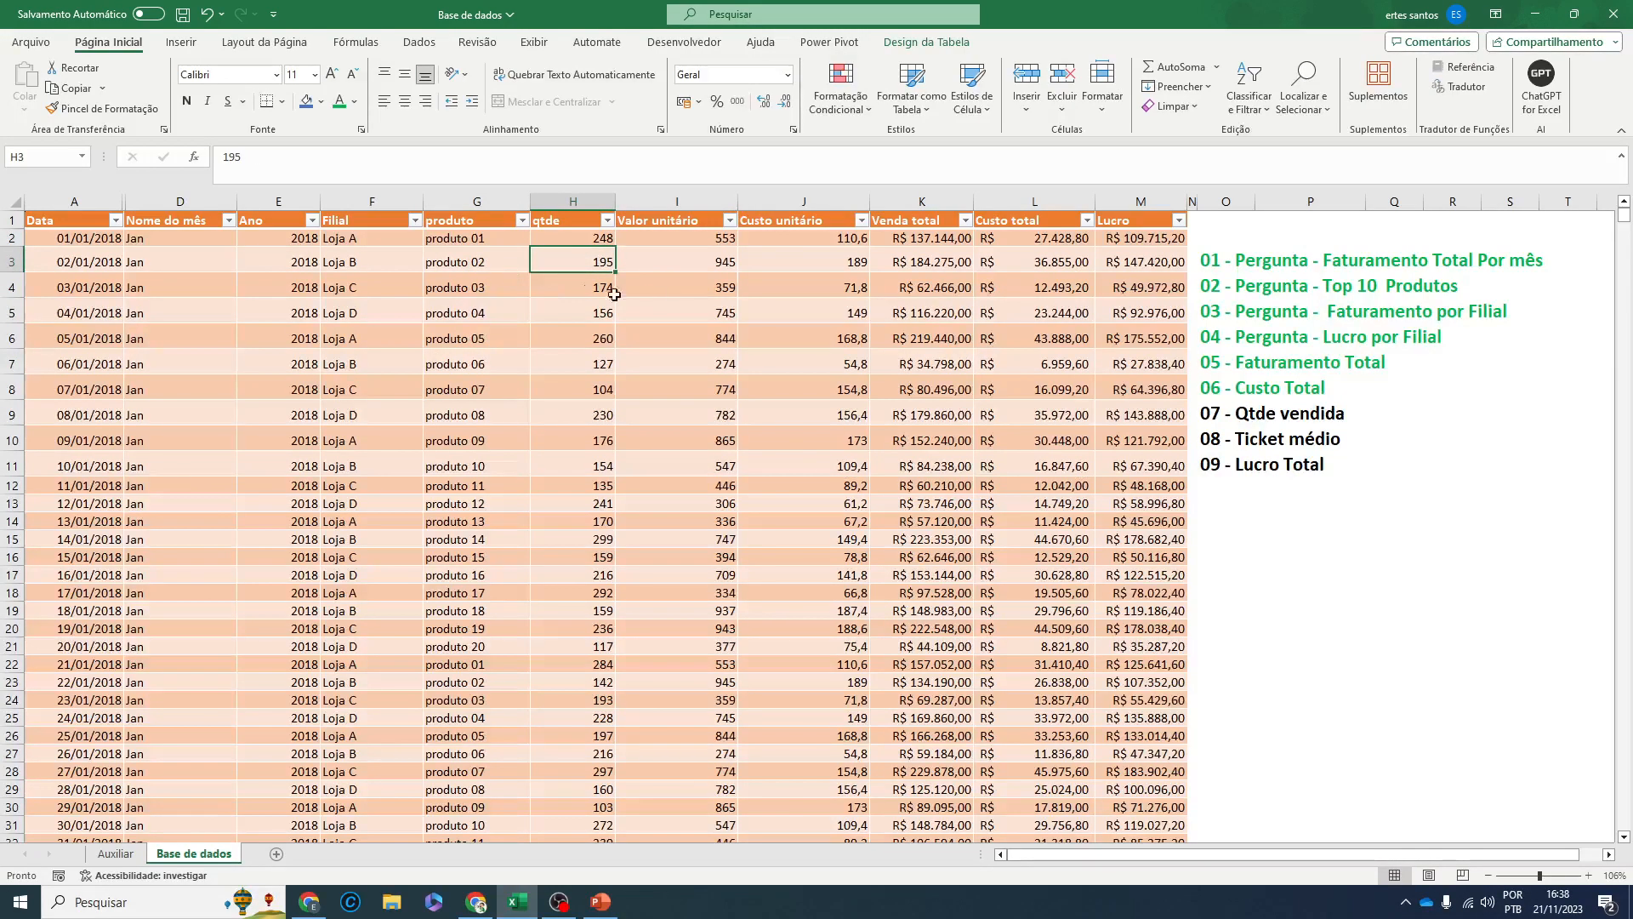
pyautogui.click(464, 257)
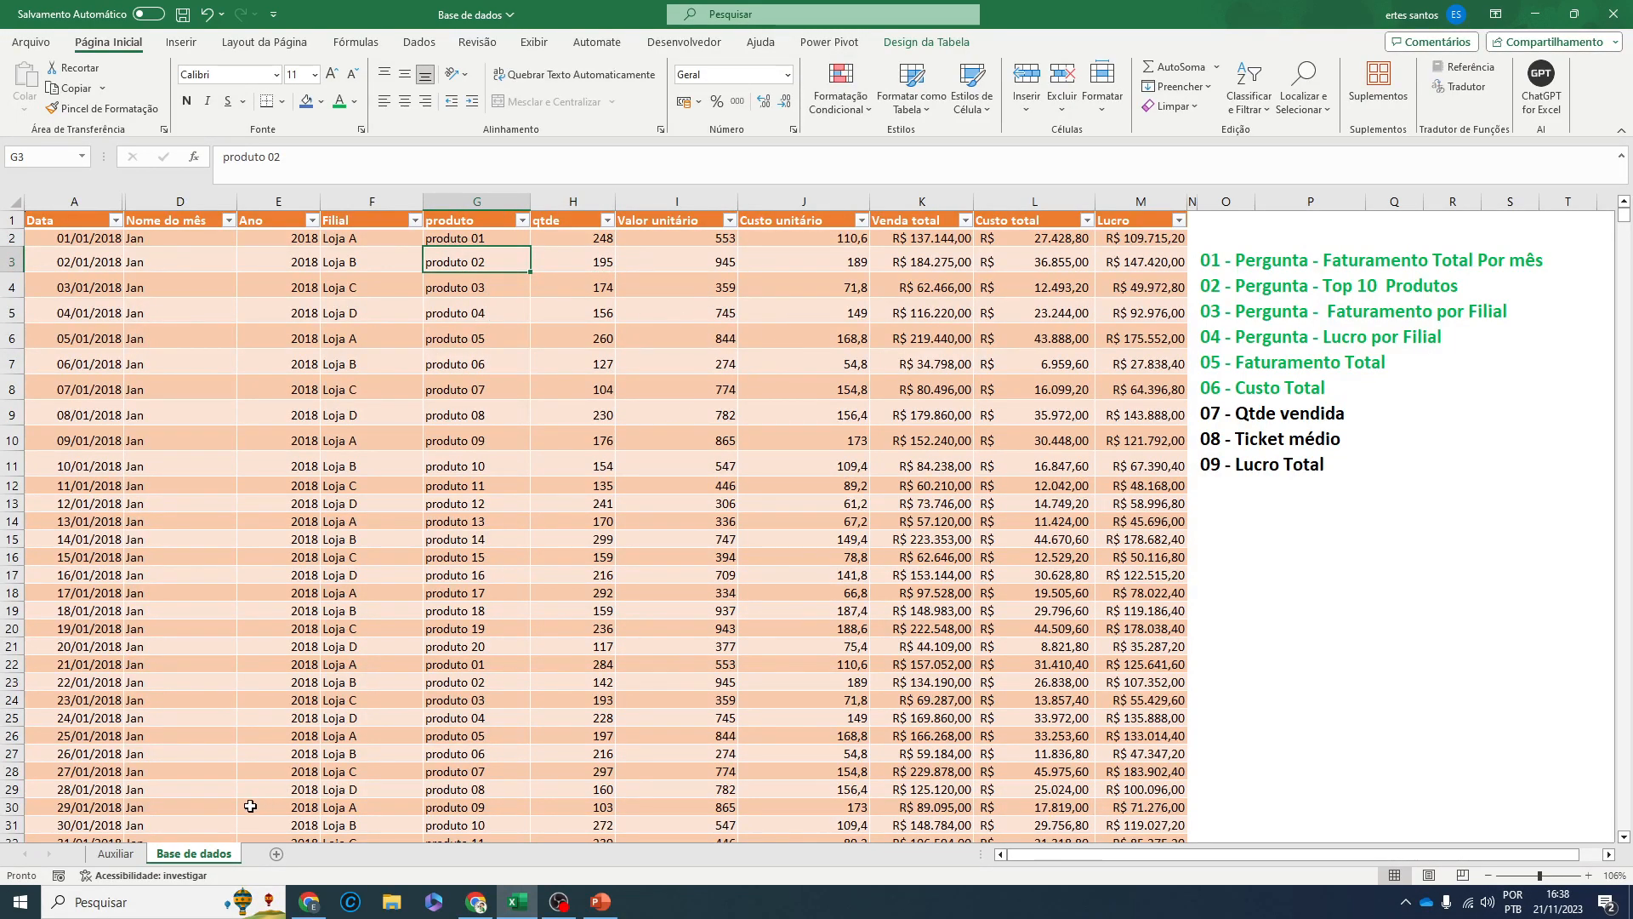
pyautogui.click(115, 854)
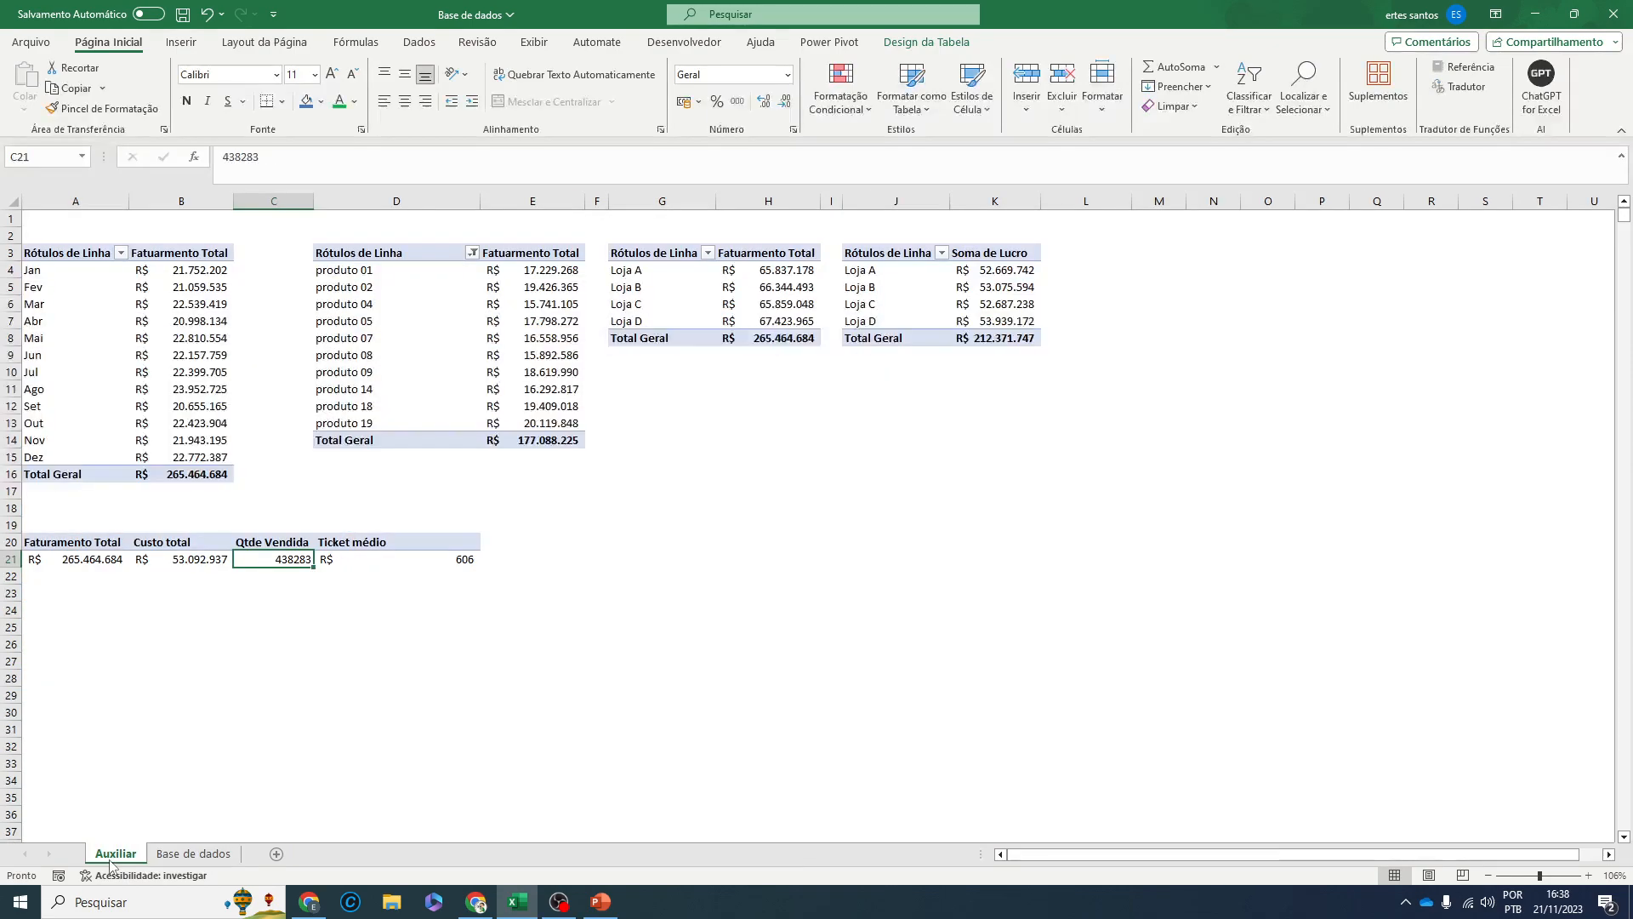
# - Mark questions 07 - Qtde vendida and 08 - Ticket médio in Base de dados as answered with green font
pyautogui.click(195, 854)
pyautogui.click(1233, 417)
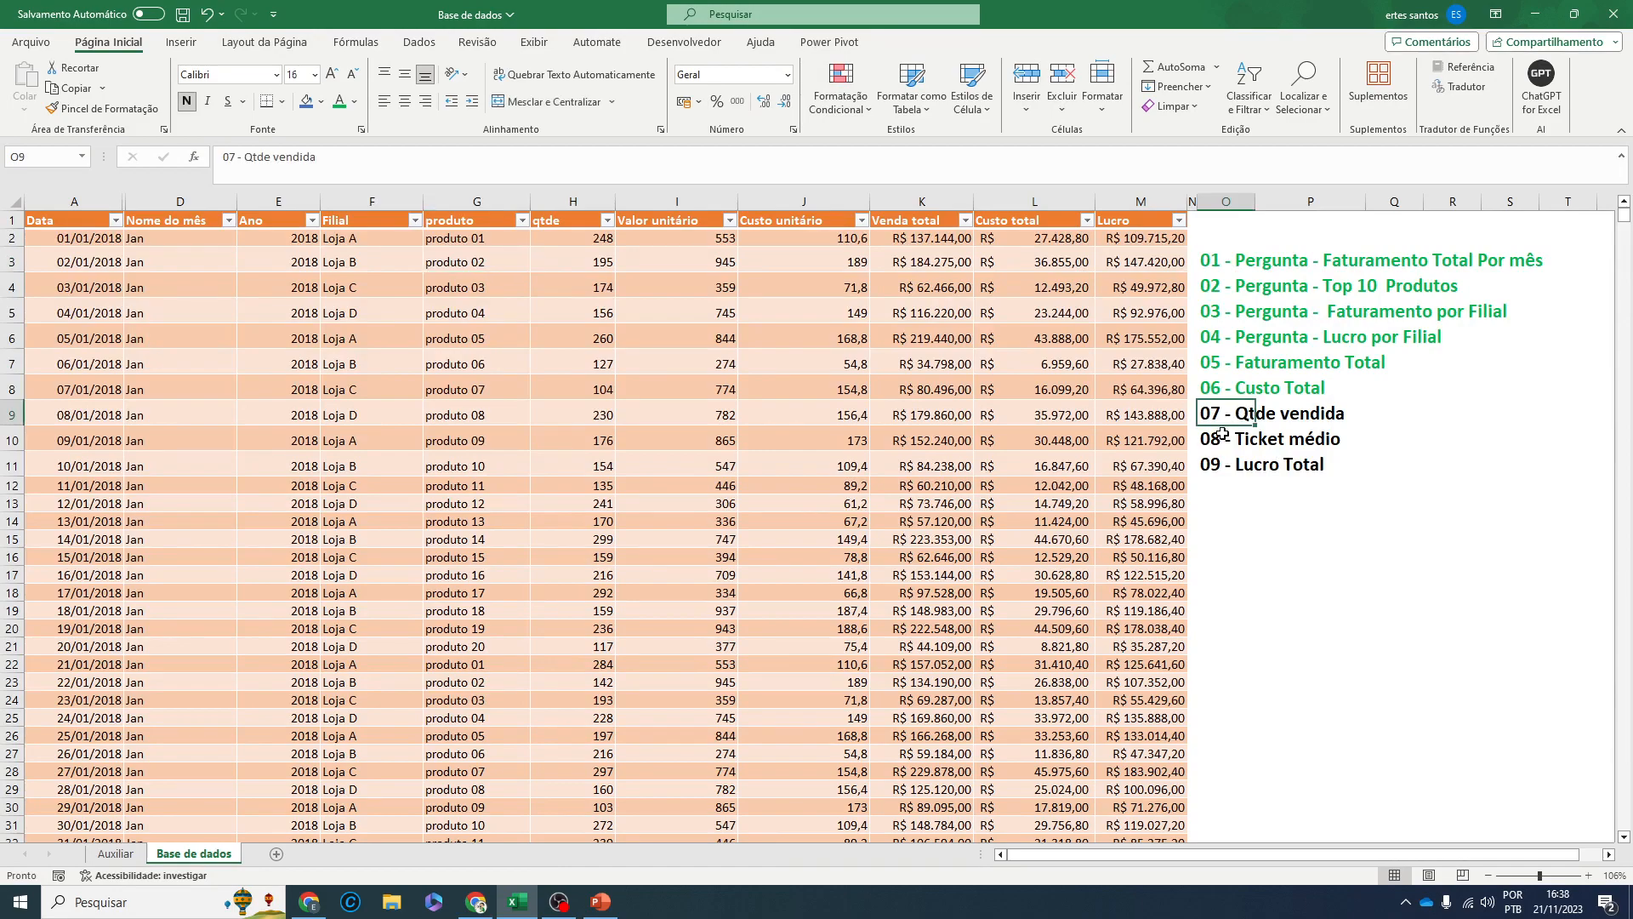
pyautogui.click(338, 102)
pyautogui.click(1244, 440)
pyautogui.click(339, 102)
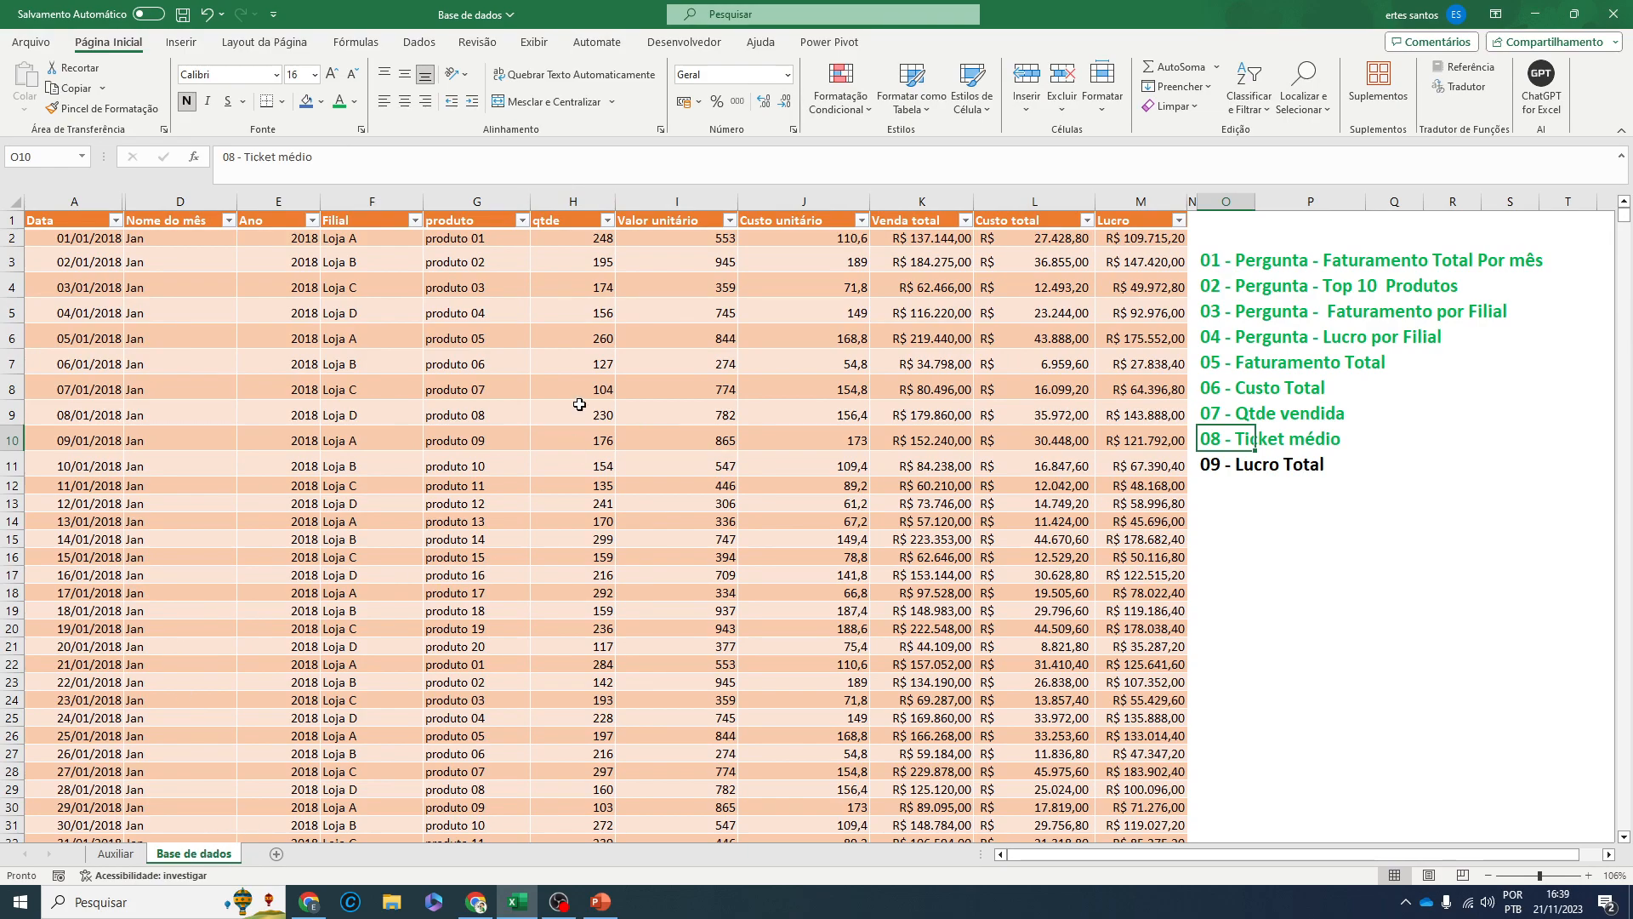
# - Return to the Auxiliar sheet and narrow column D to suit the Ticket médio header
pyautogui.click(564, 242)
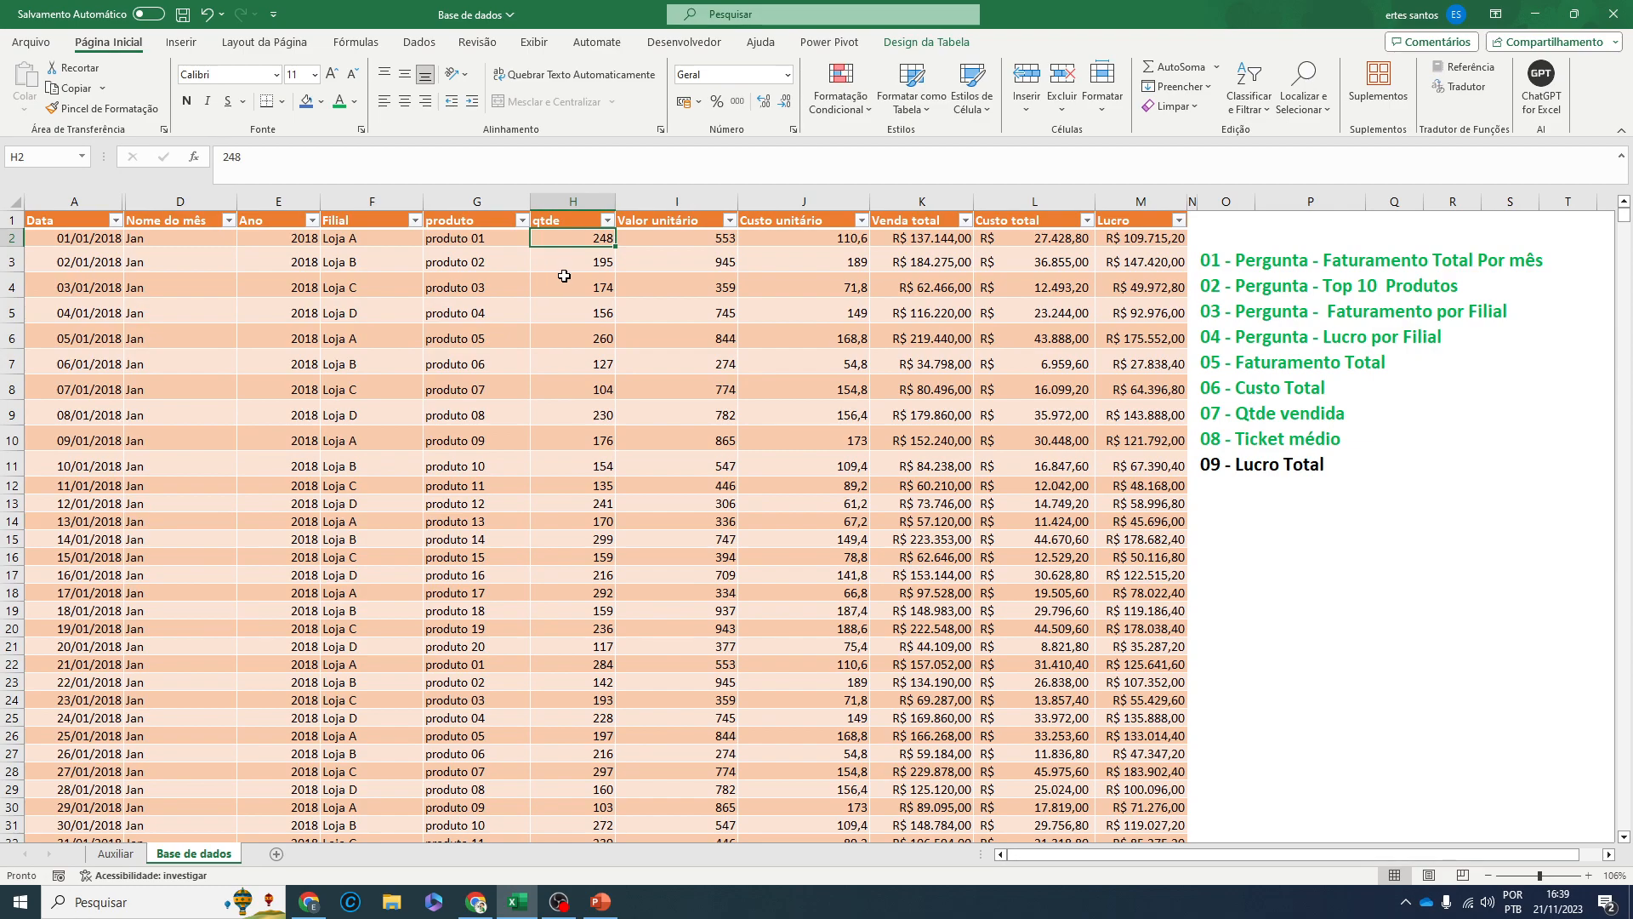
pyautogui.click(116, 859)
pyautogui.click(436, 540)
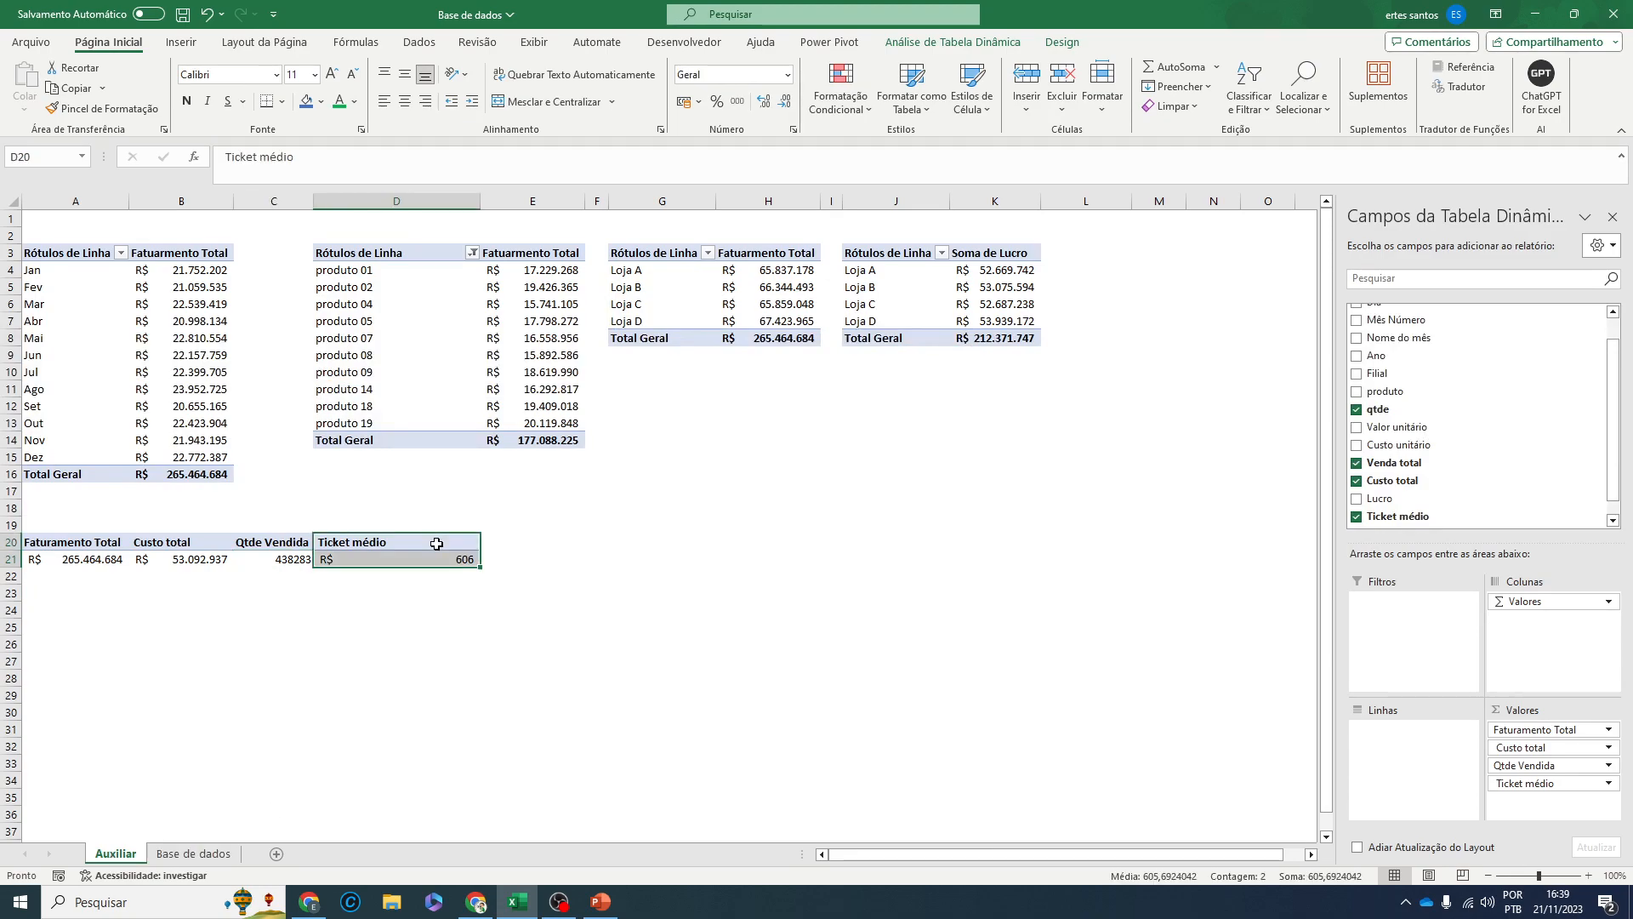
pyautogui.moveTo(481, 201); pyautogui.dragTo(429, 200)
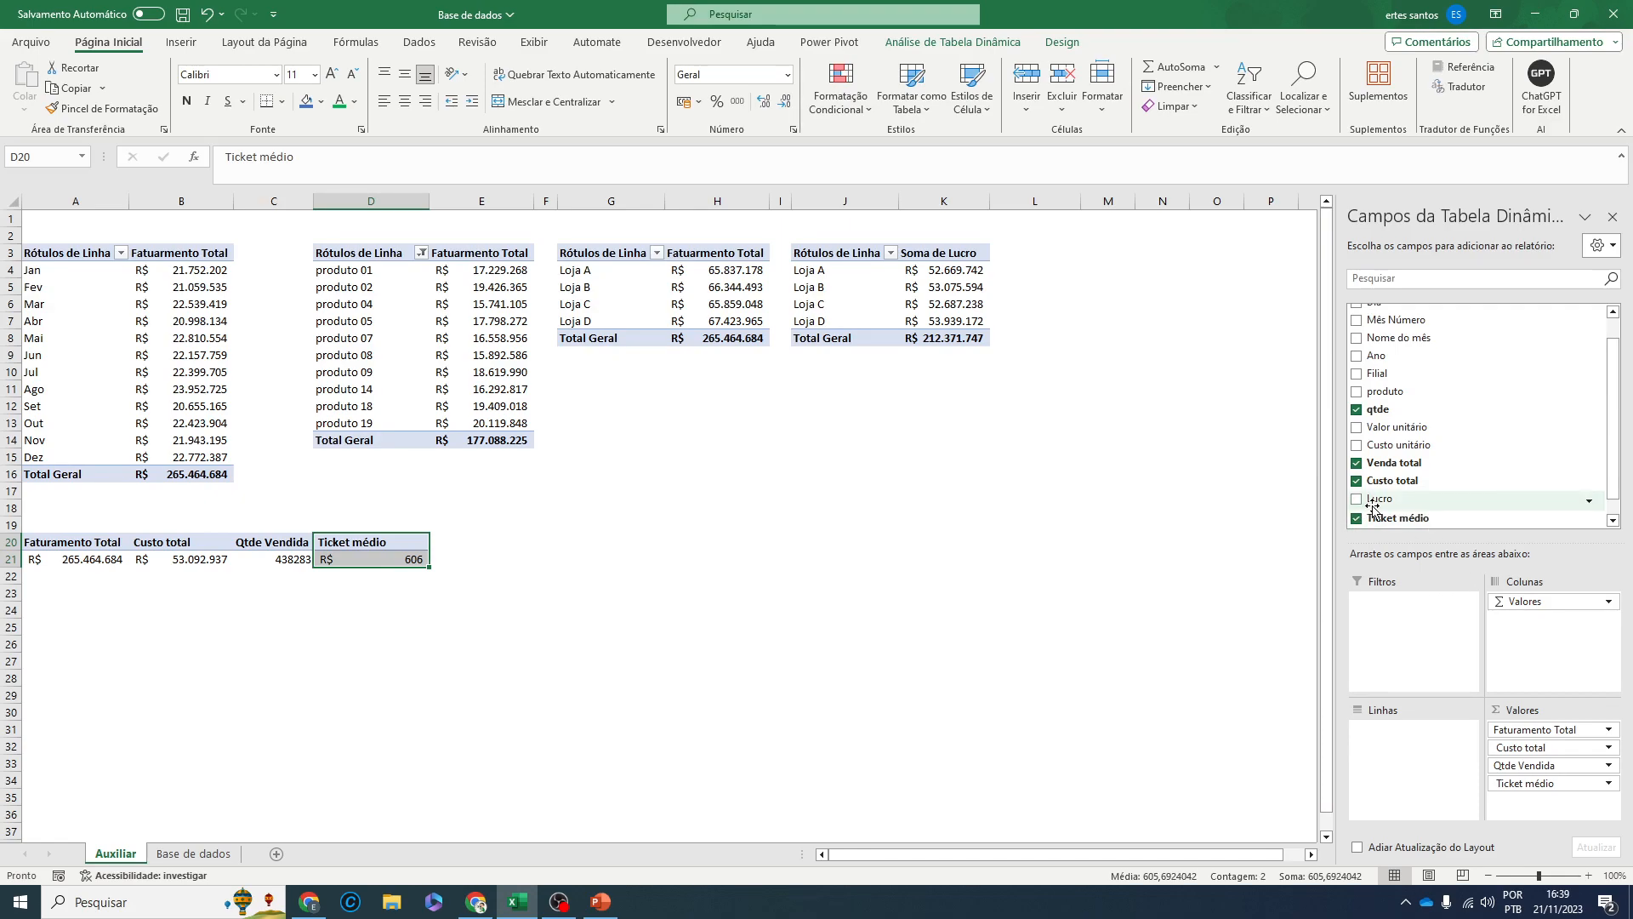
# - Add Lucro as a summed value to the PivotTable at A20 and autofit column E
pyautogui.moveTo(1367, 500); pyautogui.dragTo(1525, 813)
pyautogui.click(425, 542)
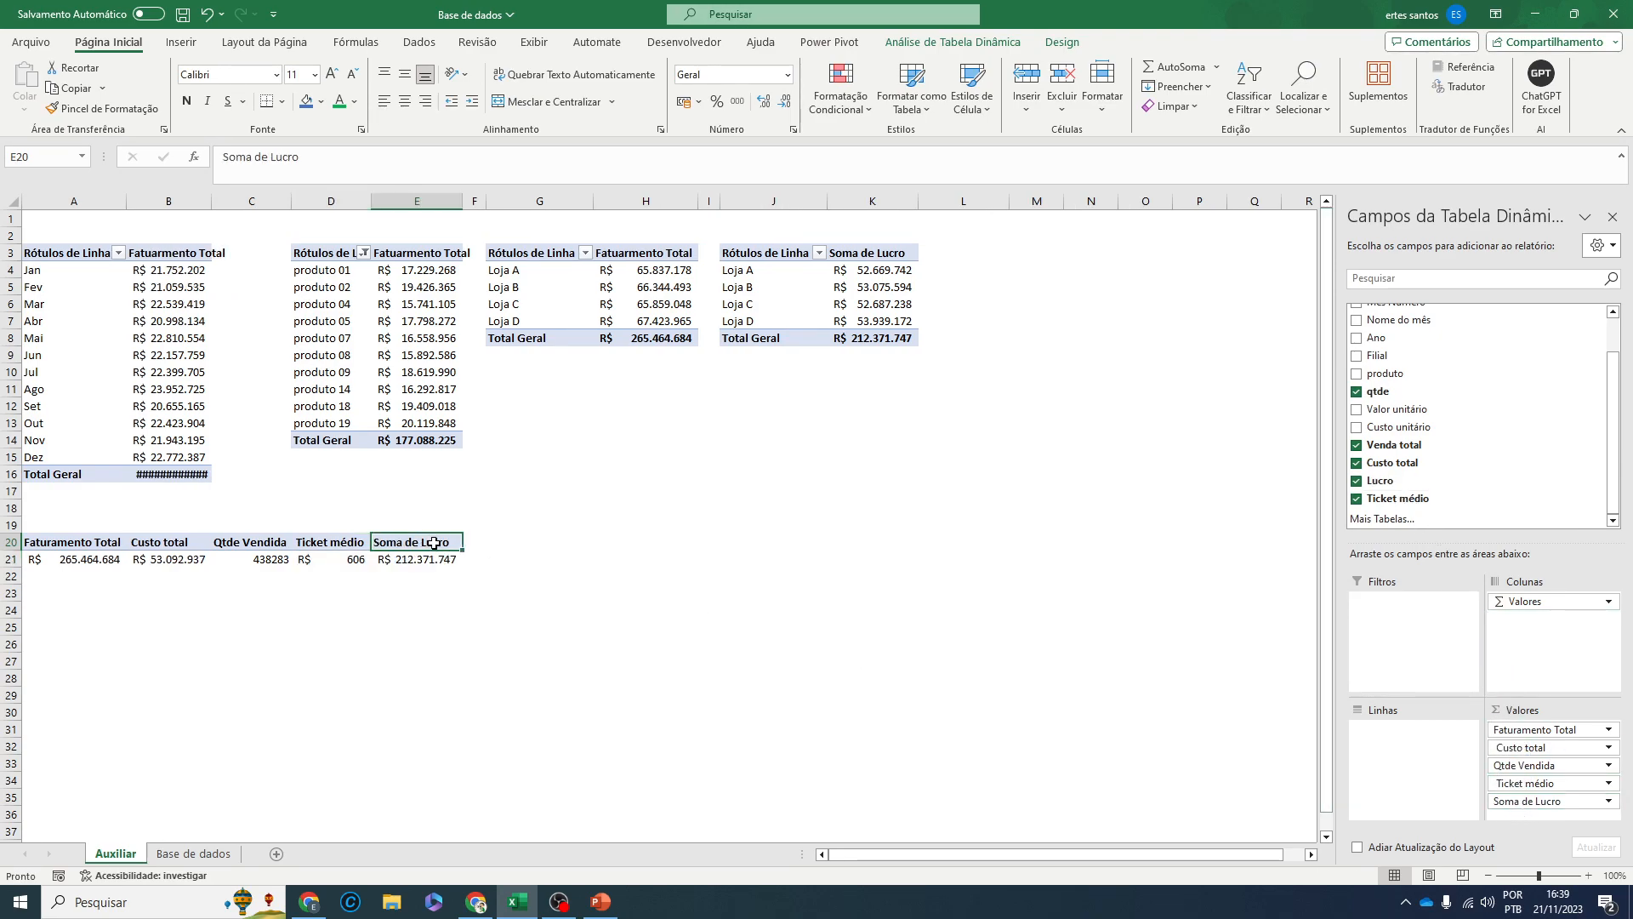
pyautogui.doubleClick(464, 201)
# - Rename the Soma de Lucro header in E20 as Lucro, keeping the leading space
pyautogui.moveTo(223, 157); pyautogui.dragTo(268, 157)
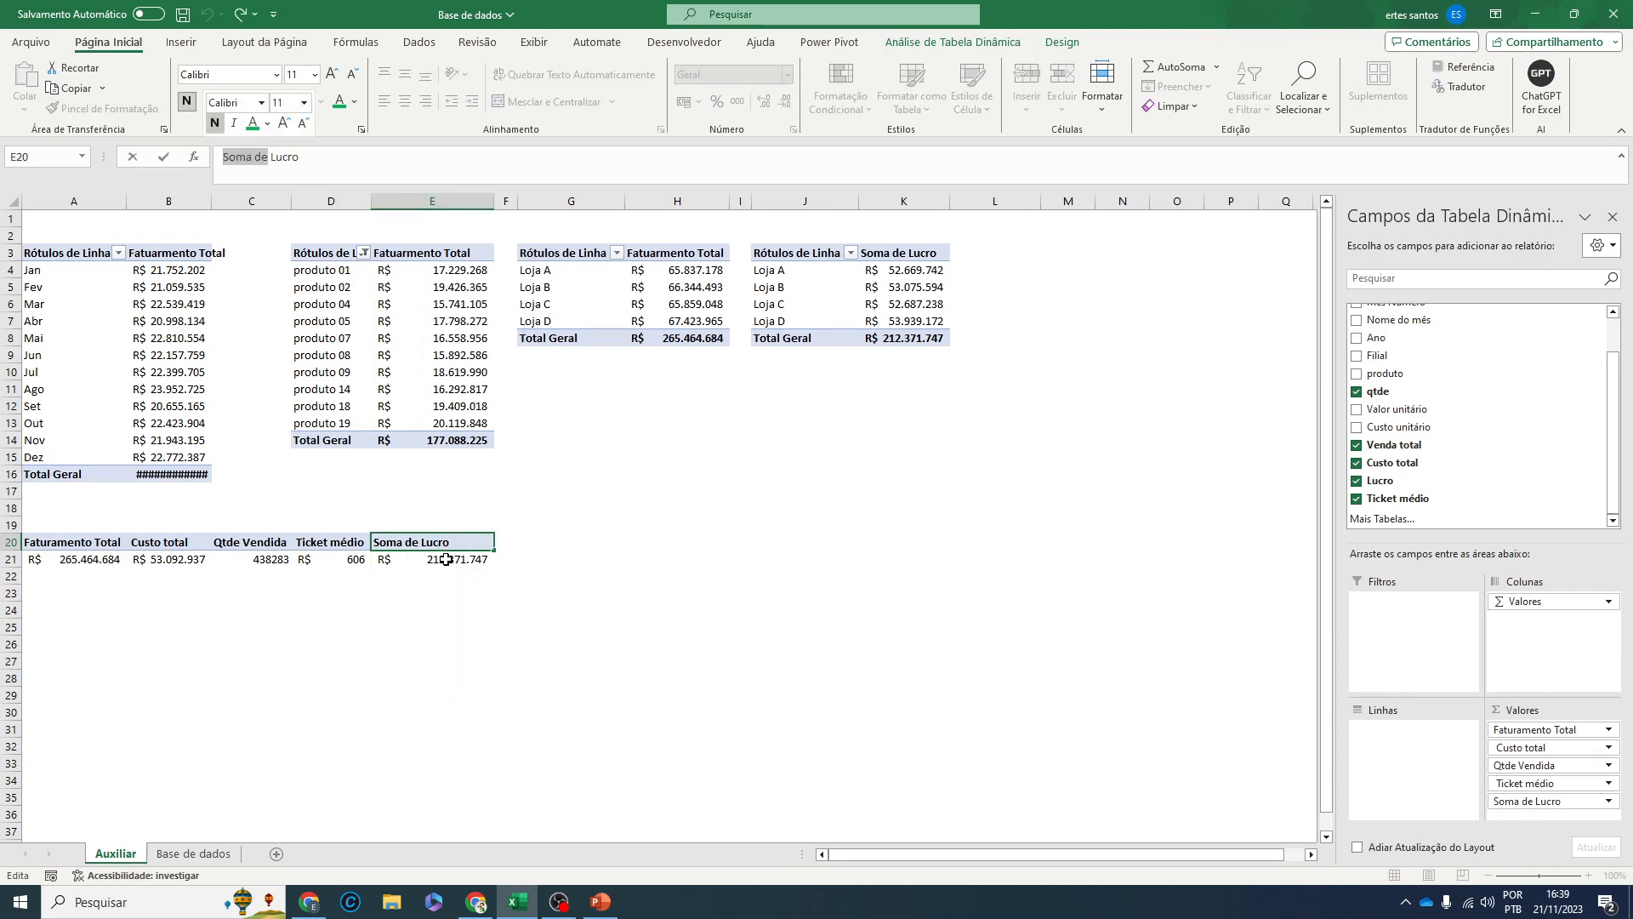
pyautogui.click(439, 610)
pyautogui.click(425, 542)
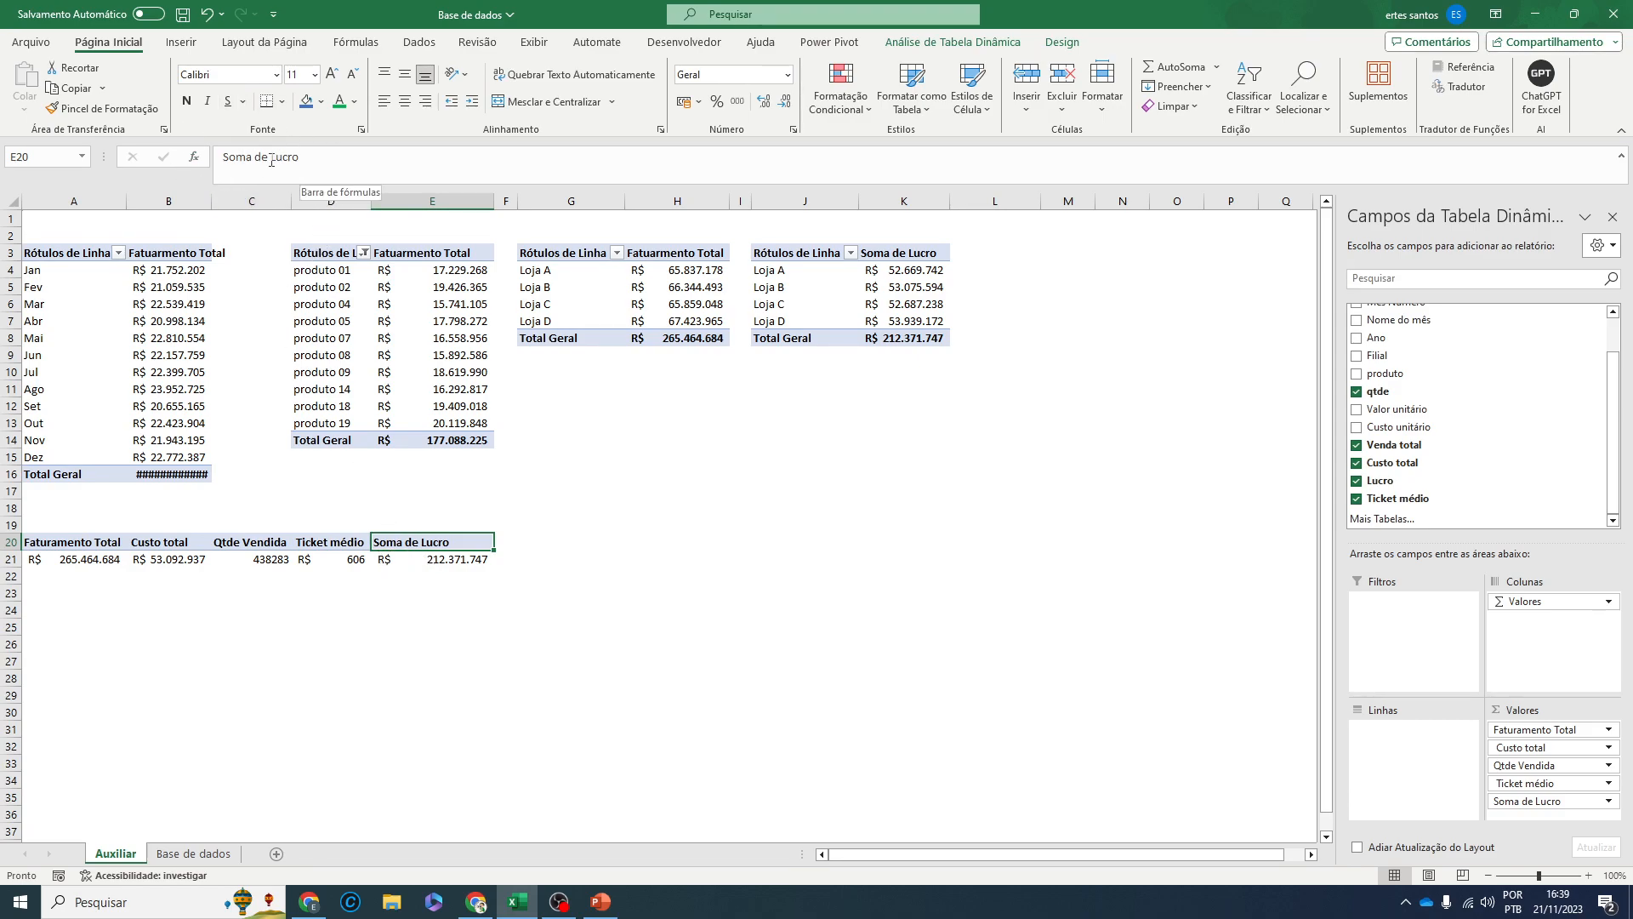
pyautogui.moveTo(269, 158); pyautogui.dragTo(221, 156)
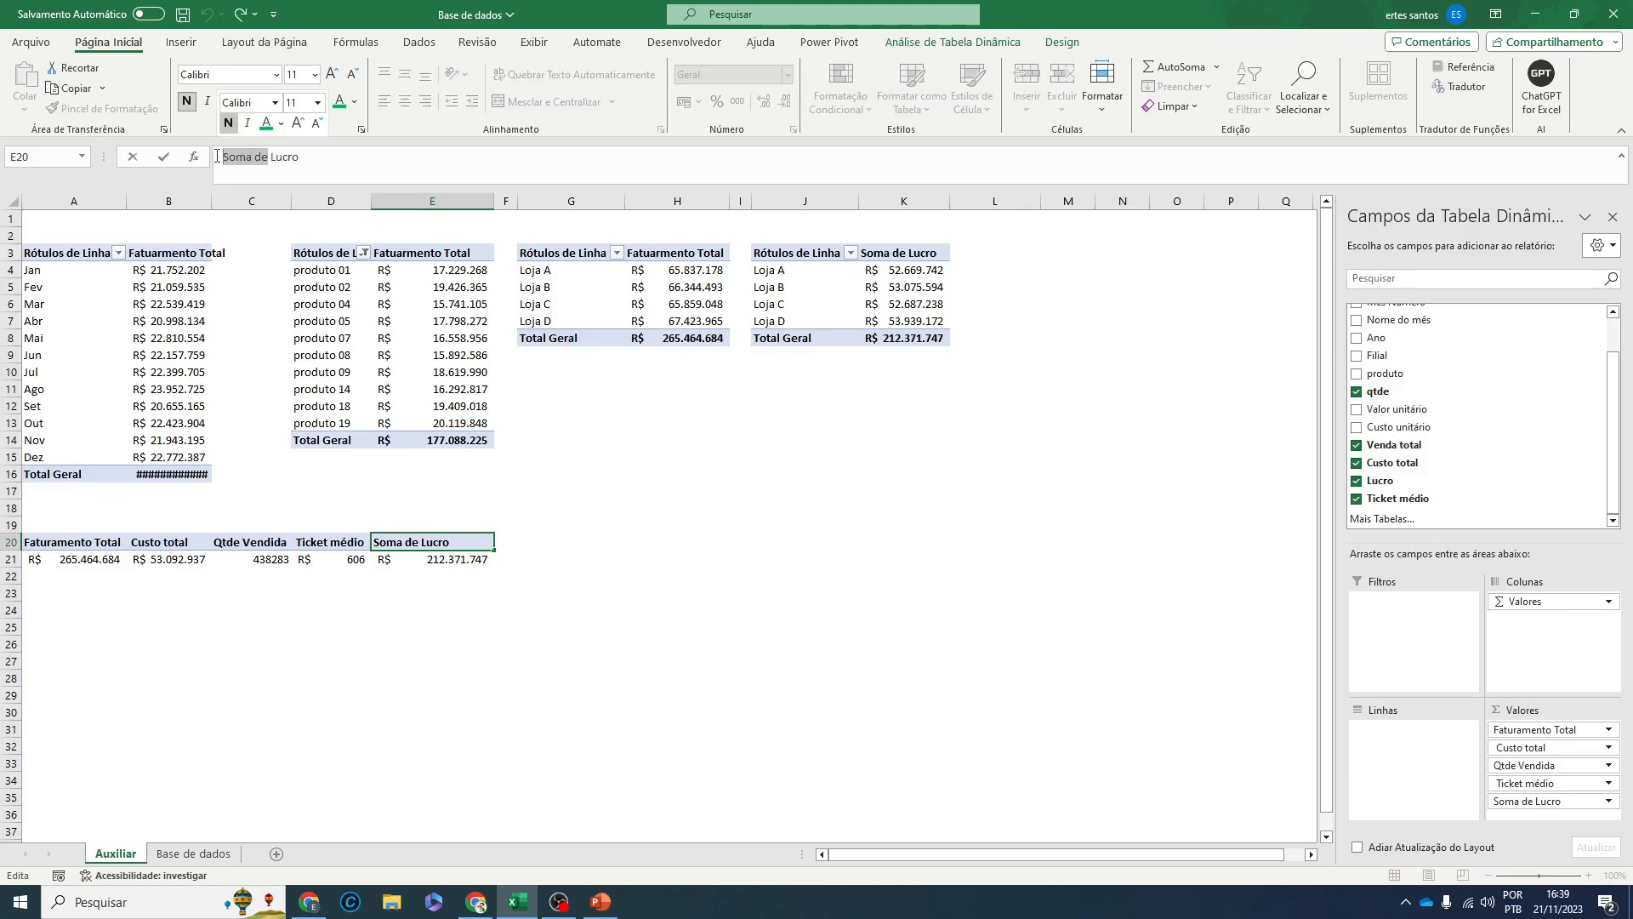
pyautogui.press('BackSpace')
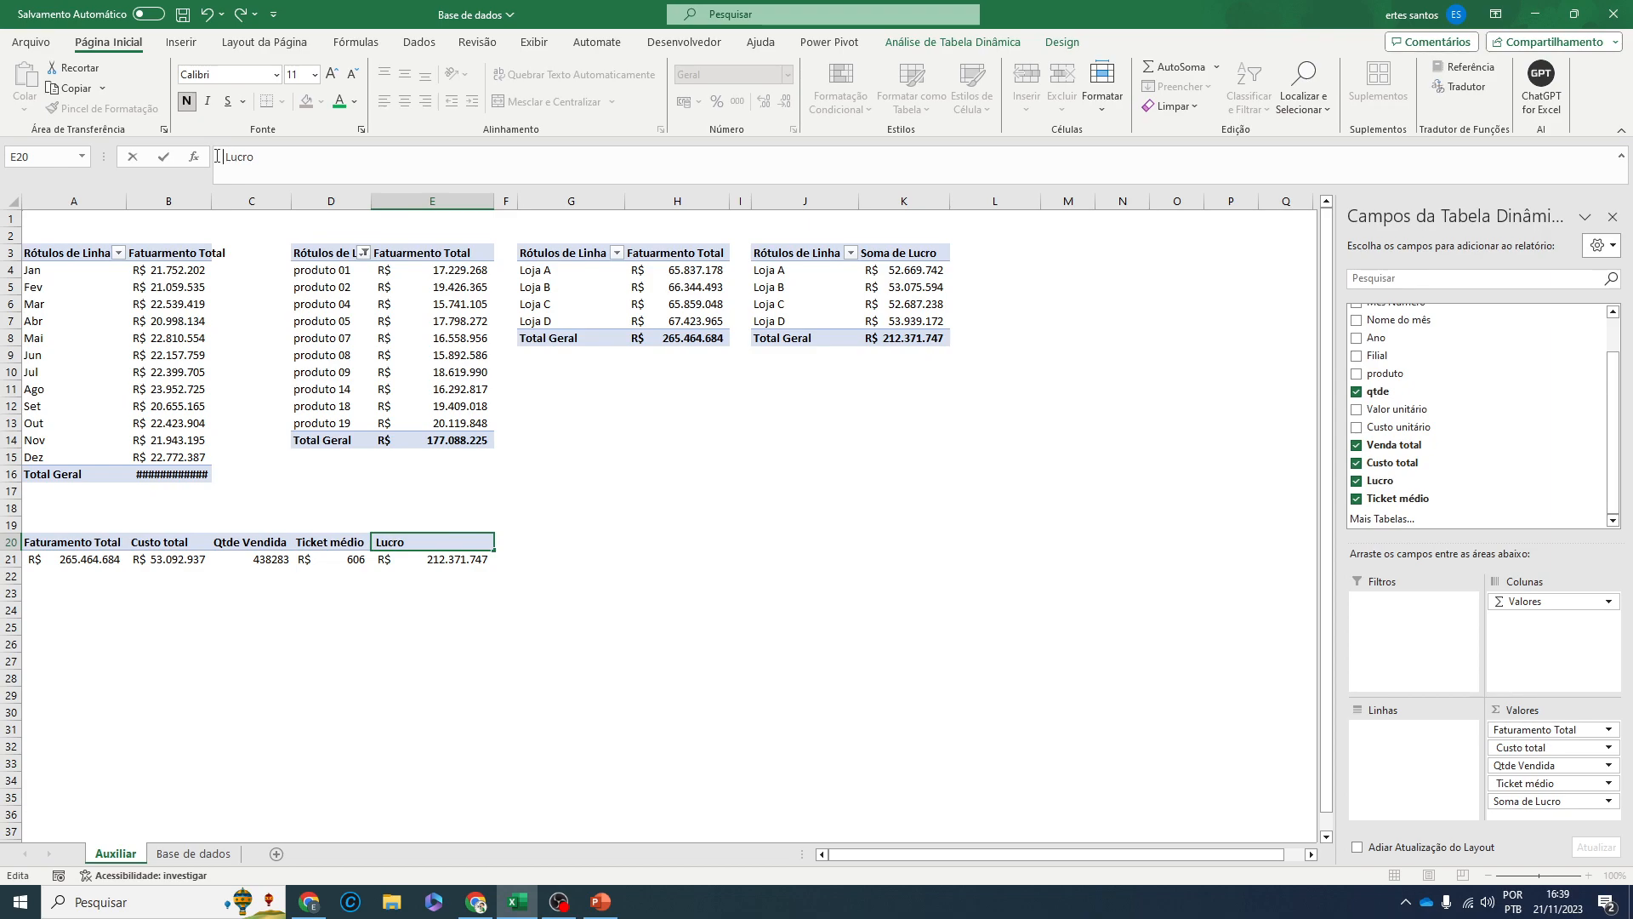
pyautogui.press('Return')
# - Widen columns C and B on Auxiliar and select the PivotTable range A20:E21
pyautogui.moveTo(292, 204); pyautogui.dragTo(348, 204)
pyautogui.moveTo(212, 204); pyautogui.dragTo(233, 204)
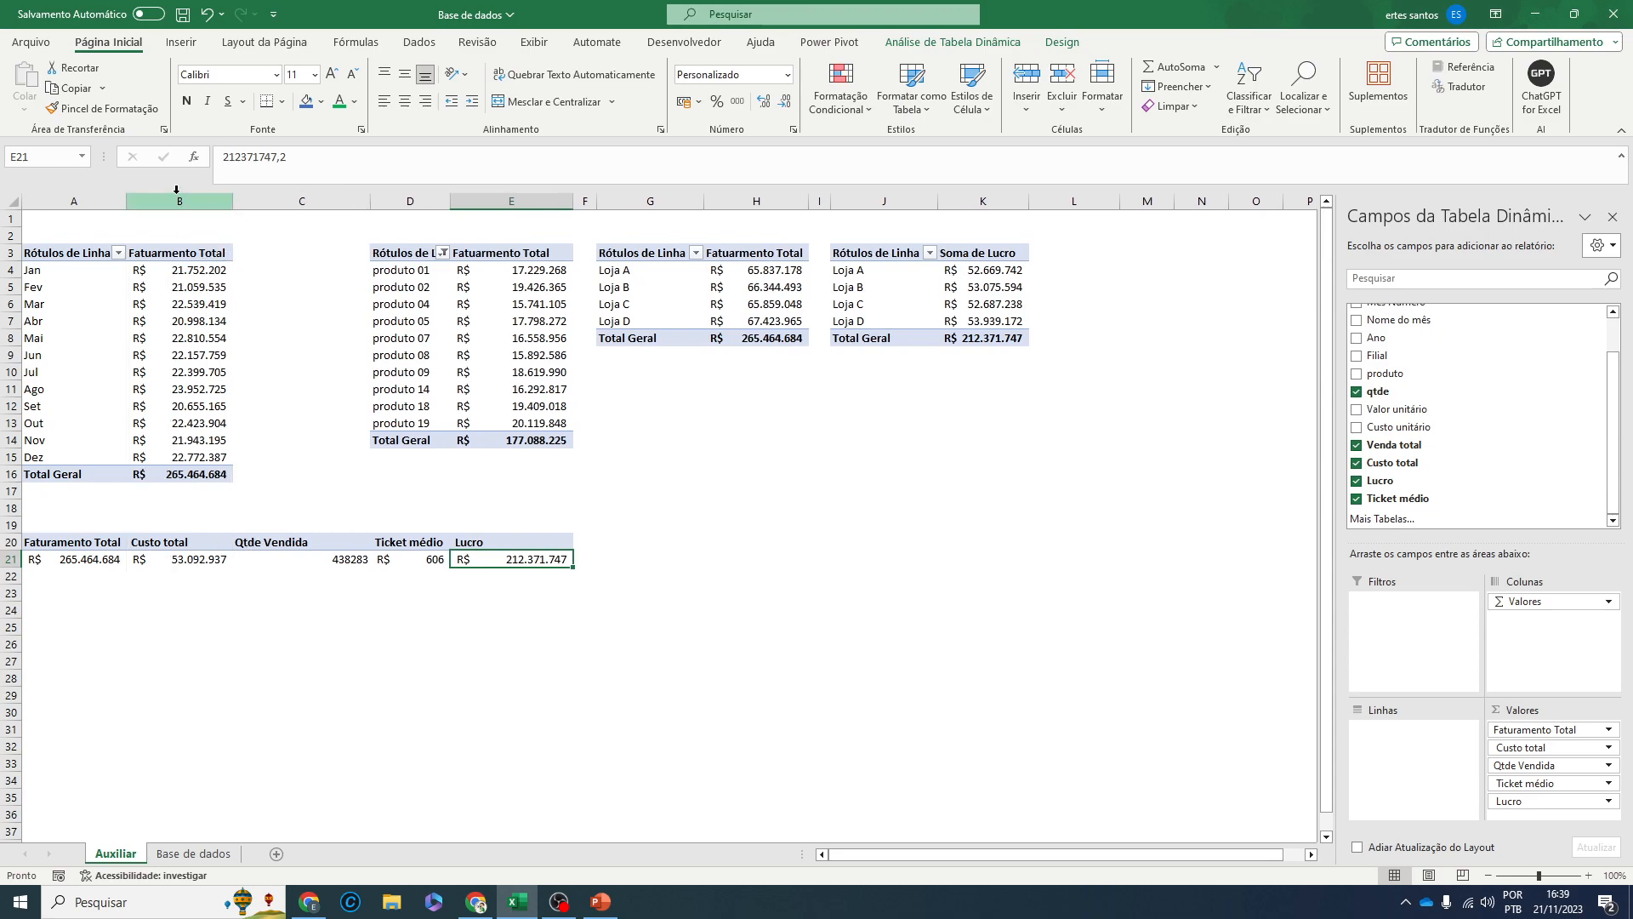
pyautogui.moveTo(97, 548); pyautogui.dragTo(504, 562)
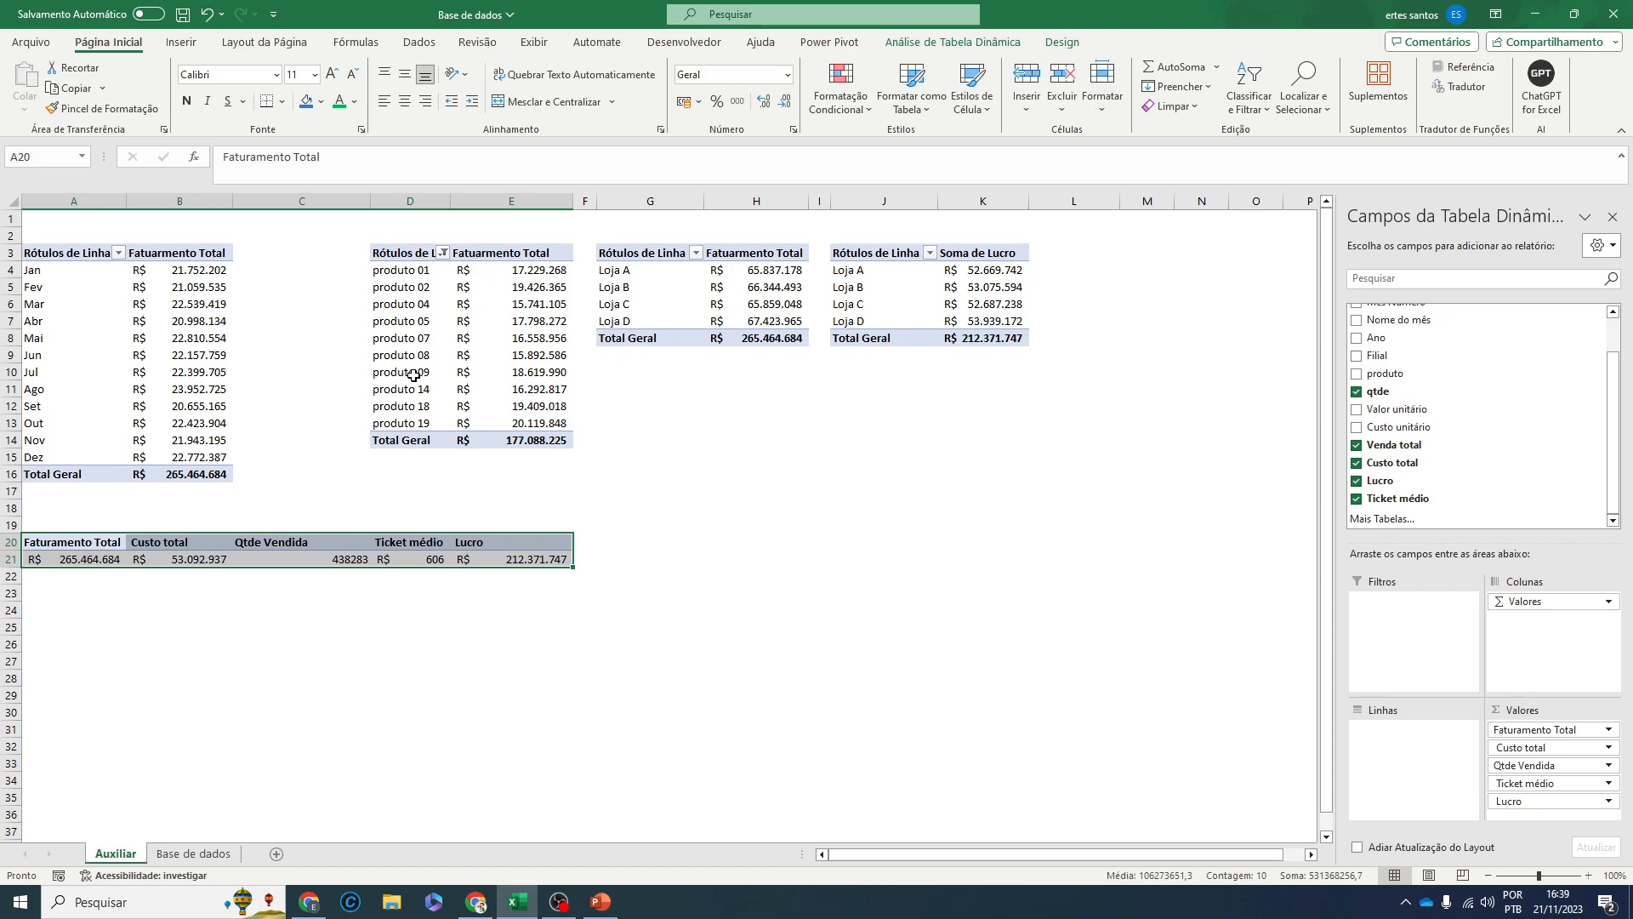
# - Name the PivotTable at A20 Resumo and narrow column C to fit the Qtde Vendida header
pyautogui.click(925, 43)
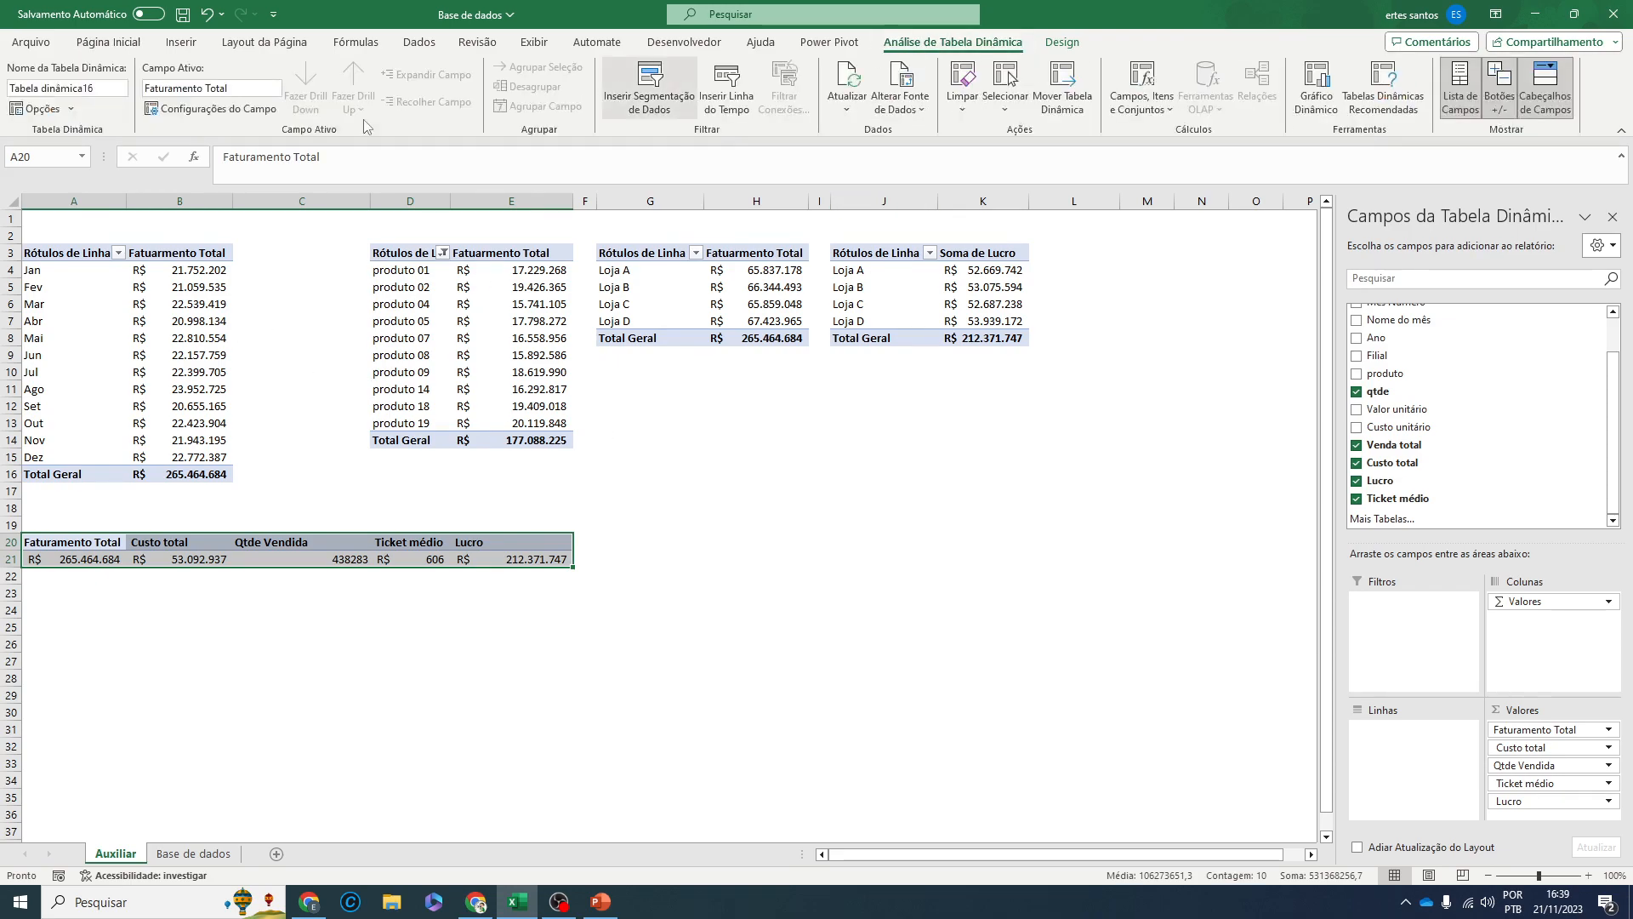
pyautogui.click(108, 89)
pyautogui.press('BackSpace')
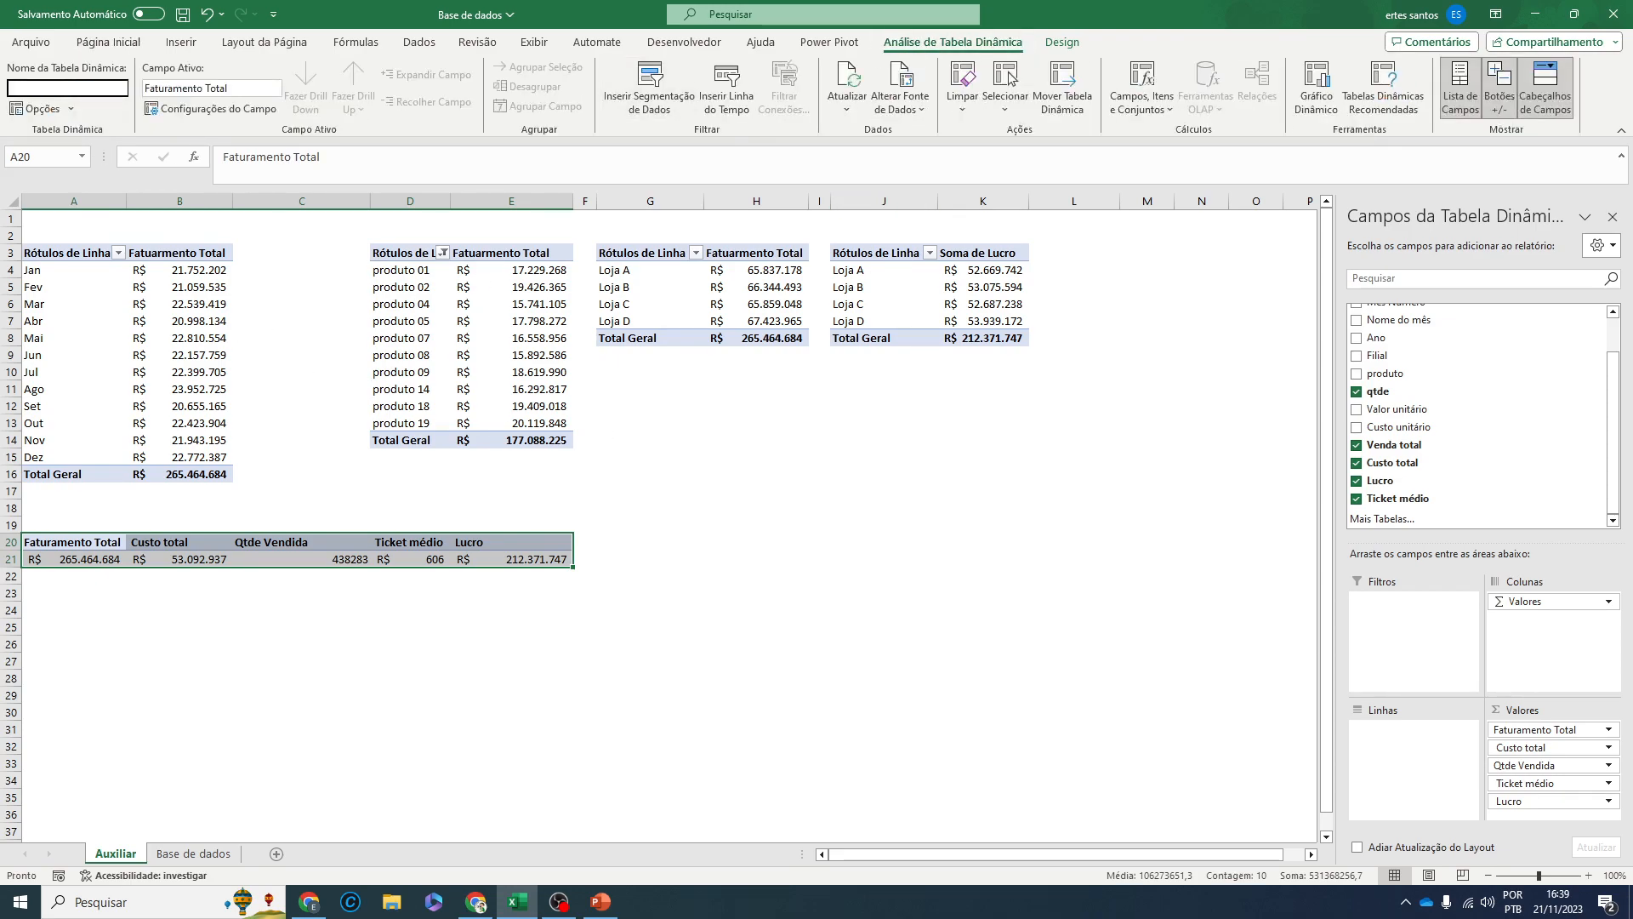
pyautogui.press('Return')
pyautogui.press('Down')
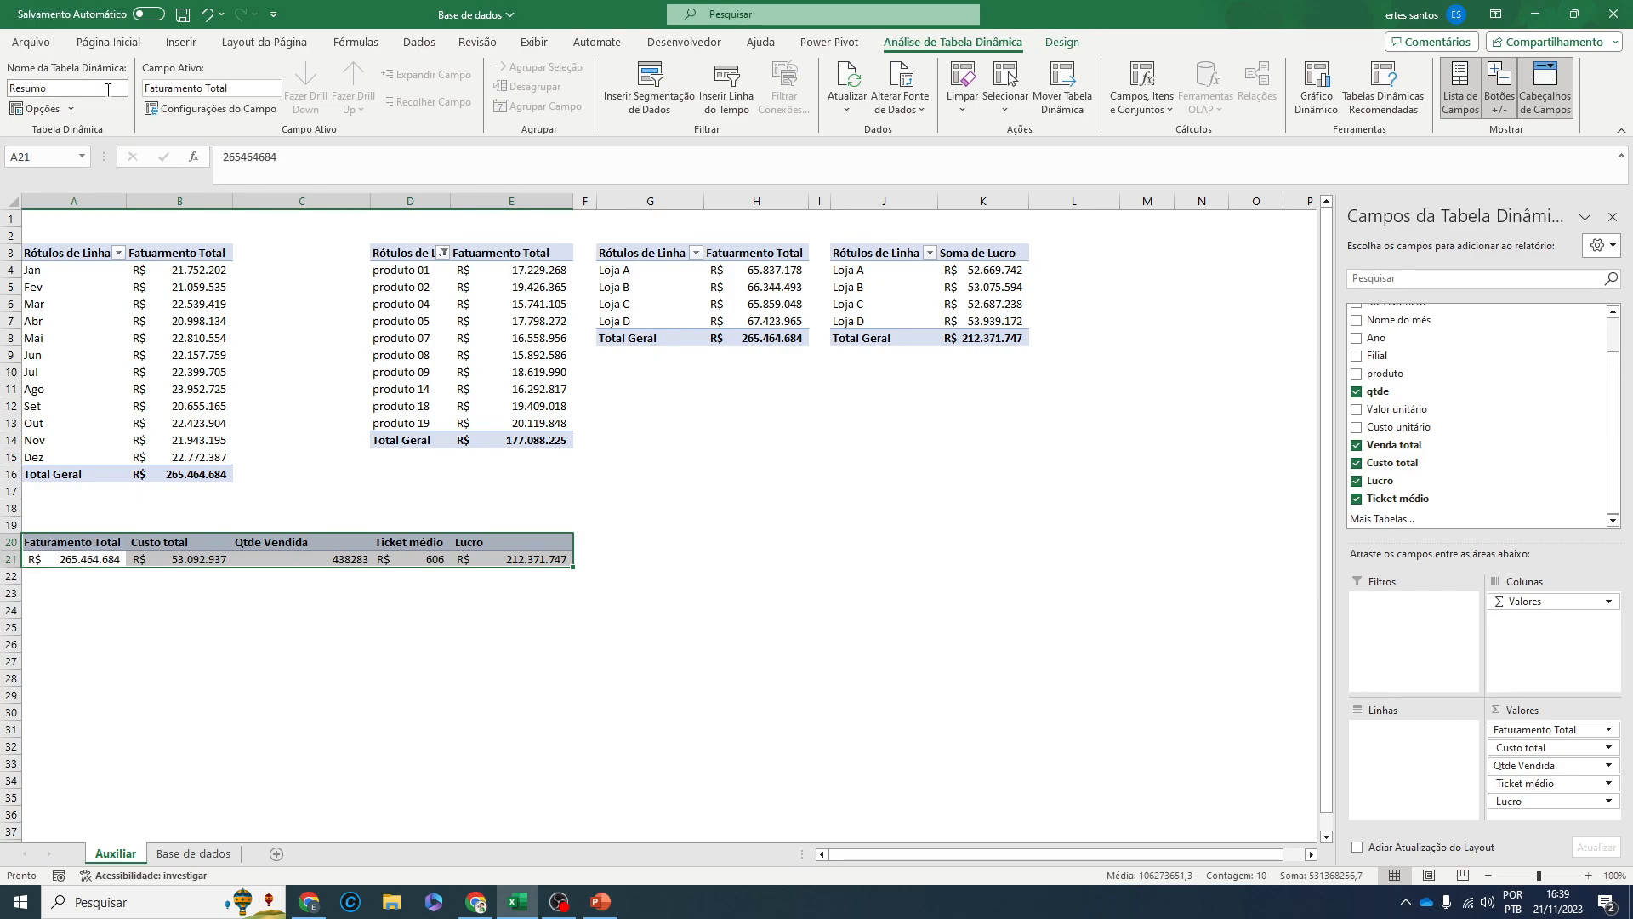
pyautogui.click(487, 659)
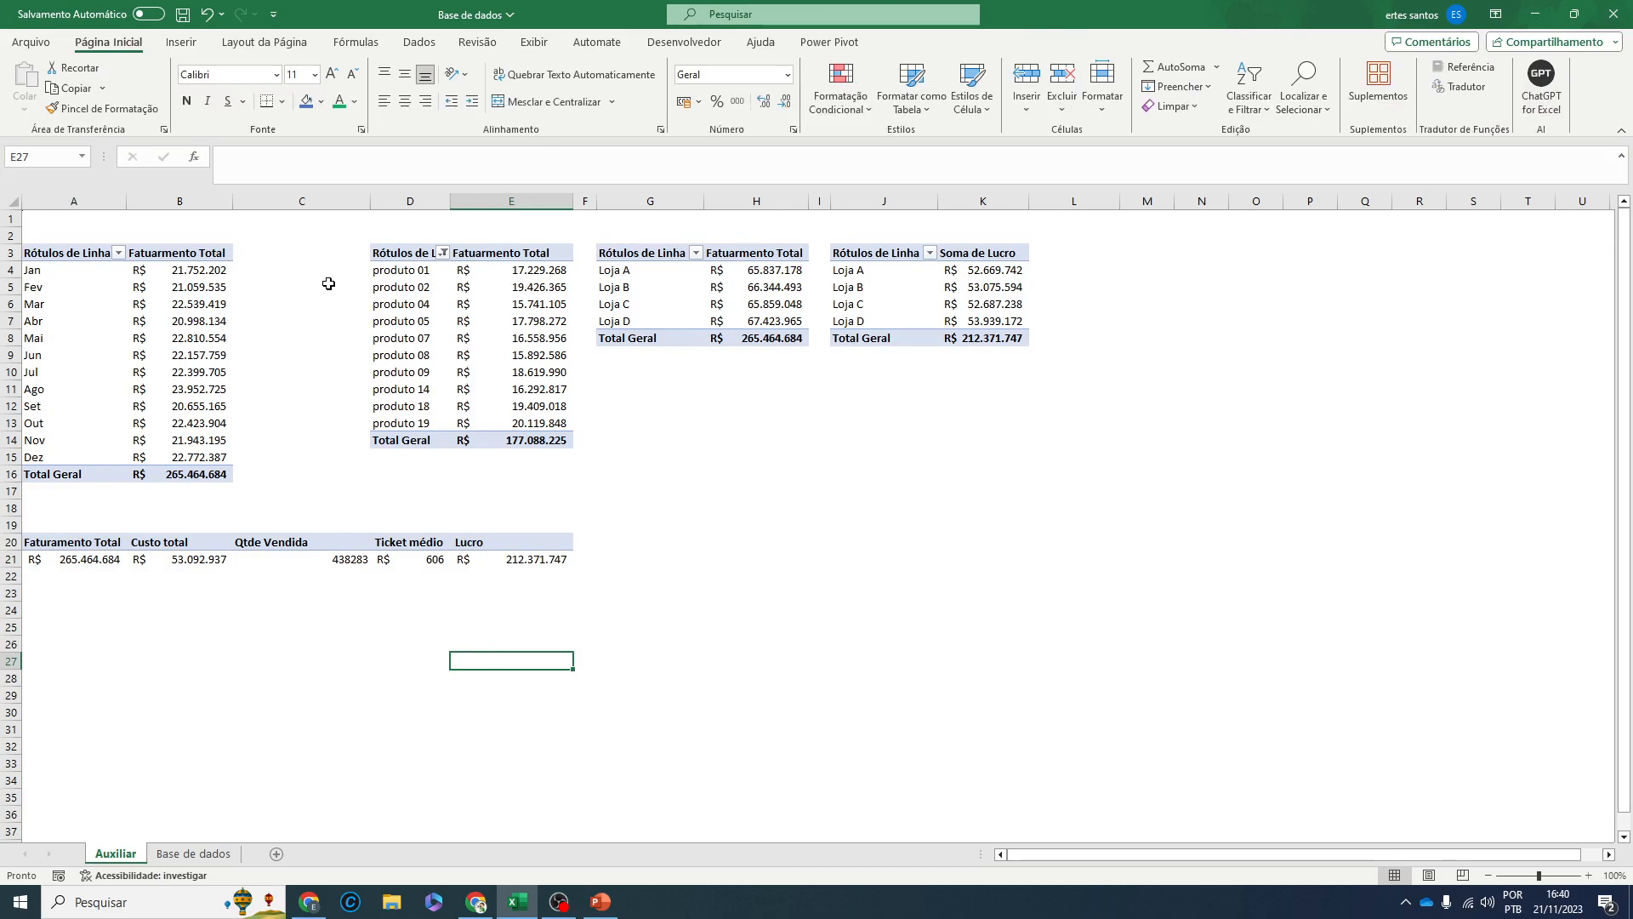
pyautogui.moveTo(371, 209); pyautogui.dragTo(318, 207)
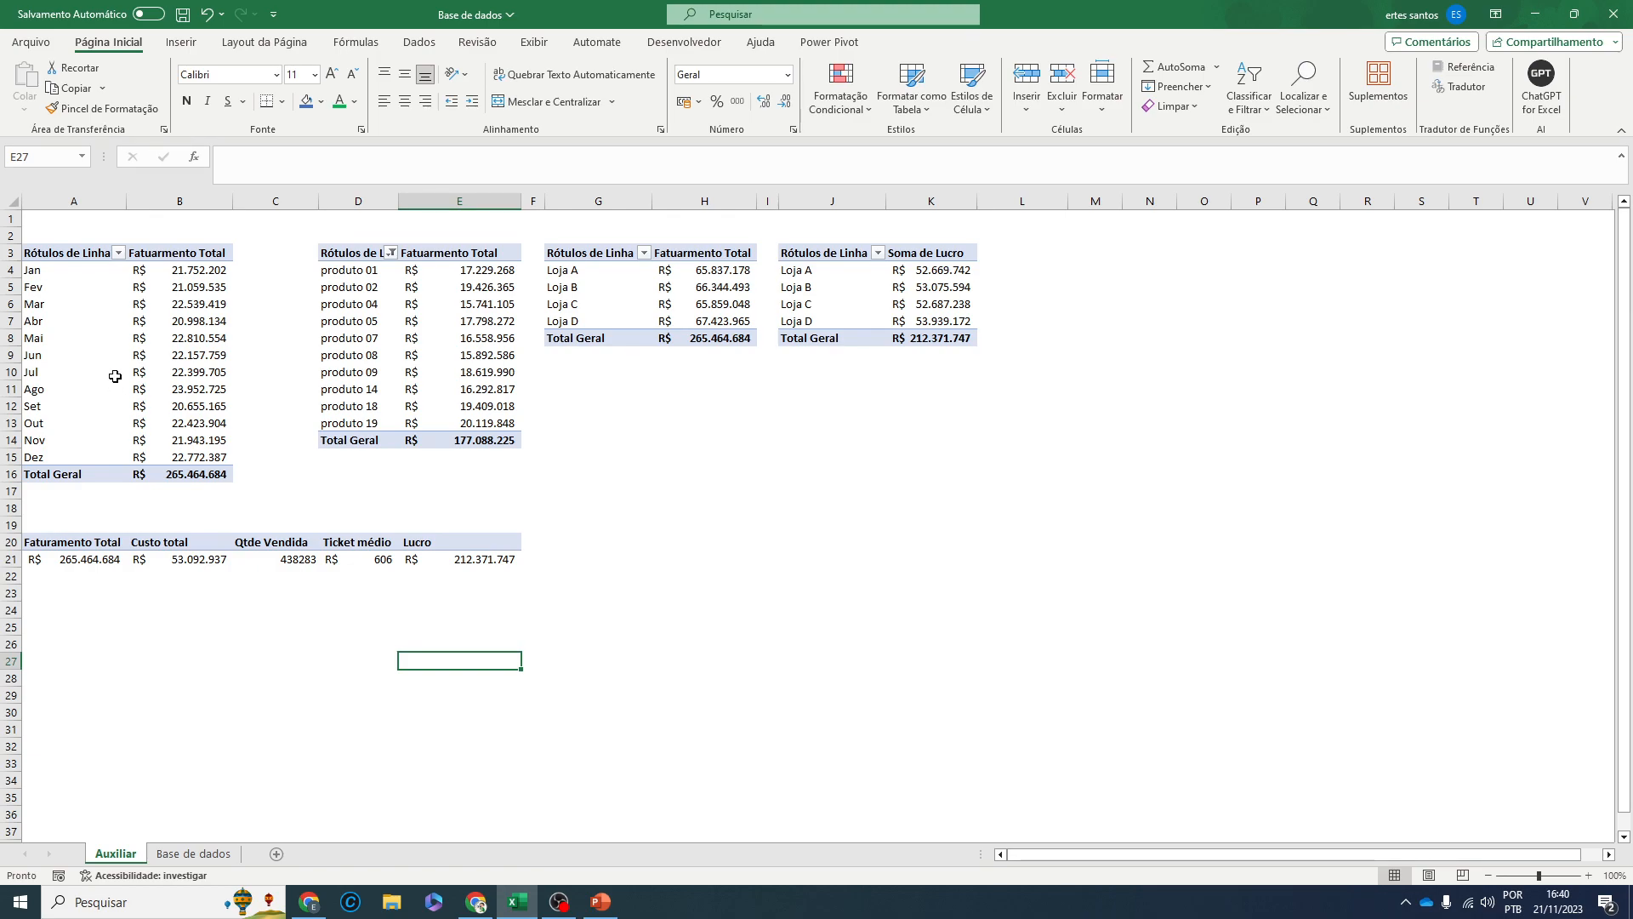
# - Review the monthly, product and branch revenue PivotTables and the branch profit PivotTable, checking the Loja D rows
pyautogui.moveTo(103, 270); pyautogui.dragTo(198, 450)
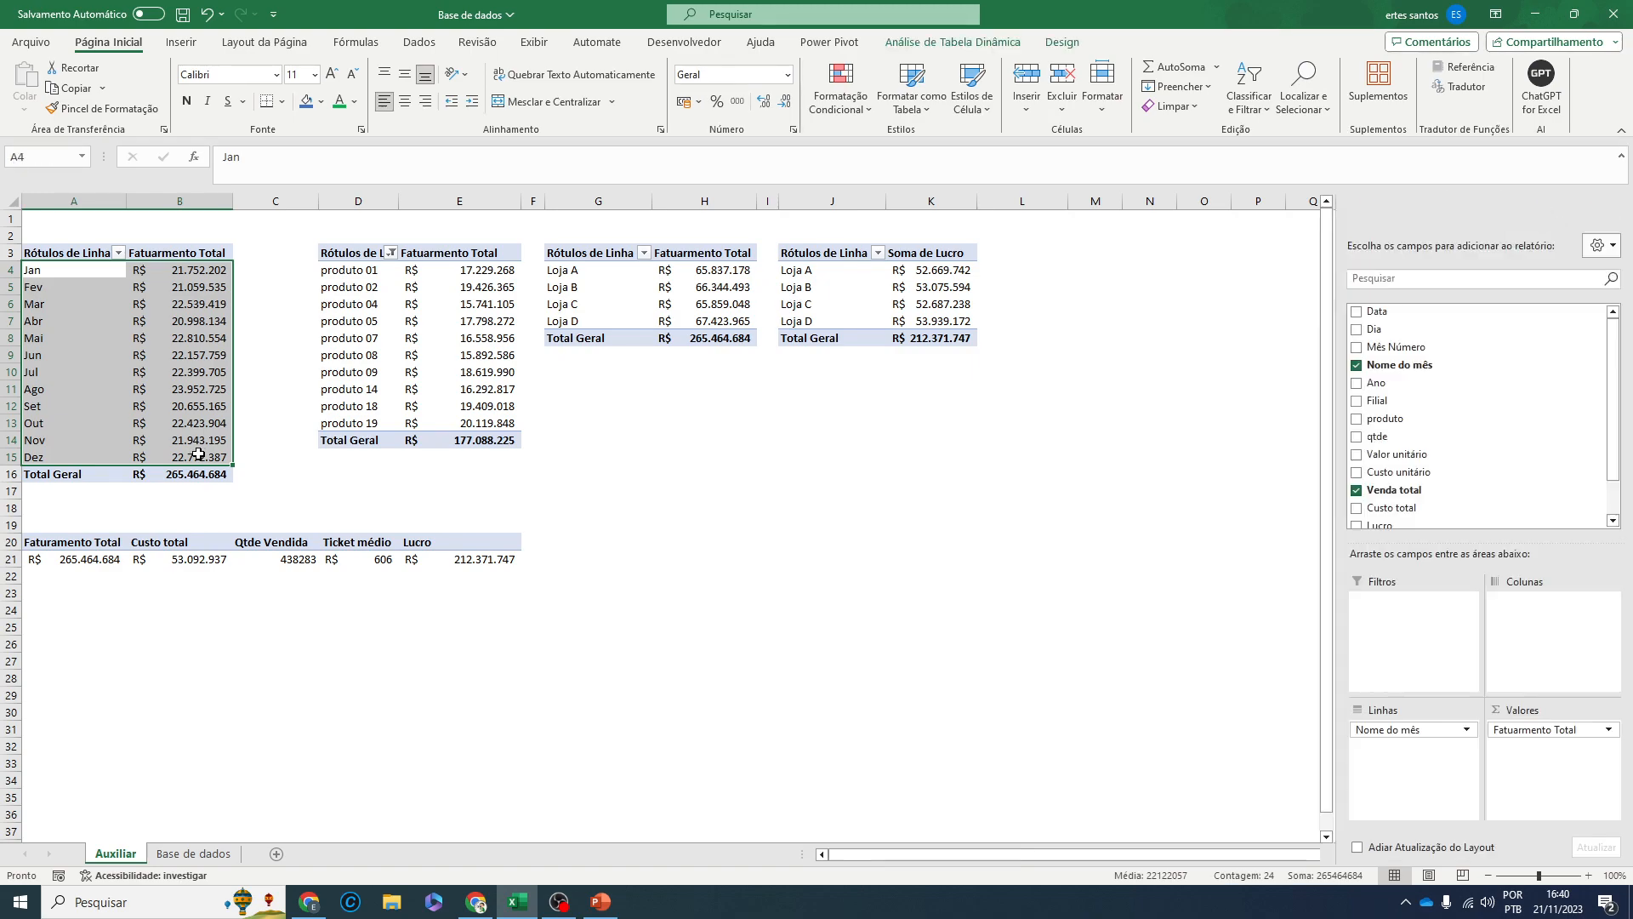
pyautogui.moveTo(375, 270); pyautogui.dragTo(467, 423)
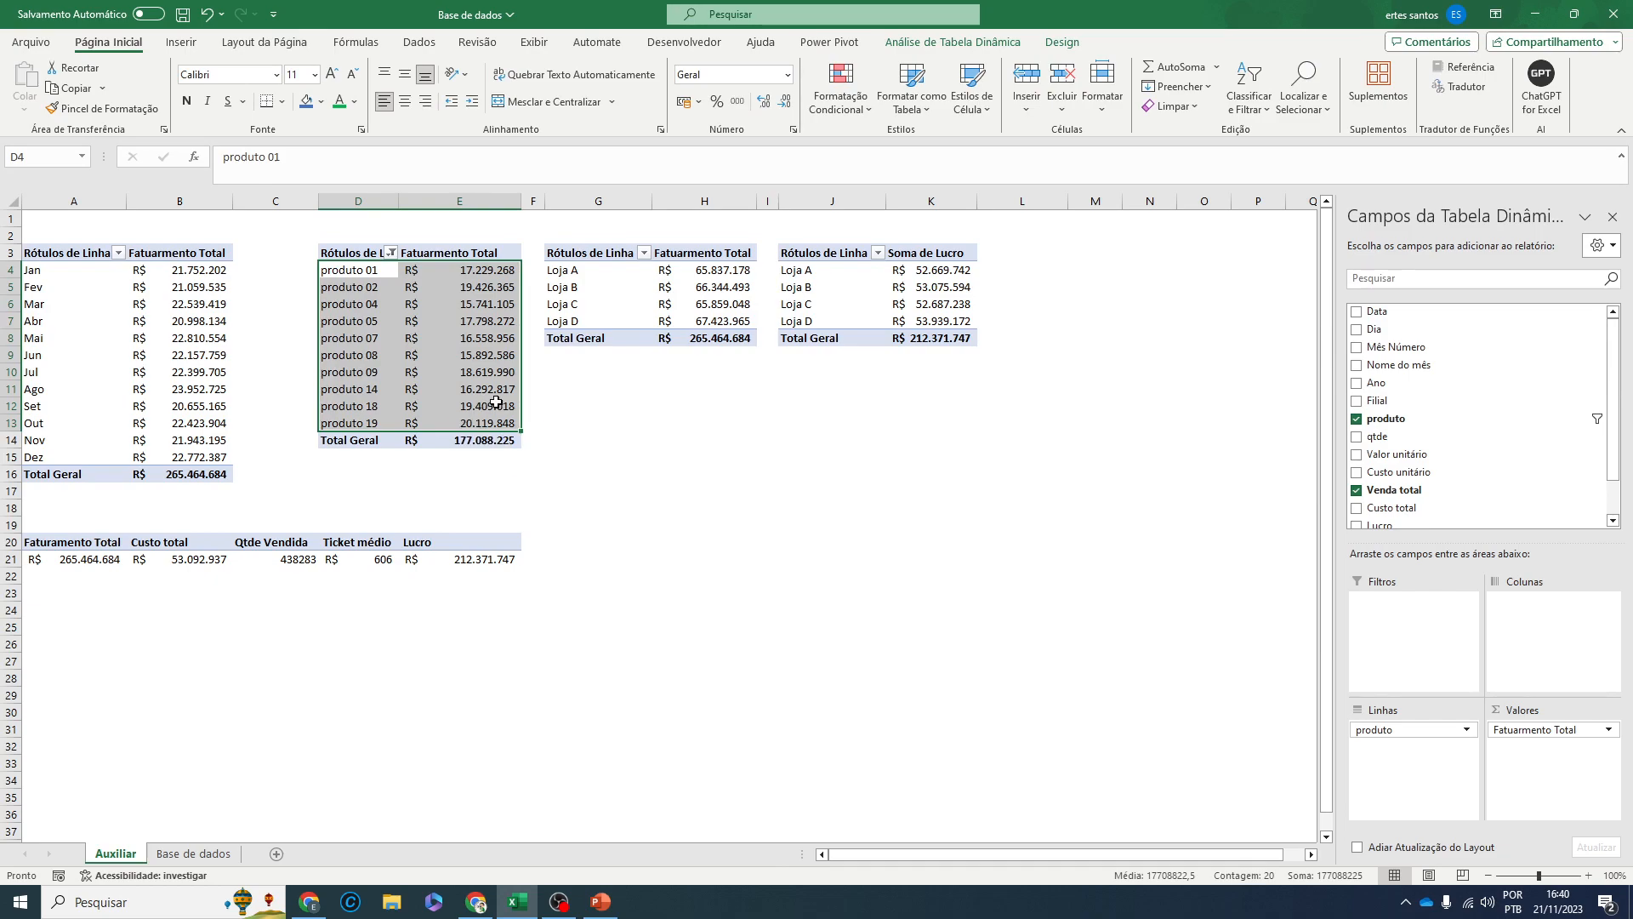
pyautogui.moveTo(600, 287); pyautogui.dragTo(713, 324)
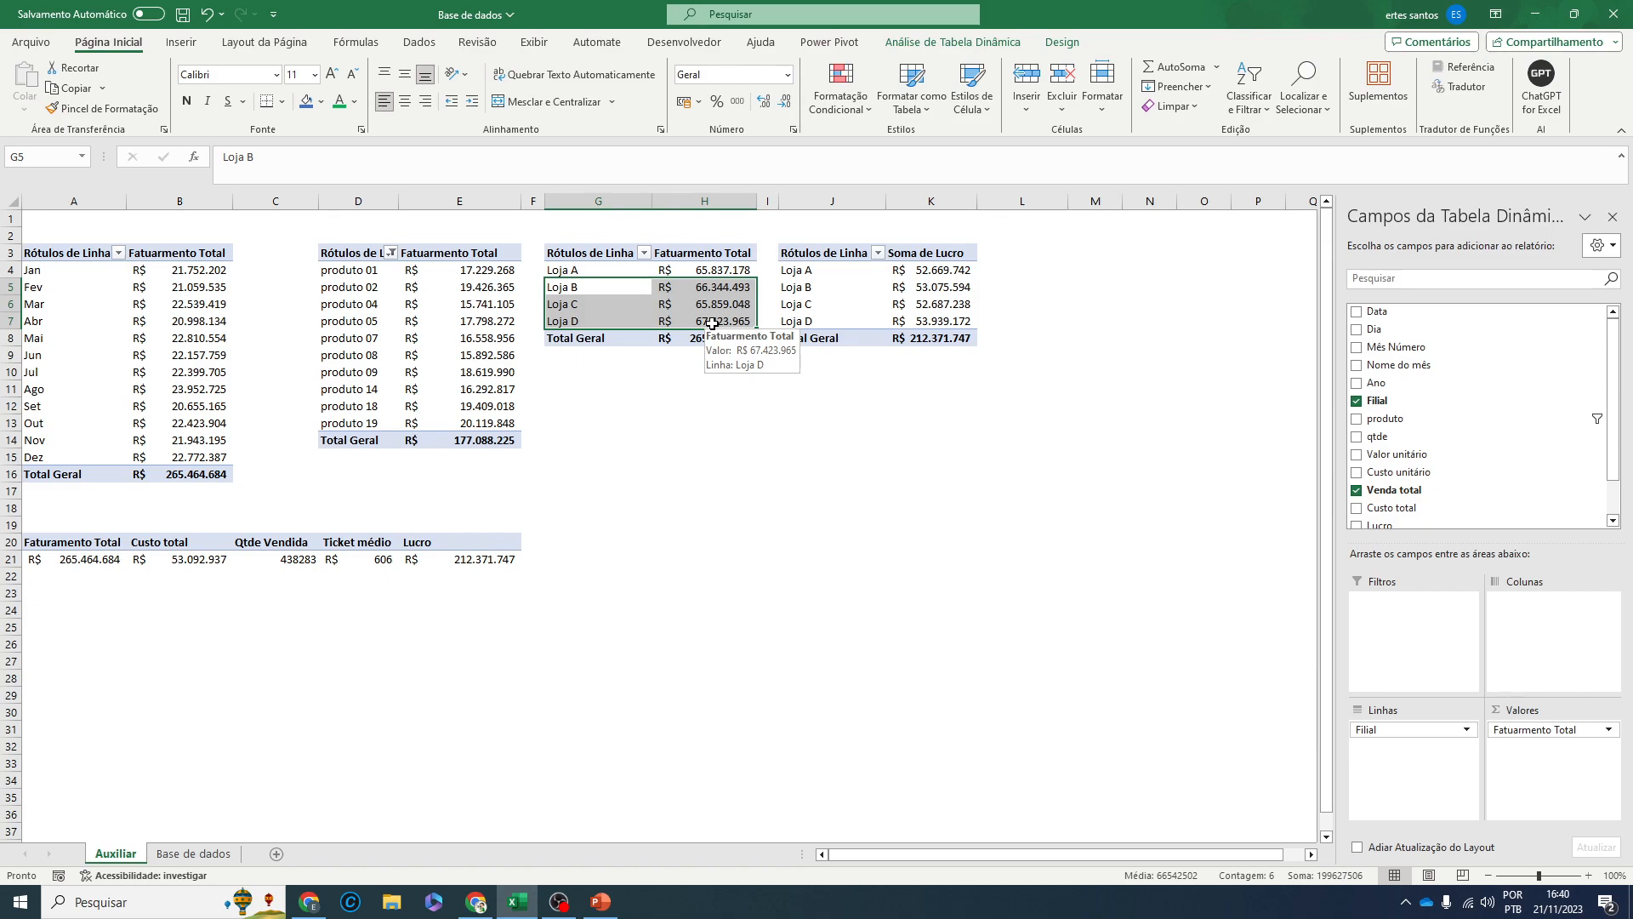
pyautogui.moveTo(580, 326); pyautogui.dragTo(701, 325)
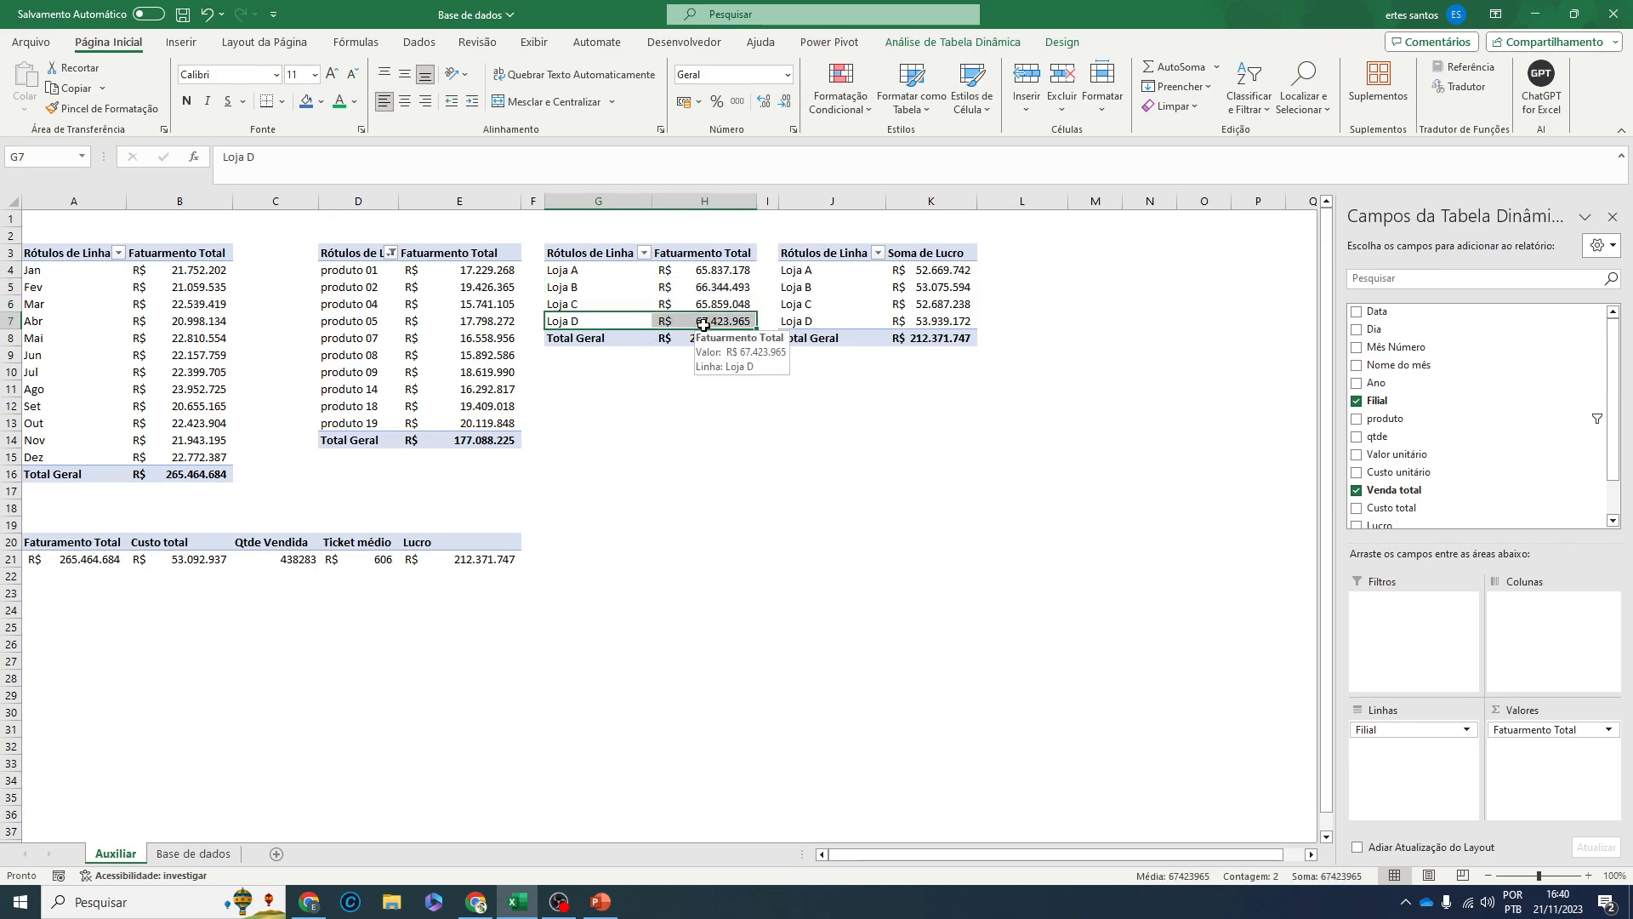
pyautogui.click(820, 269)
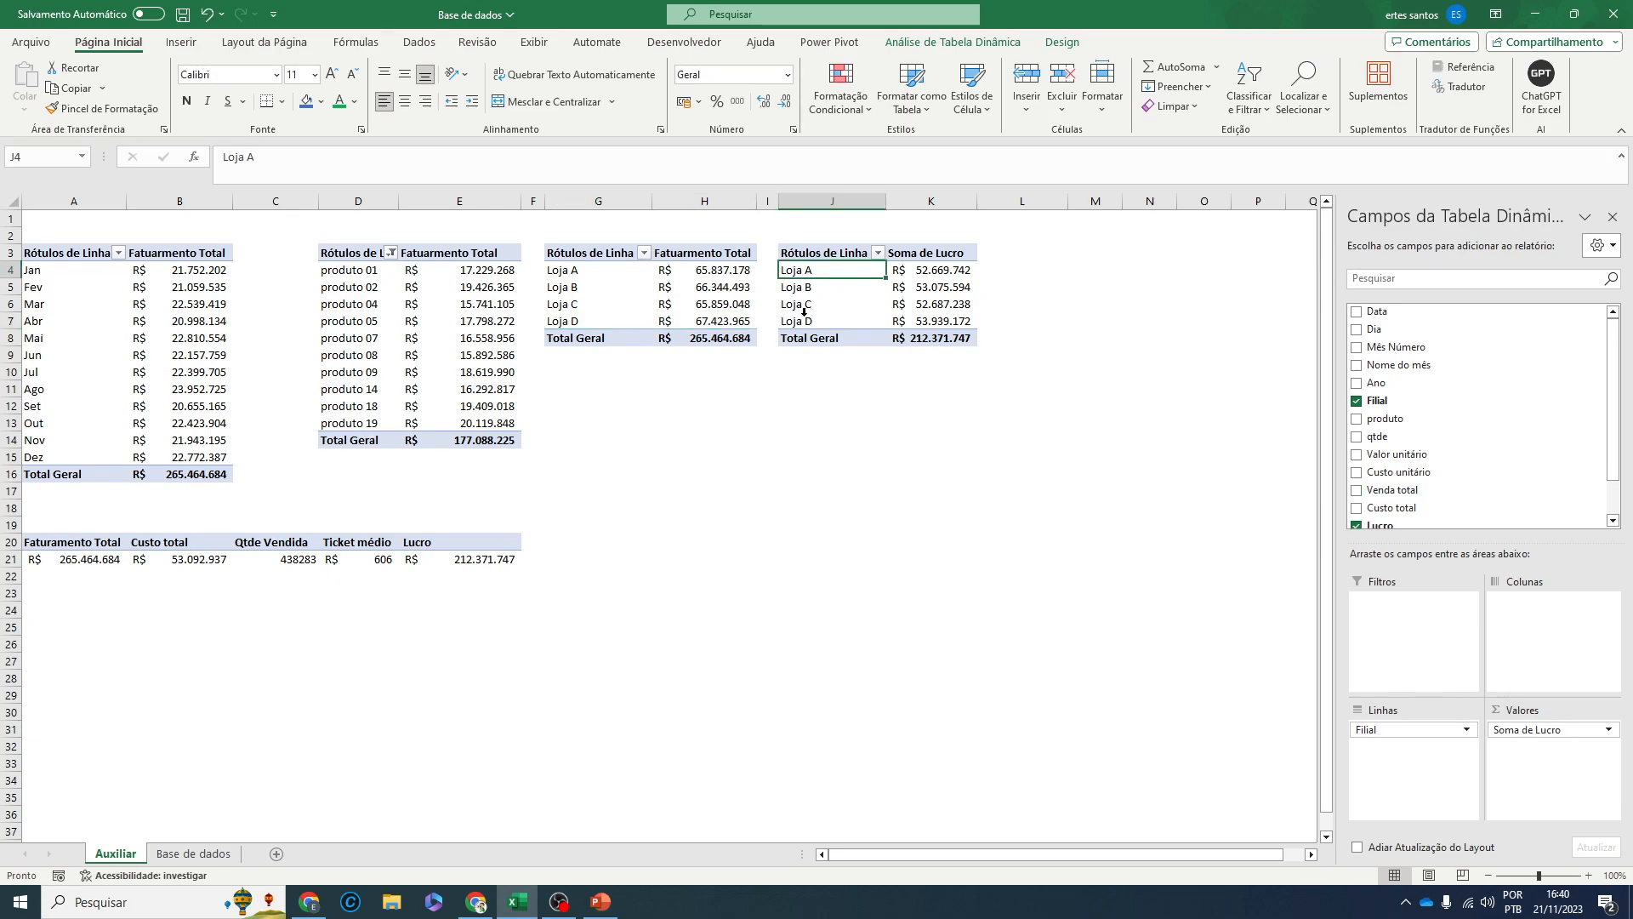
pyautogui.moveTo(806, 321); pyautogui.dragTo(927, 322)
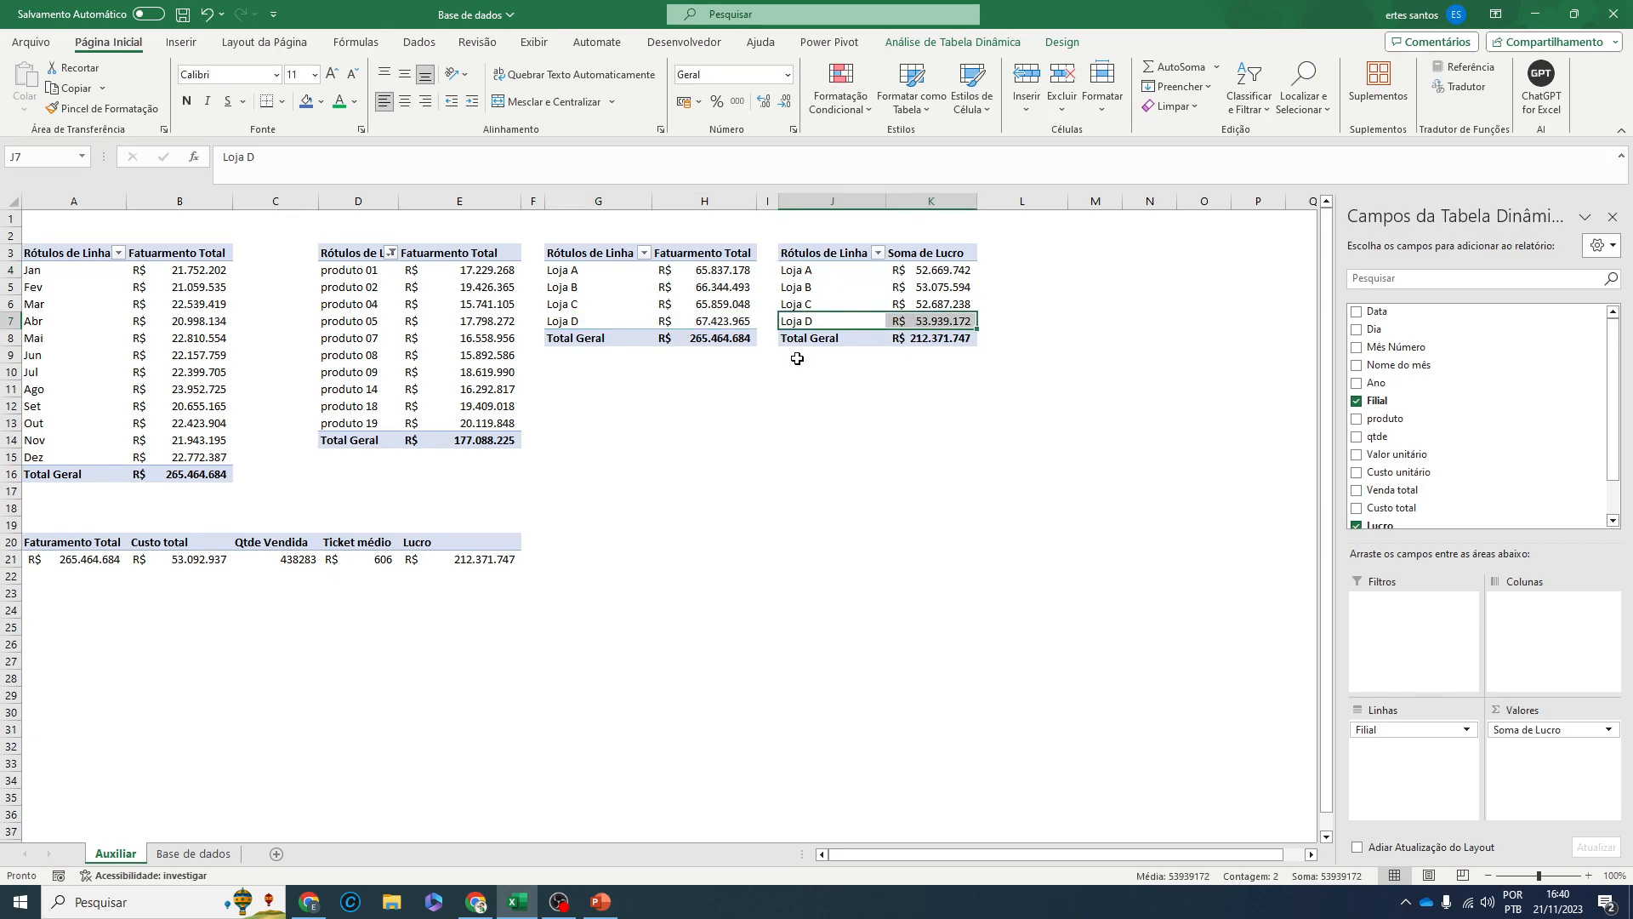
# - Review the summary PivotTable's total revenue, total cost, quantity sold, average ticket and profit in A21:E21
pyautogui.moveTo(71, 549); pyautogui.dragTo(154, 549)
pyautogui.click(90, 562)
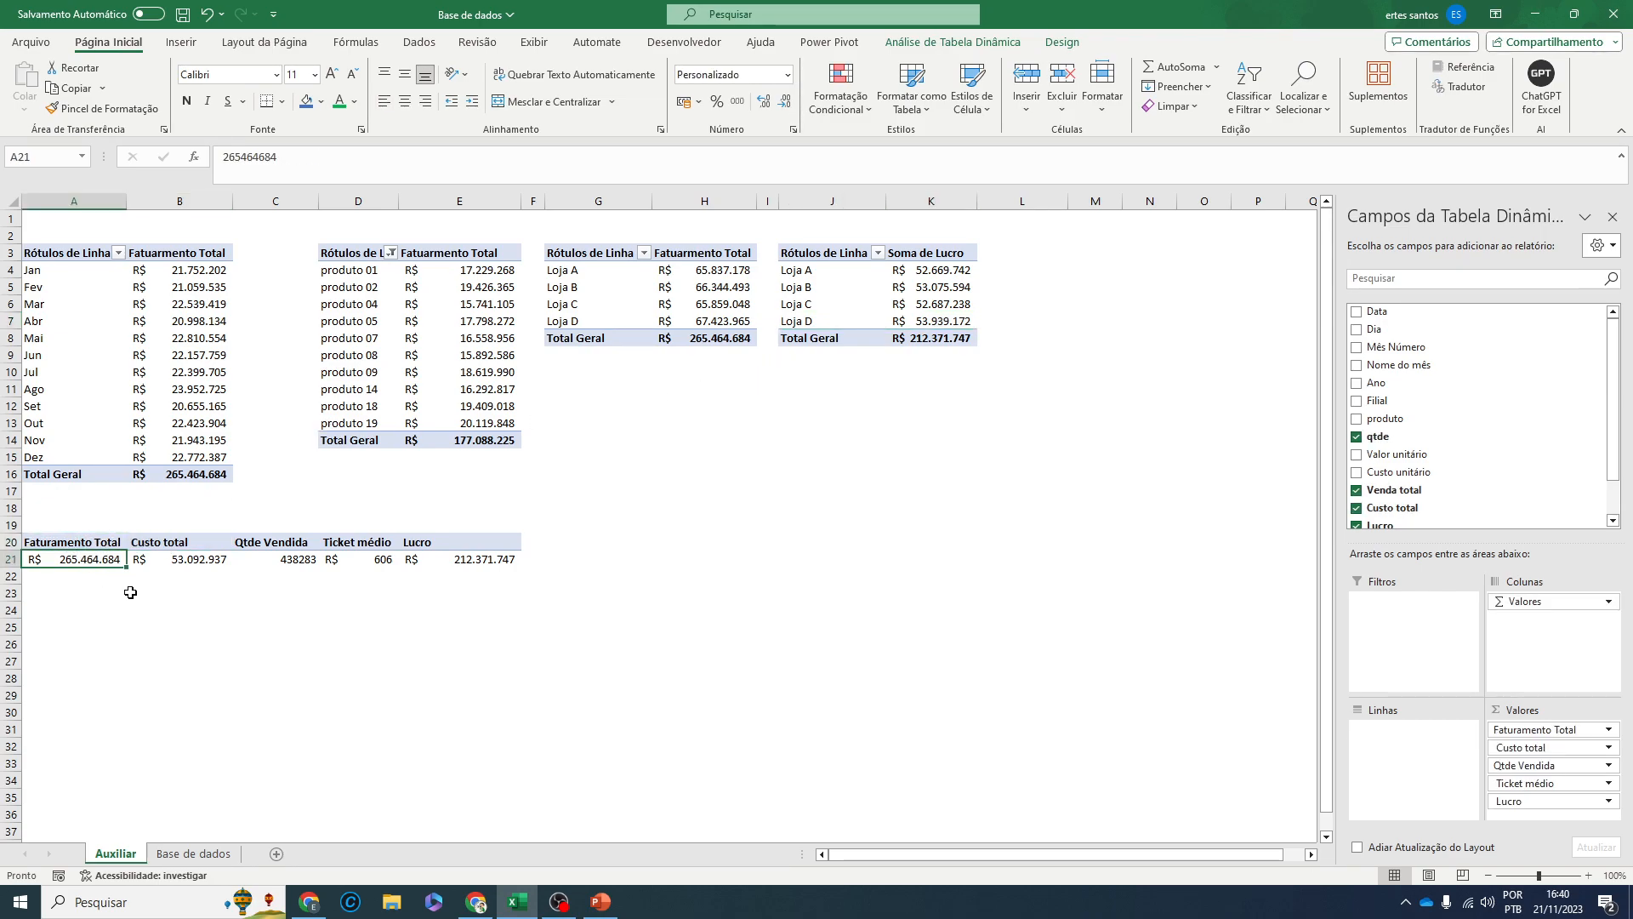
pyautogui.click(161, 562)
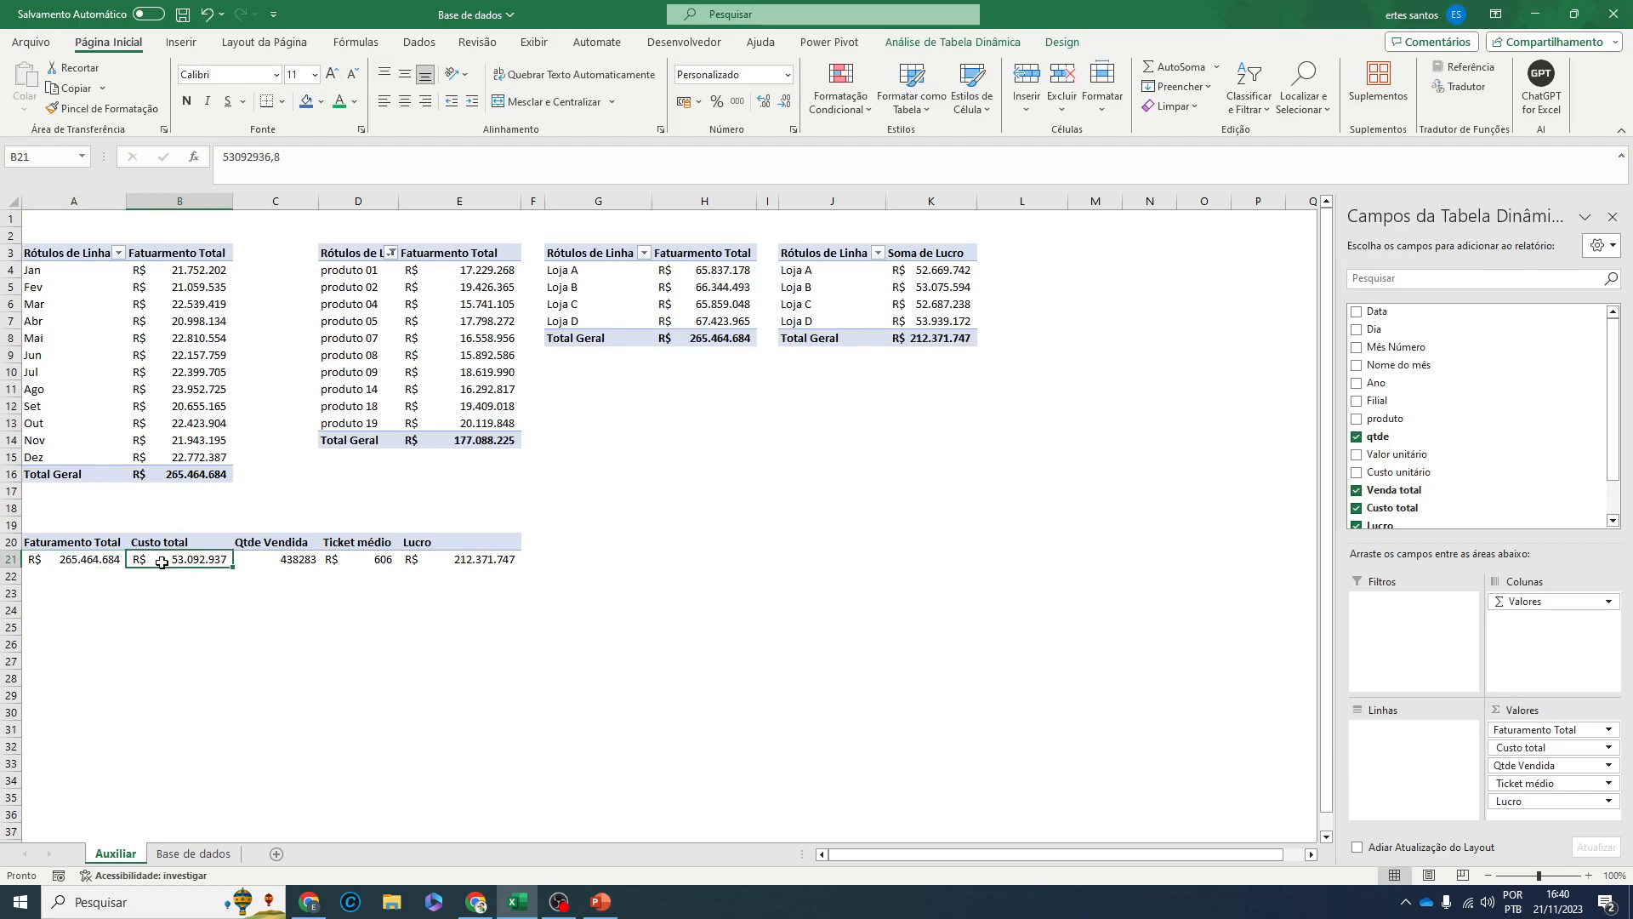
pyautogui.click(287, 562)
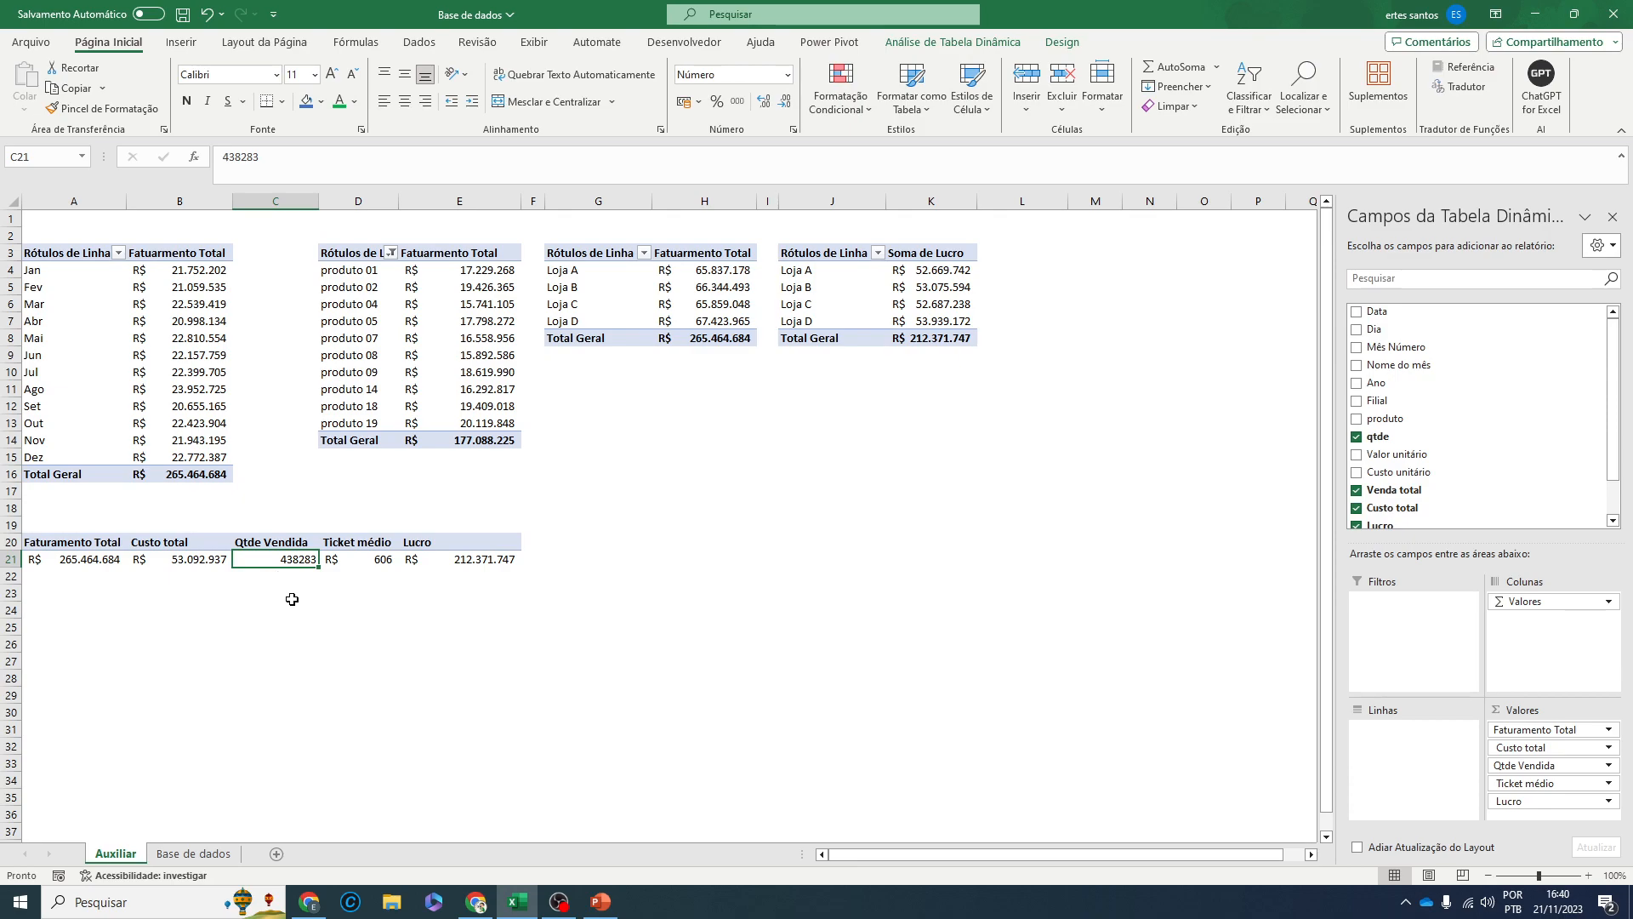
pyautogui.click(366, 561)
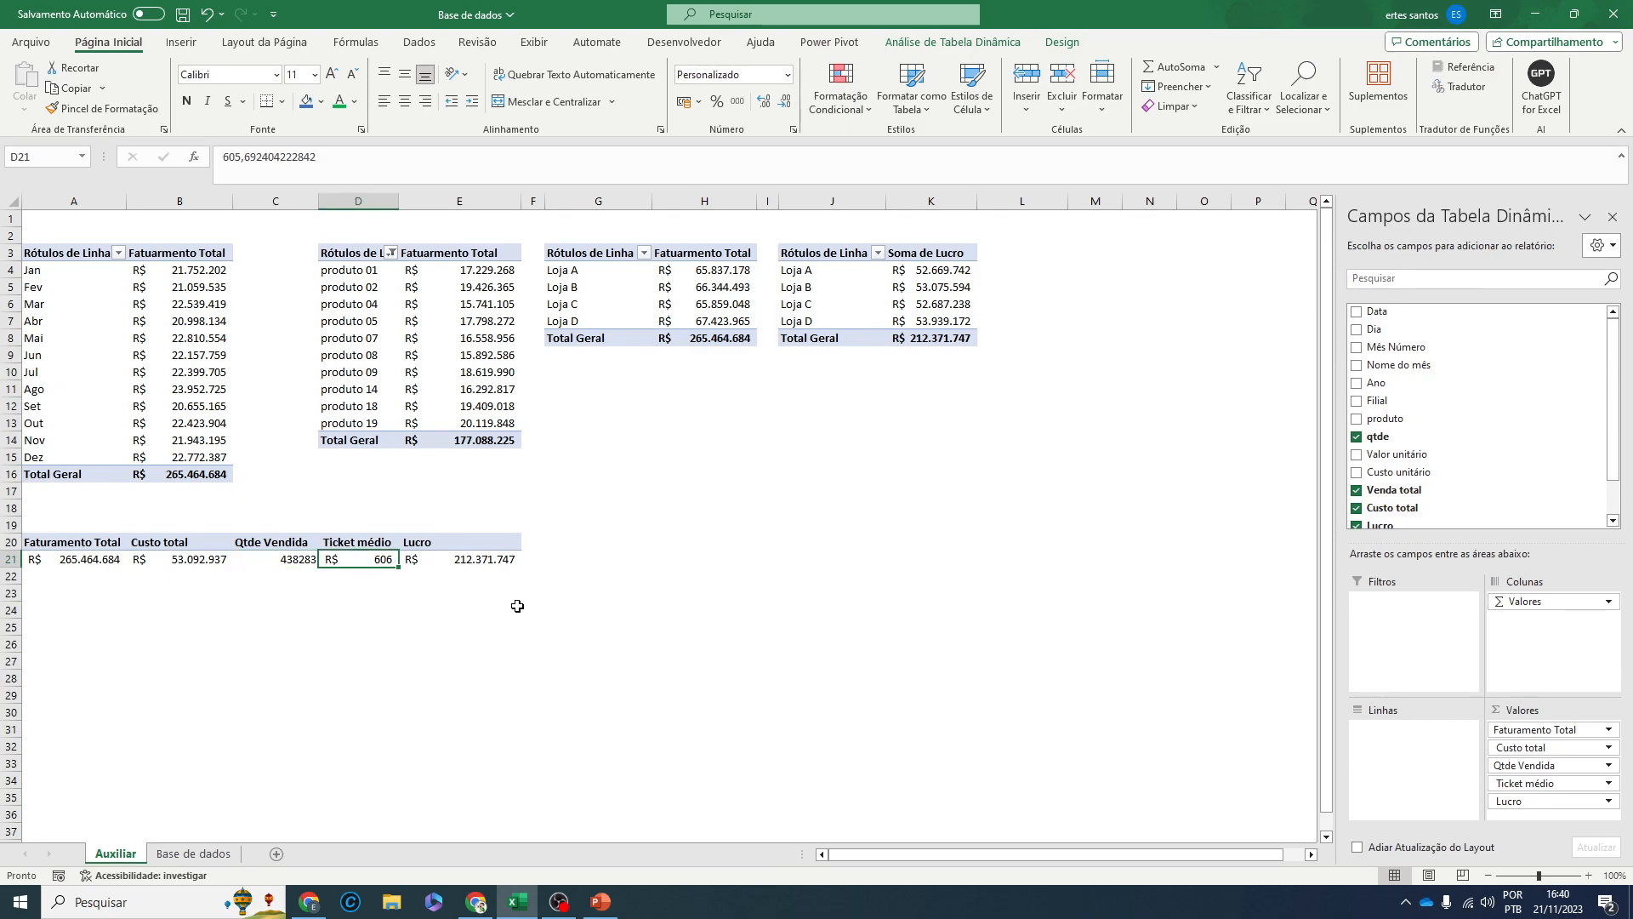
pyautogui.click(504, 562)
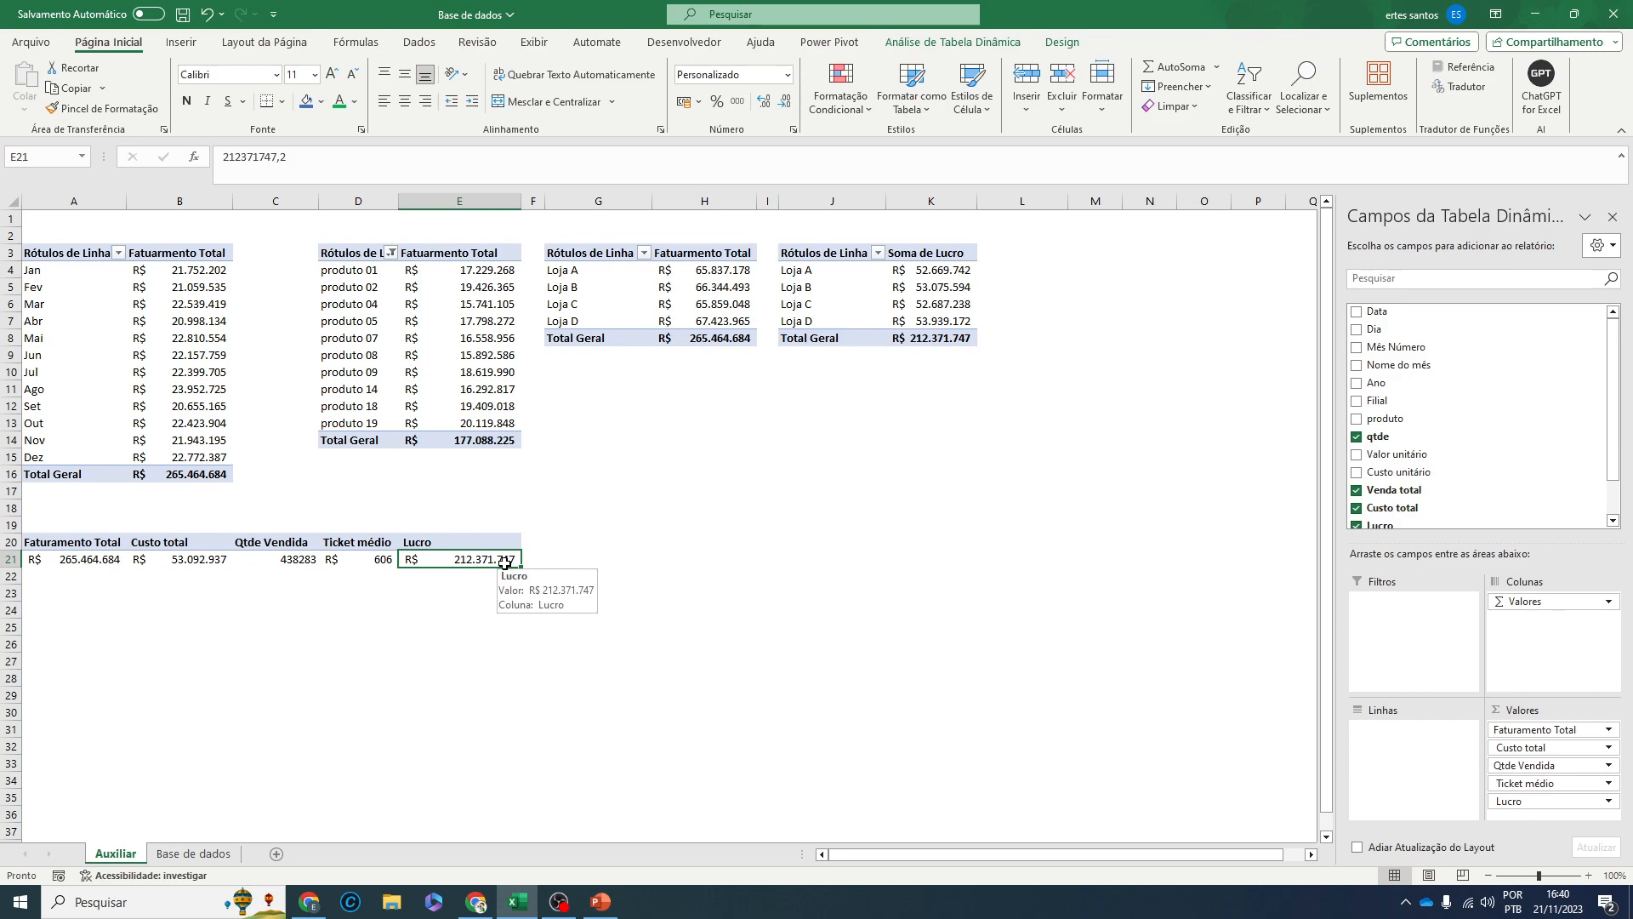